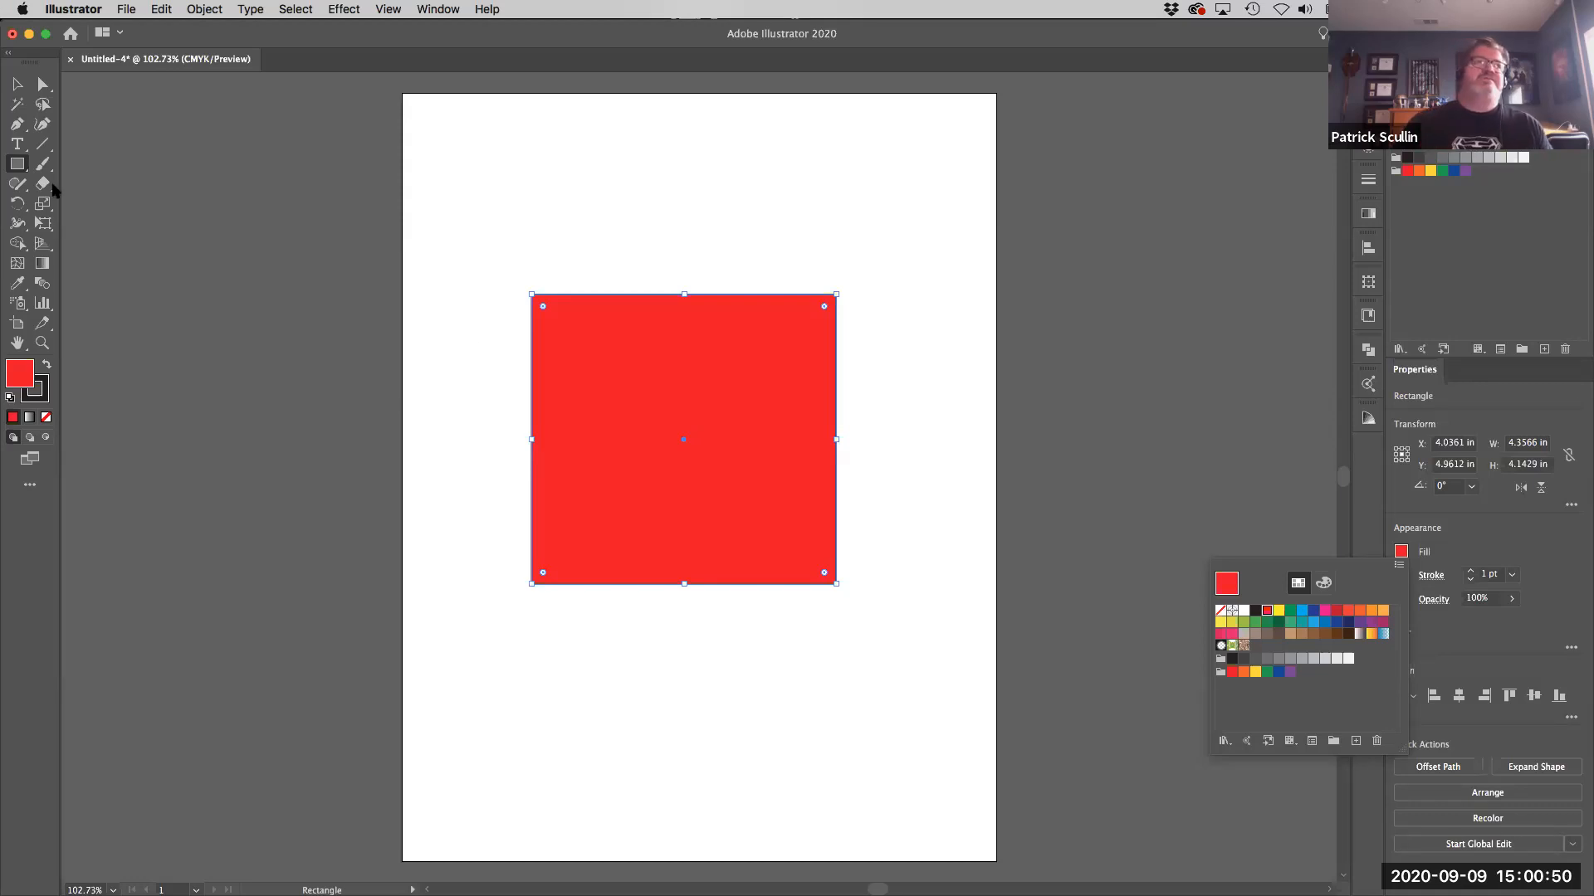
# Draw a circle about 3.23 in wide overlapping the red square's right side and fill it with yellow.
pyautogui.click(19, 170)
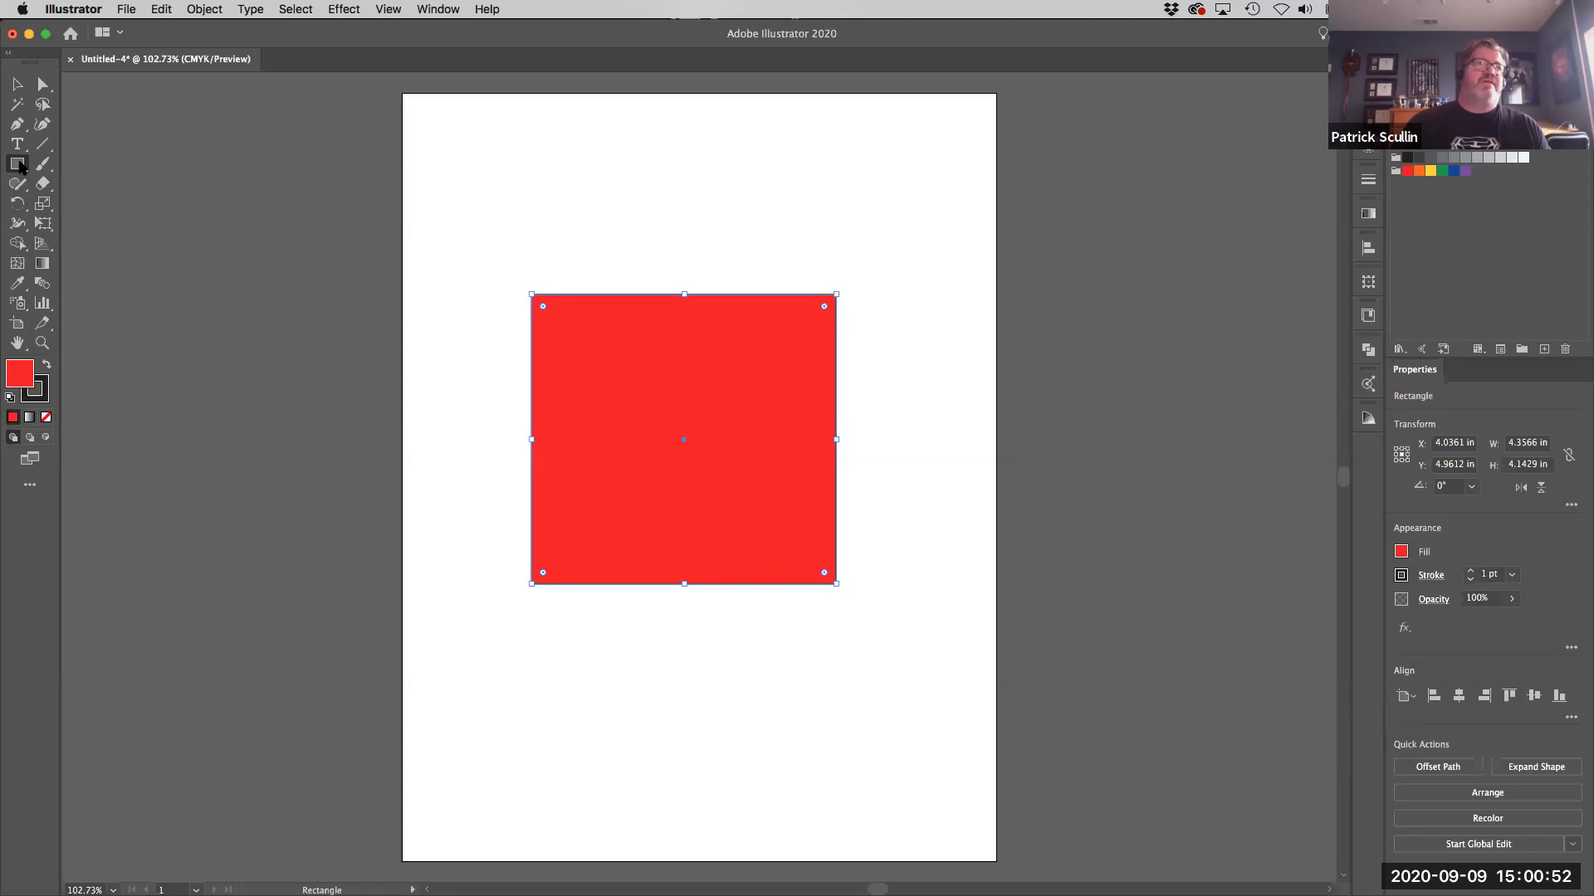
pyautogui.click(18, 166)
pyautogui.click(92, 203)
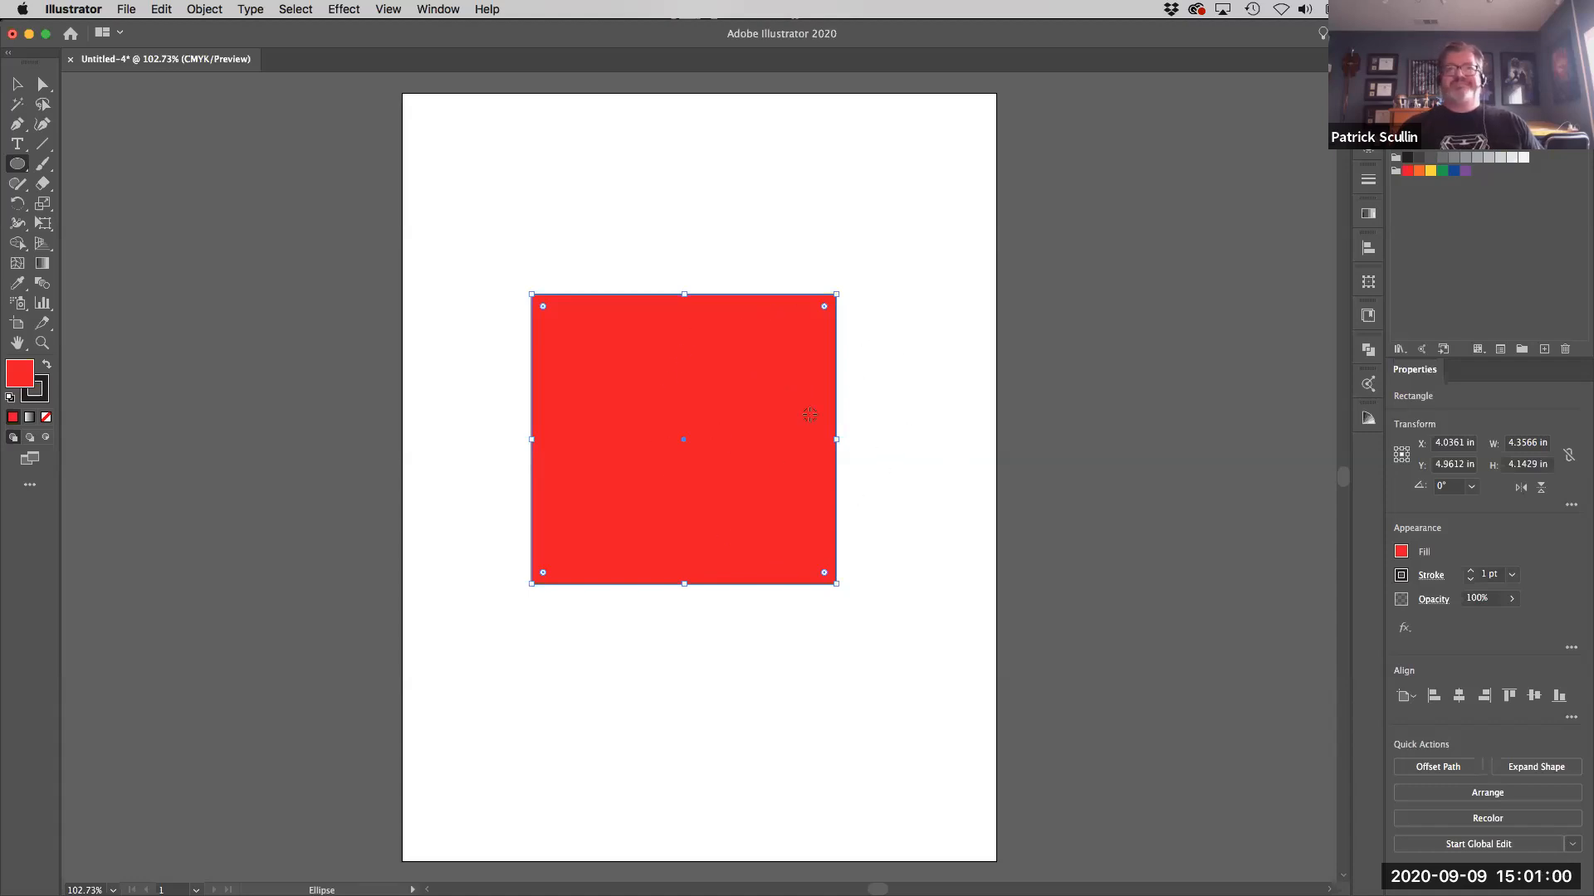
pyautogui.moveTo(814, 435); pyautogui.dragTo(928, 448)
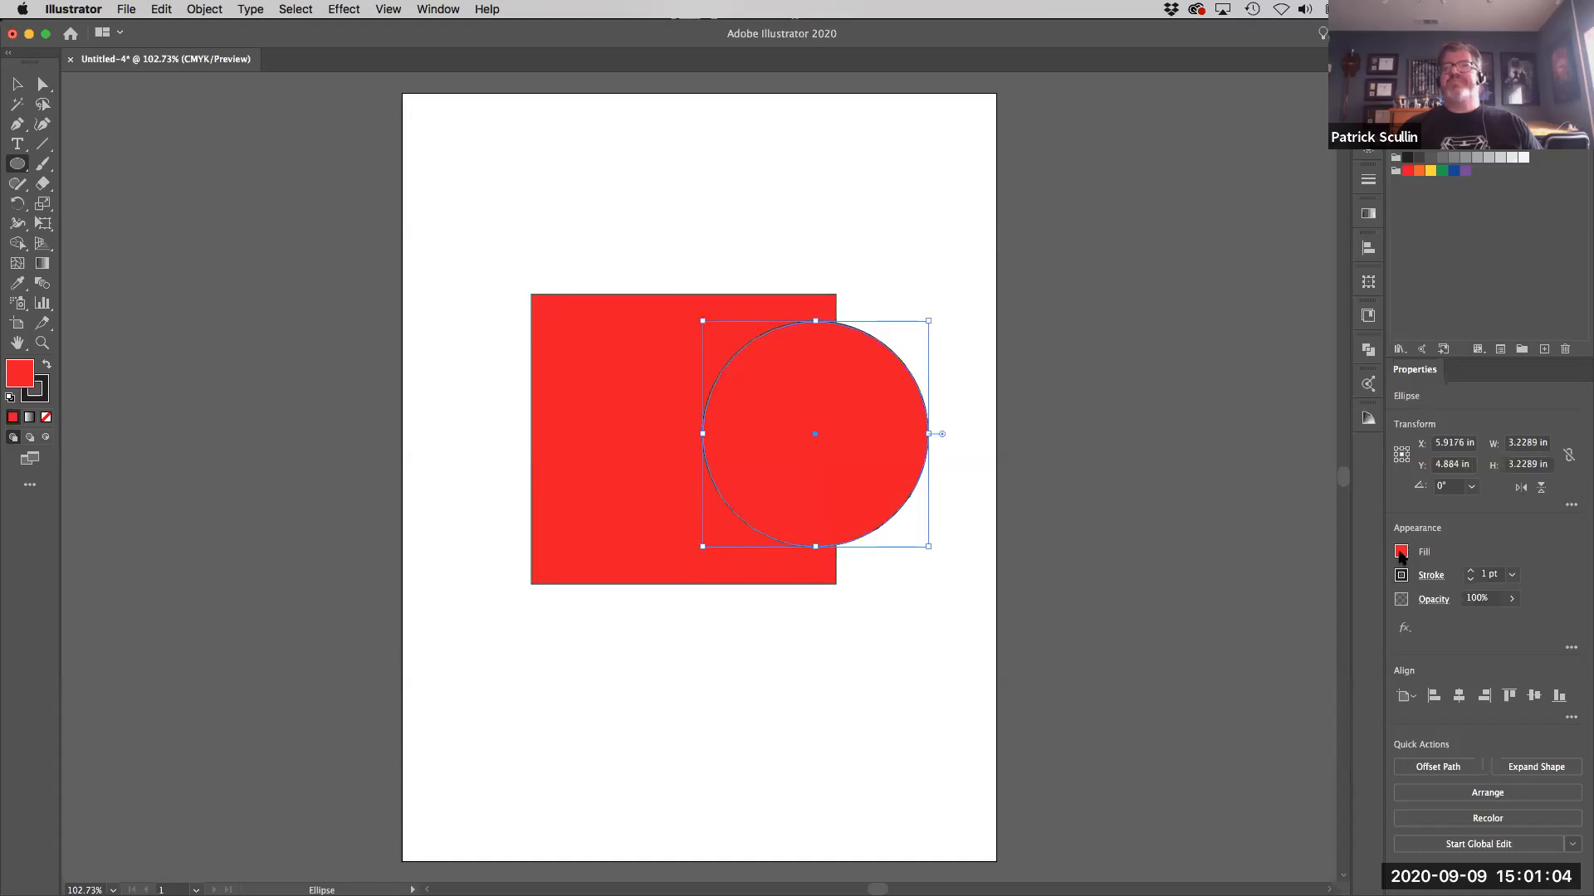
pyautogui.click(1401, 554)
pyautogui.click(1279, 611)
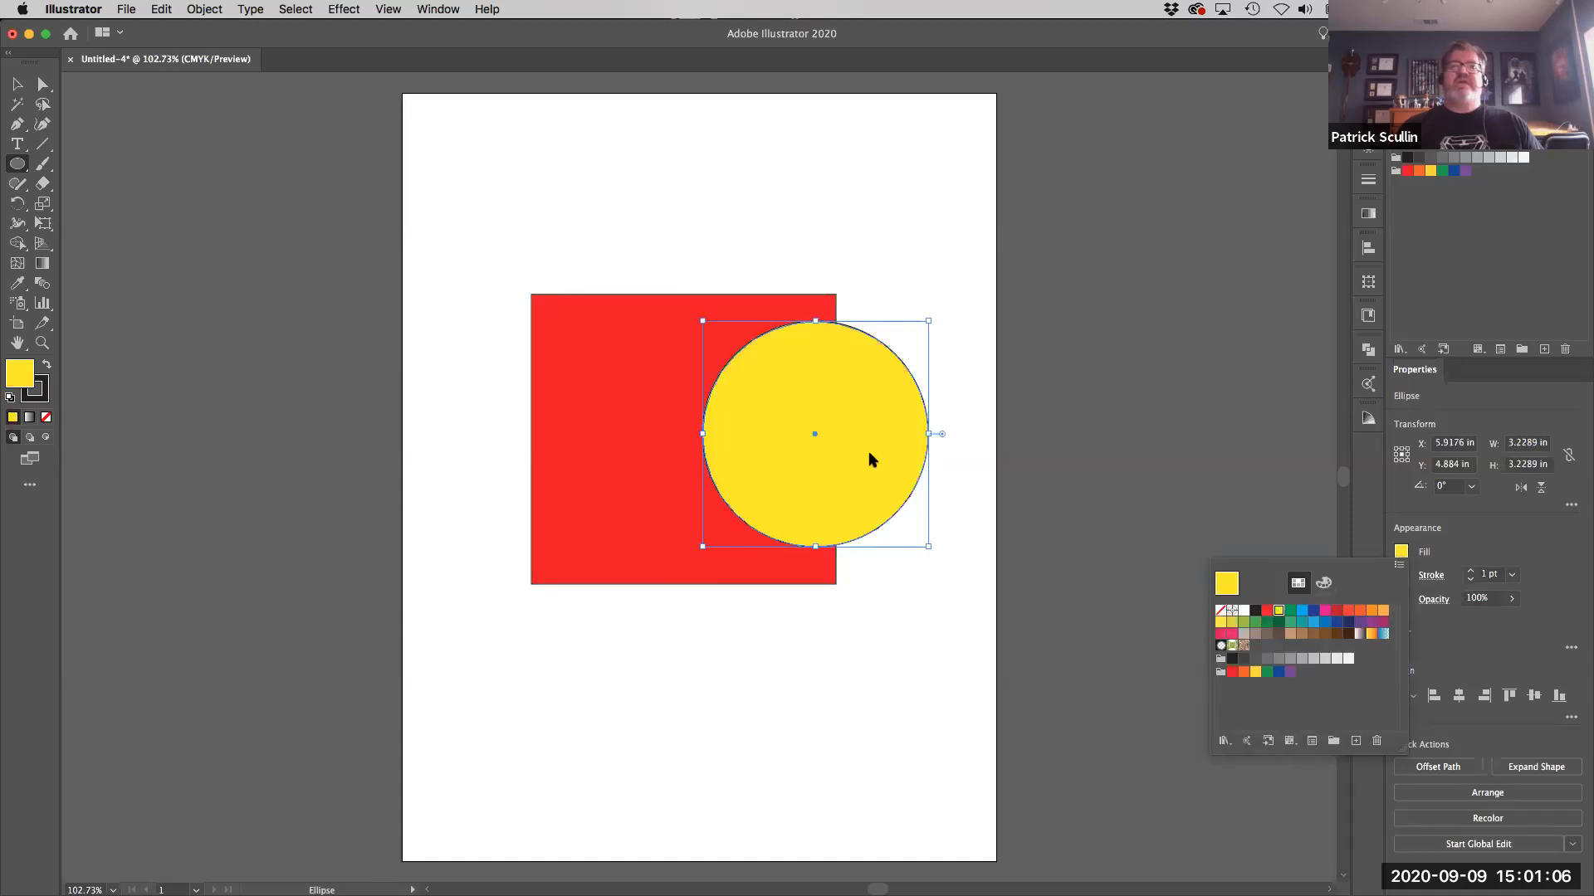
pyautogui.click(871, 455)
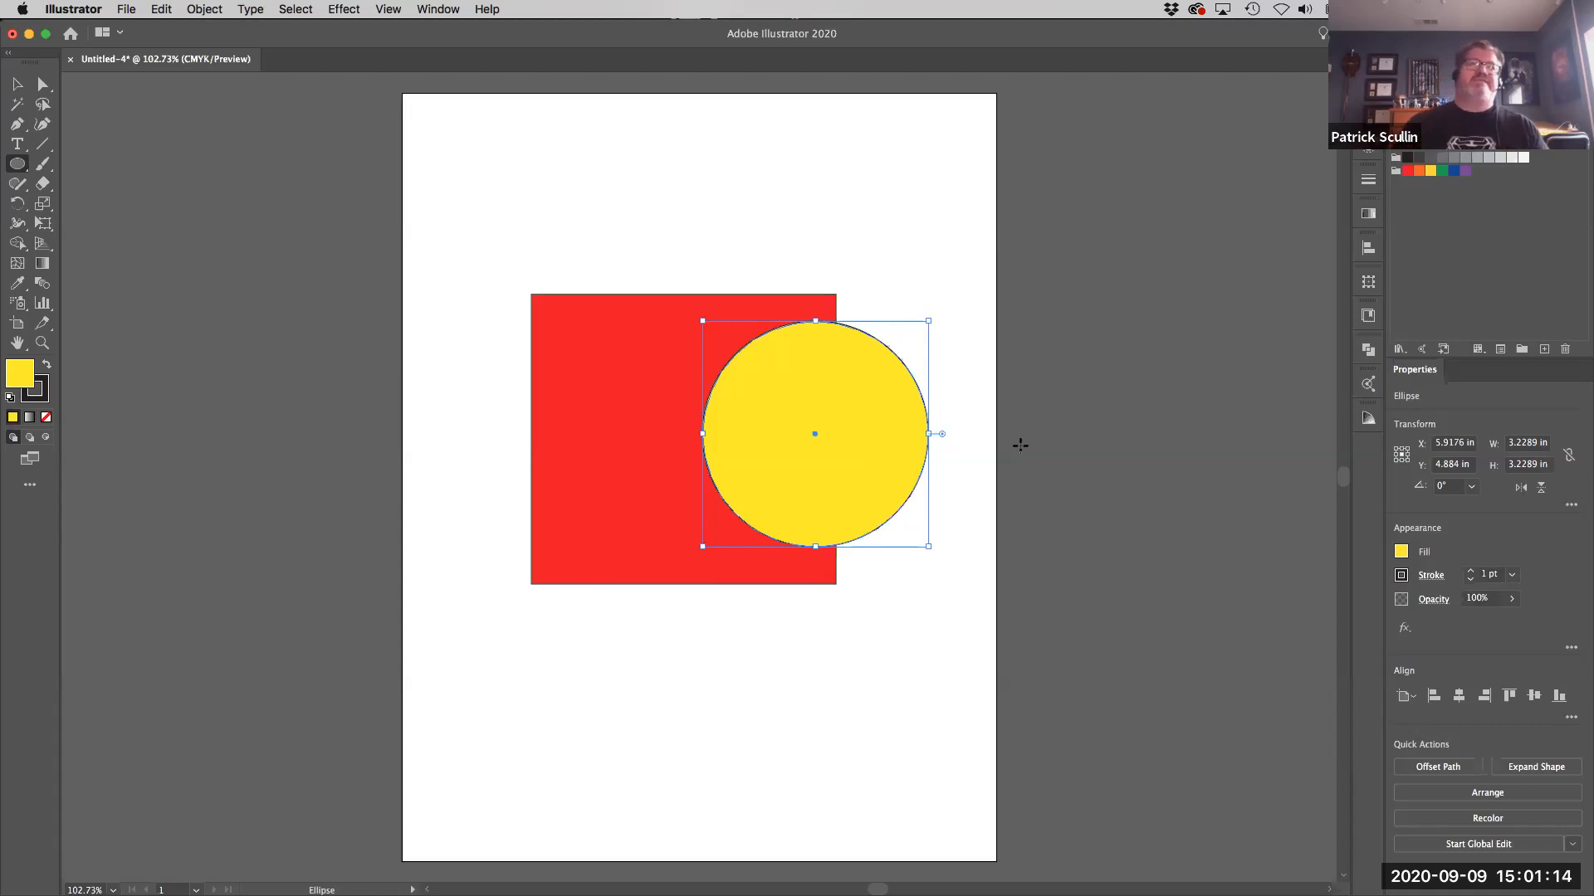
# Reposition the yellow circle so its centre lies on the red square's right edge, then clear the selection.
pyautogui.click(16, 84)
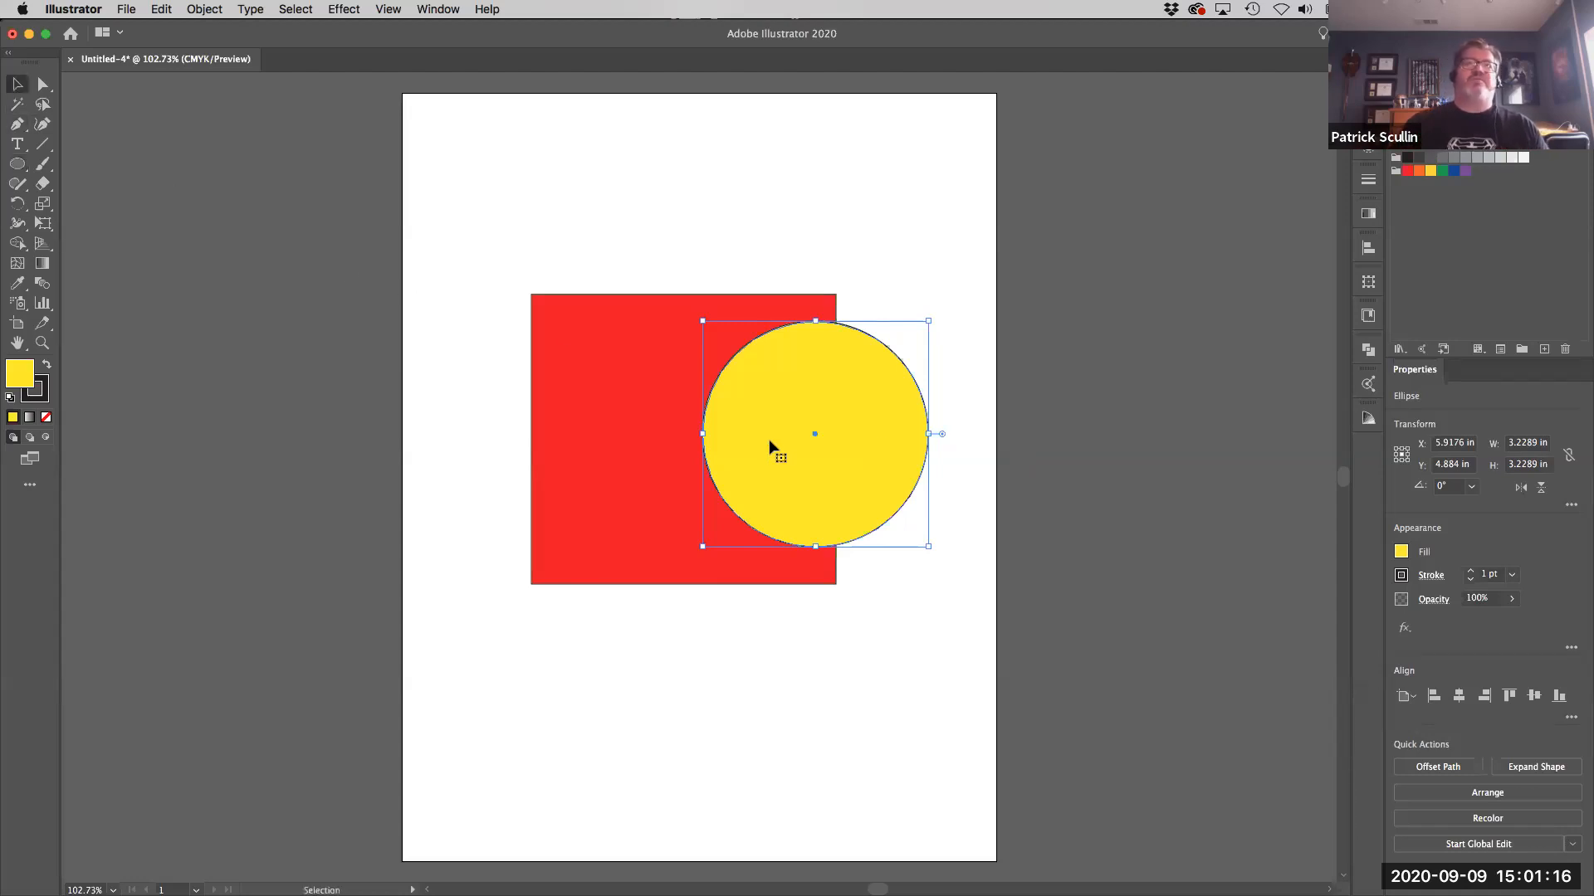
pyautogui.moveTo(767, 437); pyautogui.dragTo(780, 444)
pyautogui.click(747, 208)
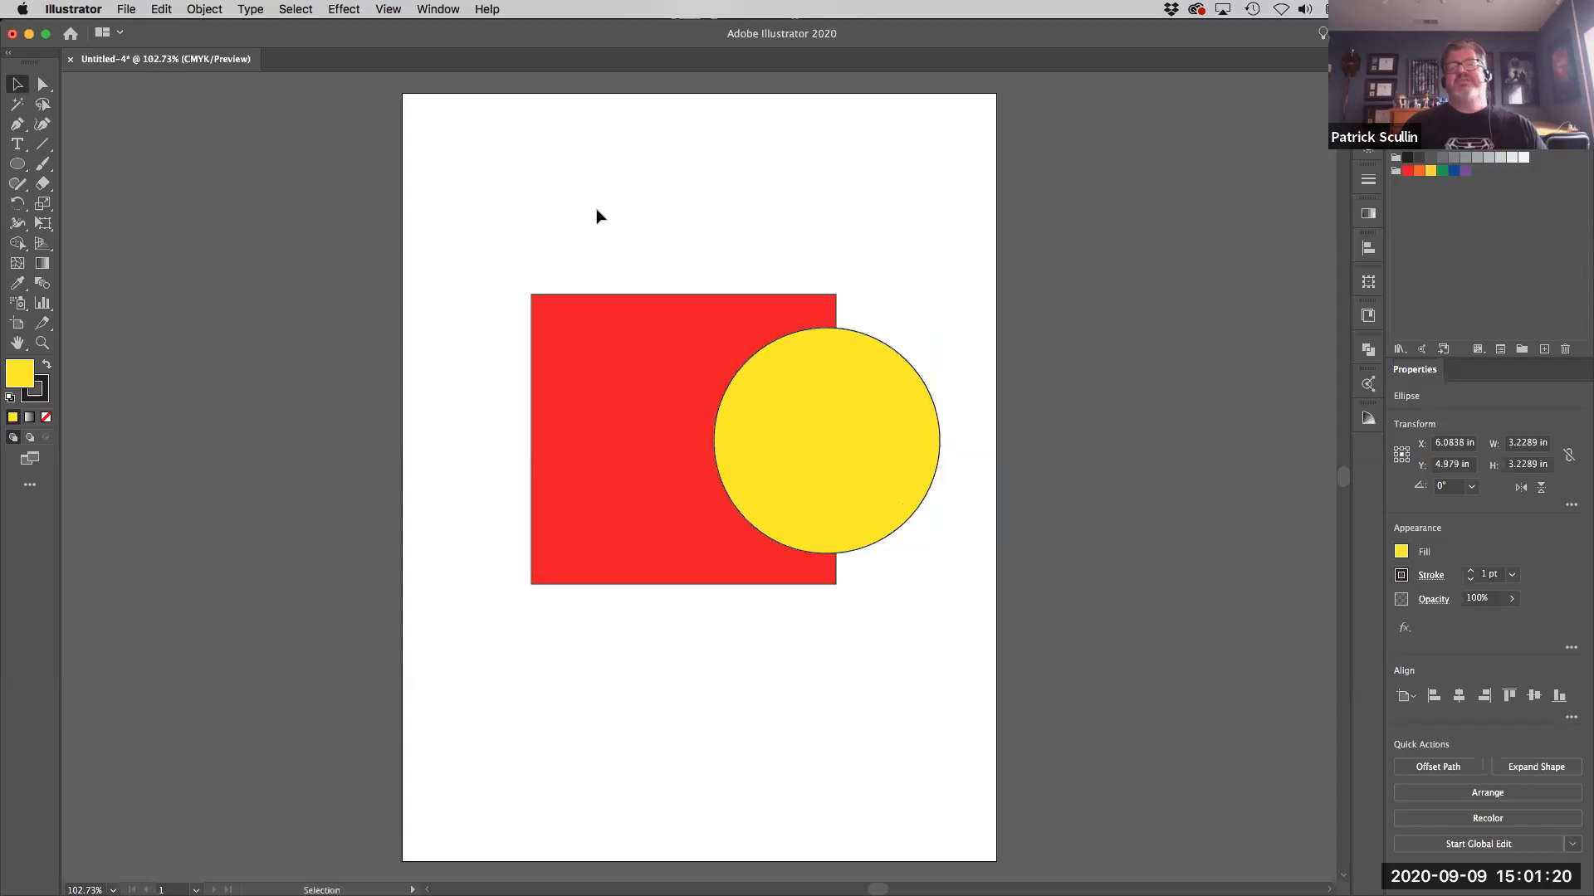
pyautogui.moveTo(818, 469); pyautogui.dragTo(830, 474)
pyautogui.press('cmd+z')
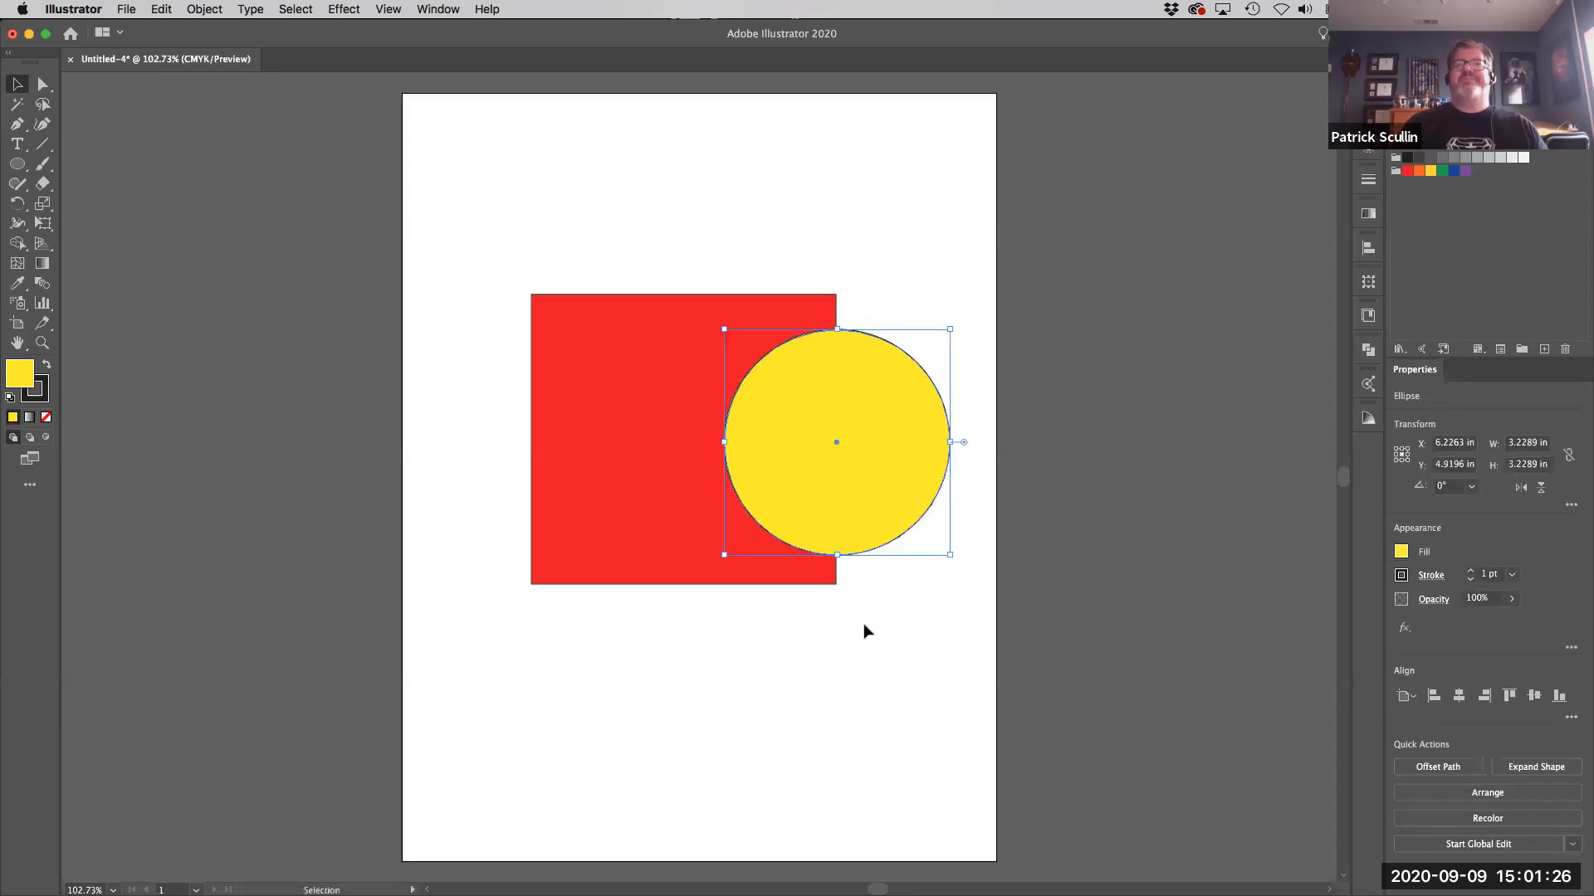
pyautogui.click(866, 630)
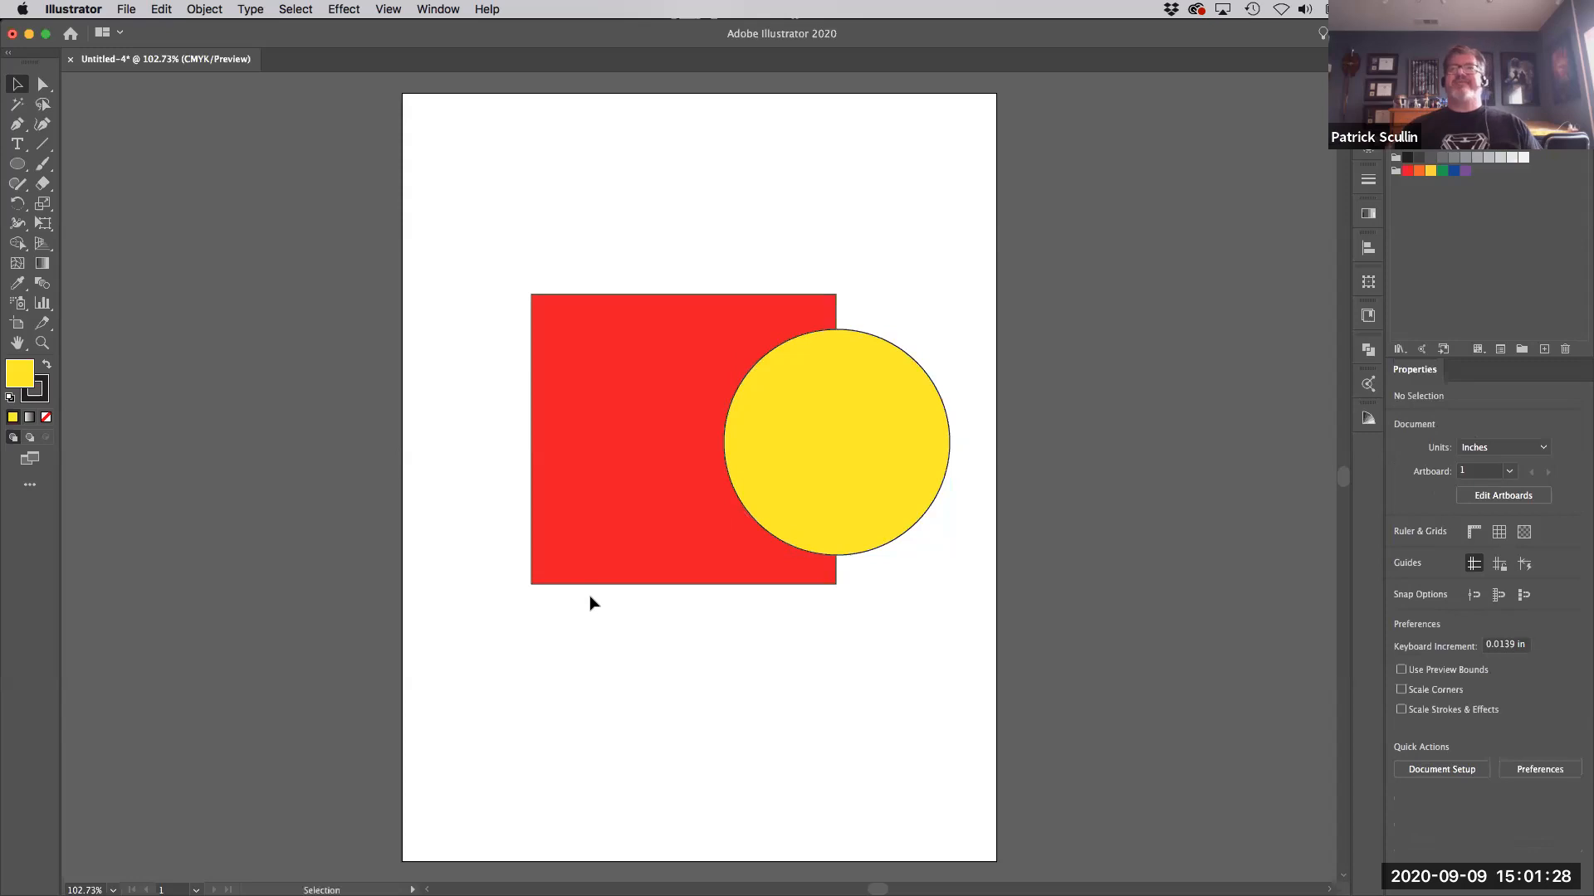
pyautogui.click(820, 437)
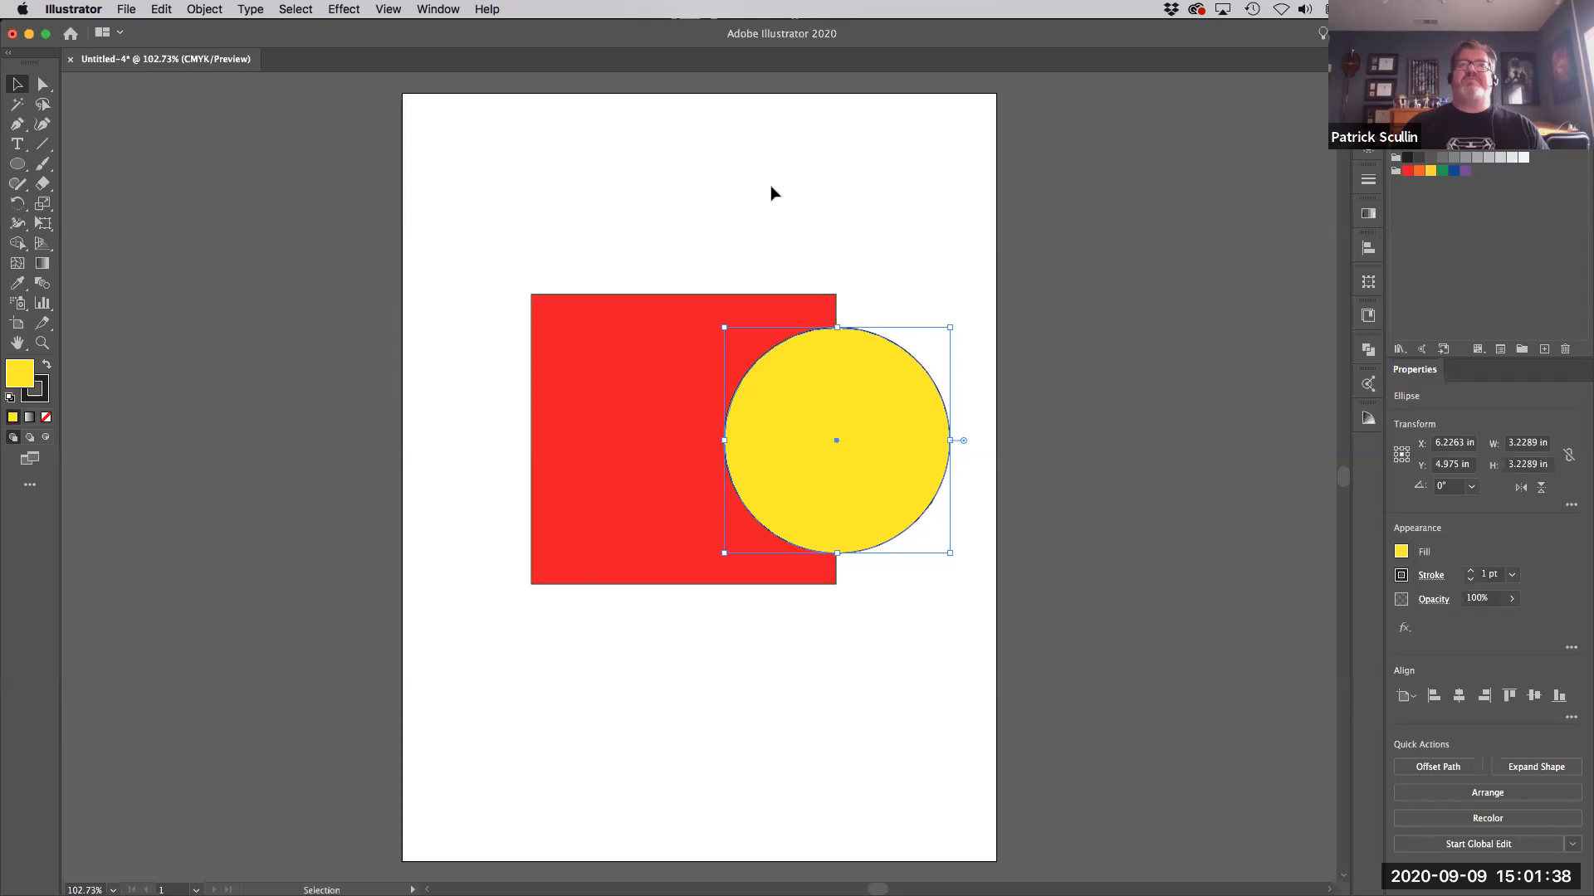
pyautogui.click(745, 211)
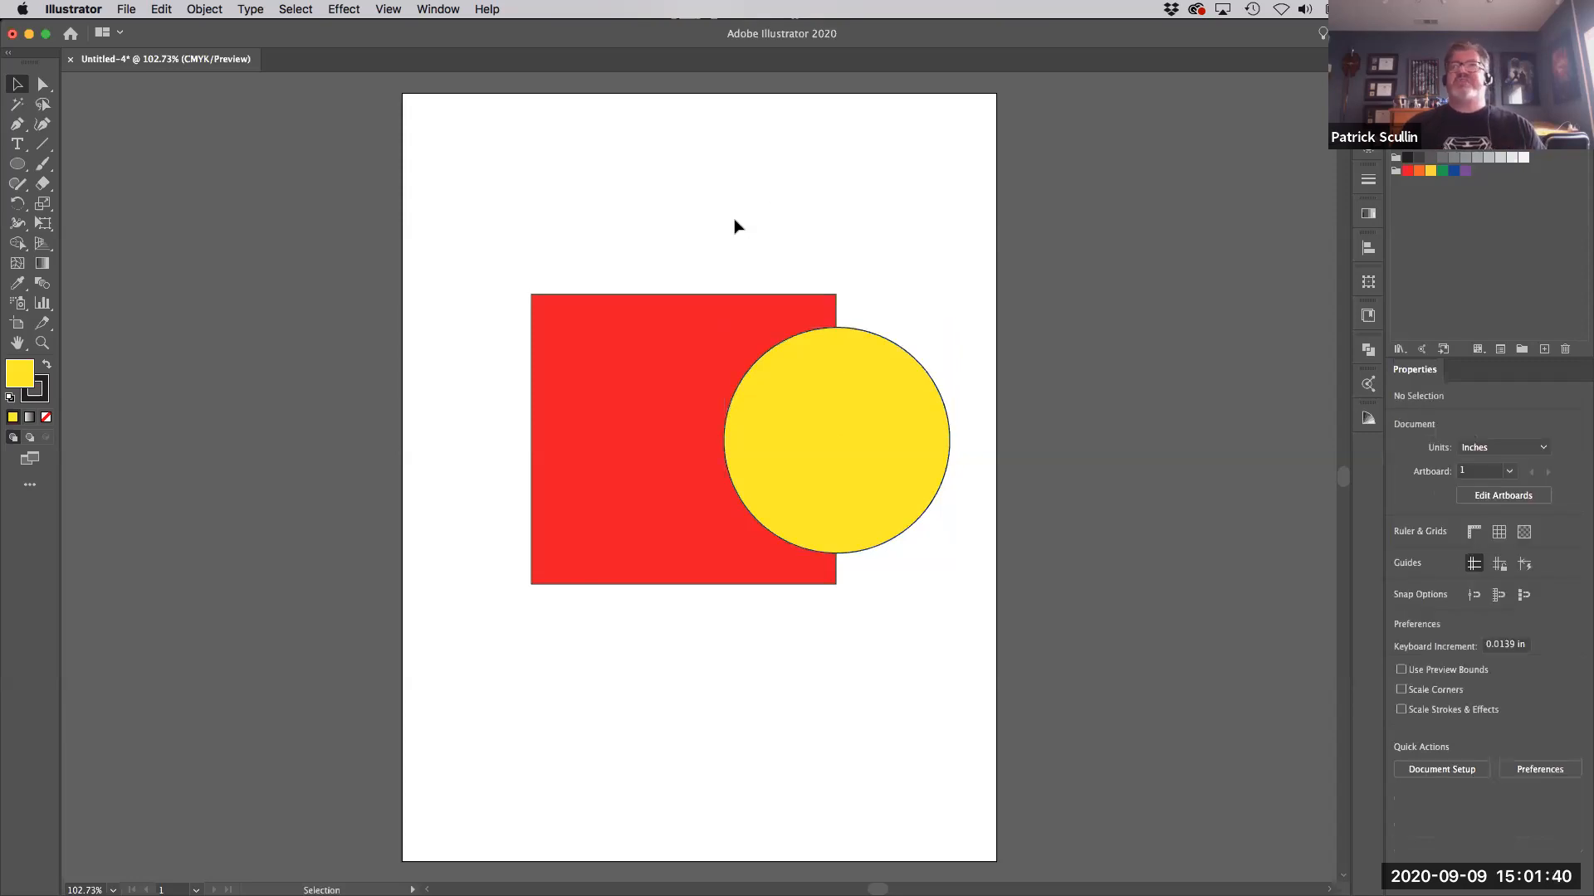
# Select the red square and yellow circle and try to unite them into one shape with Shape Builder.
pyautogui.moveTo(495, 284); pyautogui.dragTo(992, 645)
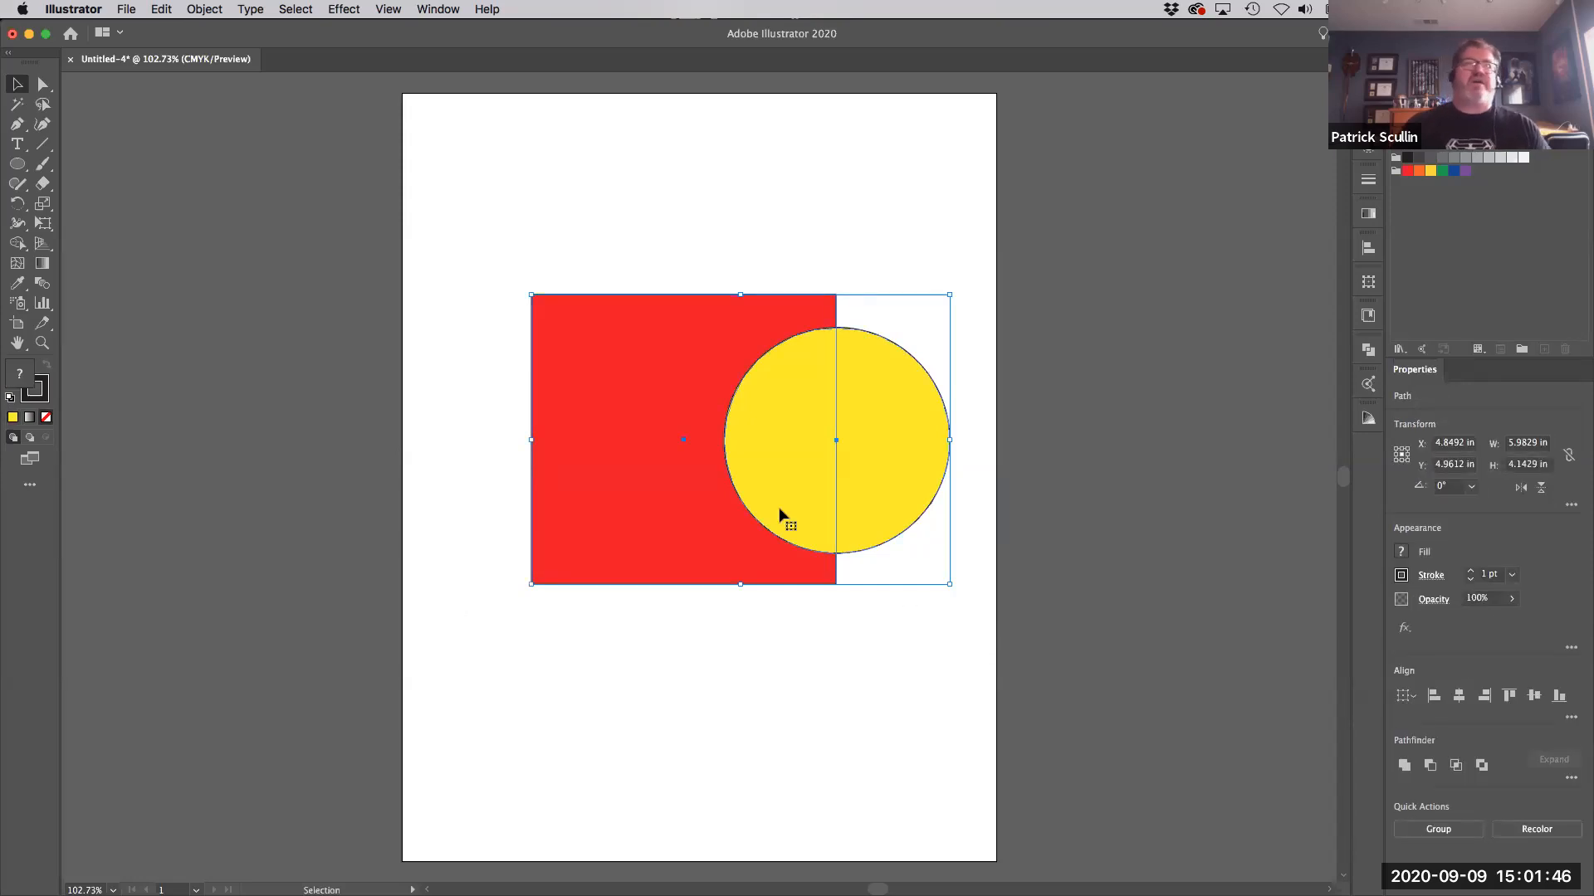
pyautogui.click(15, 244)
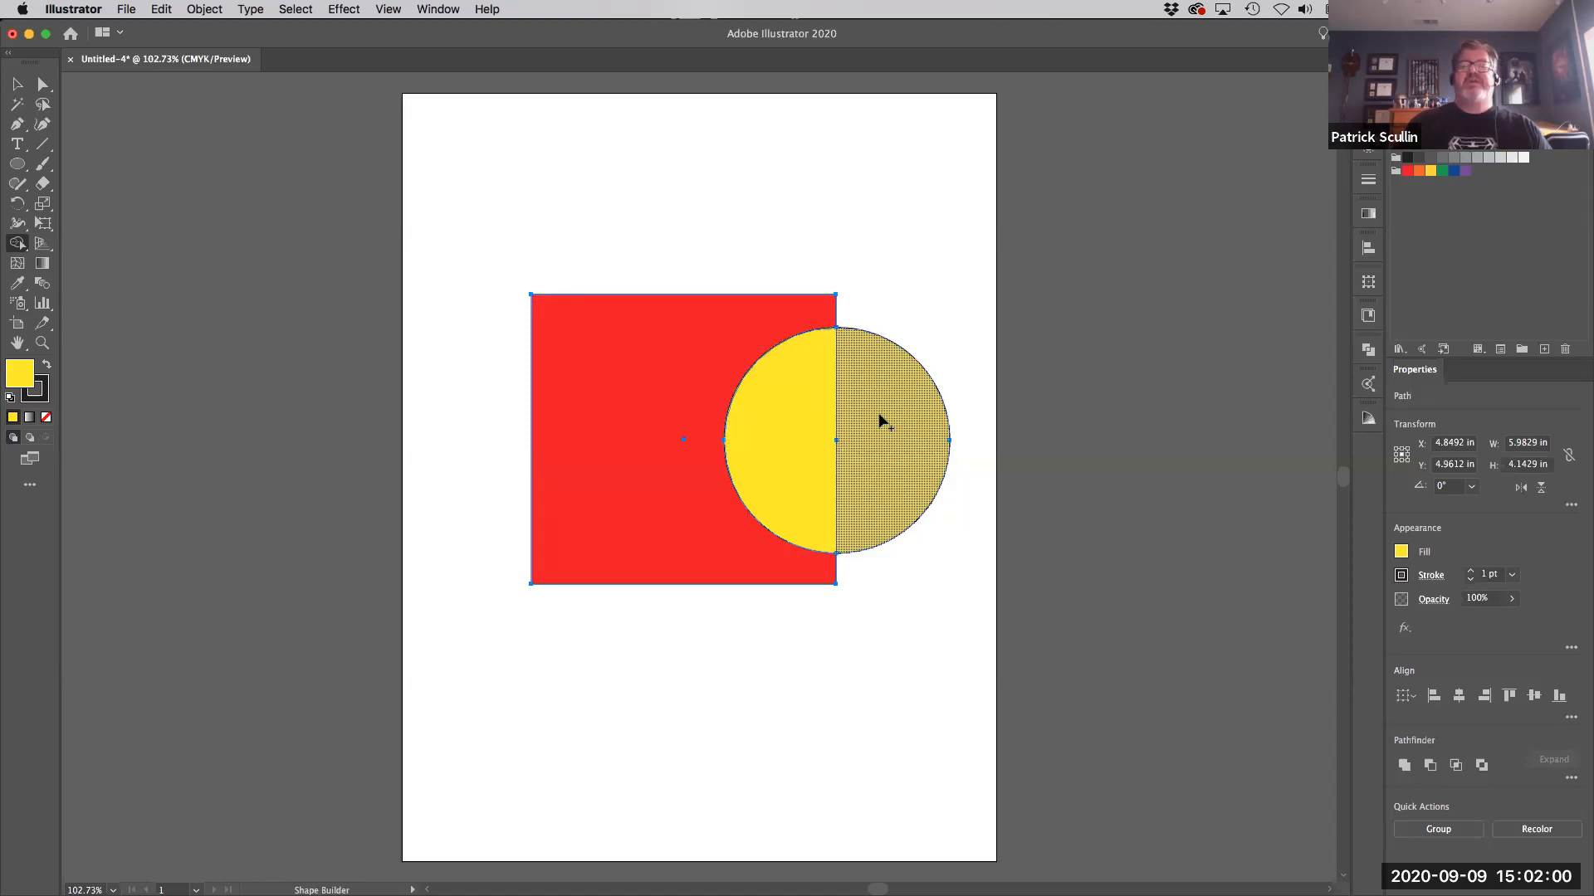
pyautogui.press('super+equal')
pyautogui.press('super+equal')
pyautogui.press('super+equal')
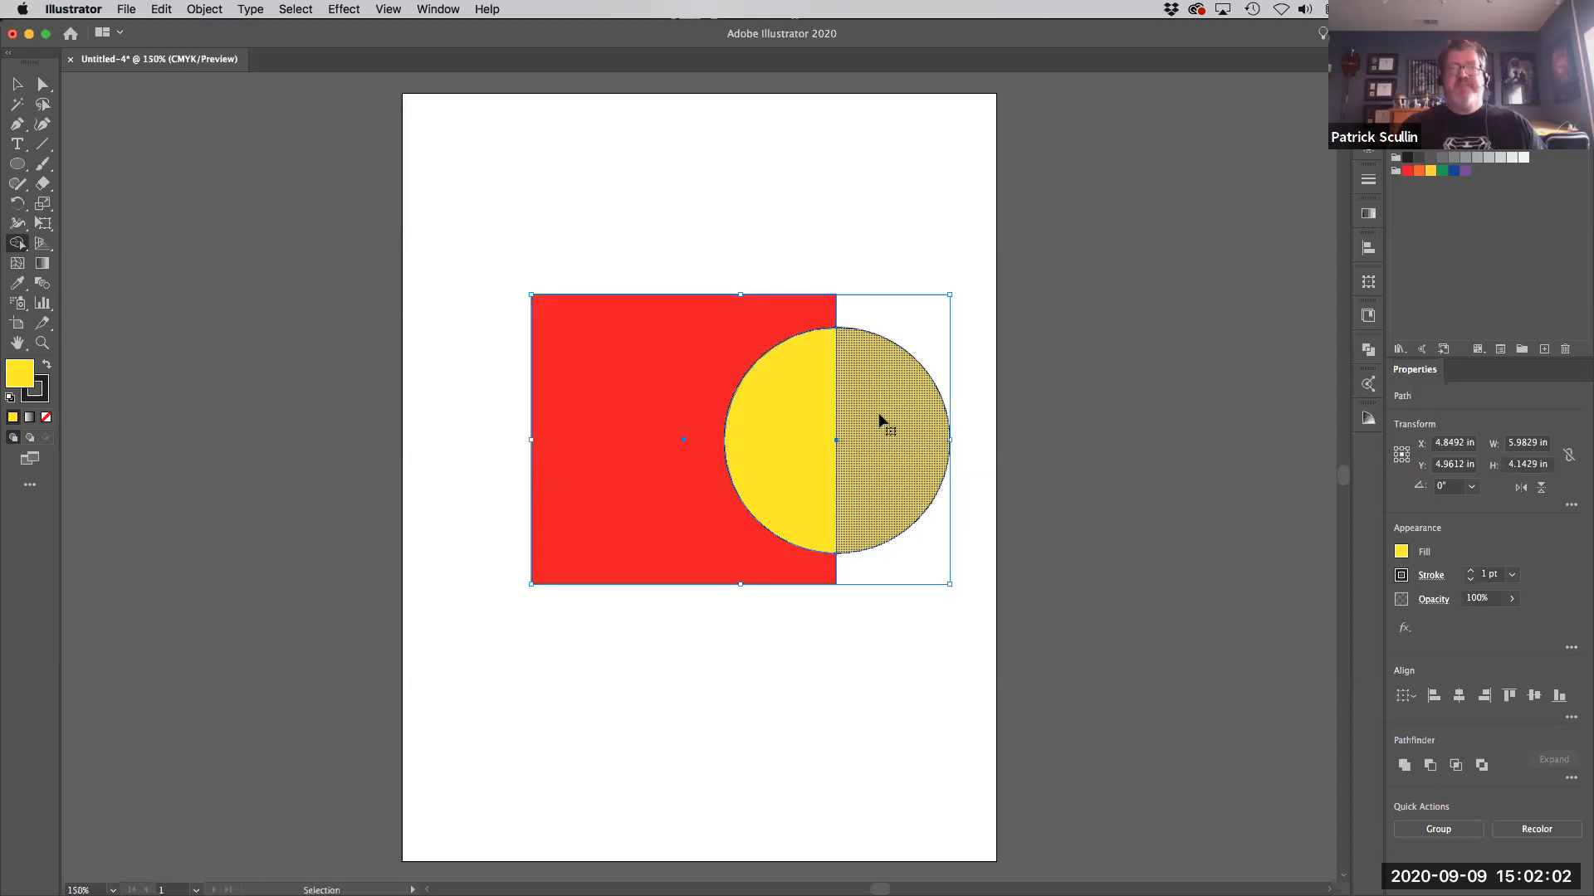
pyautogui.press('super+equal')
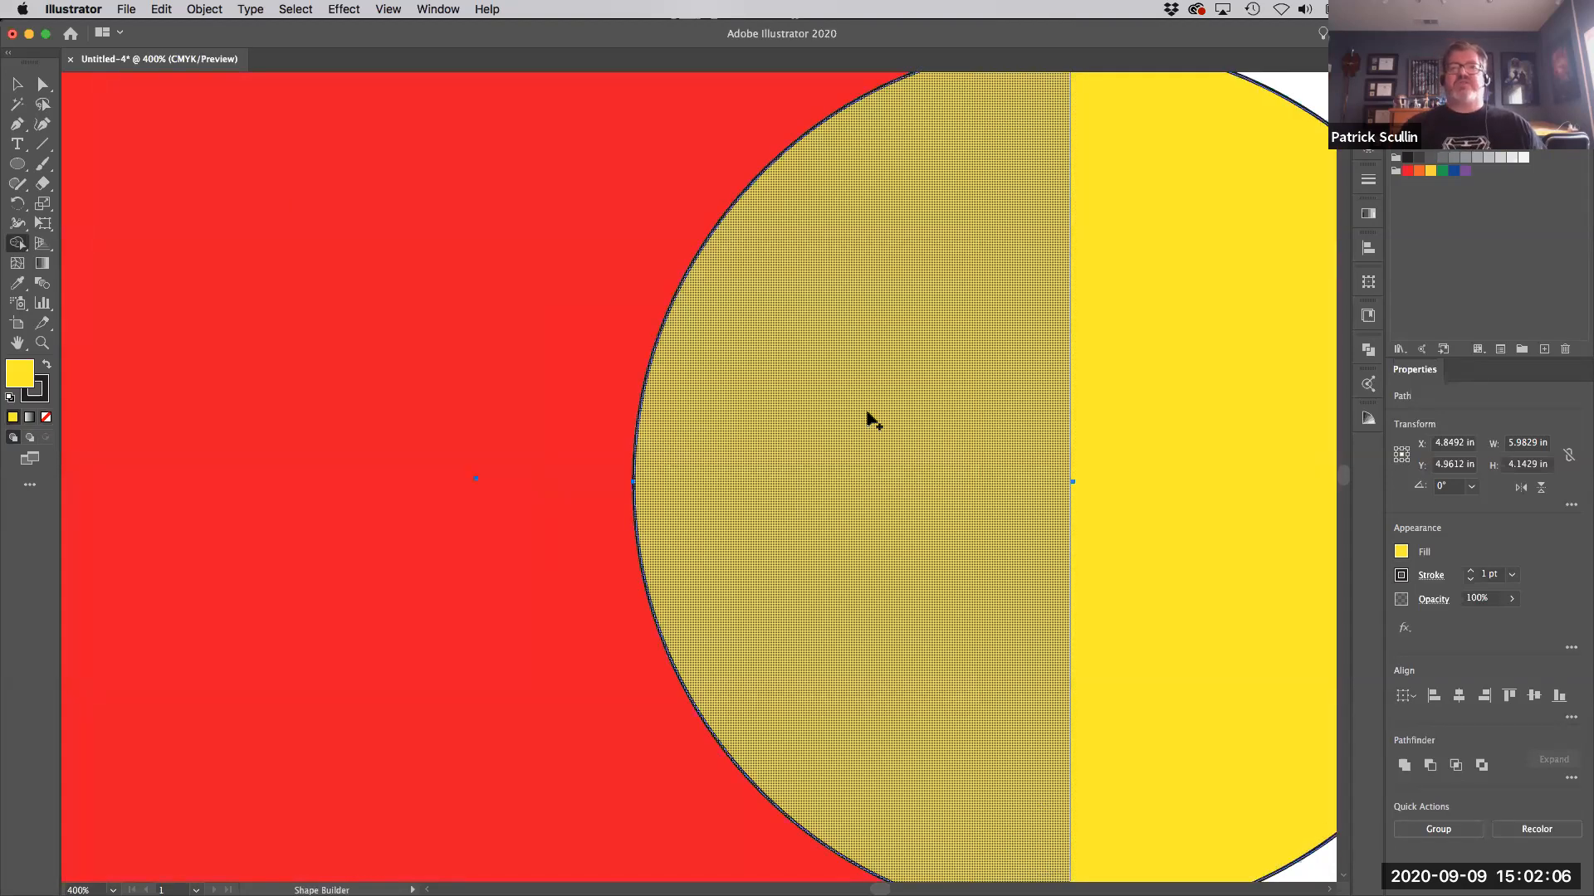
pyautogui.press('super+minus')
pyautogui.press('super+minus')
pyautogui.press('super+minus')
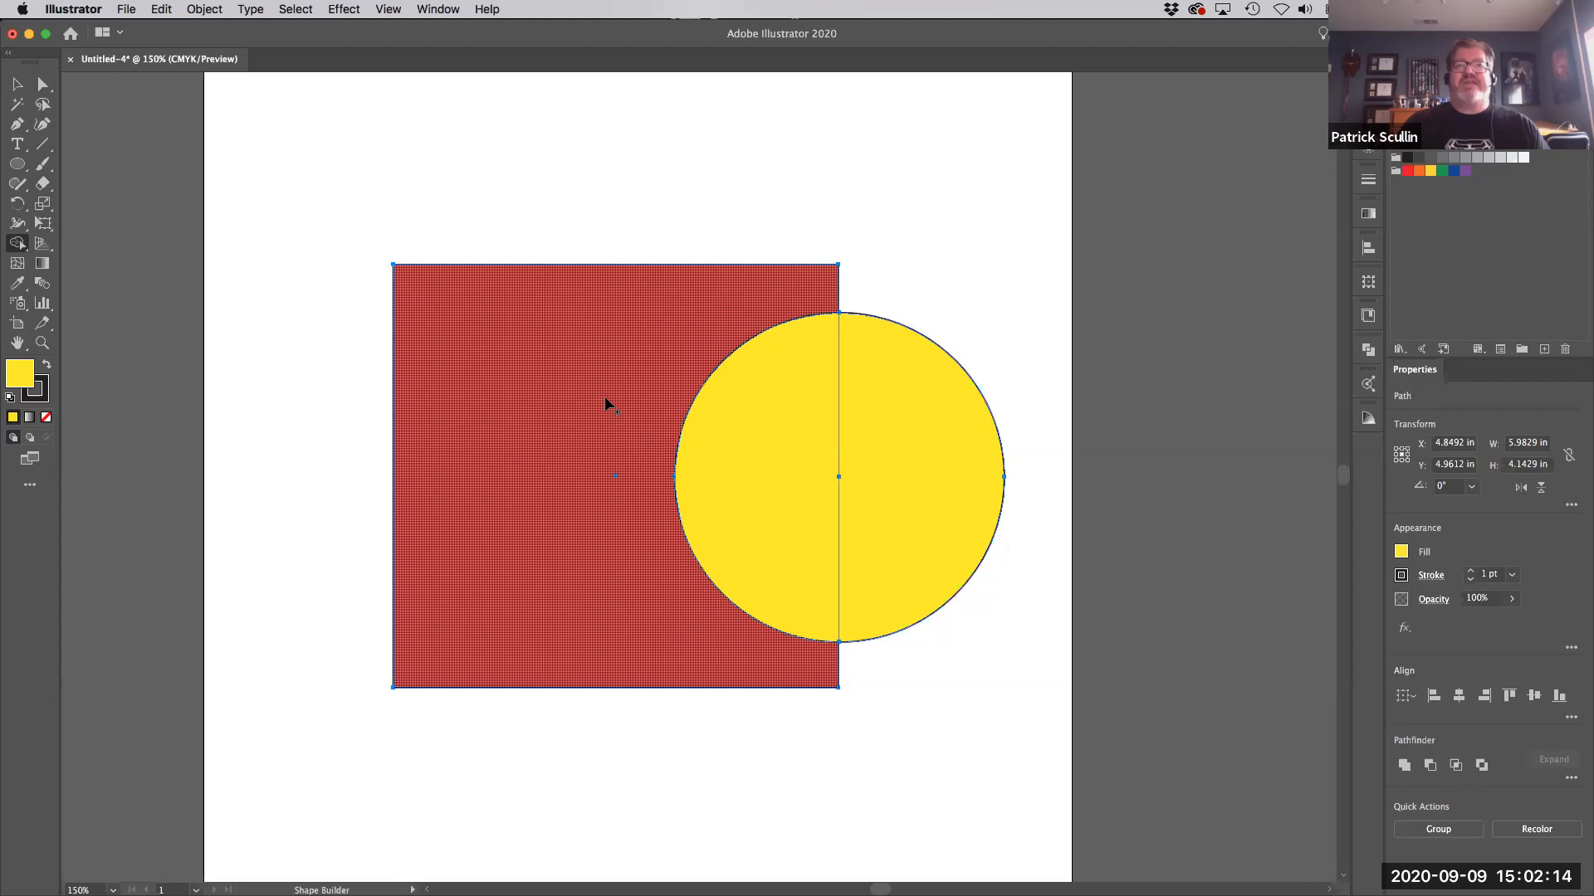
pyautogui.moveTo(605, 399); pyautogui.dragTo(634, 405)
pyautogui.moveTo(736, 416); pyautogui.dragTo(868, 439)
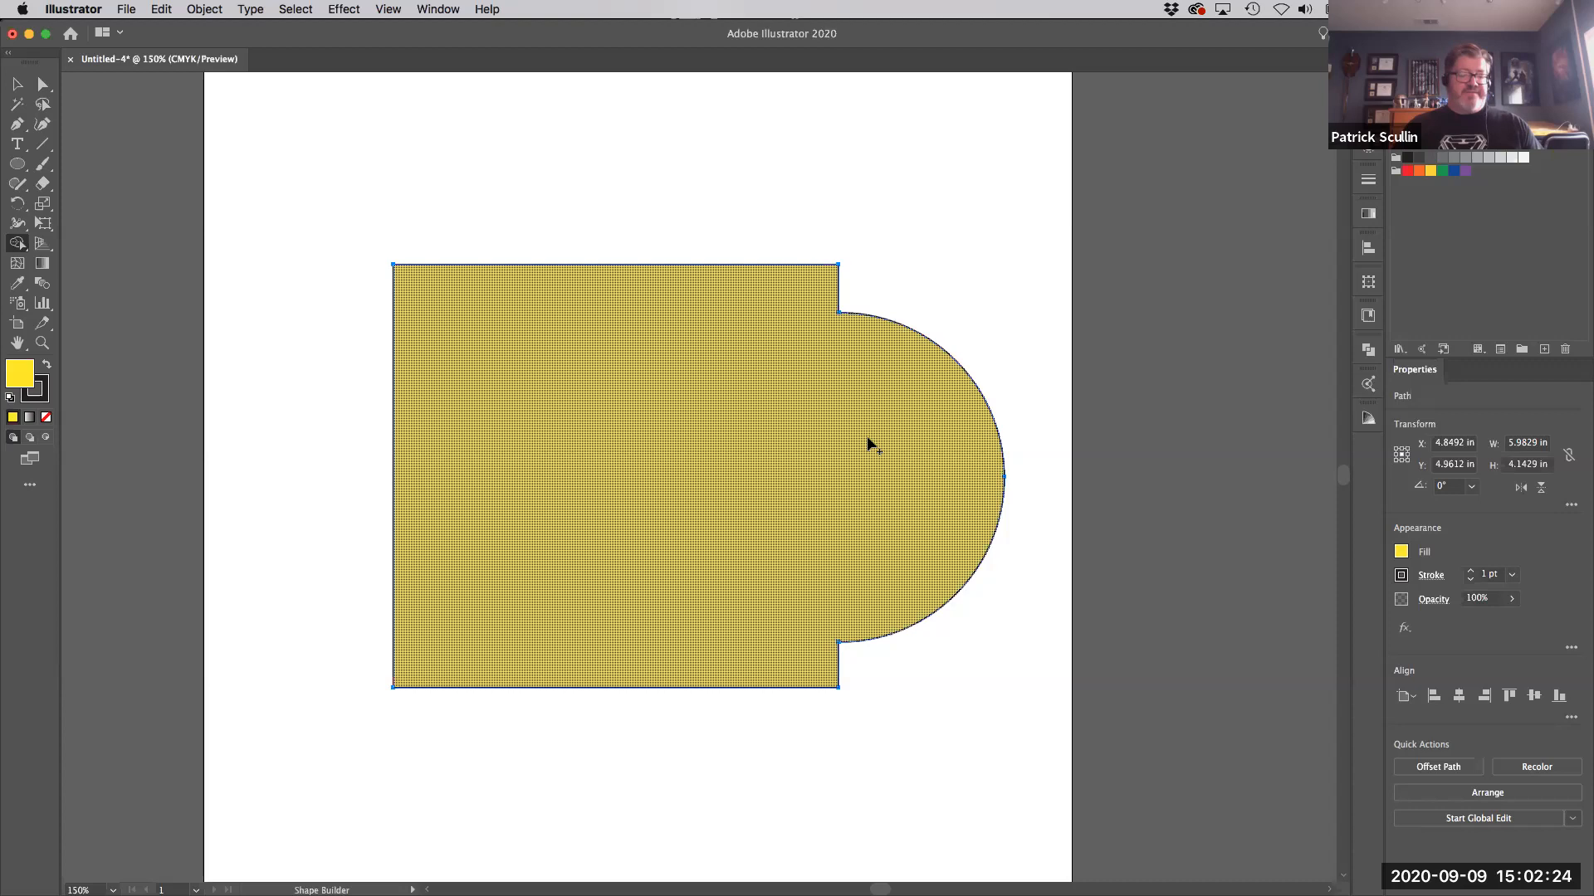
pyautogui.press('super+z')
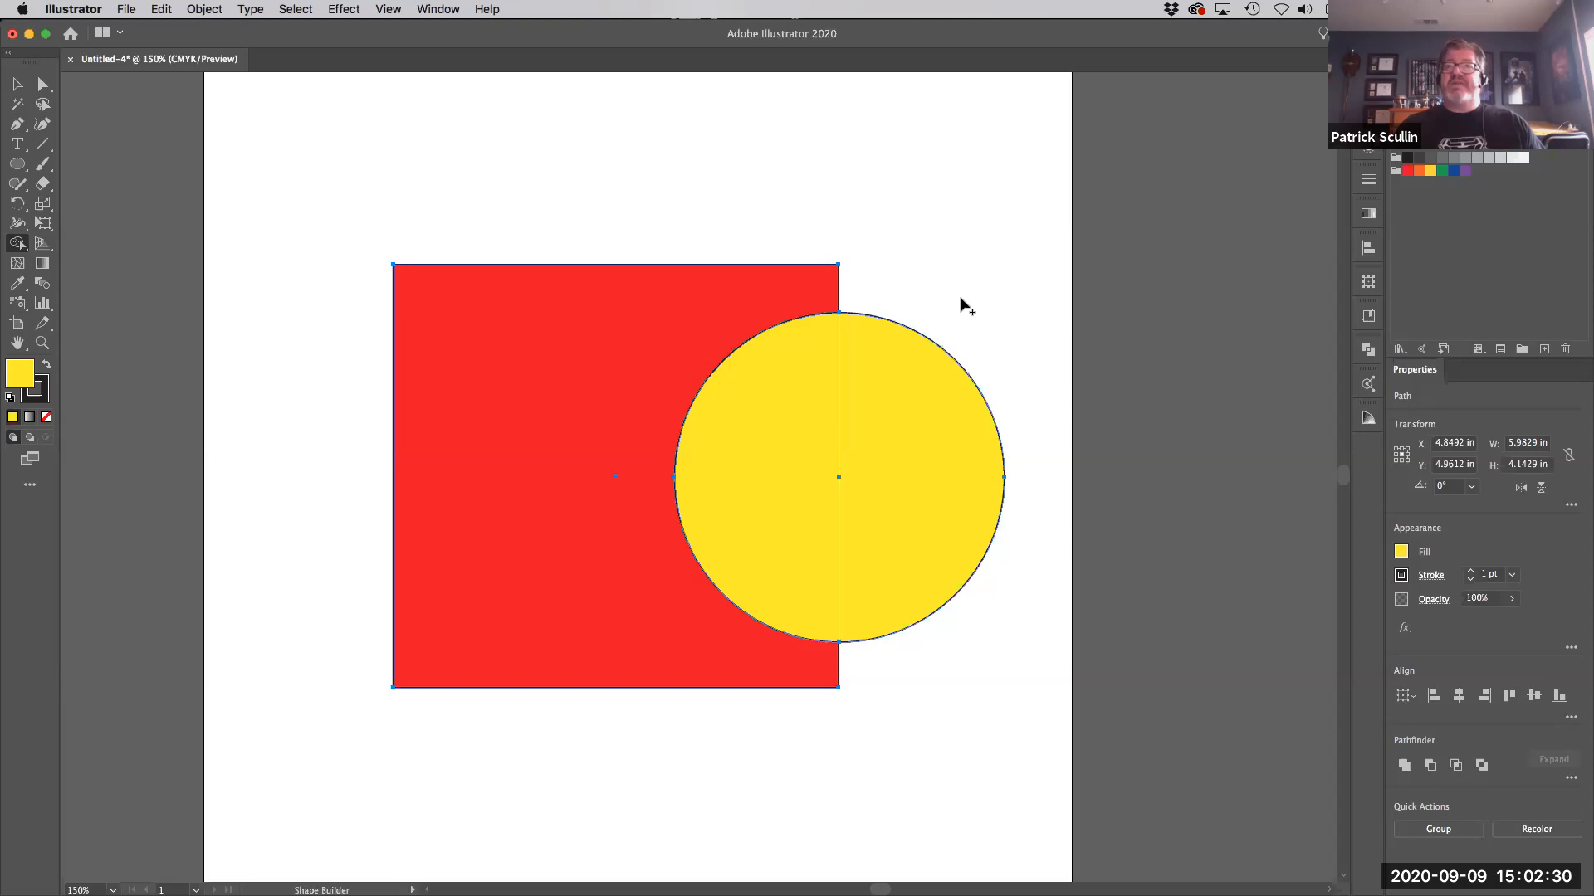
# Try subtracting both halves of the yellow circle from the red square with Shape Builder.
pyautogui.moveTo(963, 308)
pyautogui.mouseDown()
pyautogui.moveTo(918, 352)
pyautogui.moveTo(811, 398)
pyautogui.mouseUp()
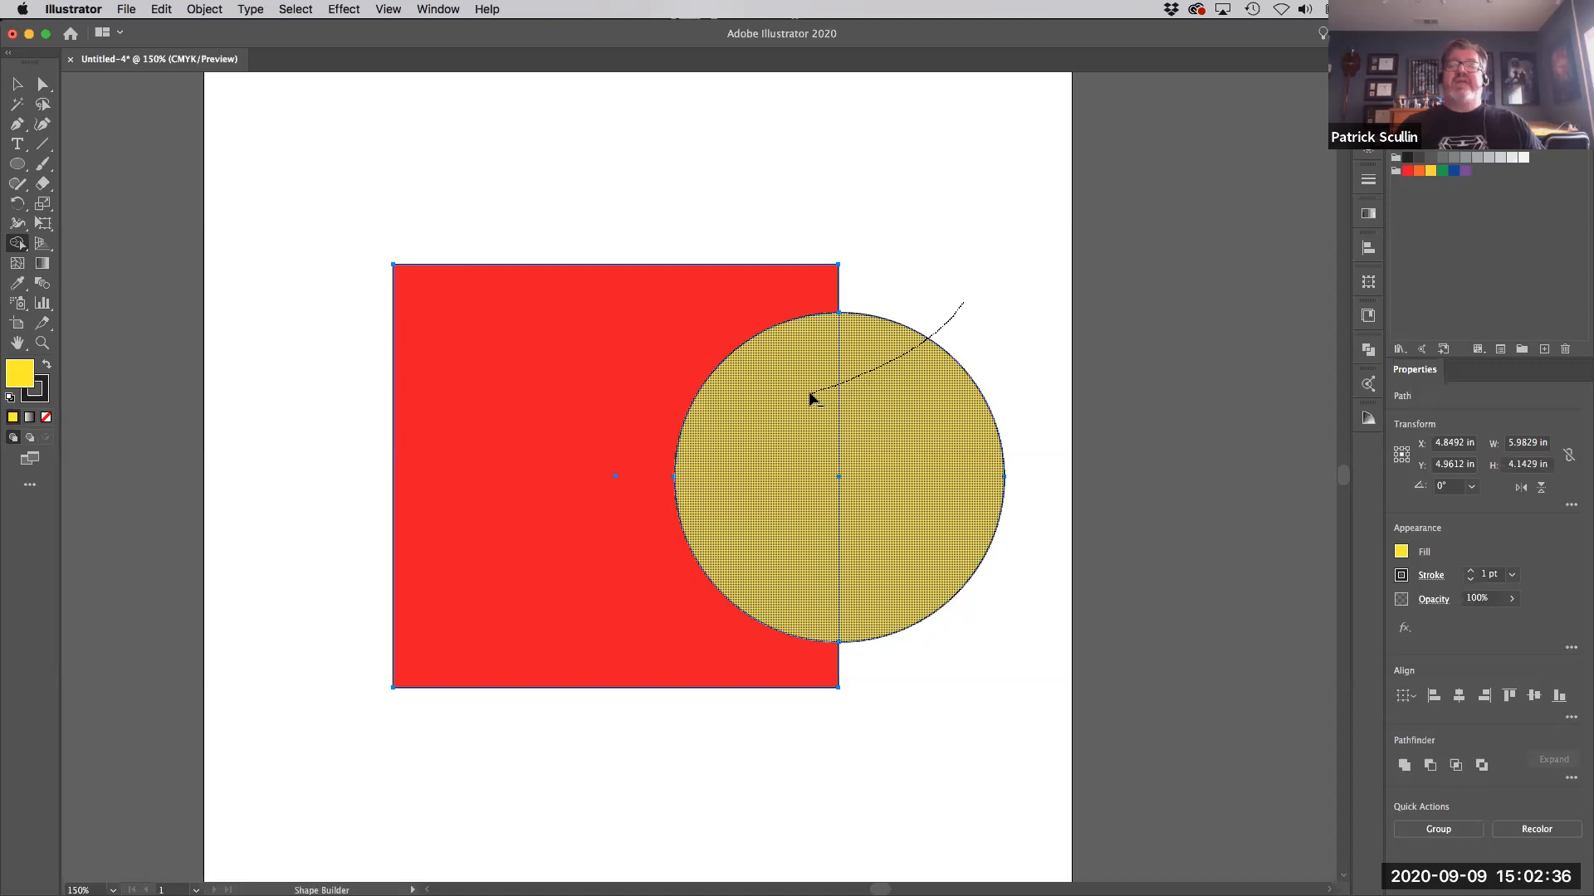
pyautogui.moveTo(809, 393); pyautogui.dragTo(809, 394)
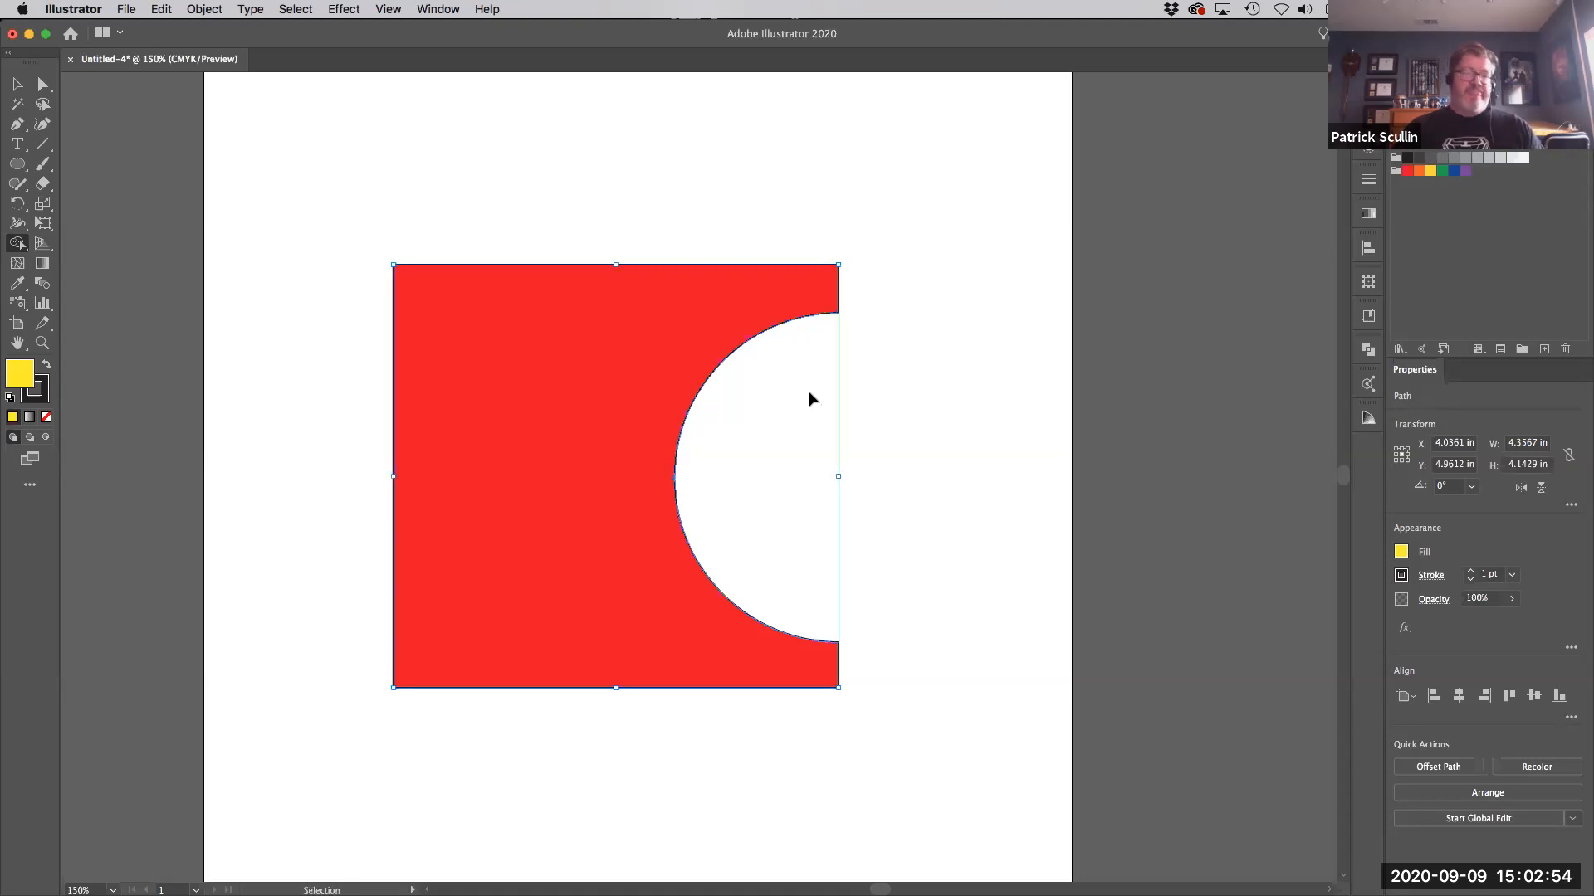
pyautogui.press('super+z')
# Replace the square and circle with a new pink-filled circle about 2.24 in wide.
pyautogui.press('Delete')
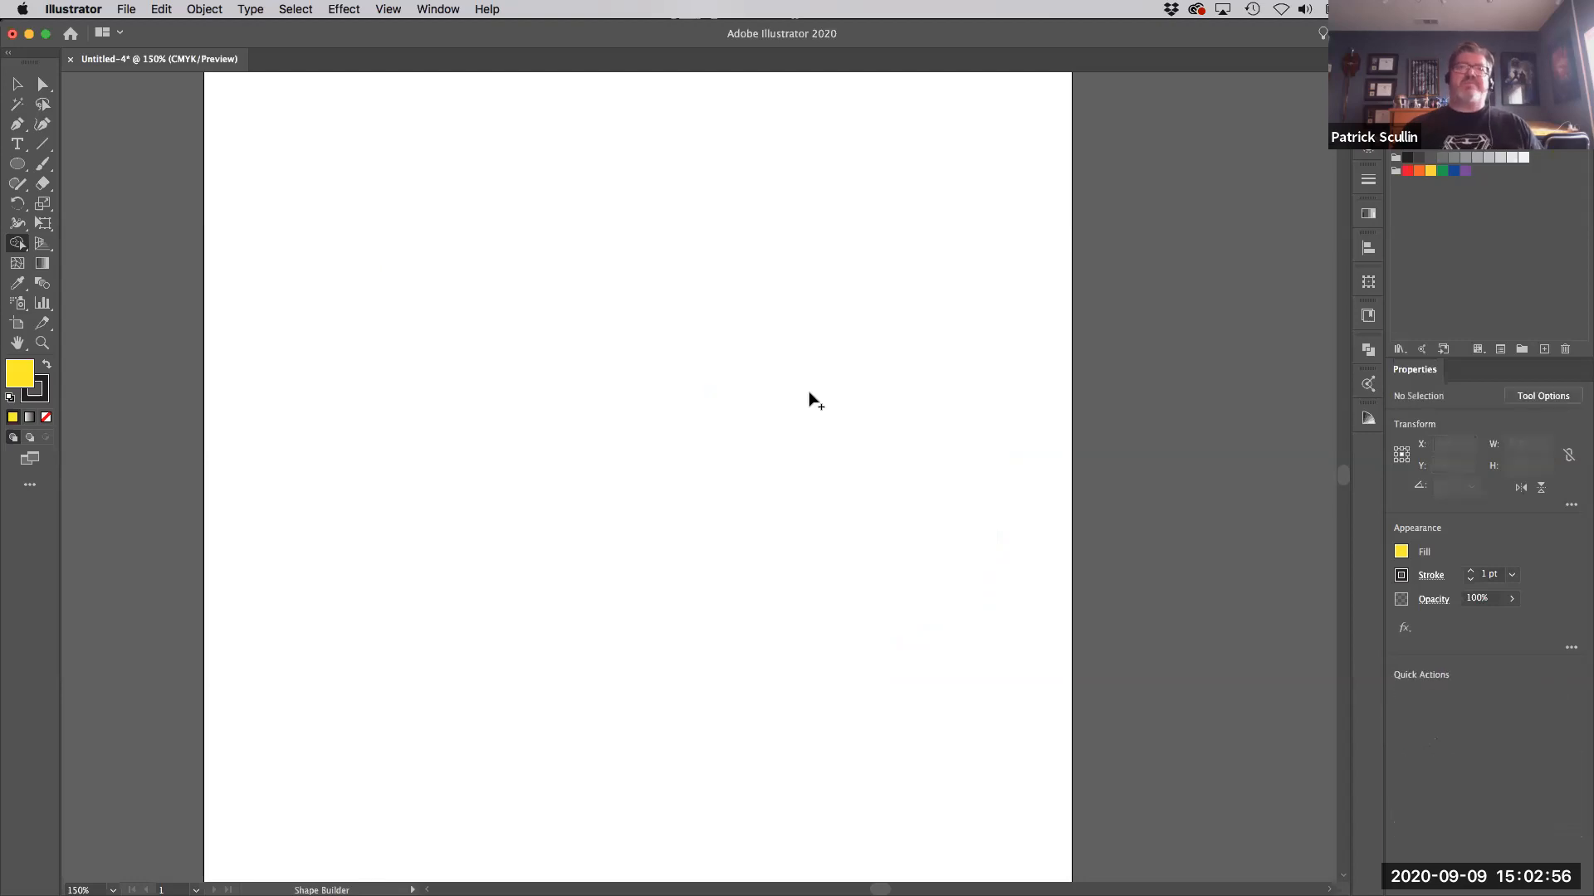
pyautogui.moveTo(18, 163); pyautogui.dragTo(73, 204)
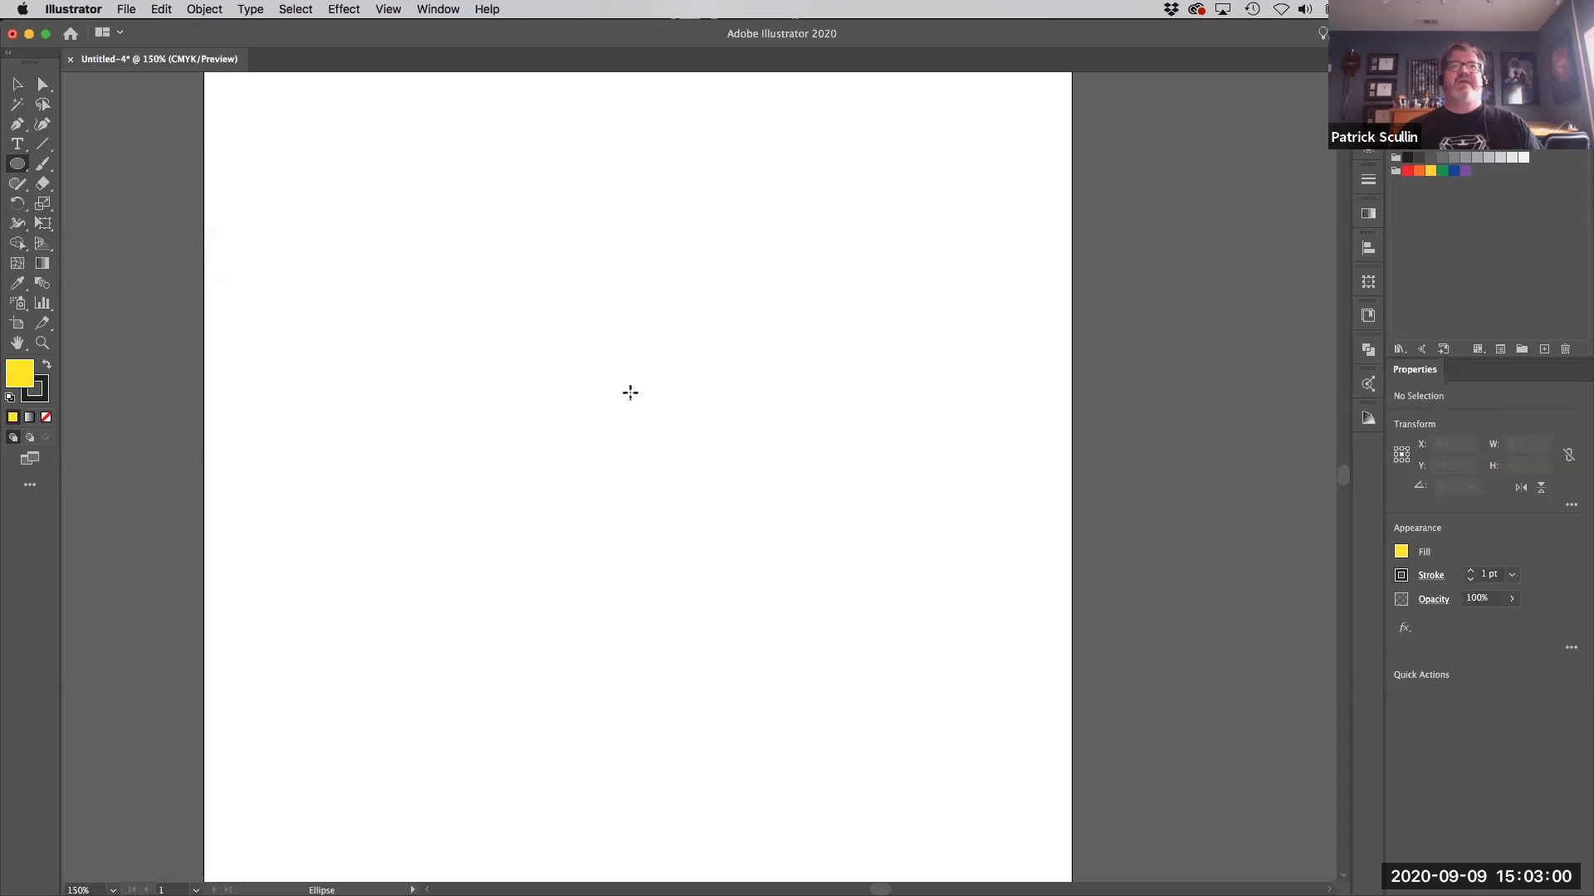
pyautogui.moveTo(609, 381); pyautogui.dragTo(723, 488)
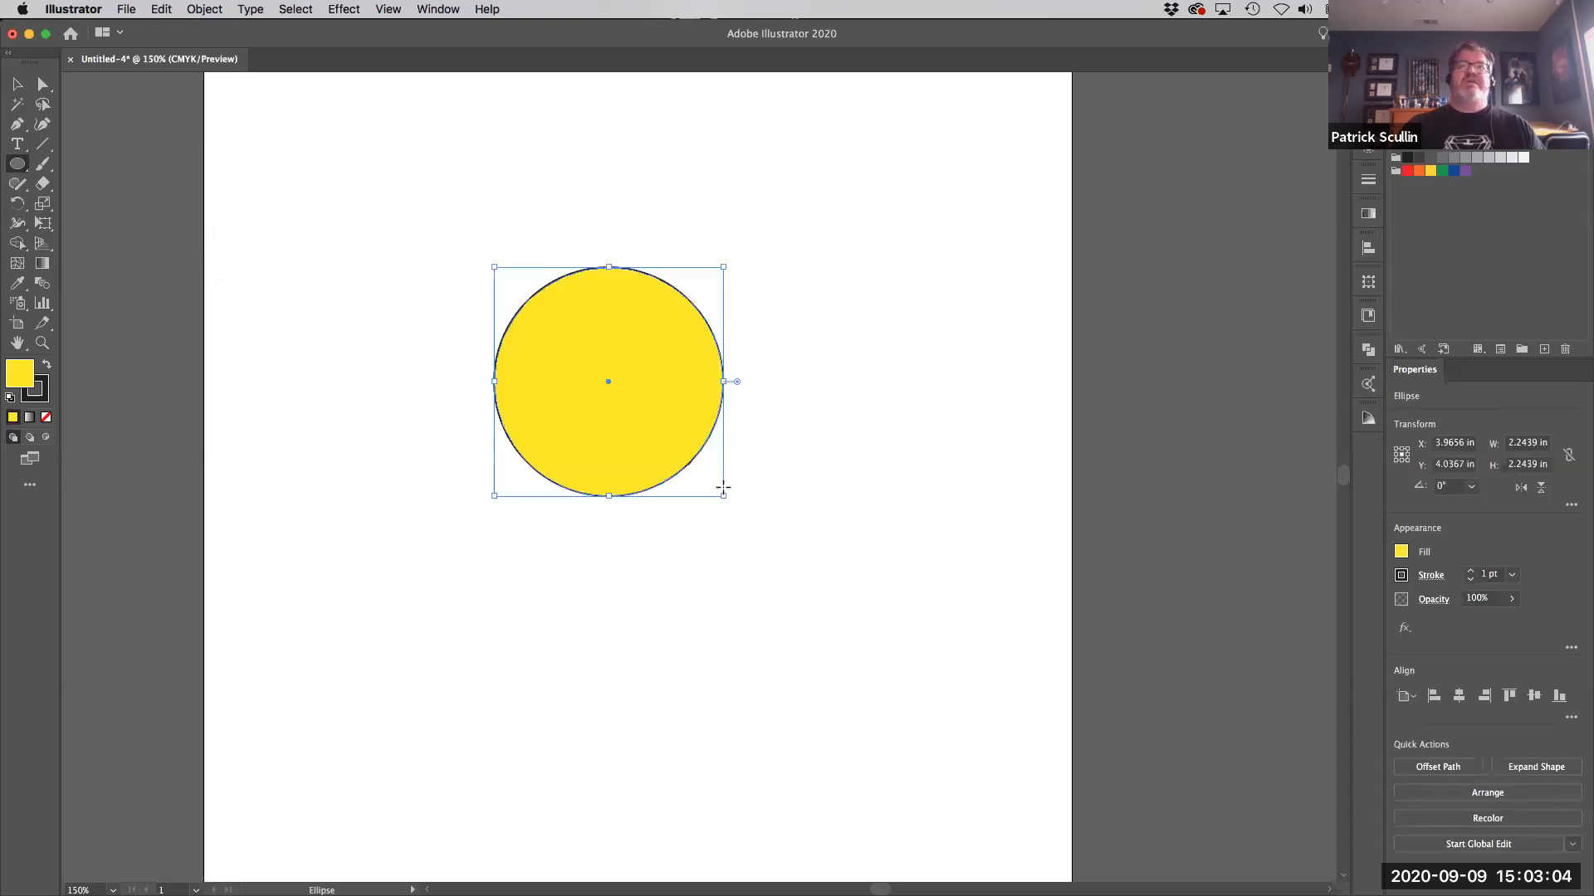
pyautogui.click(1558, 131)
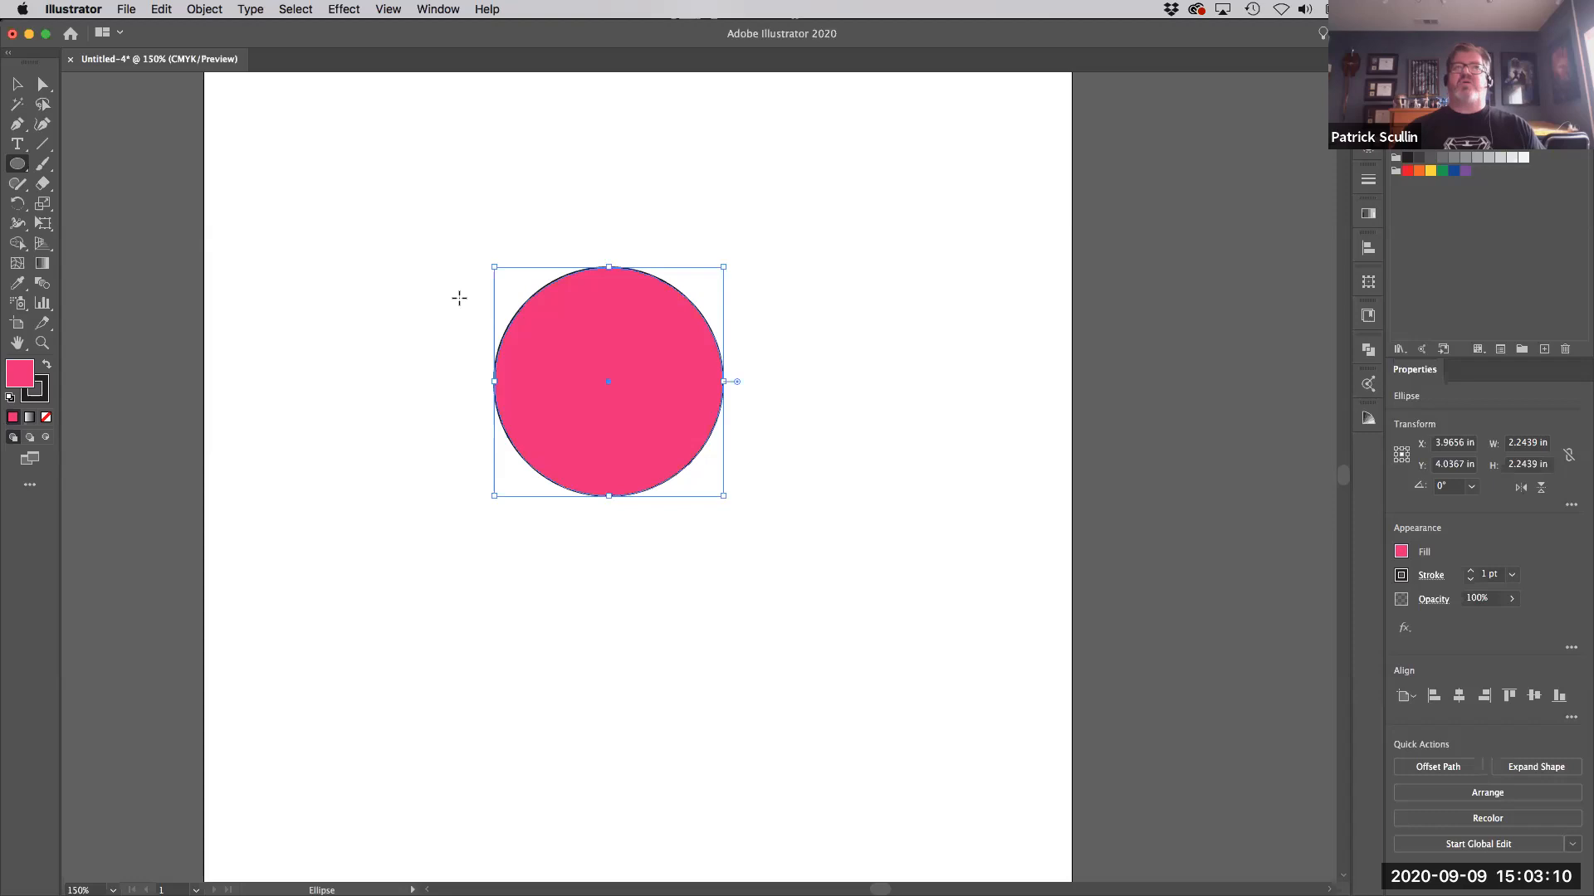
# Add a letter A beside the pink circle, enlarge it to about 152 pt and set its style to Bold.
pyautogui.click(17, 143)
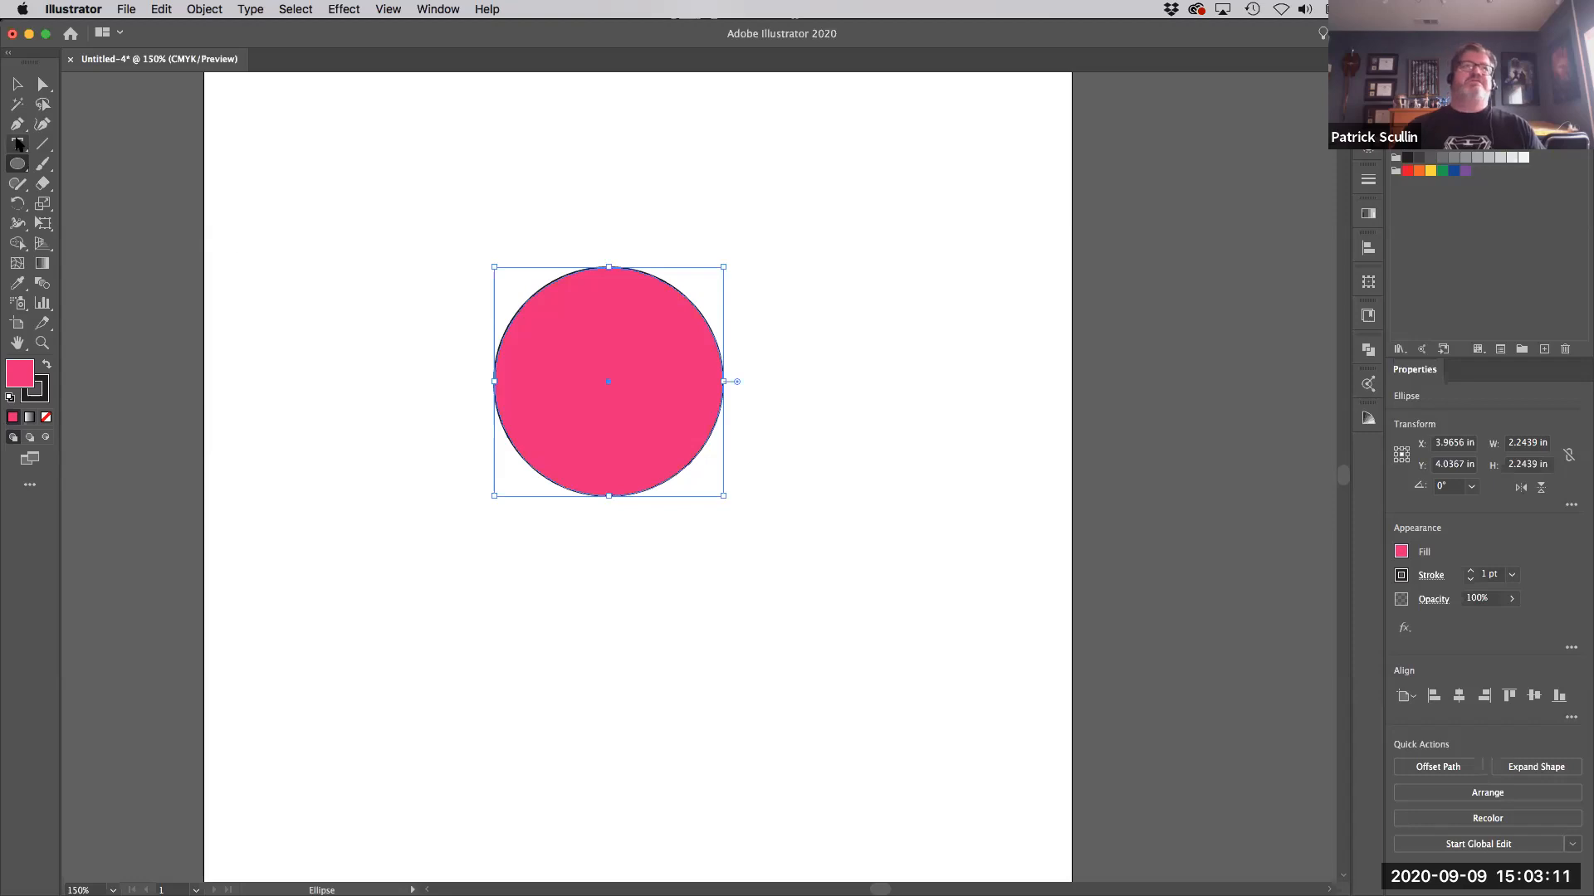
pyautogui.click(832, 365)
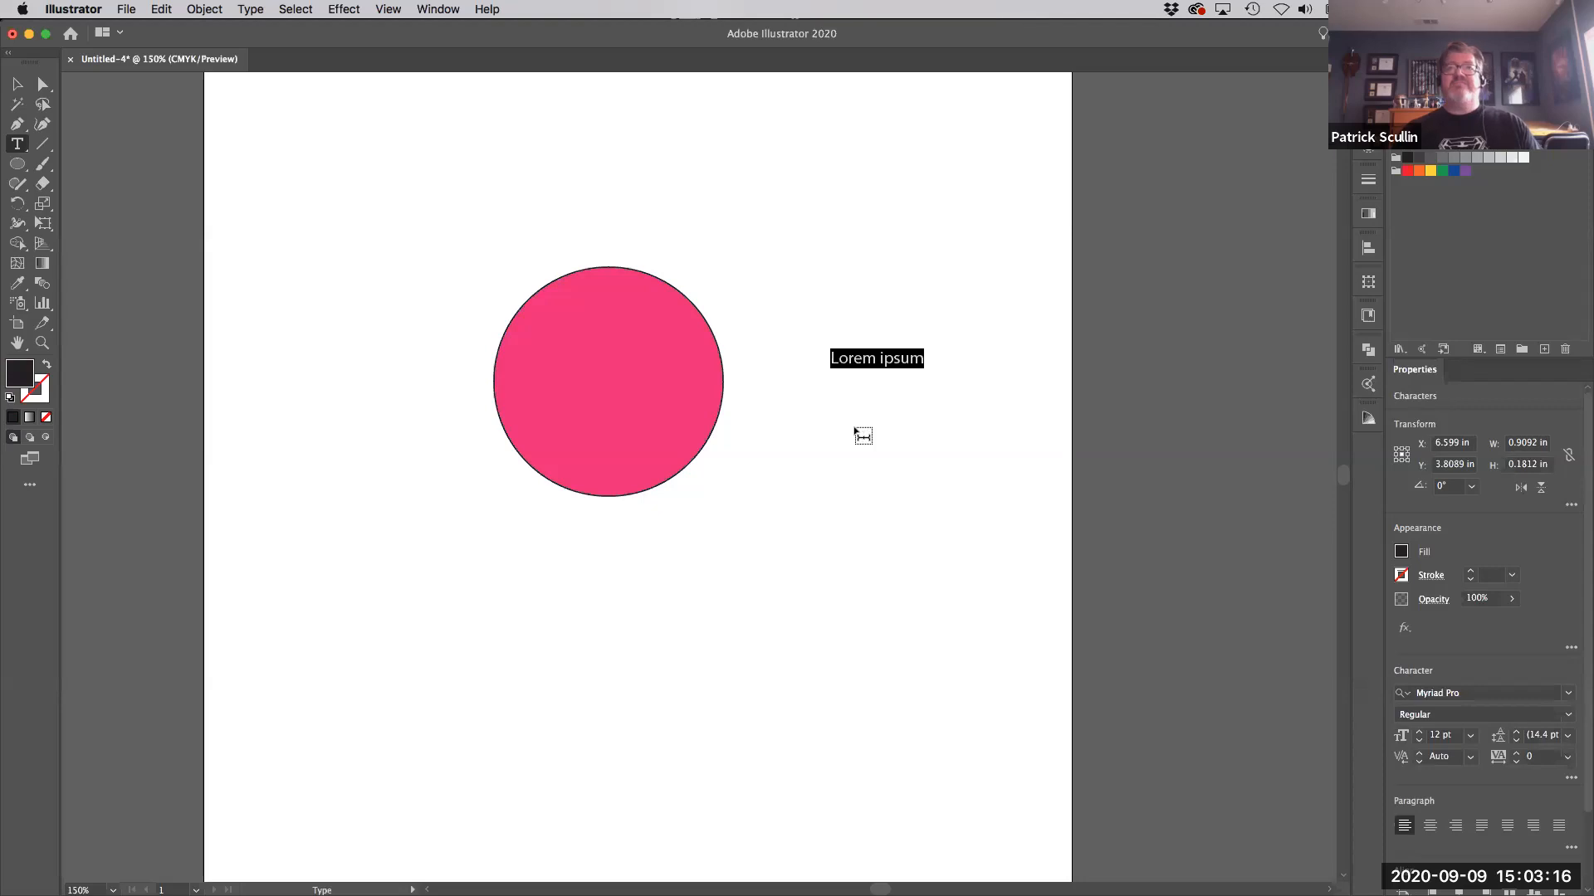
pyautogui.write('A')
pyautogui.click(24, 85)
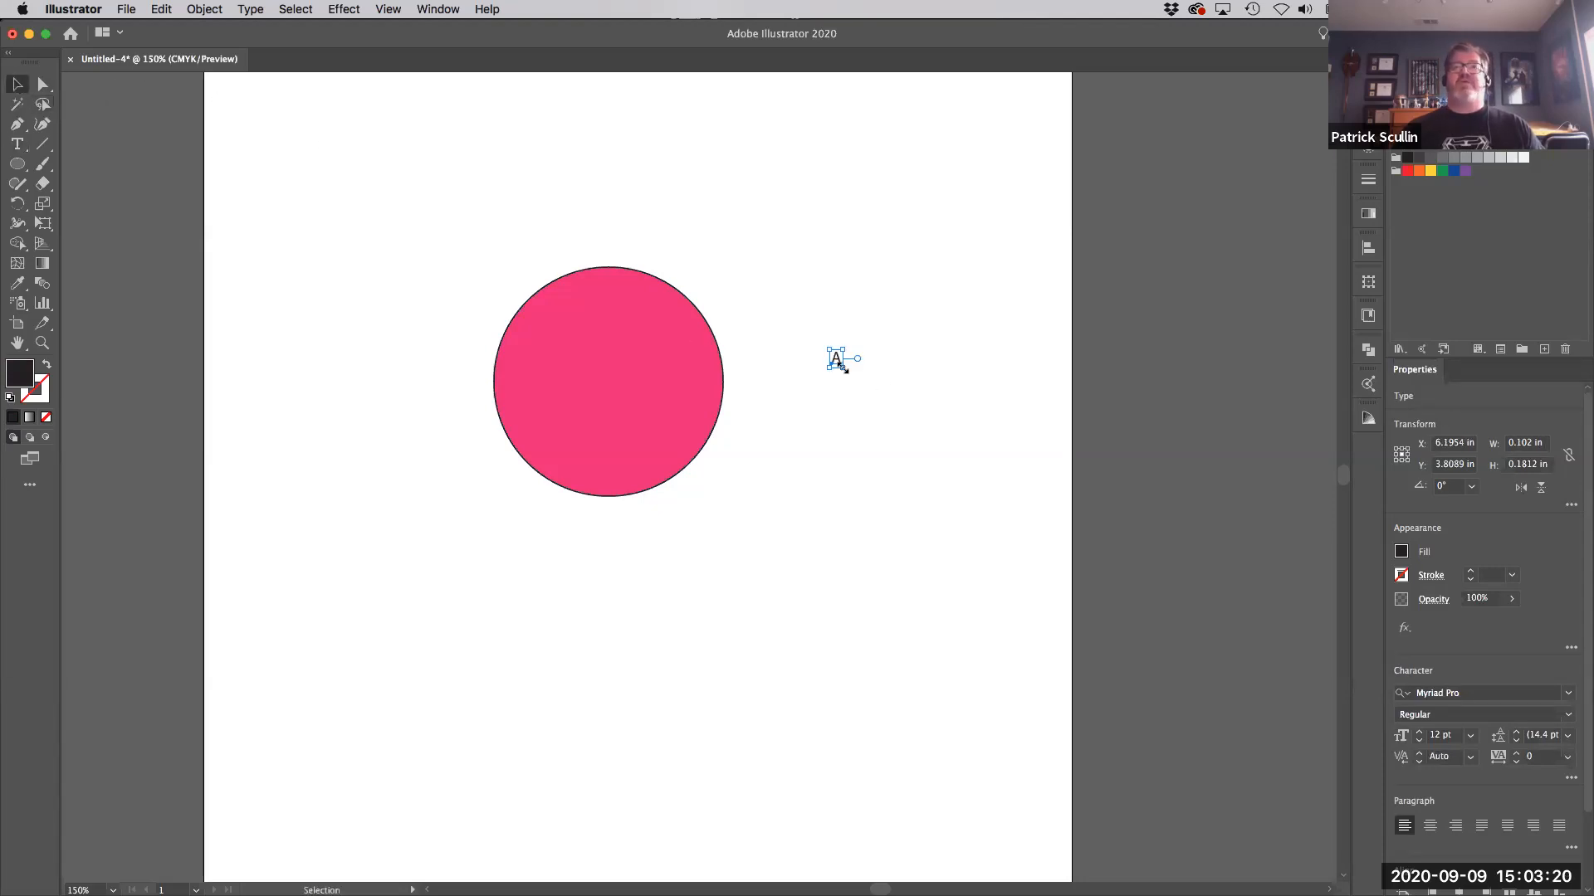
pyautogui.moveTo(850, 372); pyautogui.dragTo(1067, 579)
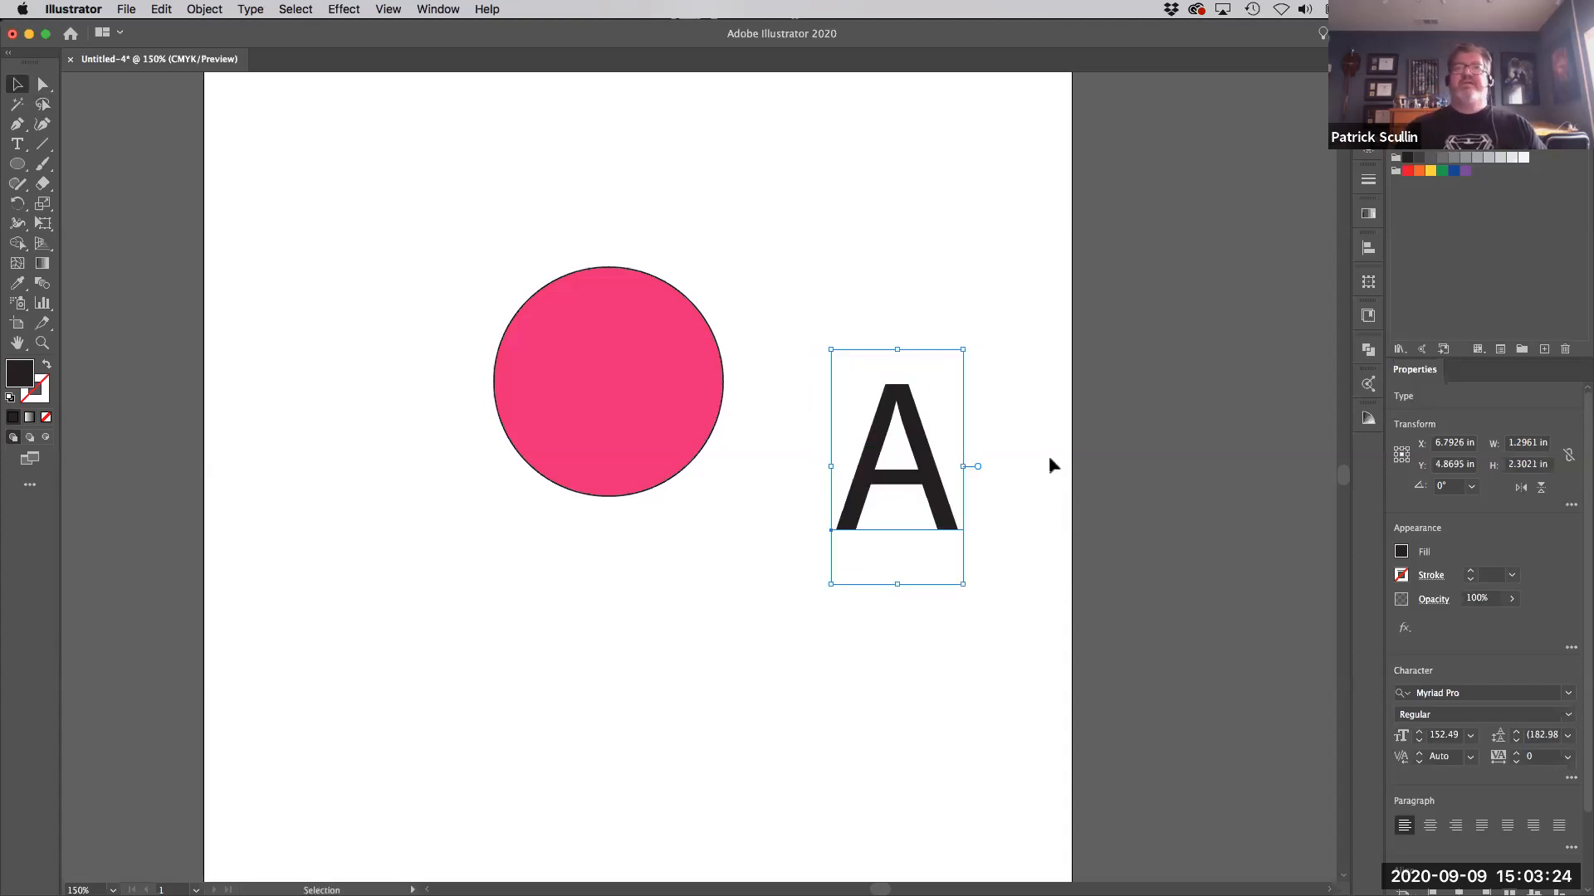
pyautogui.click(1568, 715)
pyautogui.click(1474, 773)
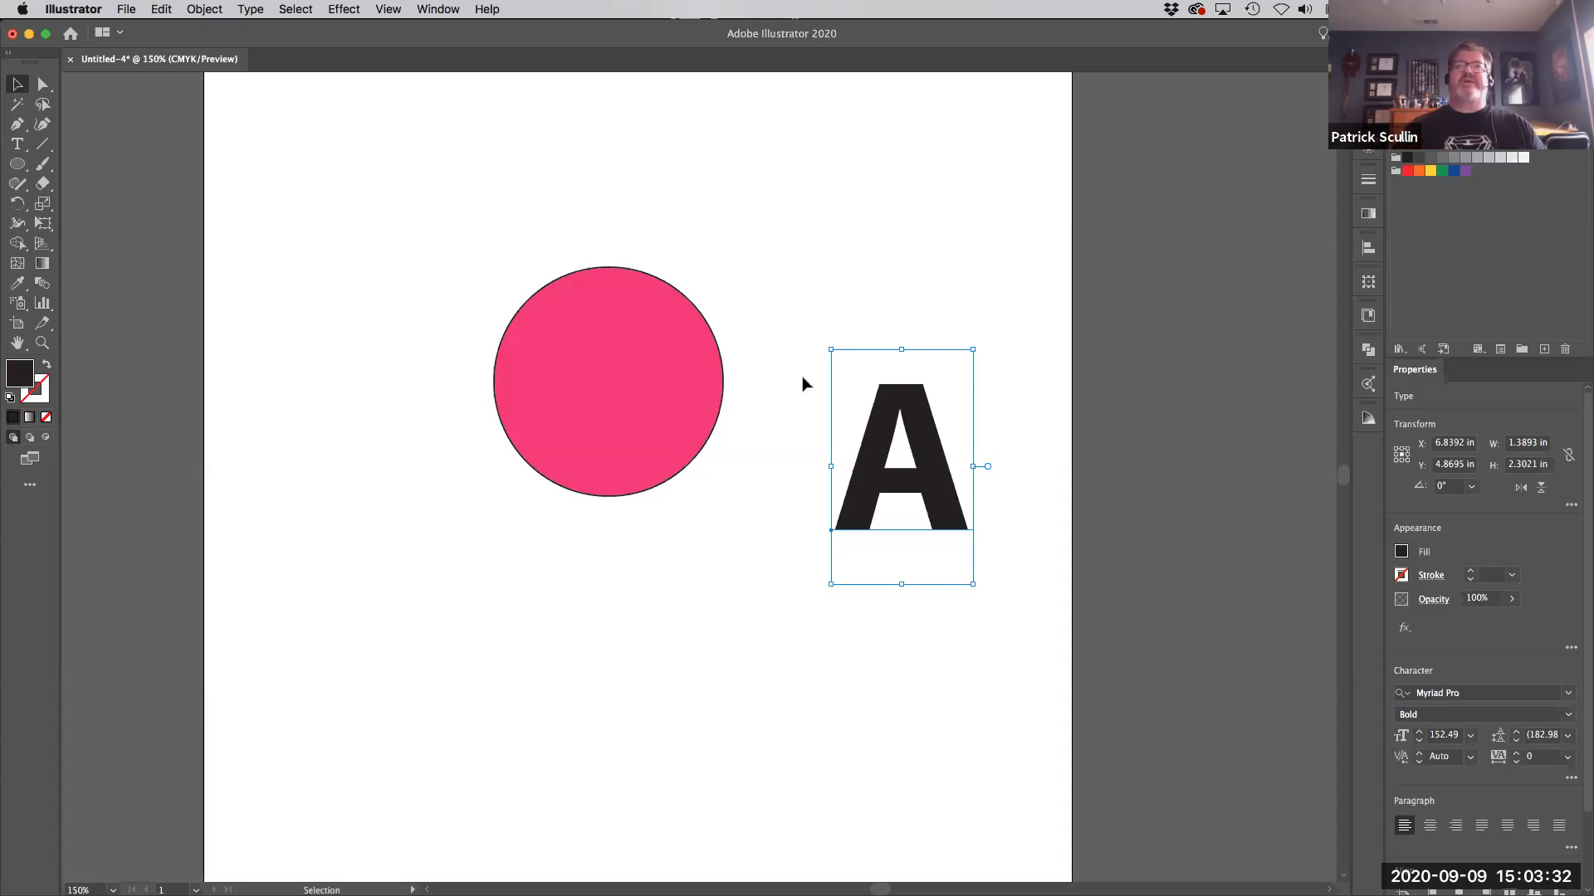
# Enlarge the letter A to about 262 pt and position it centred over the pink circle.
pyautogui.moveTo(830, 348); pyautogui.dragTo(787, 280)
pyautogui.moveTo(858, 431); pyautogui.dragTo(591, 387)
pyautogui.moveTo(522, 238); pyautogui.dragTo(439, 173)
pyautogui.moveTo(604, 351); pyautogui.dragTo(636, 378)
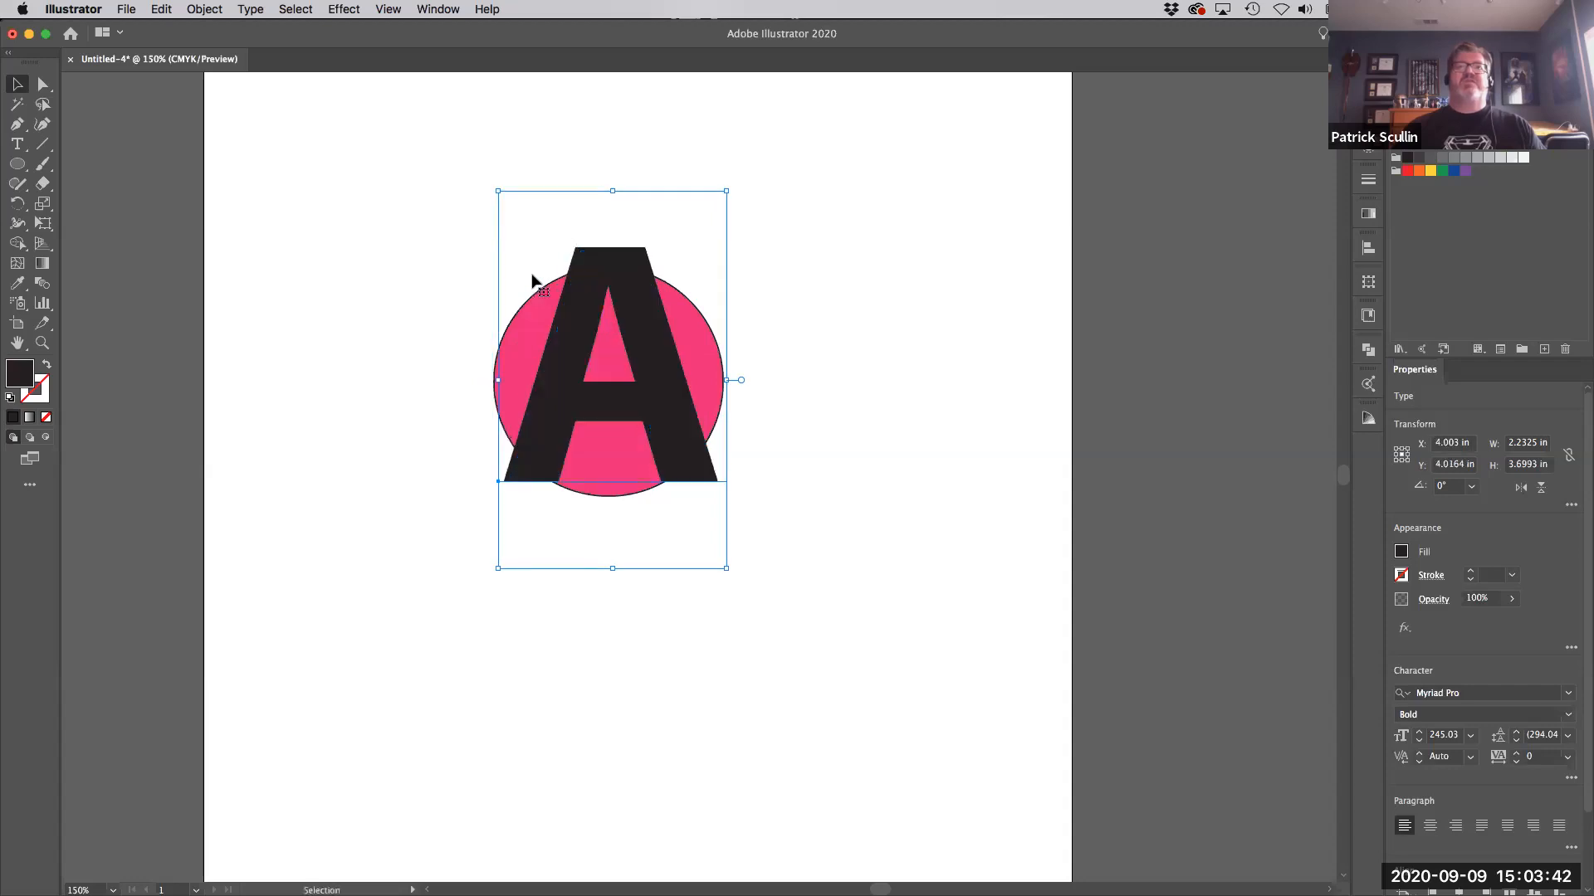
pyautogui.moveTo(495, 189); pyautogui.dragTo(483, 165)
pyautogui.moveTo(652, 377); pyautogui.dragTo(659, 384)
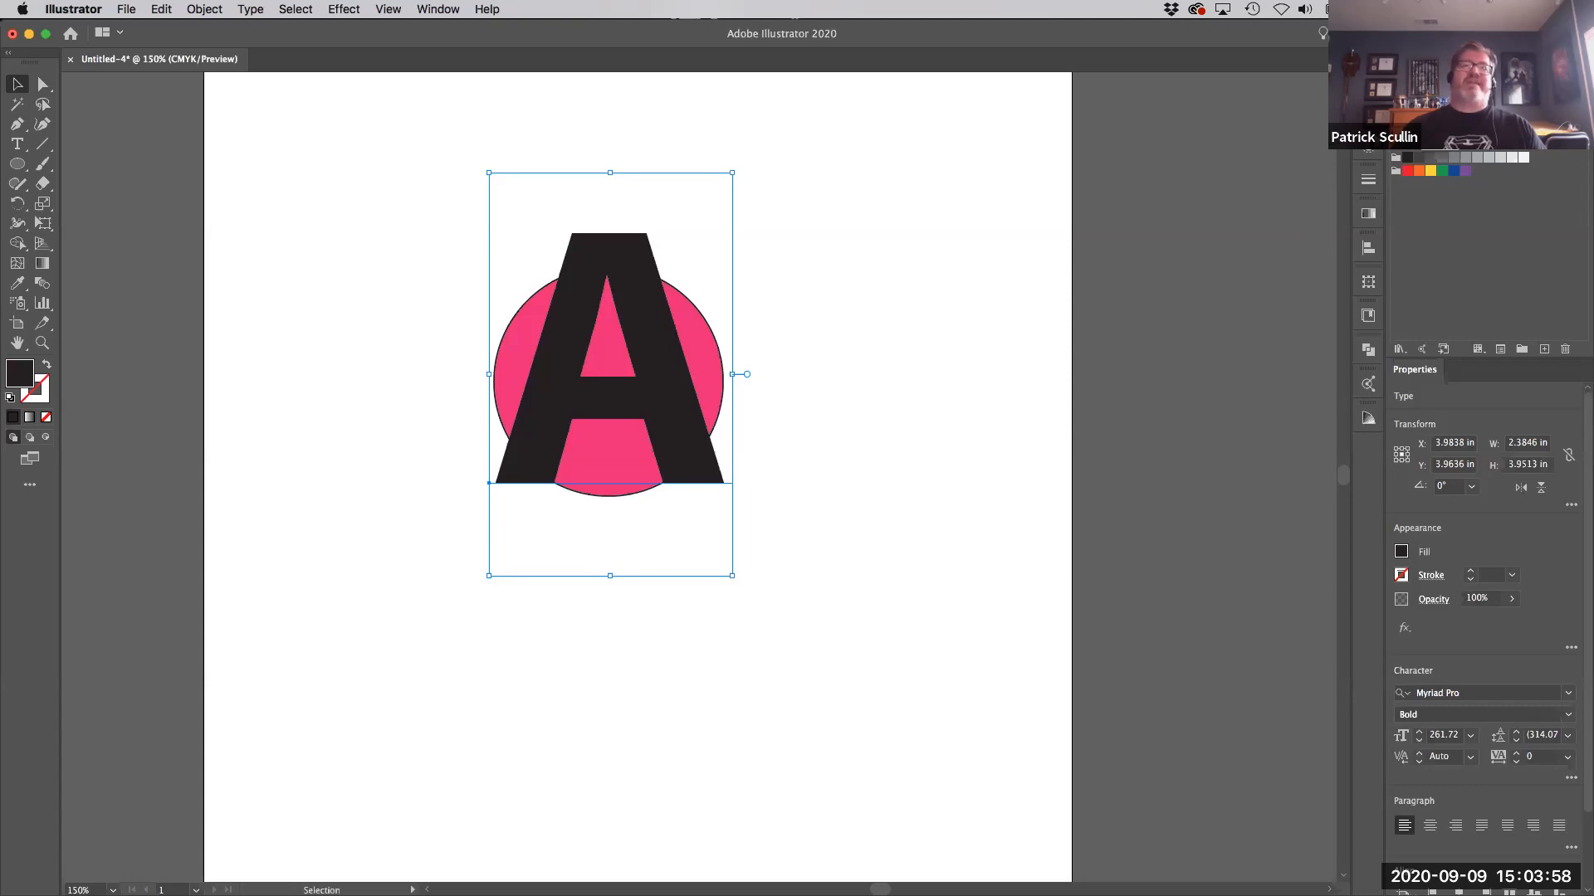
# Try filling the letter A with white over the pink circle.
pyautogui.click(1419, 121)
pyautogui.click(871, 396)
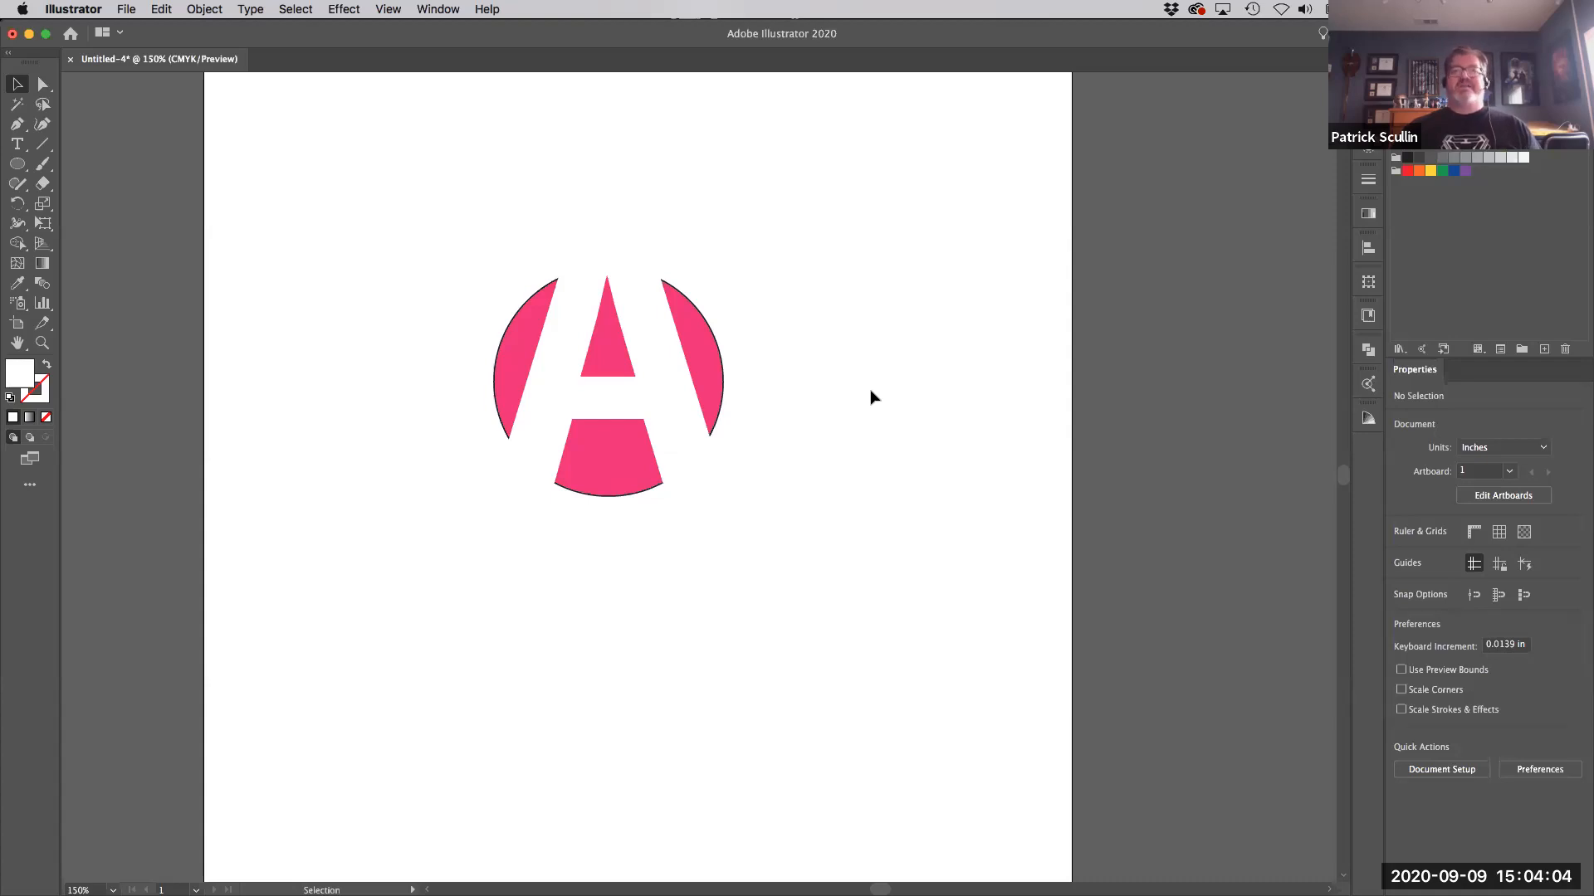
pyautogui.press('super+f')
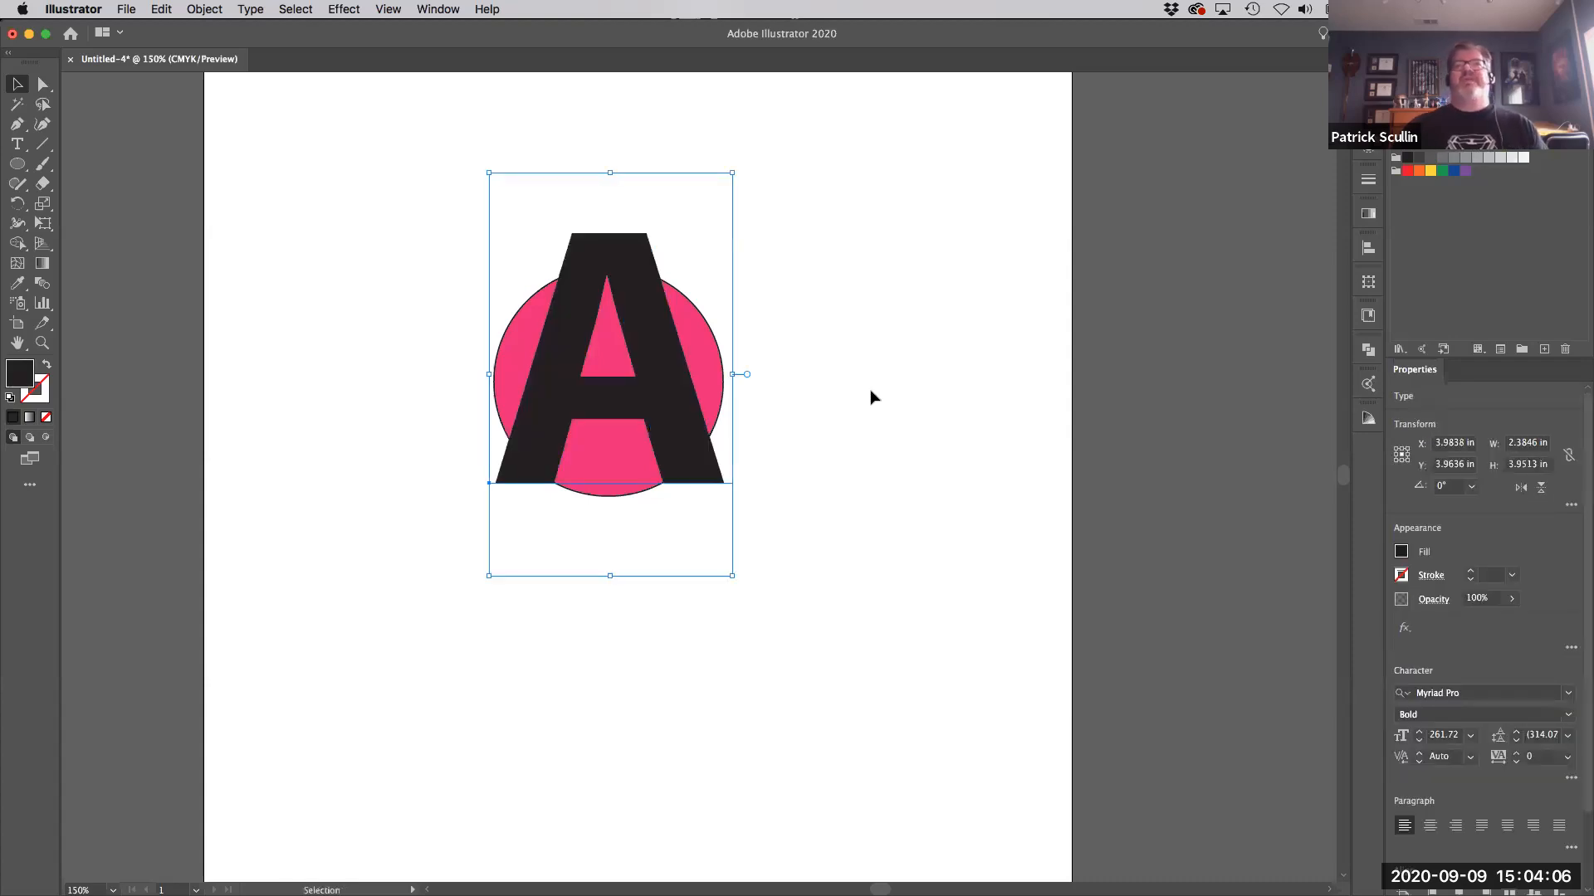
# Move the pink circle and letter A together off the artboard to the area on its right, then select only the letter.
pyautogui.hscroll(10, 871, 396)
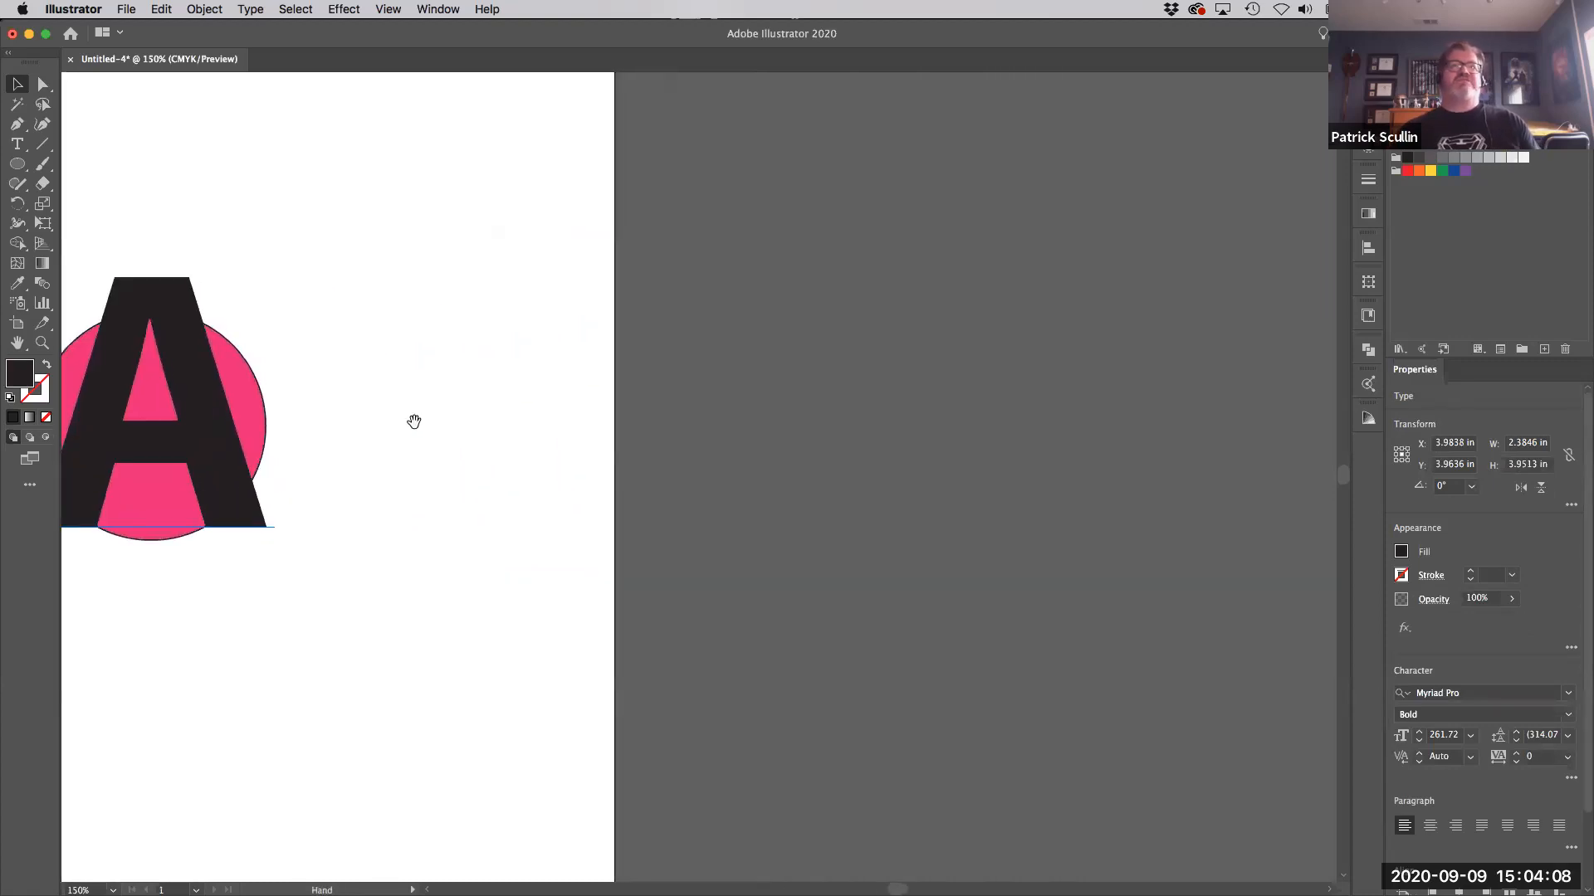
pyautogui.moveTo(353, 570); pyautogui.dragTo(83, 266)
pyautogui.moveTo(150, 391); pyautogui.dragTo(951, 390)
pyautogui.click(807, 207)
pyautogui.click(988, 319)
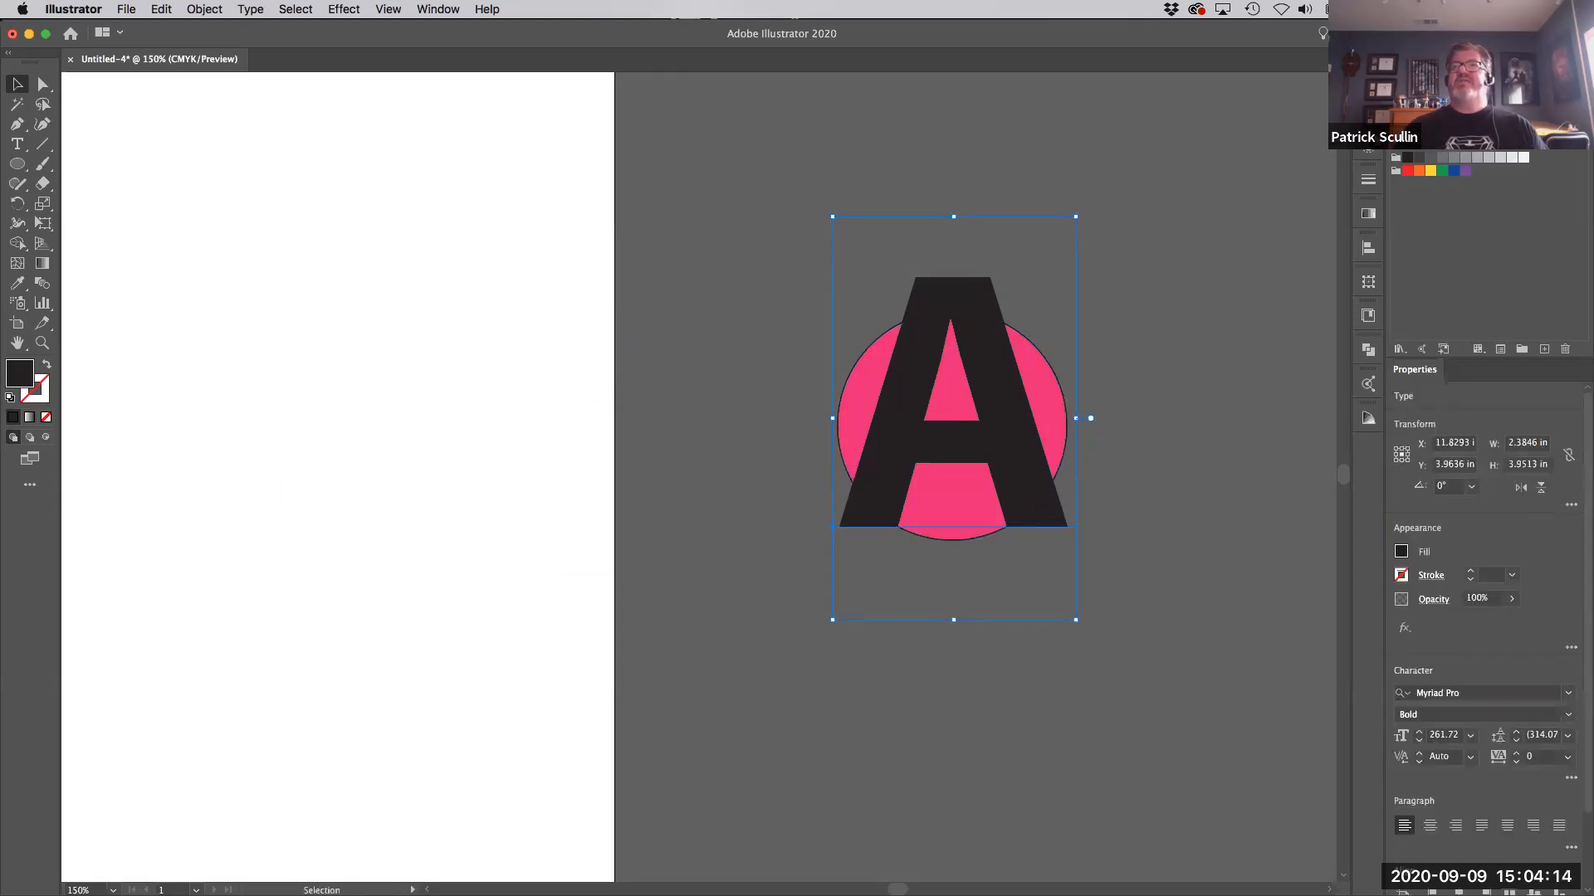
# Fill the letter A with white and duplicate the letter and pink circle together onto the artboard.
pyautogui.click(1419, 117)
pyautogui.click(1233, 342)
pyautogui.moveTo(783, 244); pyautogui.dragTo(352, 483)
pyautogui.click(703, 513)
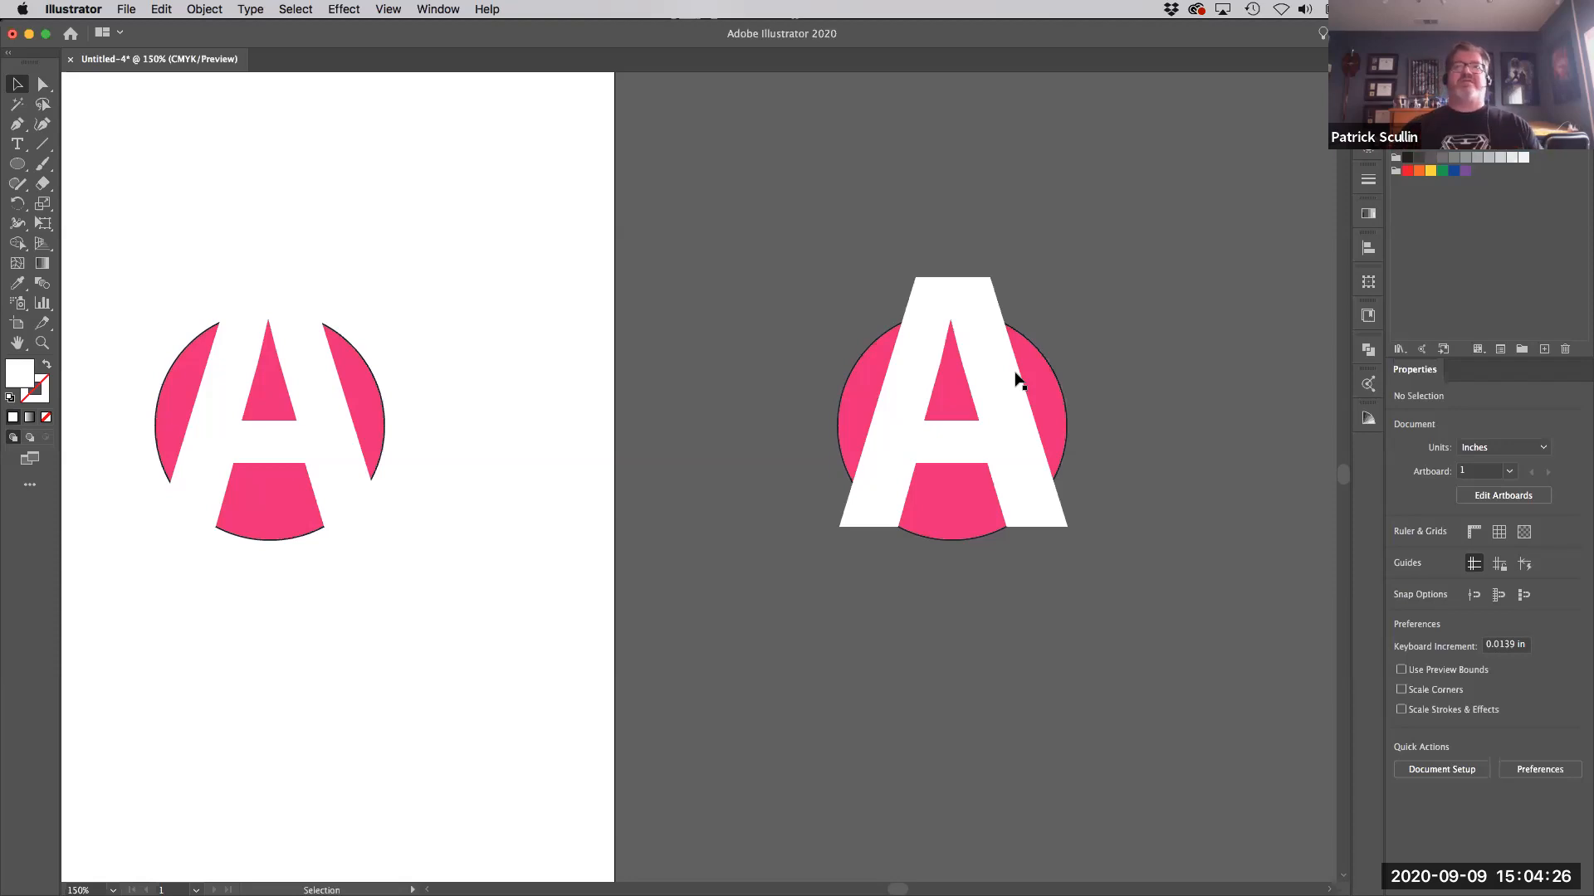
pyautogui.moveTo(878, 419); pyautogui.dragTo(1171, 620)
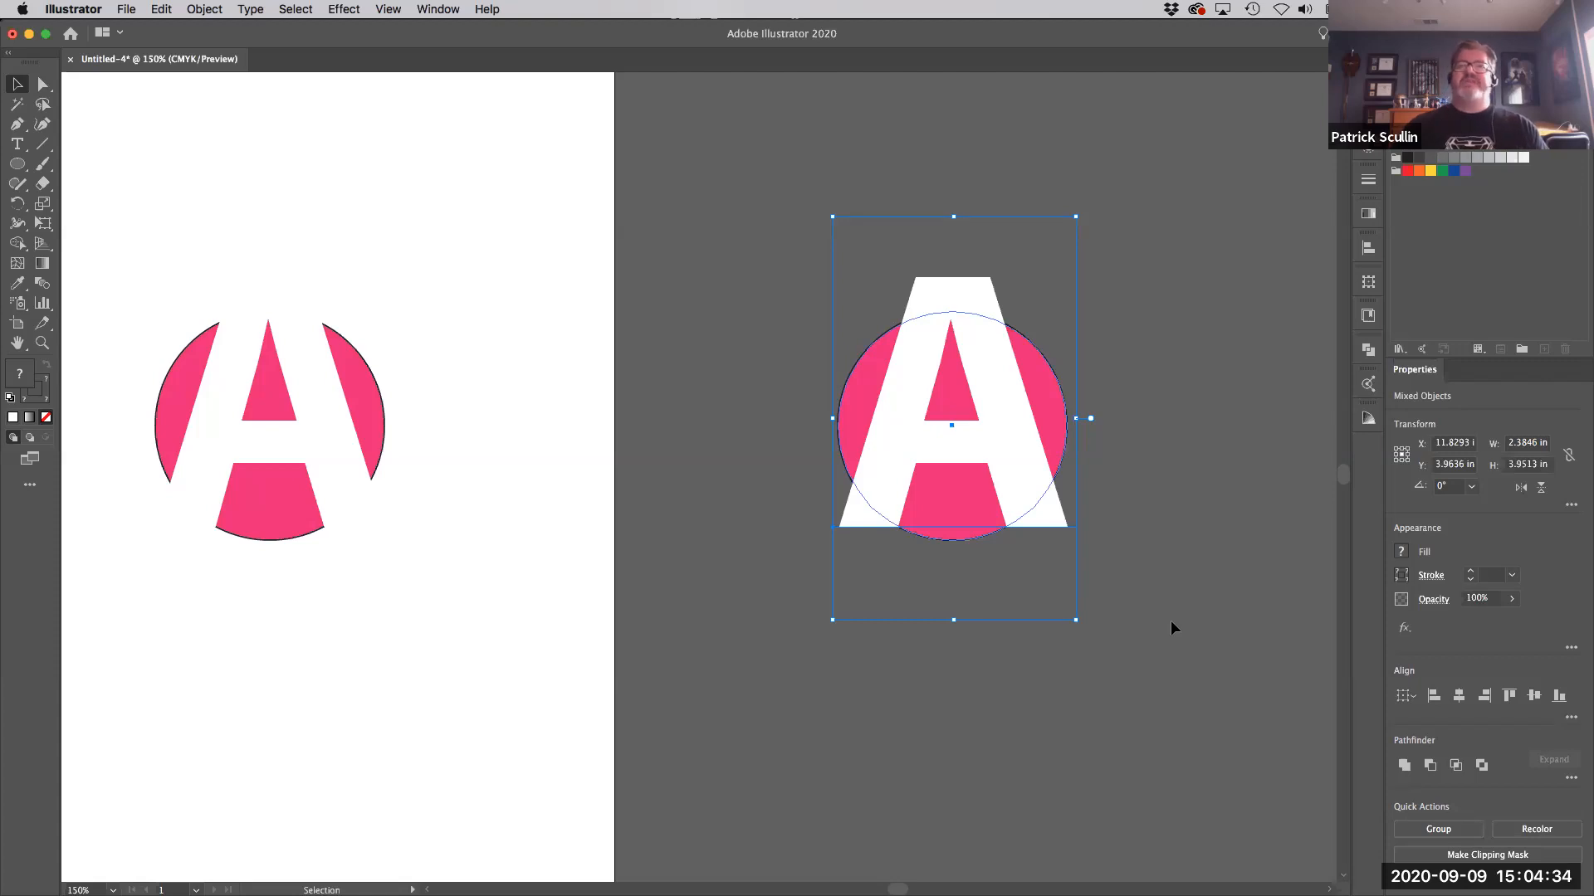
pyautogui.click(1170, 595)
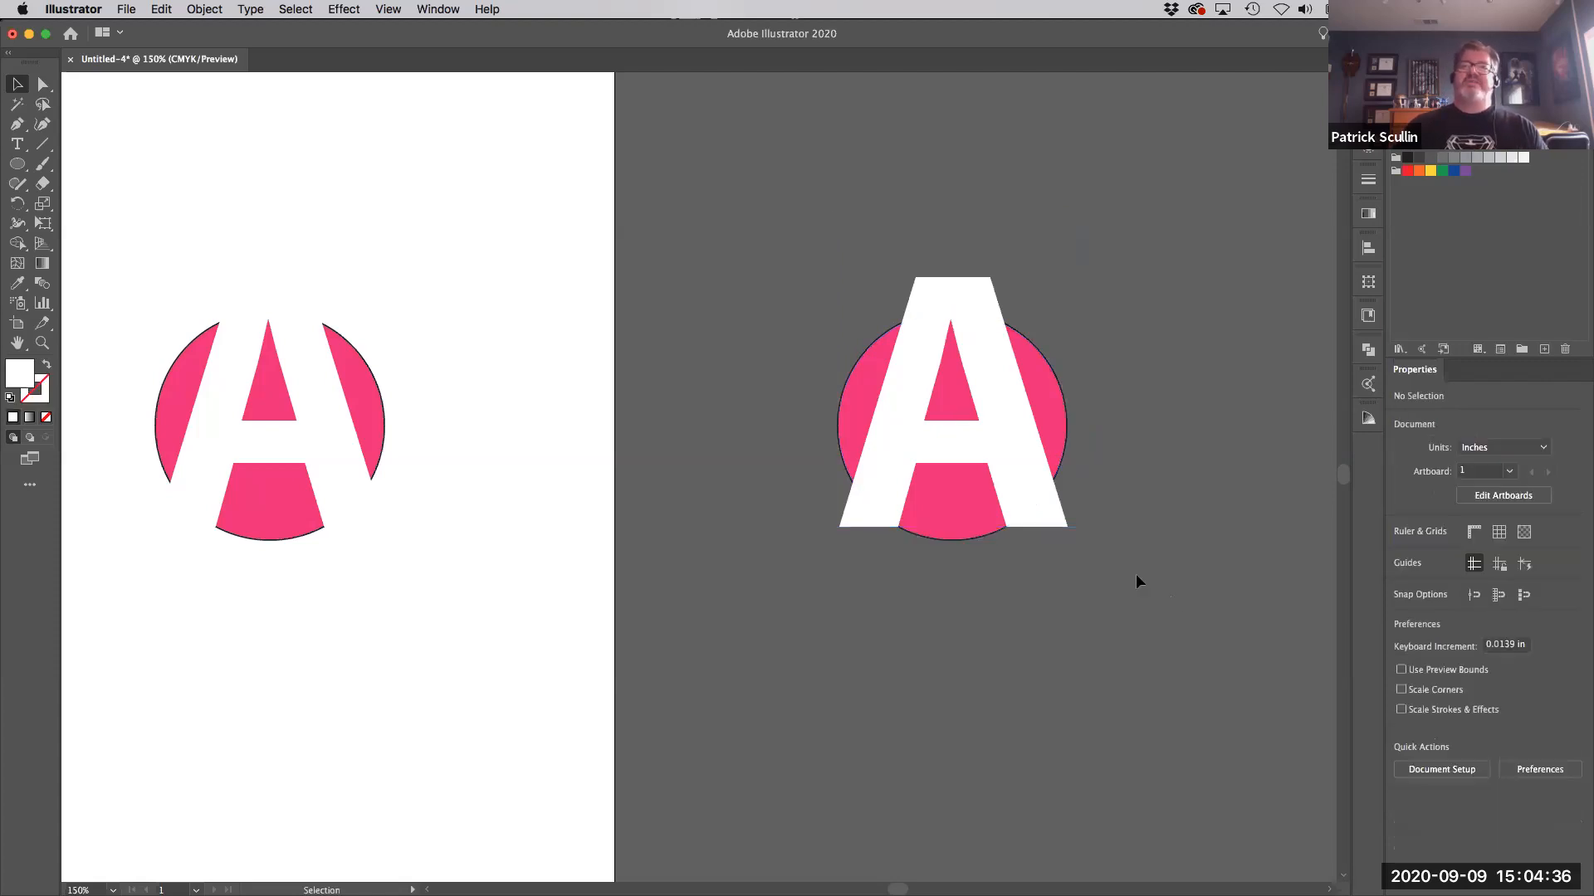
# Try converting the letter A outside the artboard to outlines, and view the artwork in outline mode.
pyautogui.click(1013, 498)
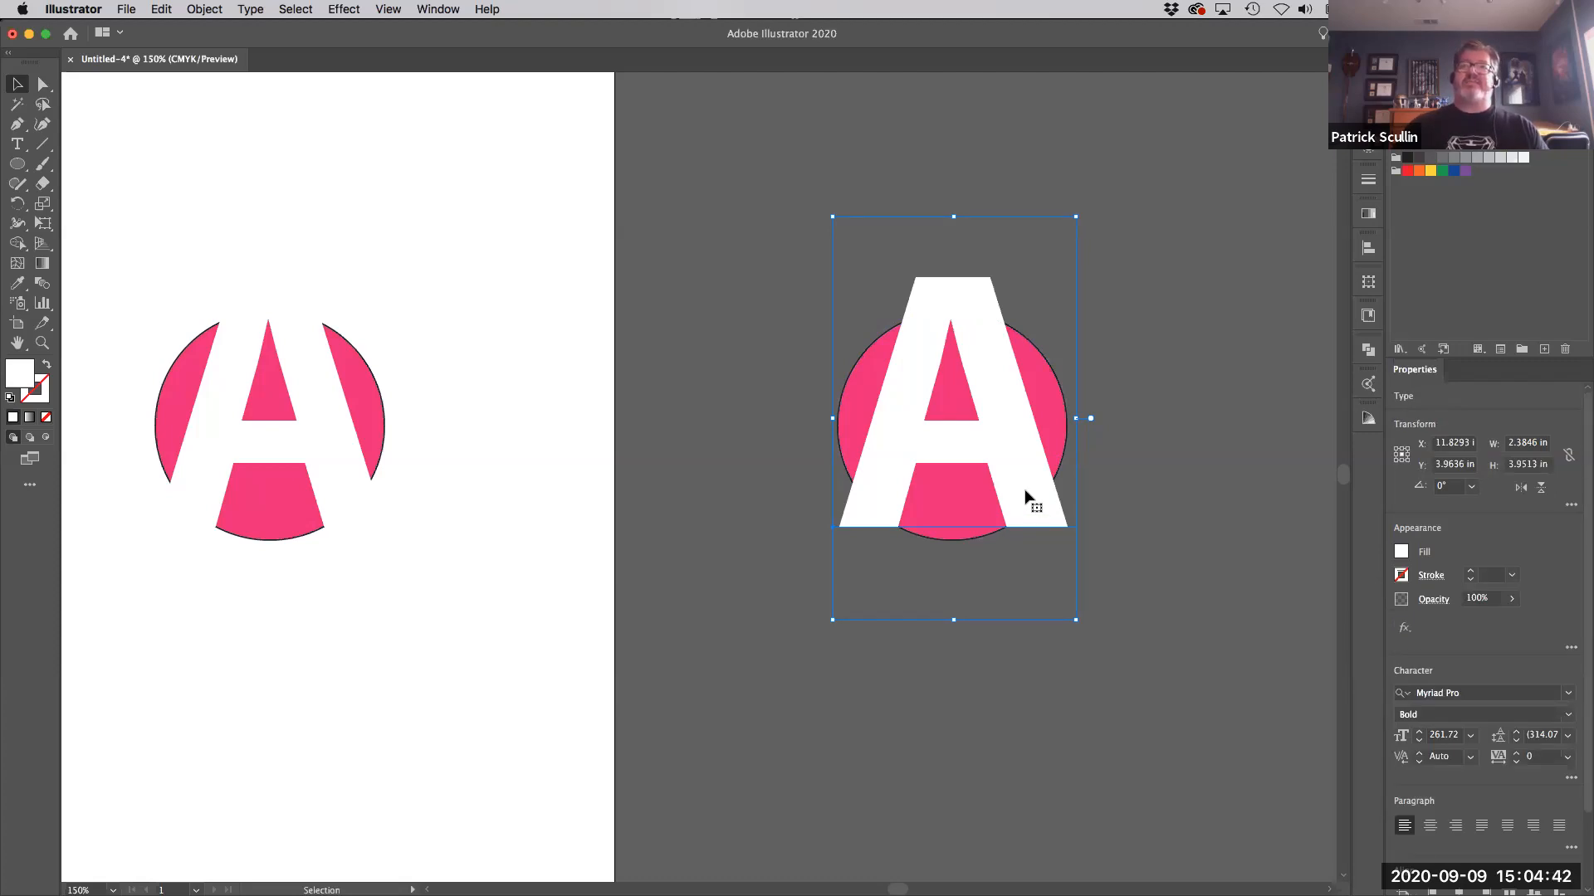
pyautogui.click(251, 9)
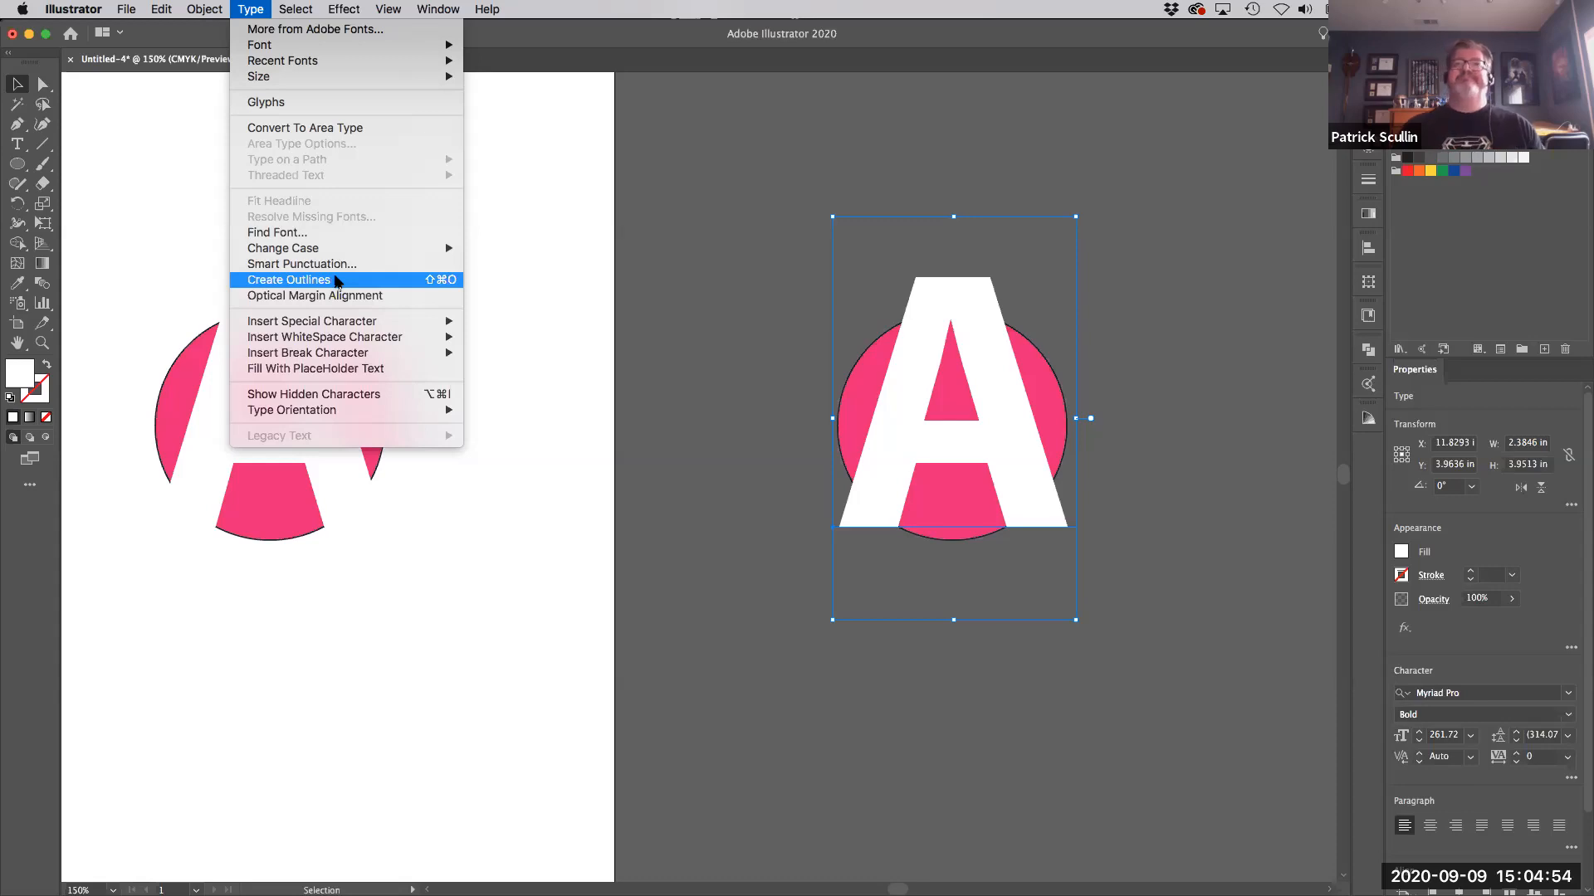
pyautogui.click(337, 281)
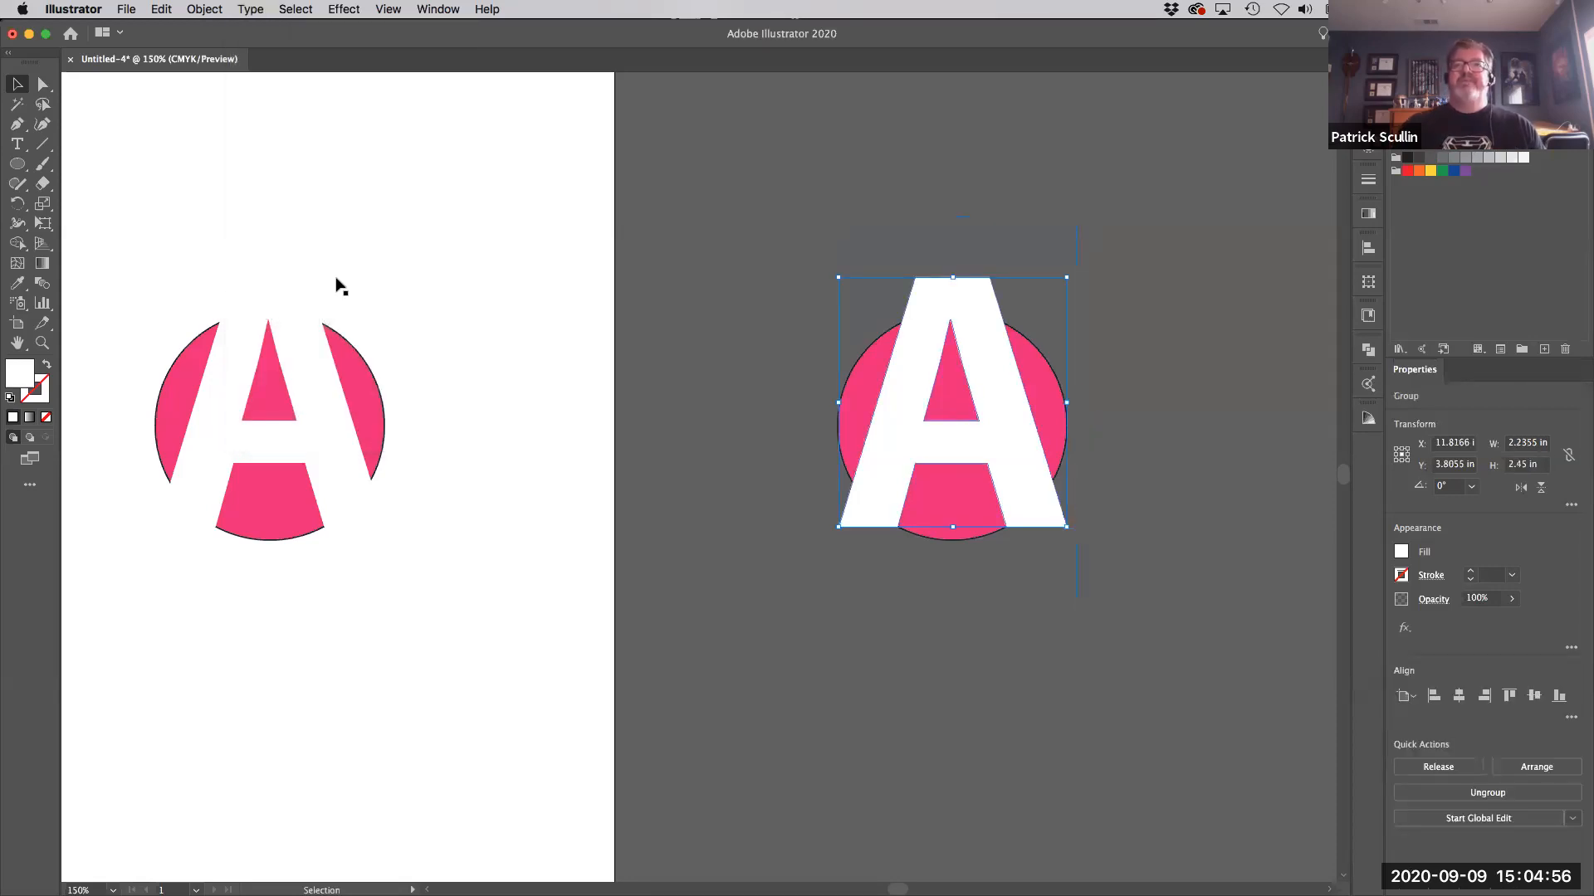
pyautogui.click(737, 365)
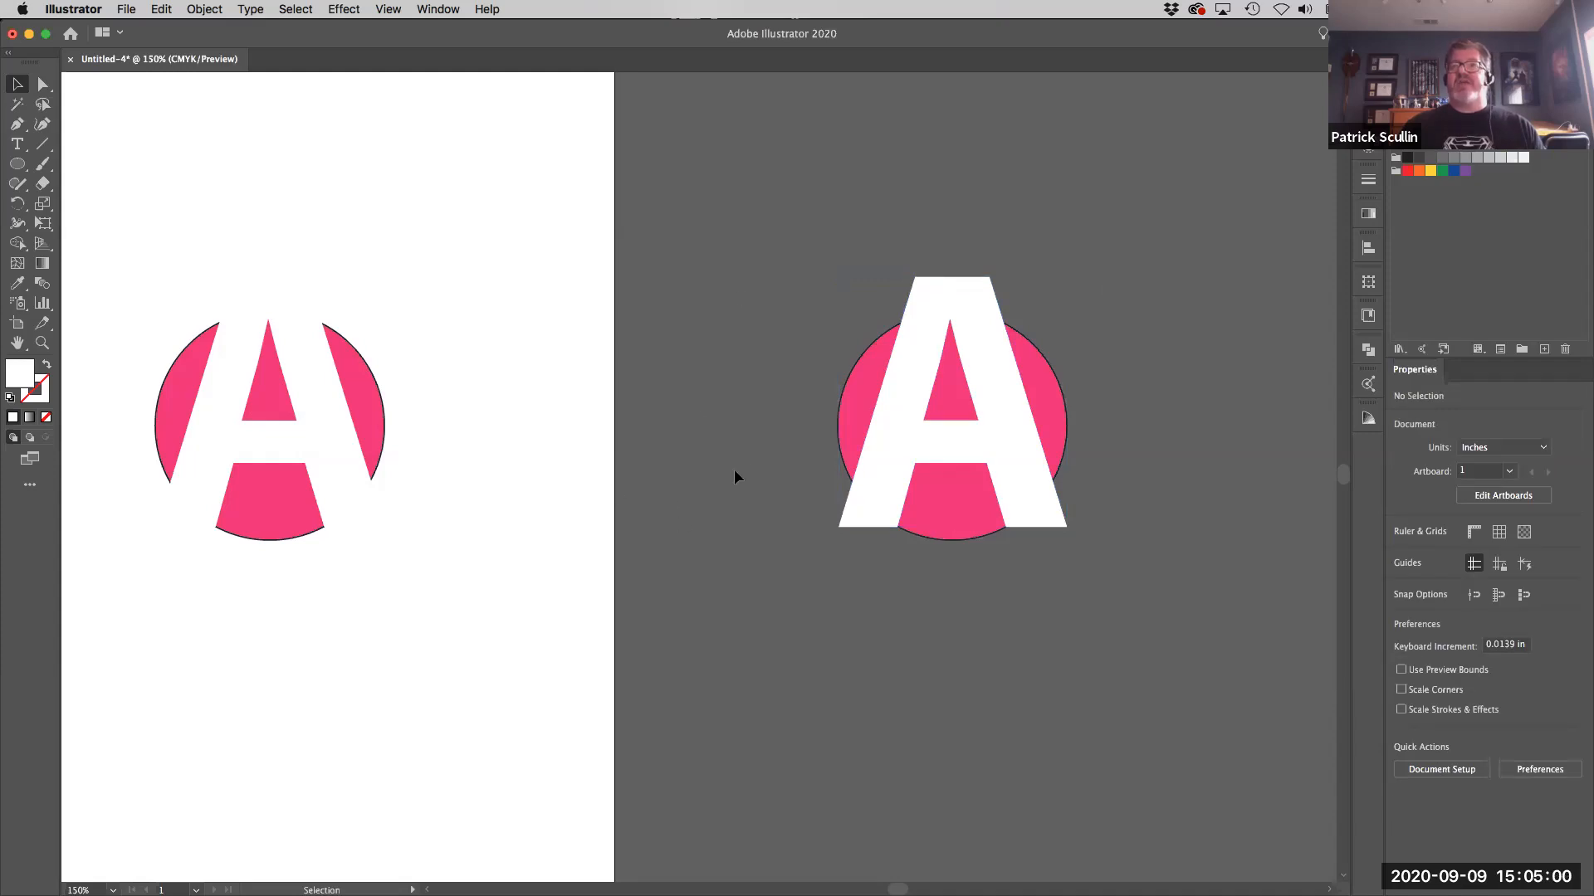
pyautogui.click(887, 375)
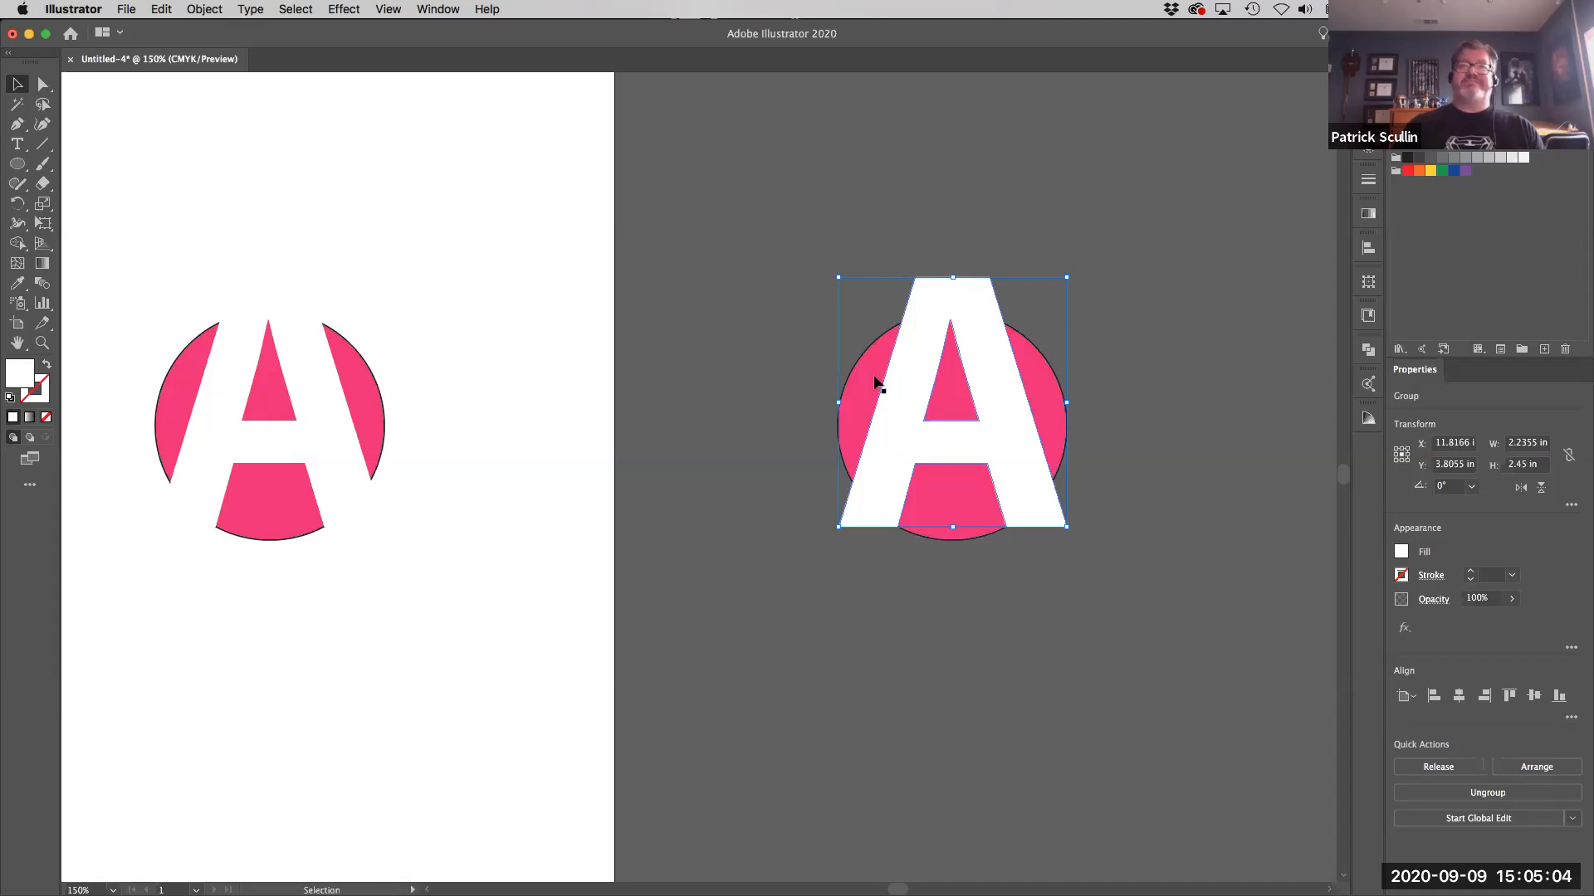
pyautogui.click(388, 9)
pyautogui.click(385, 31)
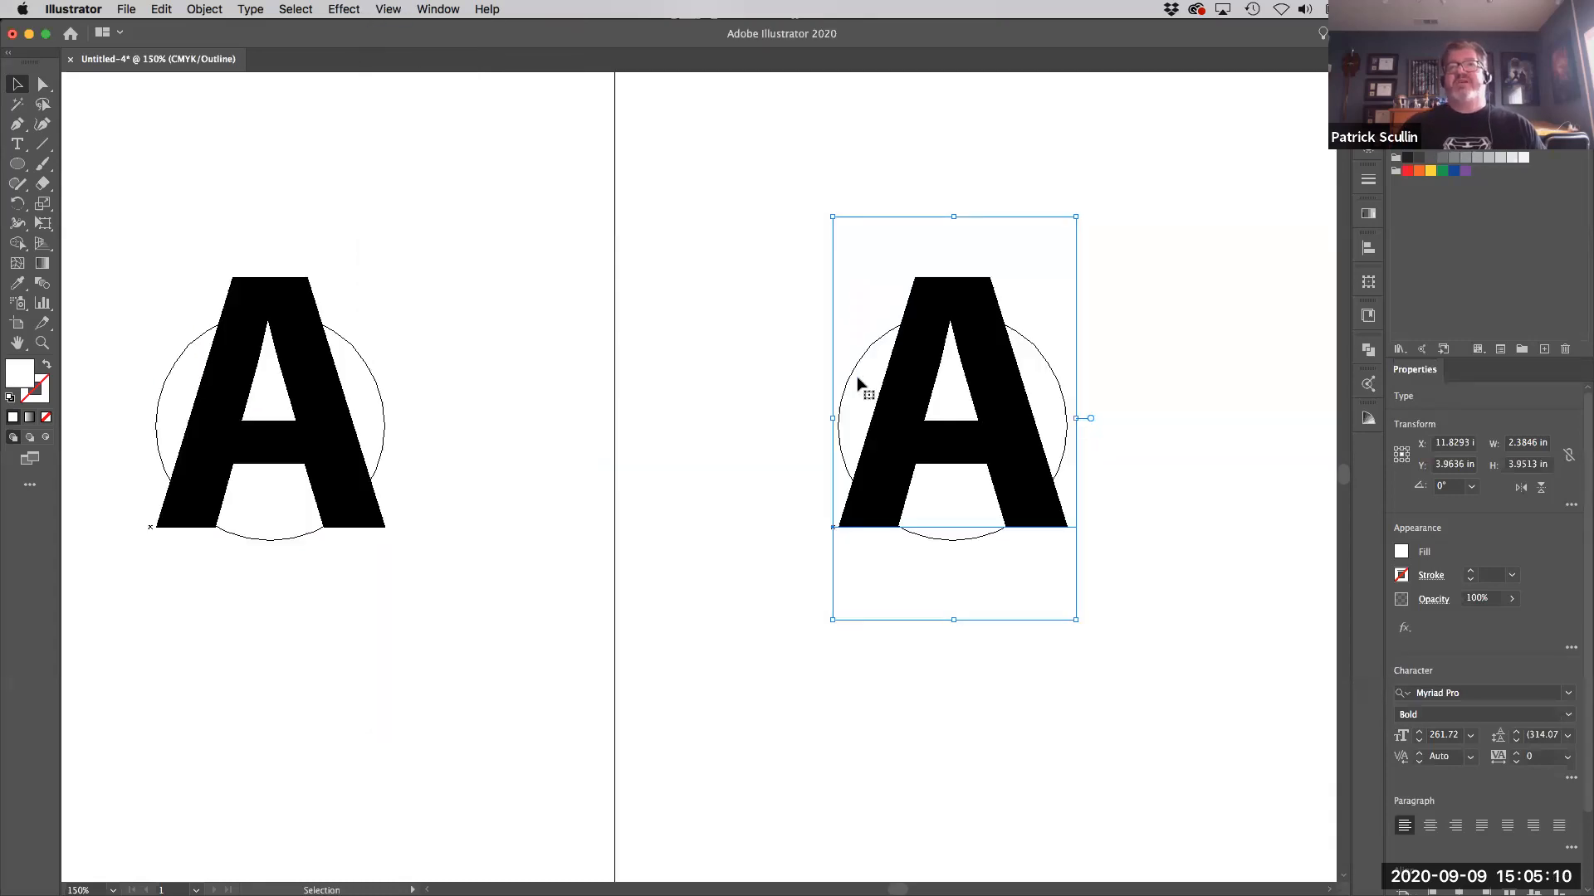
pyautogui.click(286, 9)
pyautogui.moveTo(250, 9)
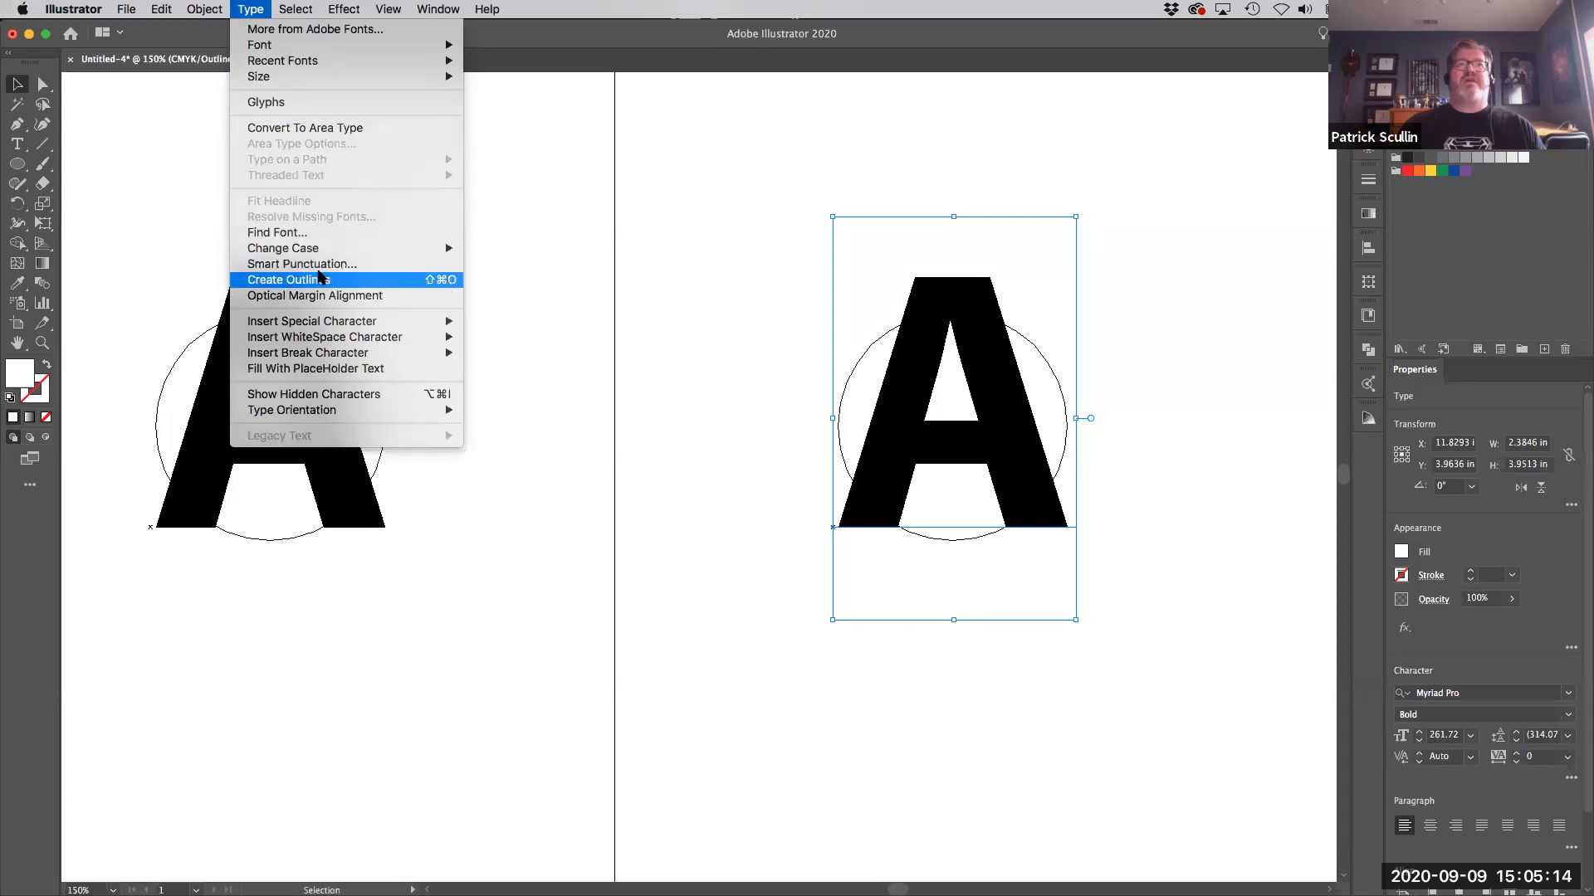
pyautogui.click(319, 267)
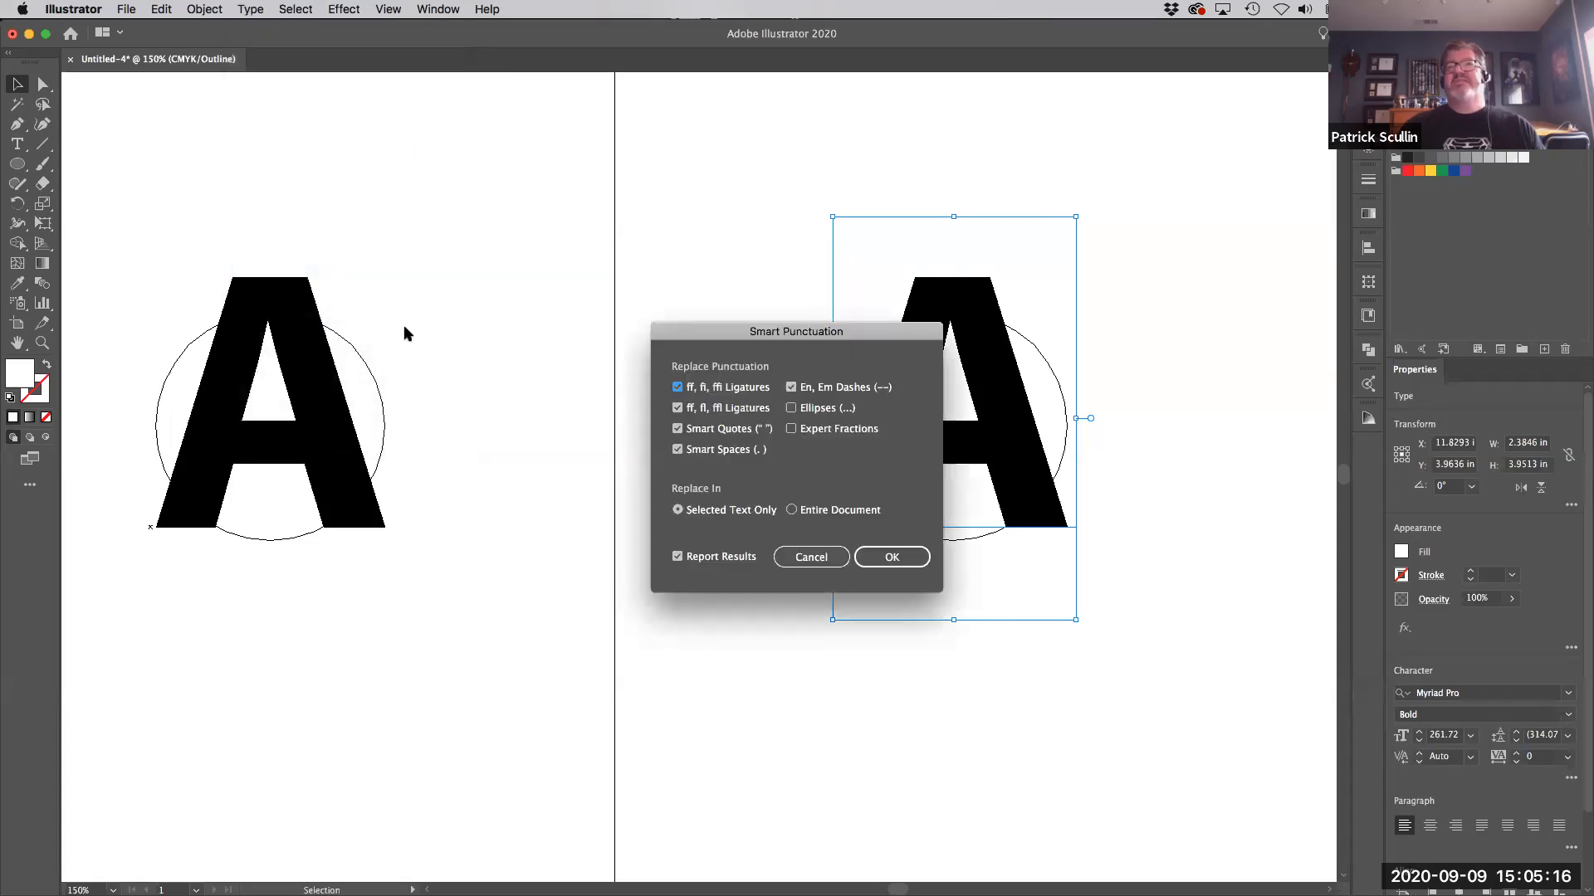
pyautogui.click(895, 557)
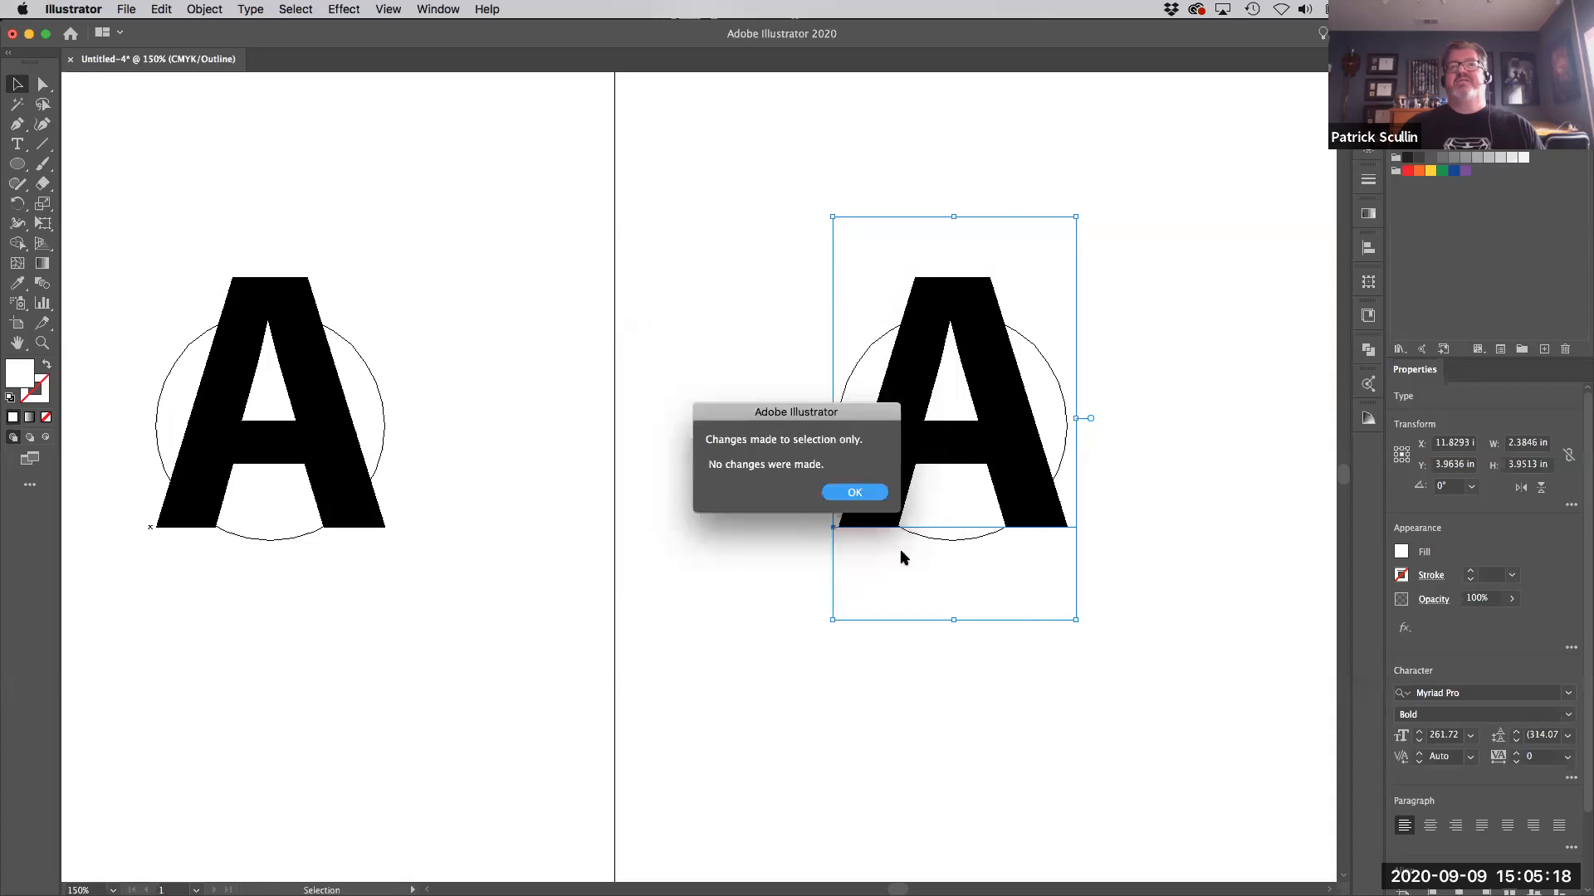
pyautogui.click(867, 495)
pyautogui.click(783, 503)
pyautogui.click(872, 508)
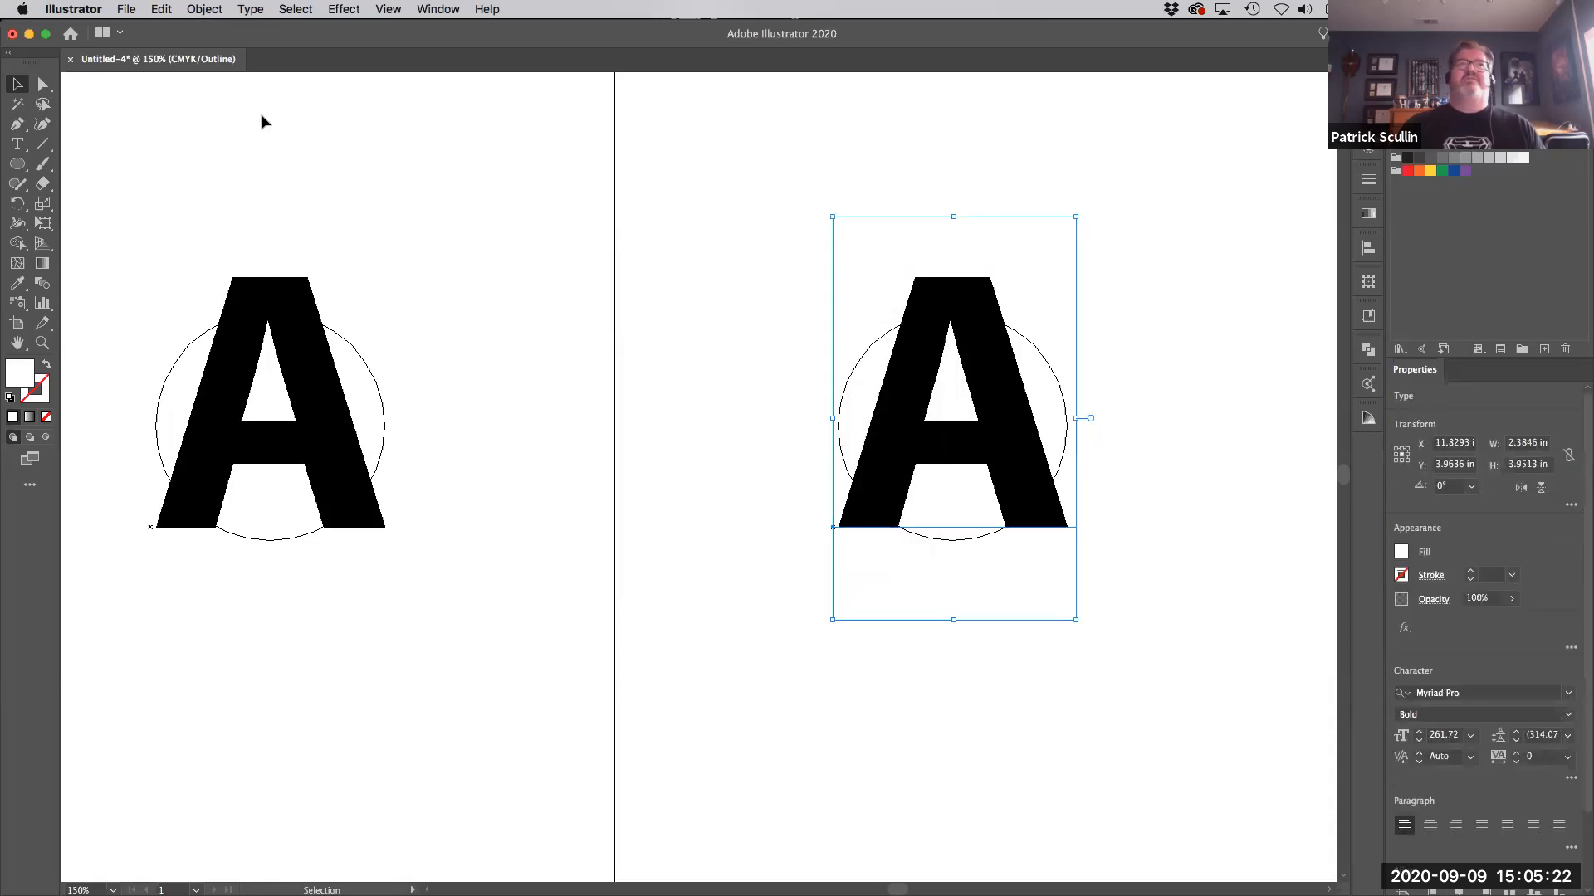
# Return to preview mode and convert the selected letter A outside the artboard to outlines.
pyautogui.click(380, 9)
pyautogui.press('super+y')
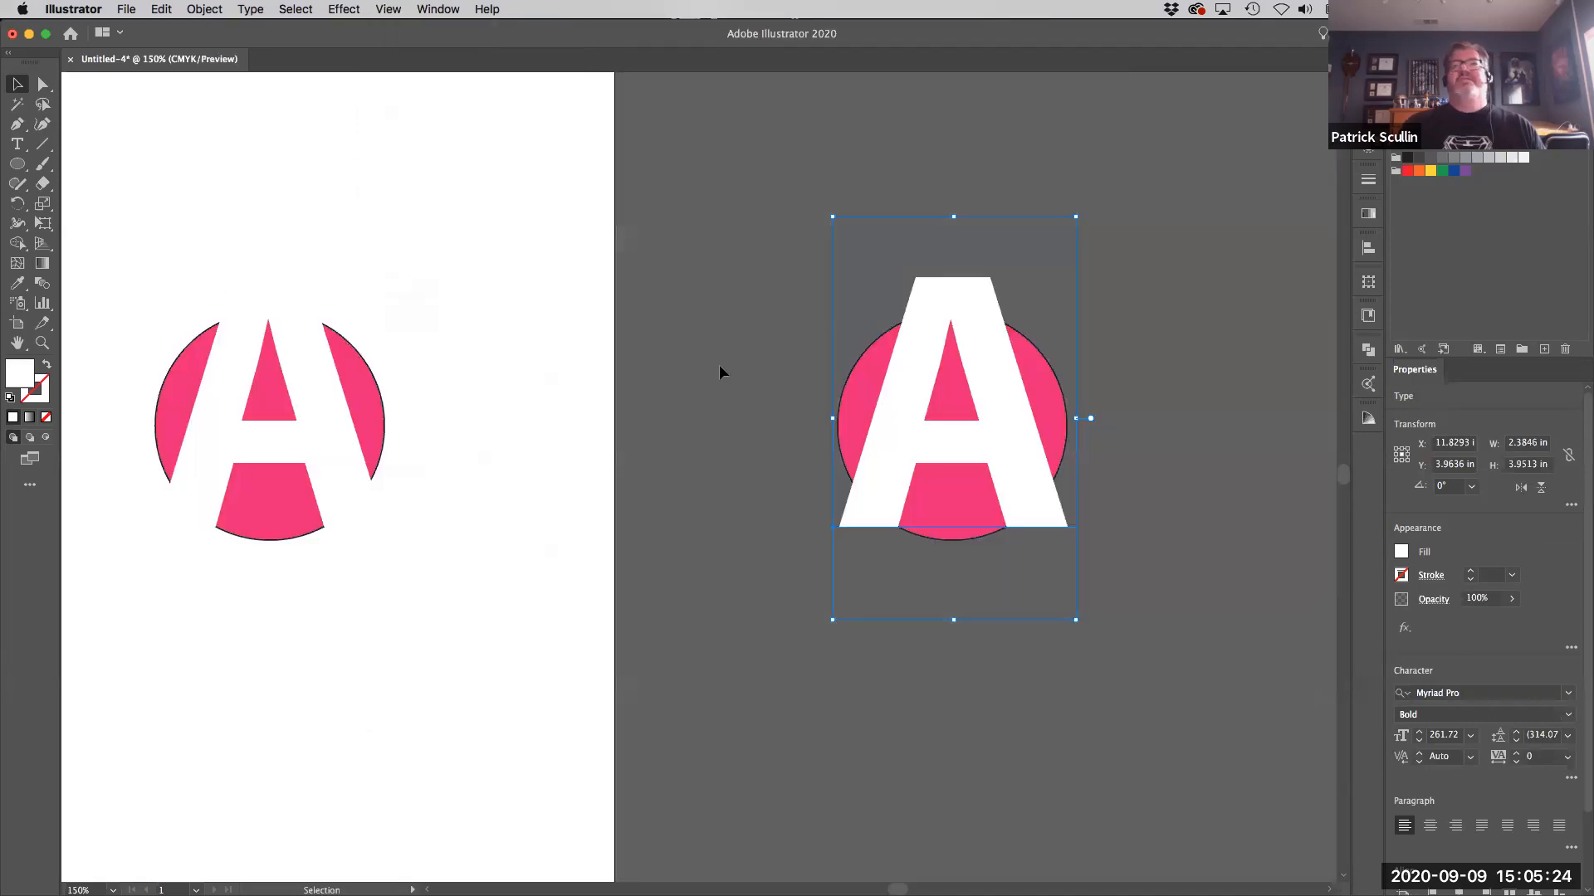
pyautogui.click(250, 9)
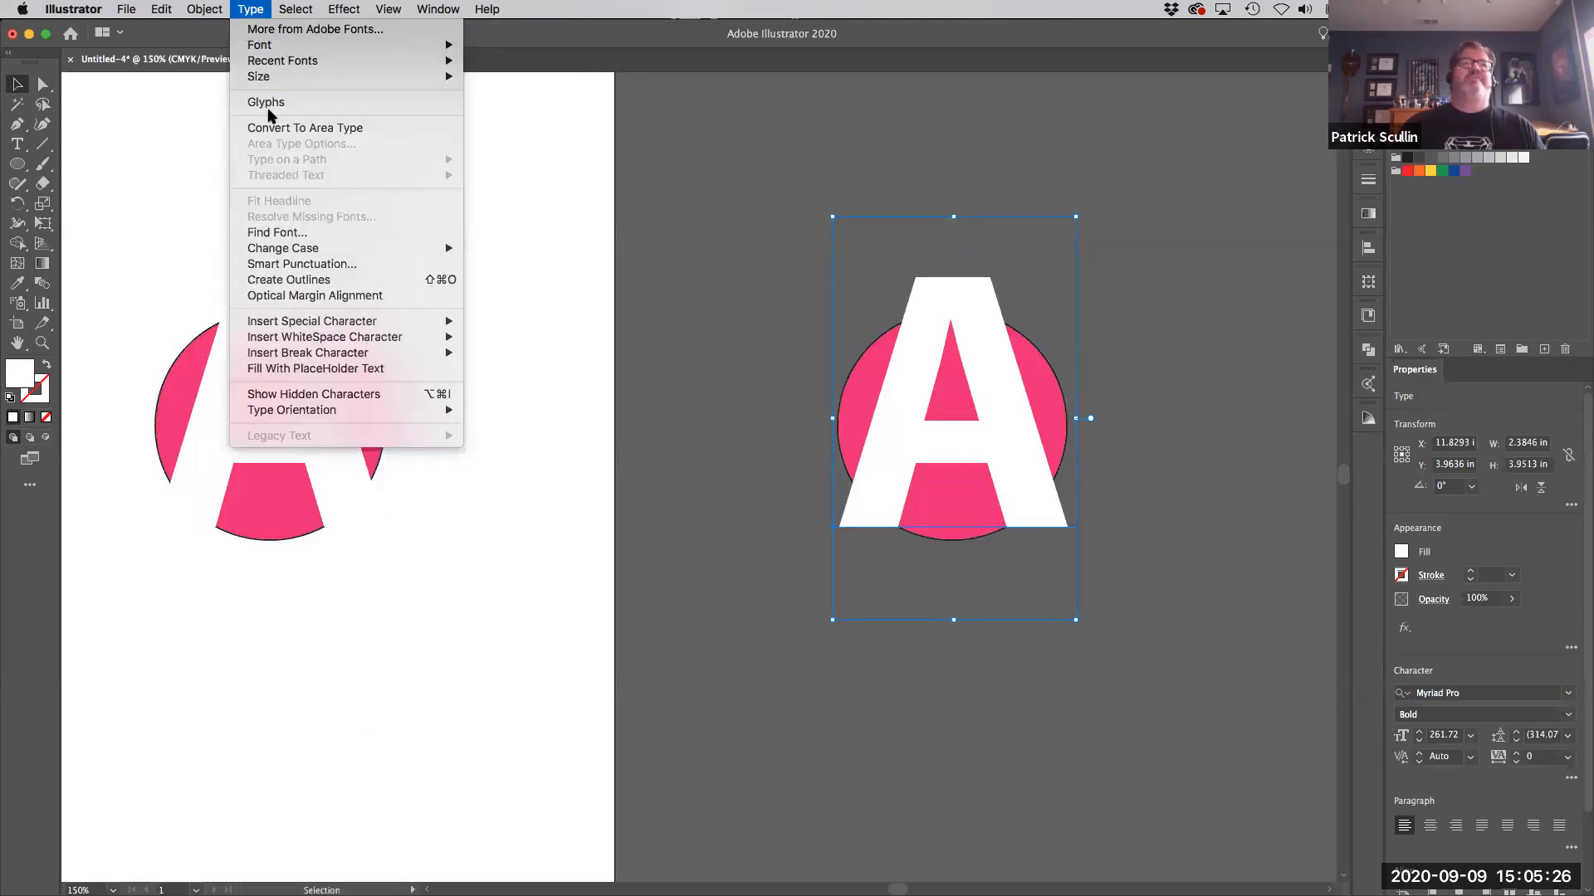
pyautogui.click(305, 275)
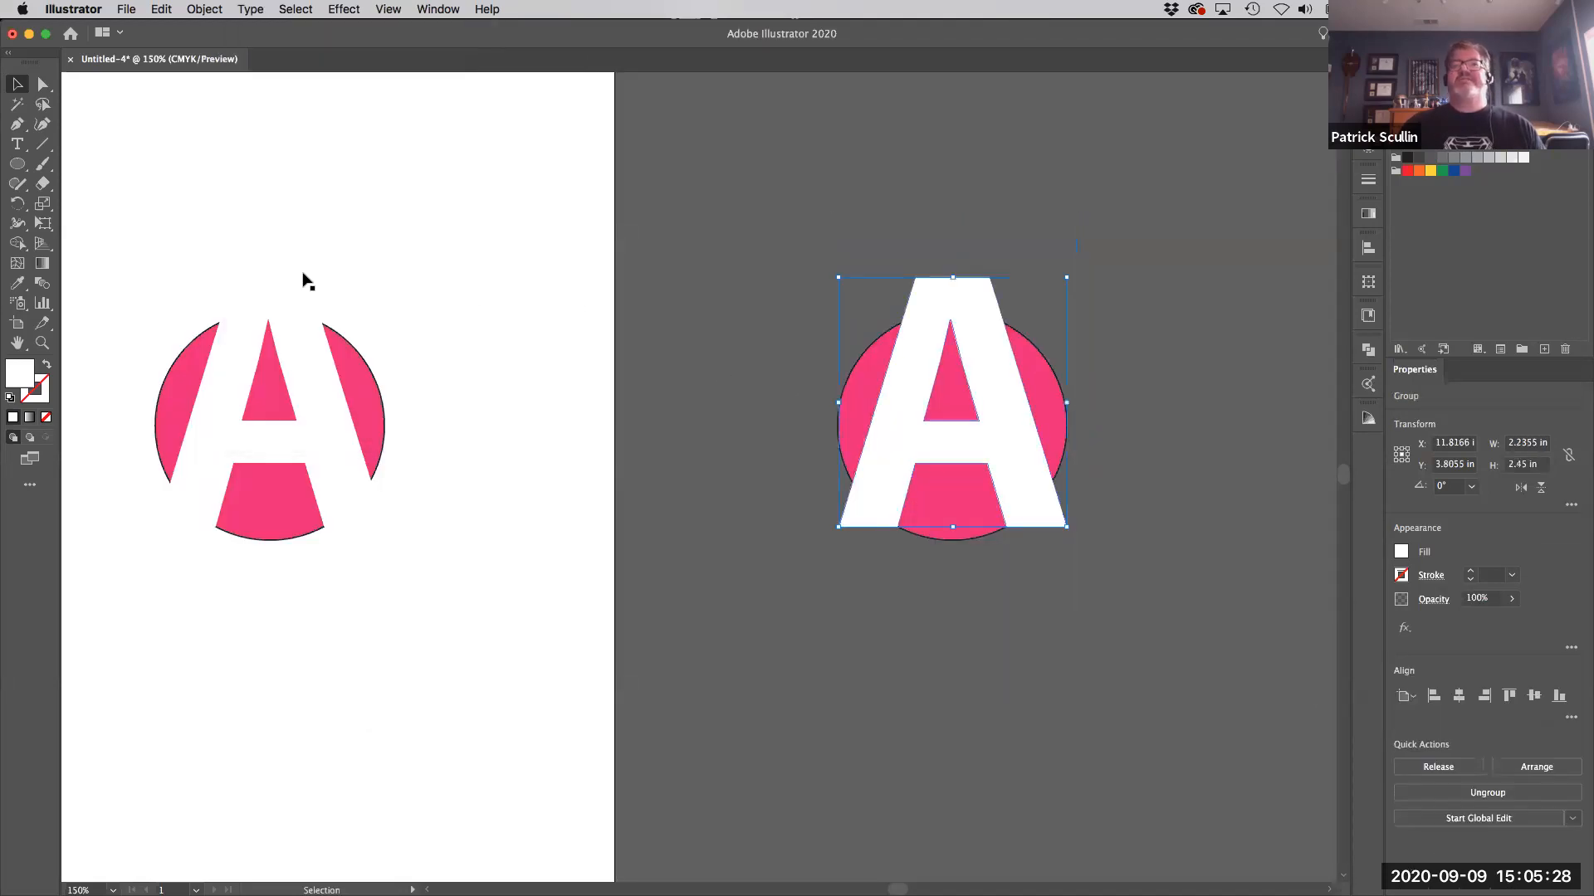
# Compare the live-text letter with the outlined letter in outline mode, ending back in preview mode.
pyautogui.click(388, 9)
pyautogui.click(395, 30)
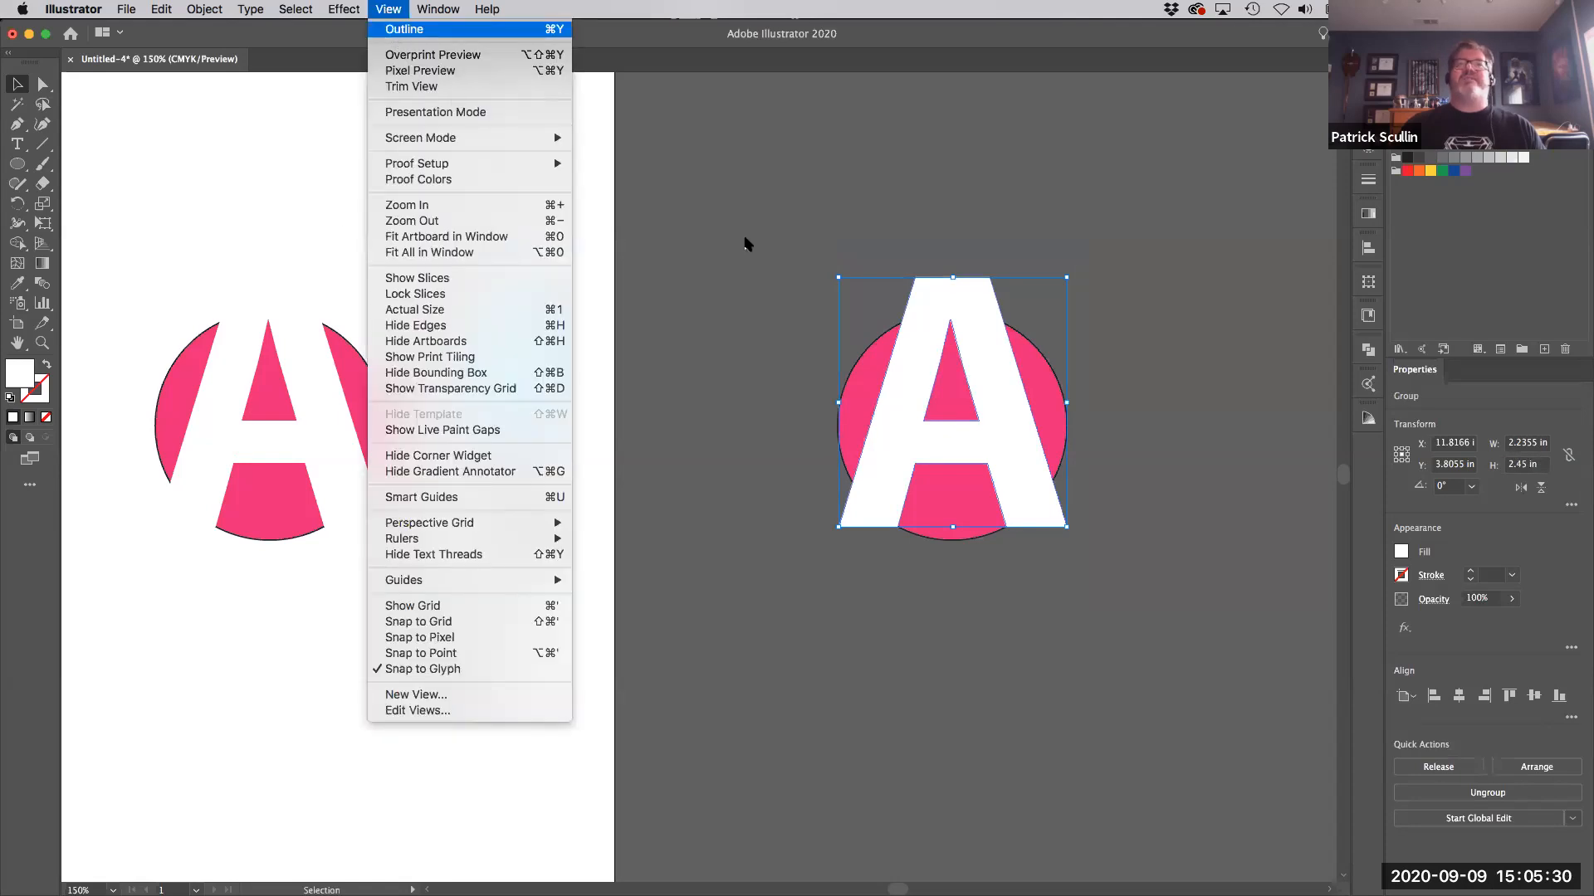
pyautogui.click(741, 256)
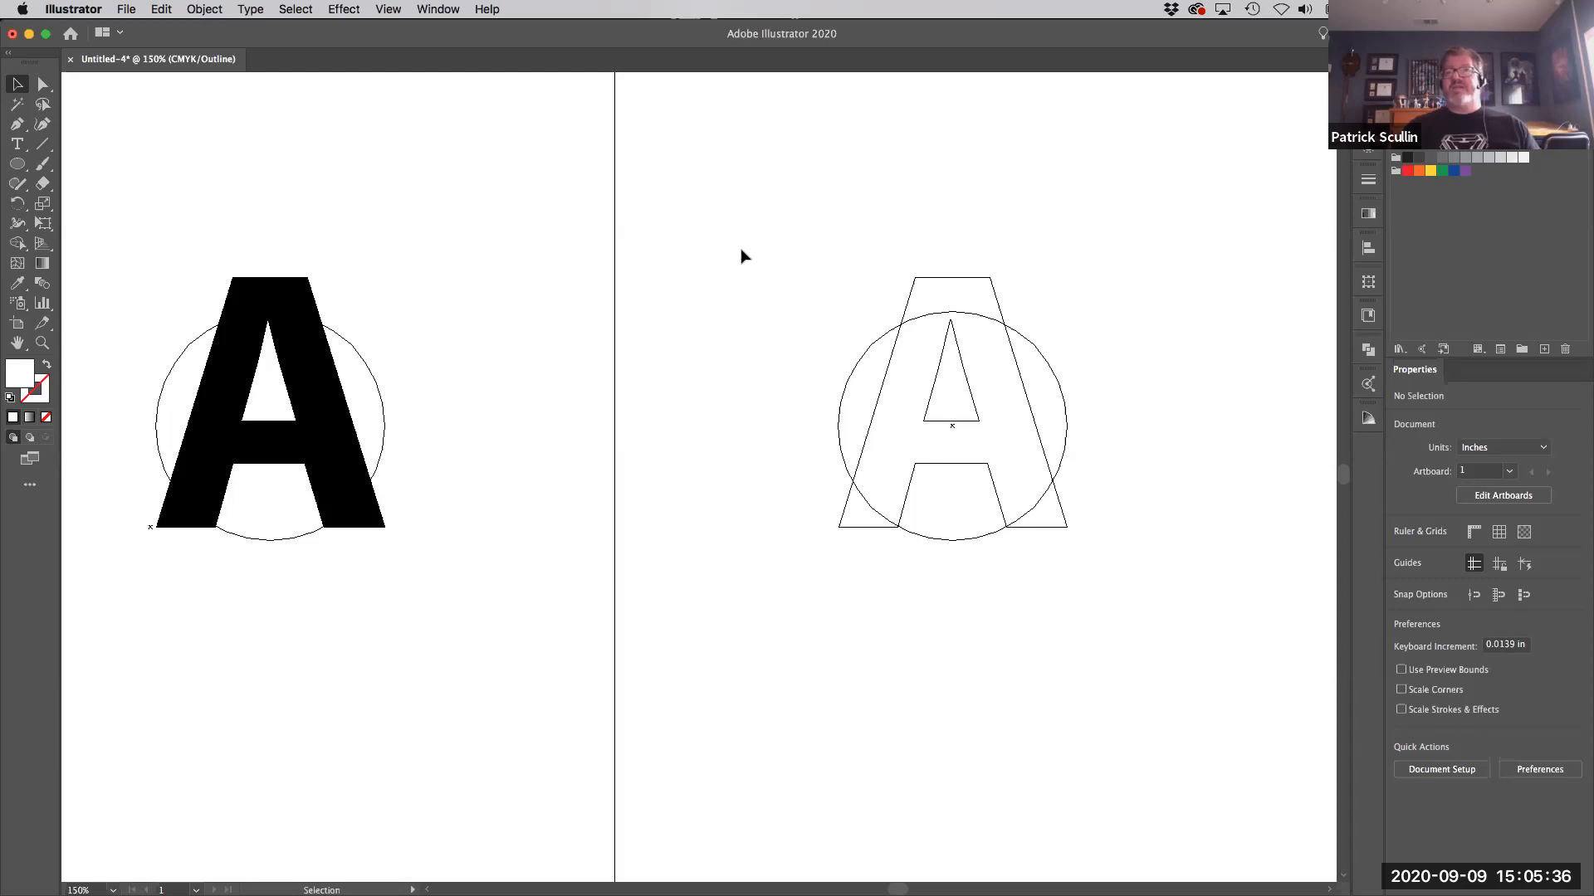
pyautogui.click(404, 11)
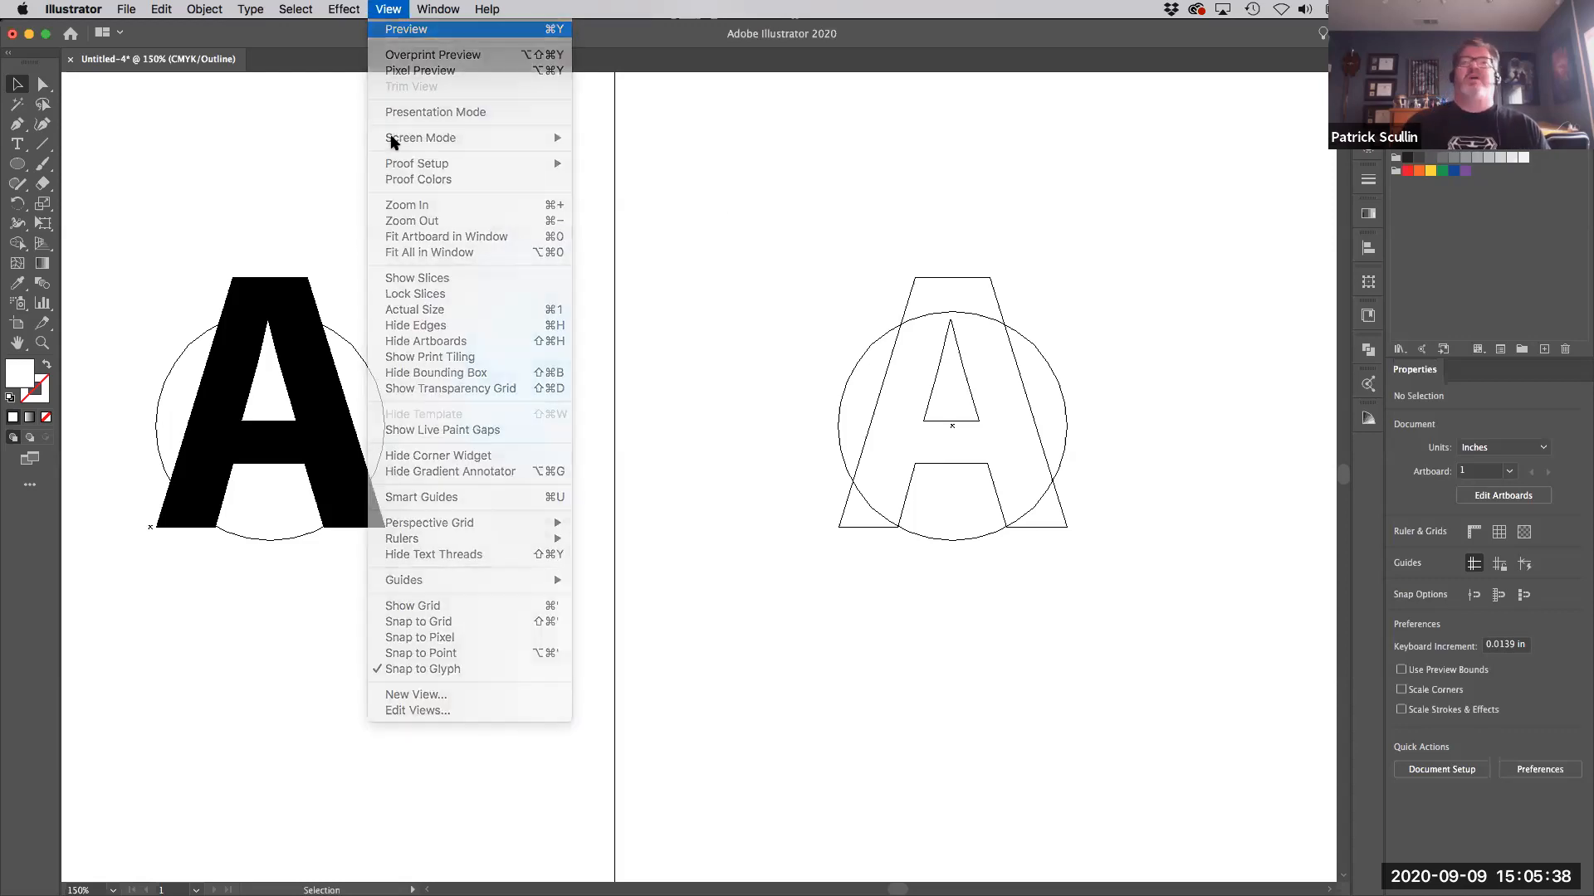
pyautogui.click(395, 33)
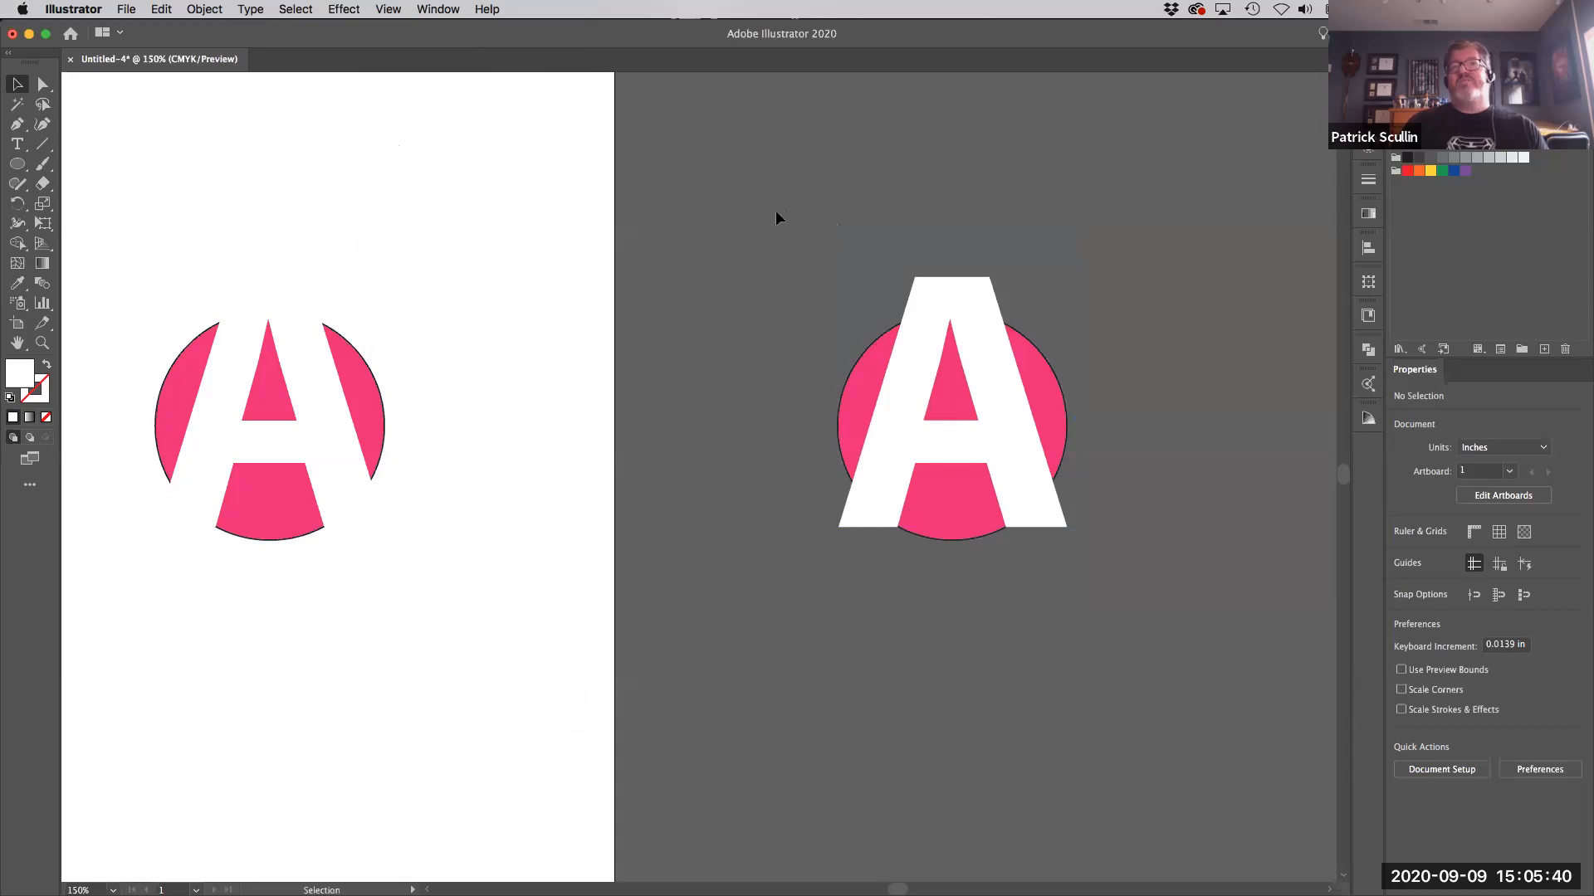
# Select the outlined letter A and its pink circle together and activate the Shape Builder tool.
pyautogui.moveTo(1156, 639); pyautogui.dragTo(1159, 637)
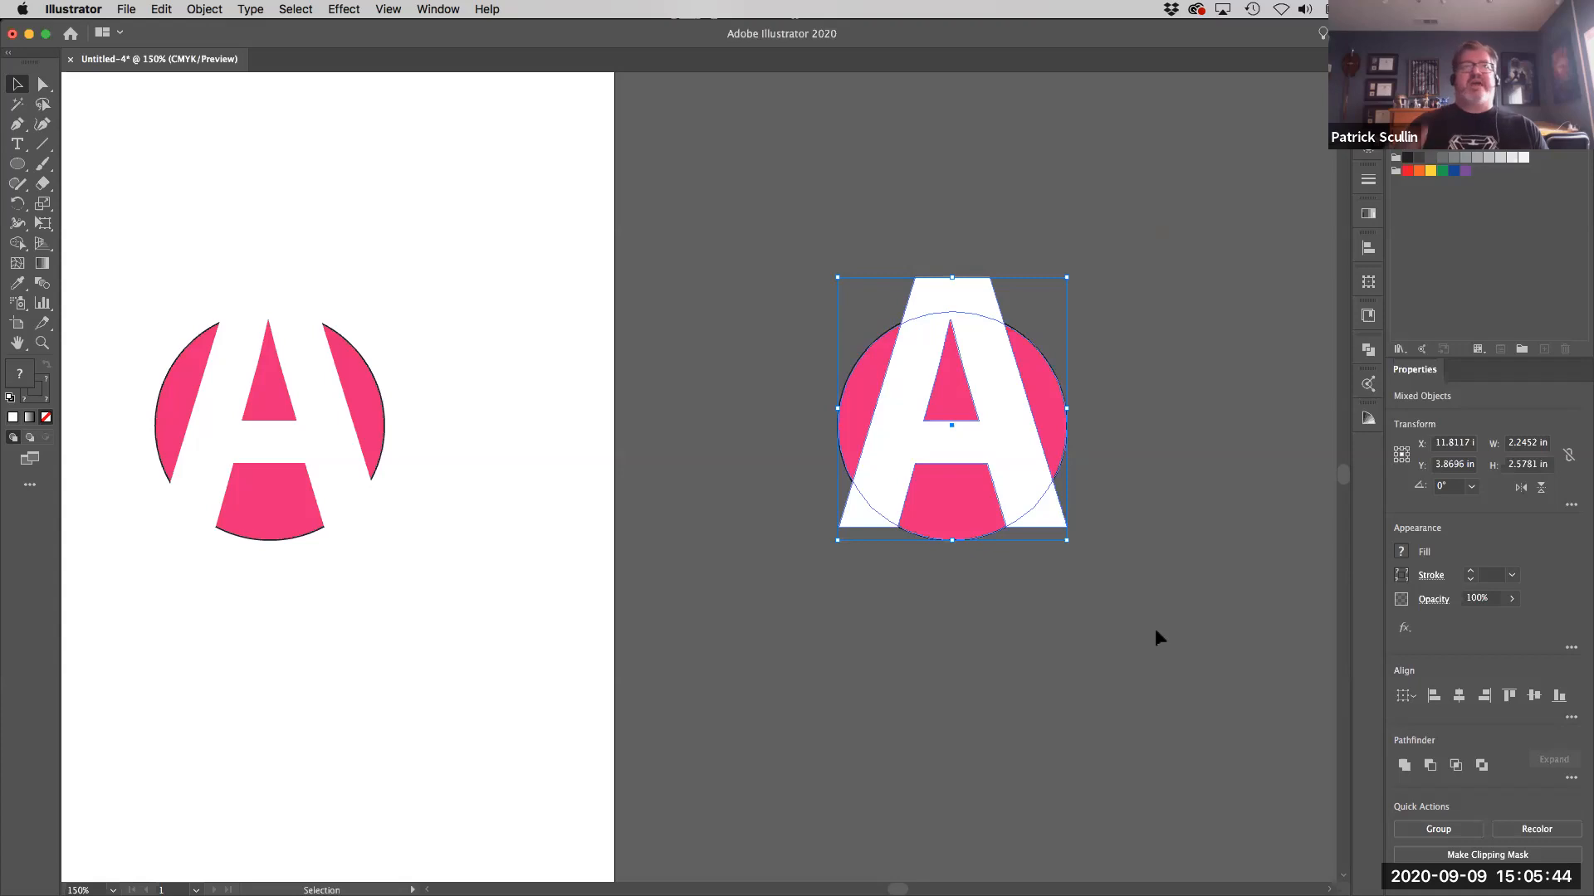
pyautogui.hotkey('shift', 'm')
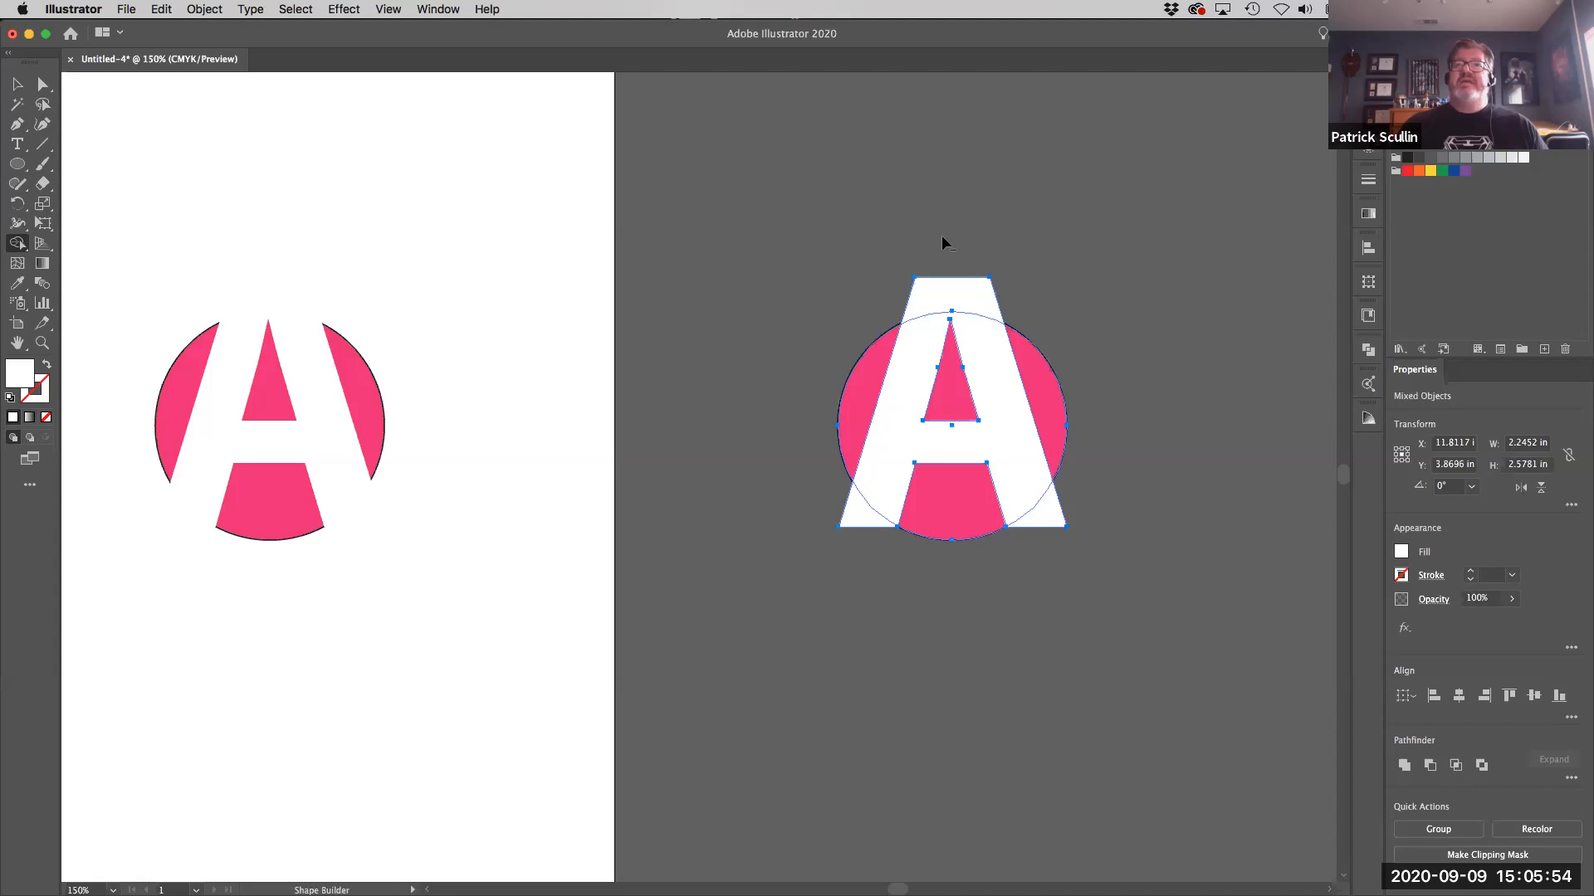
# Try deleting the letter's regions from the pink circle with Shape Builder, then undo all the deletions.
pyautogui.moveTo(941, 237); pyautogui.dragTo(924, 335)
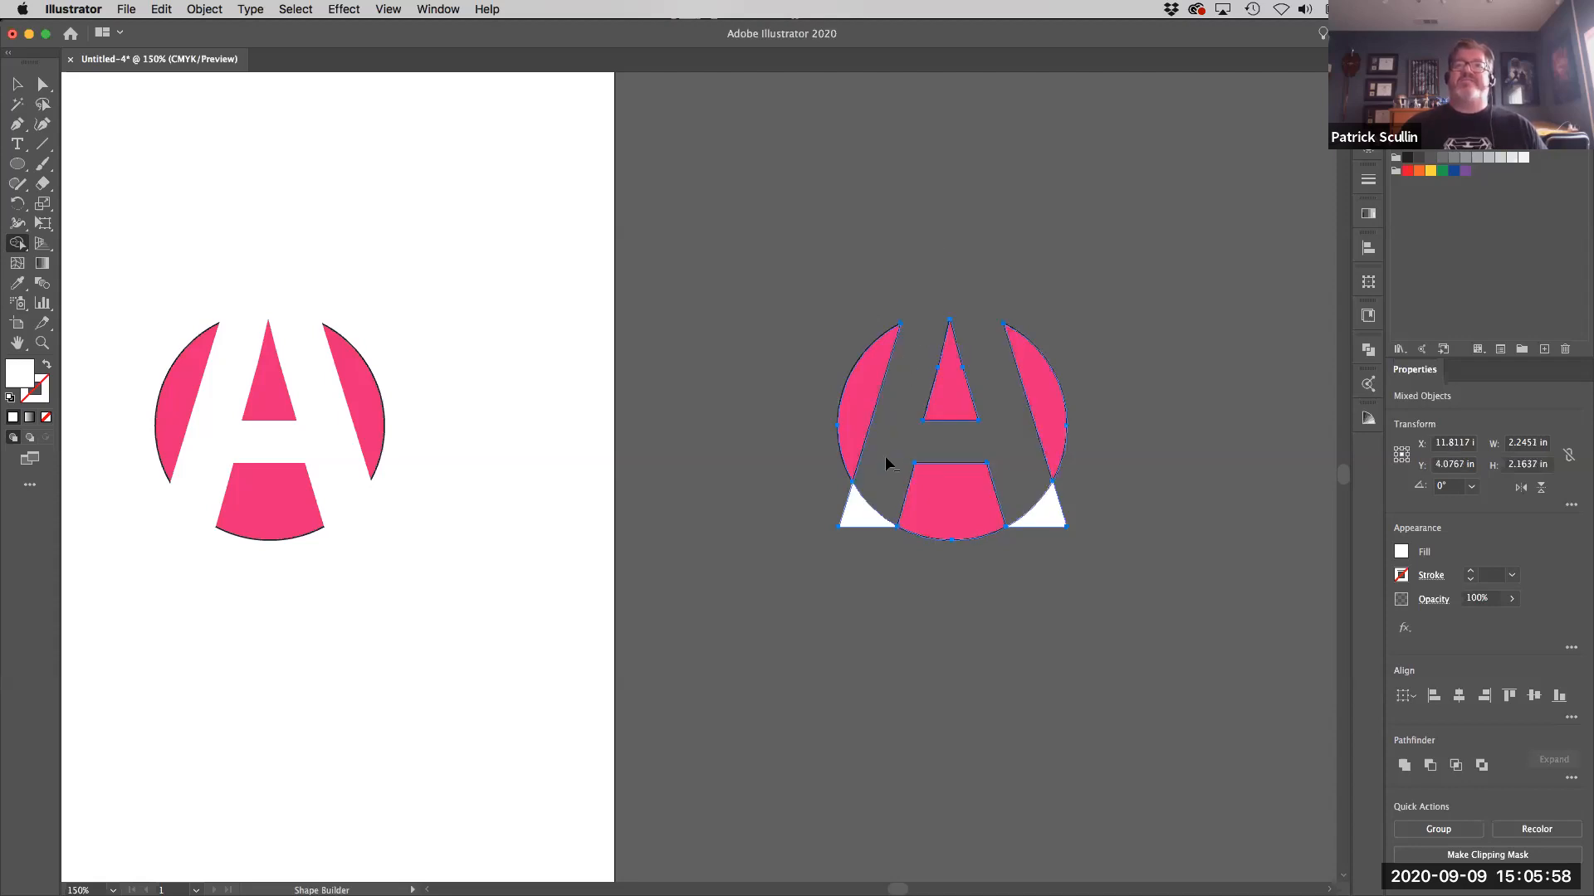
pyautogui.moveTo(851, 549); pyautogui.dragTo(851, 550)
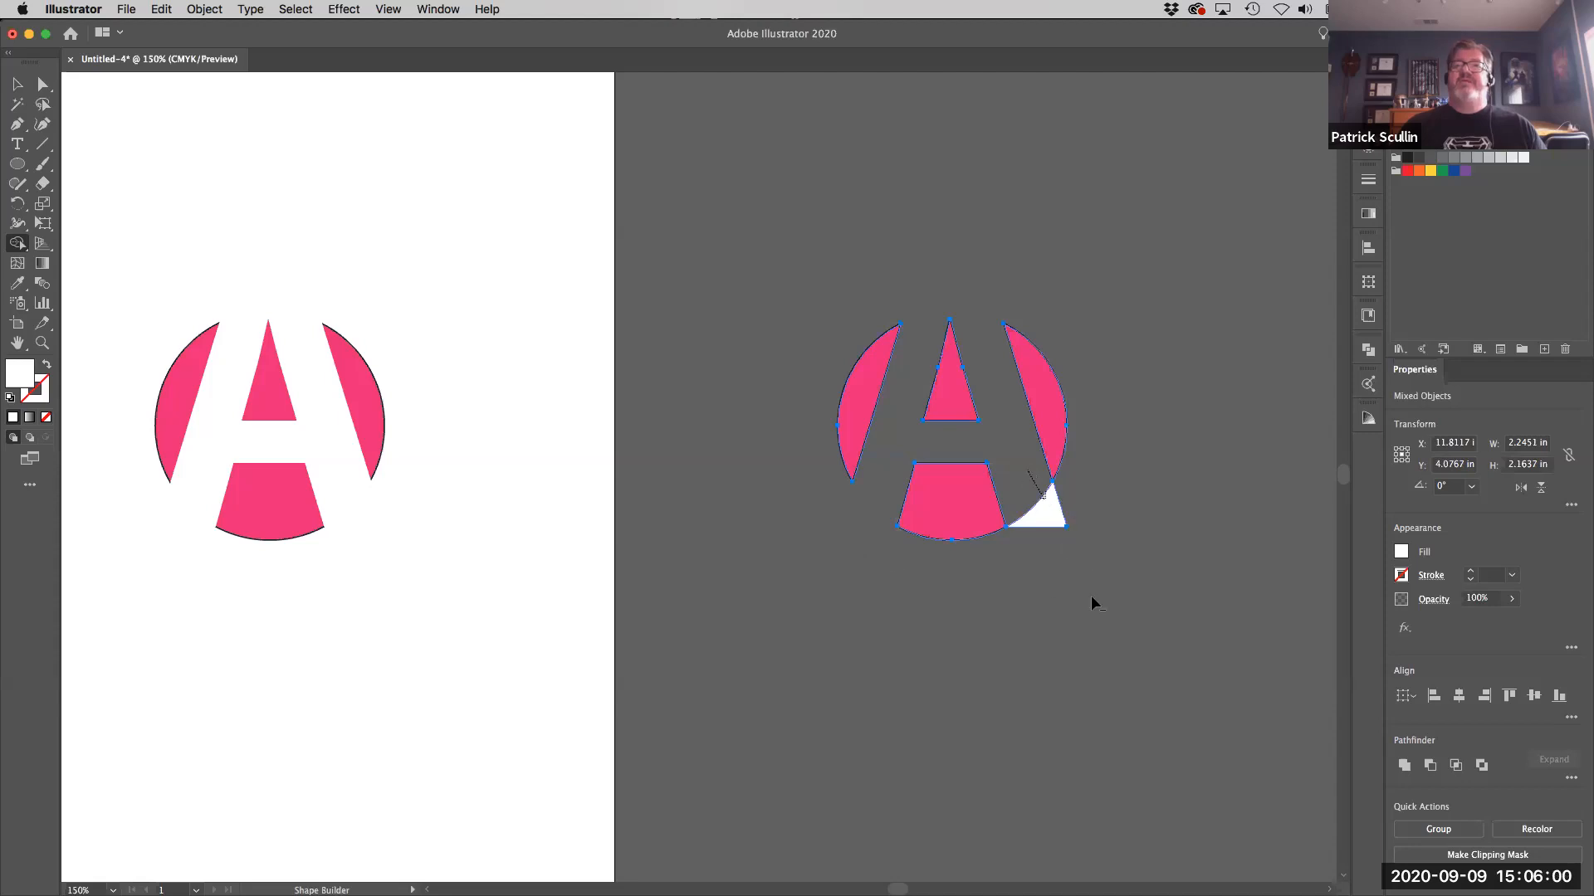
pyautogui.keyDown('alt'); pyautogui.click(1042, 513); pyautogui.keyUp('alt')
pyautogui.keyDown('alt'); pyautogui.click(1044, 415); pyautogui.keyUp('alt')
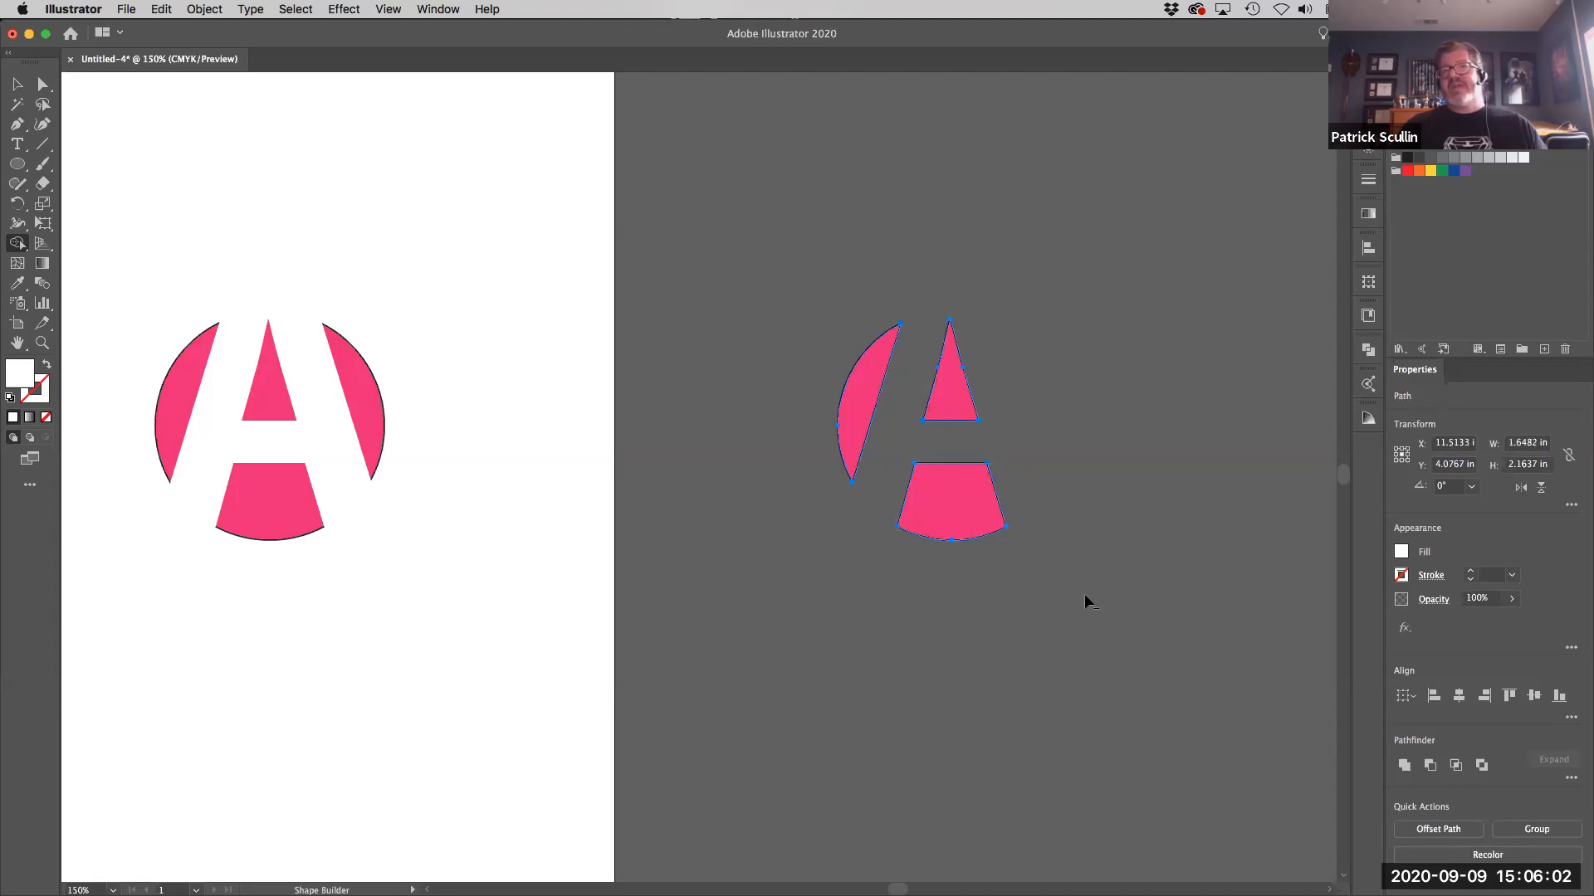
pyautogui.press('super+z')
pyautogui.press('super+z')
pyautogui.press('super+z')
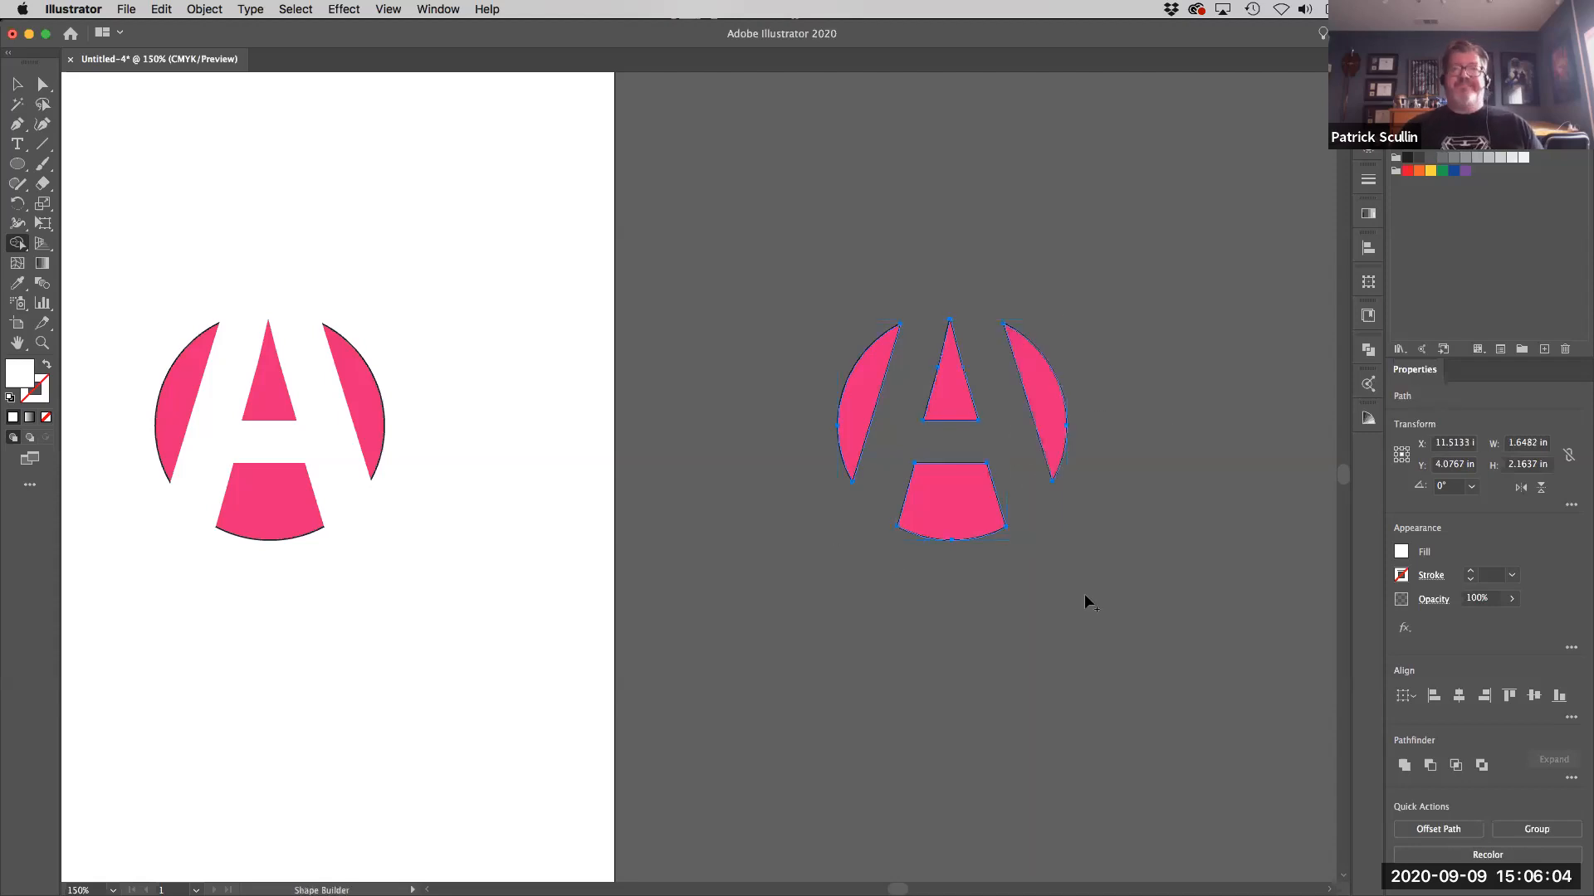
pyautogui.press('super+z')
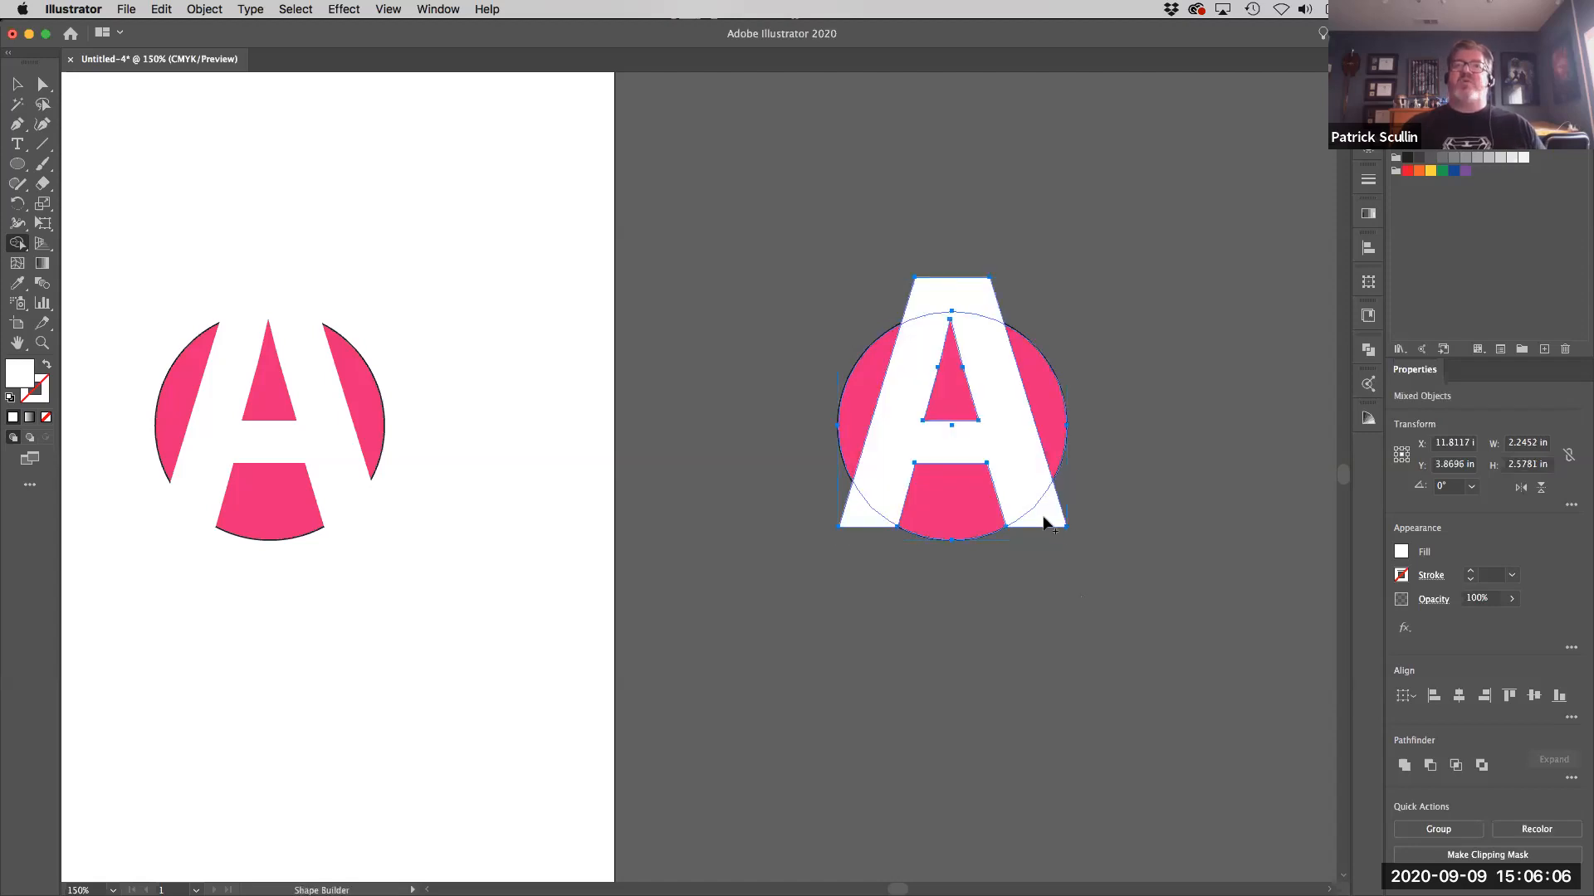
# Delete the letter's body and both feet with Shape Builder, leaving the A knocked out of the pink circle.
pyautogui.moveTo(936, 249); pyautogui.dragTo(911, 366)
pyautogui.moveTo(882, 485); pyautogui.dragTo(858, 580)
pyautogui.moveTo(1012, 469); pyautogui.dragTo(1091, 616)
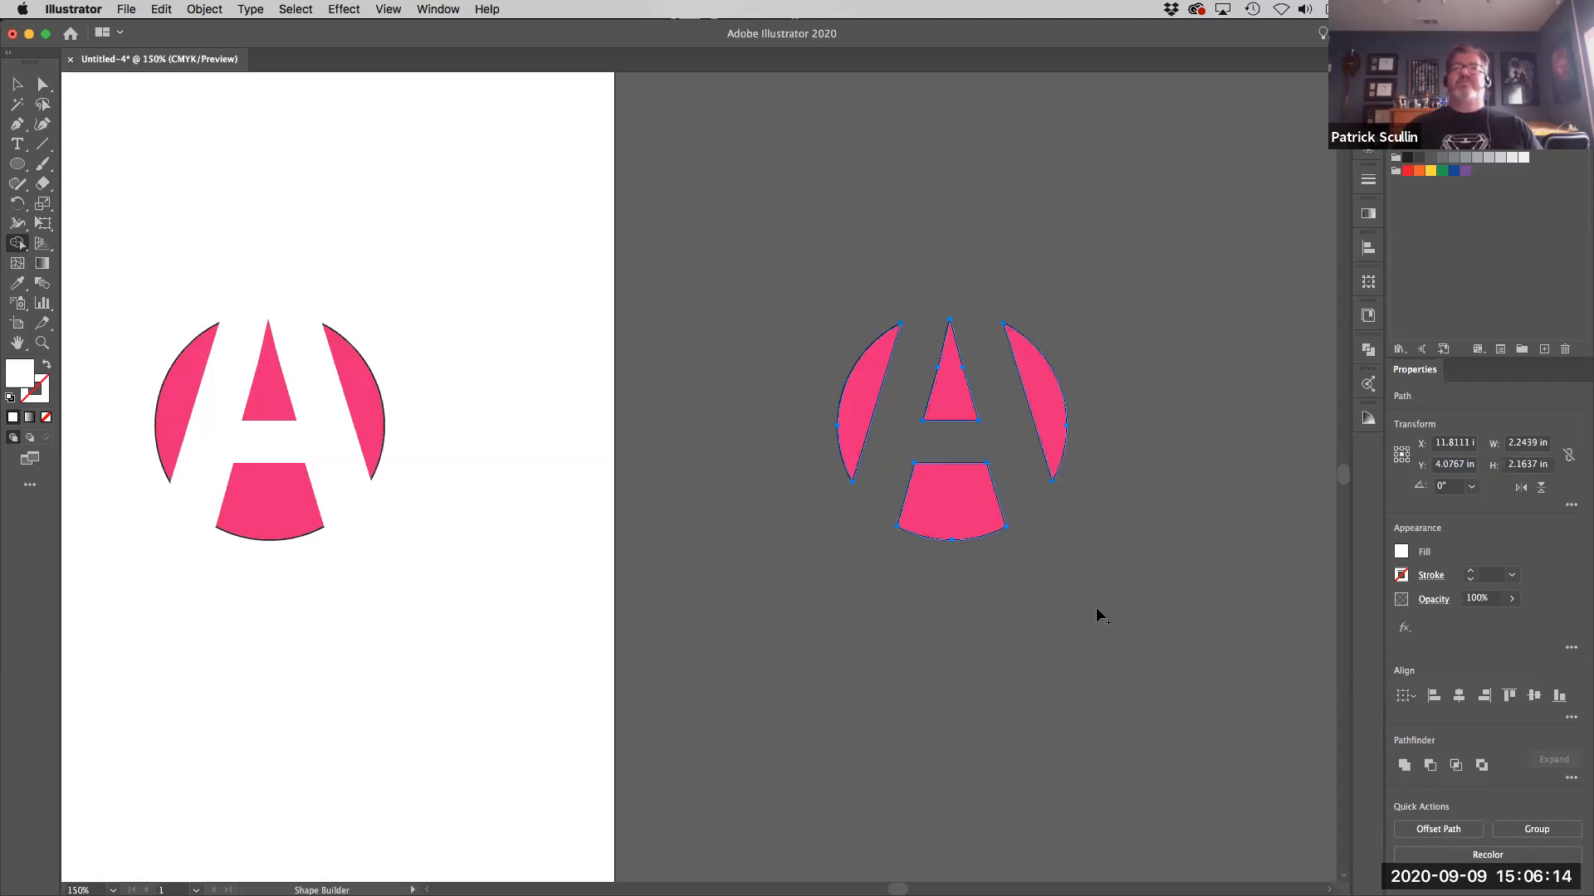
pyautogui.click(25, 81)
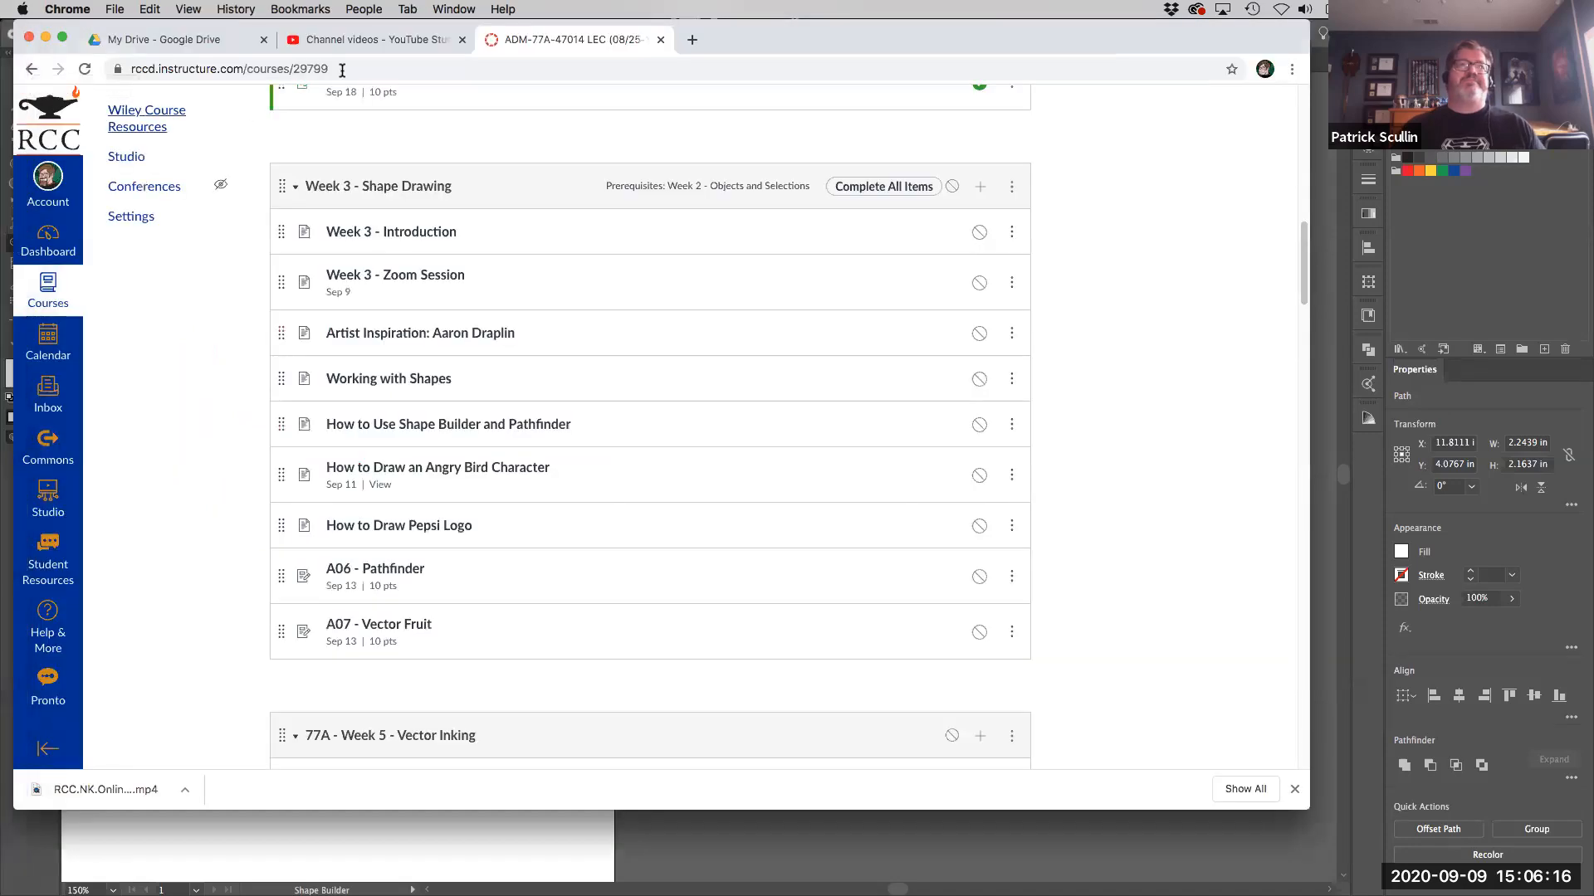
pyautogui.click(227, 847)
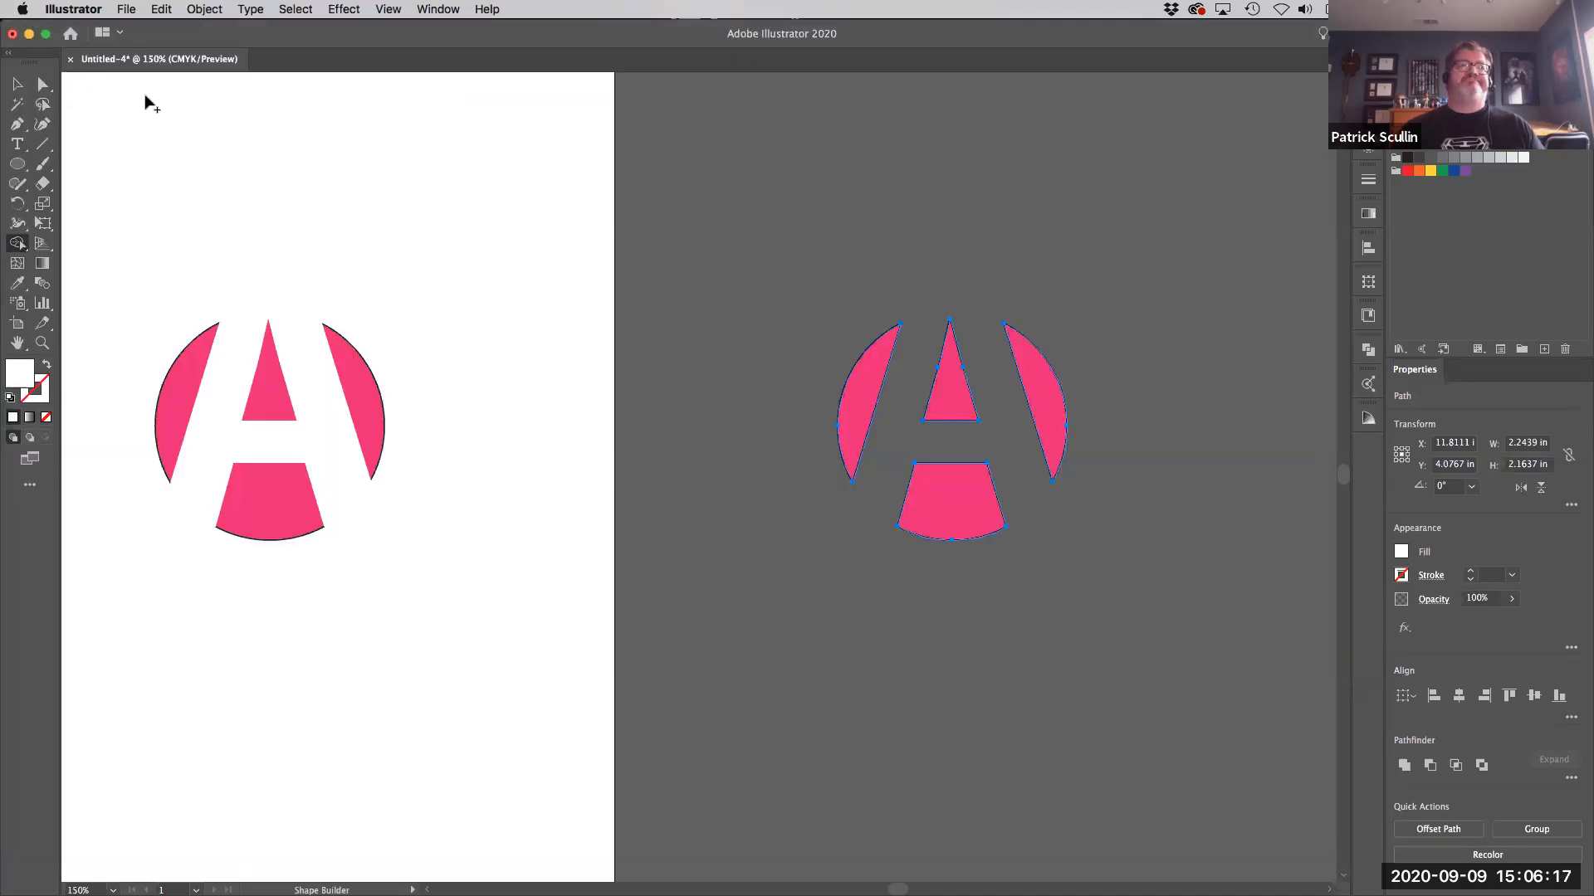
# Move the knocked-out circle and the uncut letter-and-circle pair off the artboard to its left, with the knocked-out circle above.
pyautogui.click(25, 83)
pyautogui.click(1065, 551)
pyautogui.moveTo(1054, 420); pyautogui.dragTo(549, 183)
pyautogui.moveTo(470, 472); pyautogui.dragTo(869, 612)
pyautogui.moveTo(508, 420); pyautogui.dragTo(784, 702)
pyautogui.moveTo(733, 563); pyautogui.dragTo(177, 508)
pyautogui.moveTo(695, 220); pyautogui.dragTo(952, 399)
pyautogui.moveTo(949, 330); pyautogui.dragTo(513, 296)
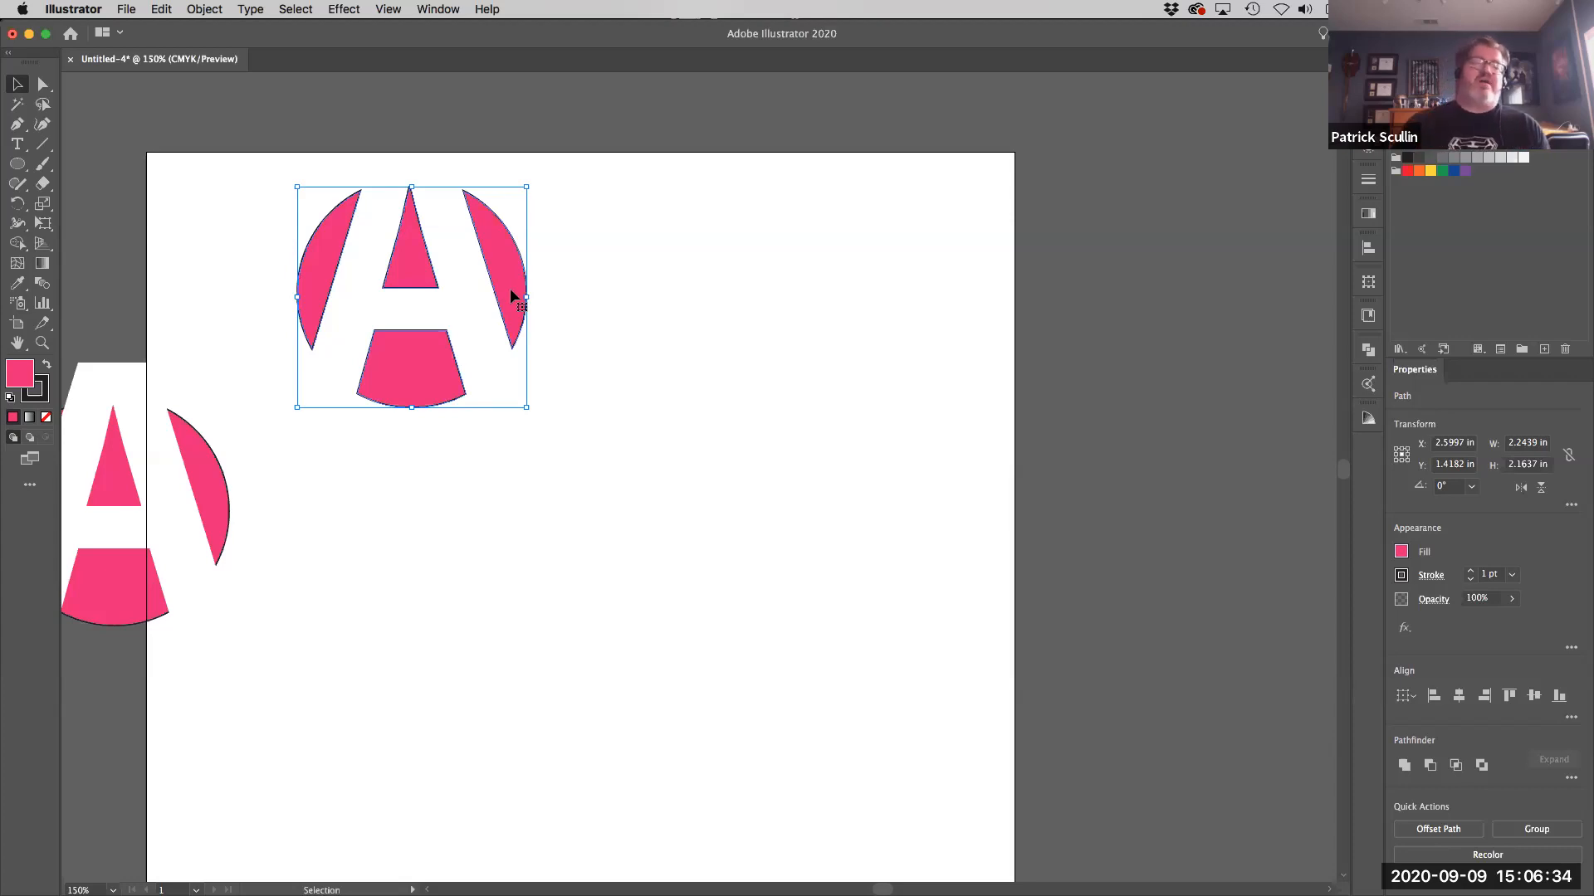
pyautogui.press('super+minus')
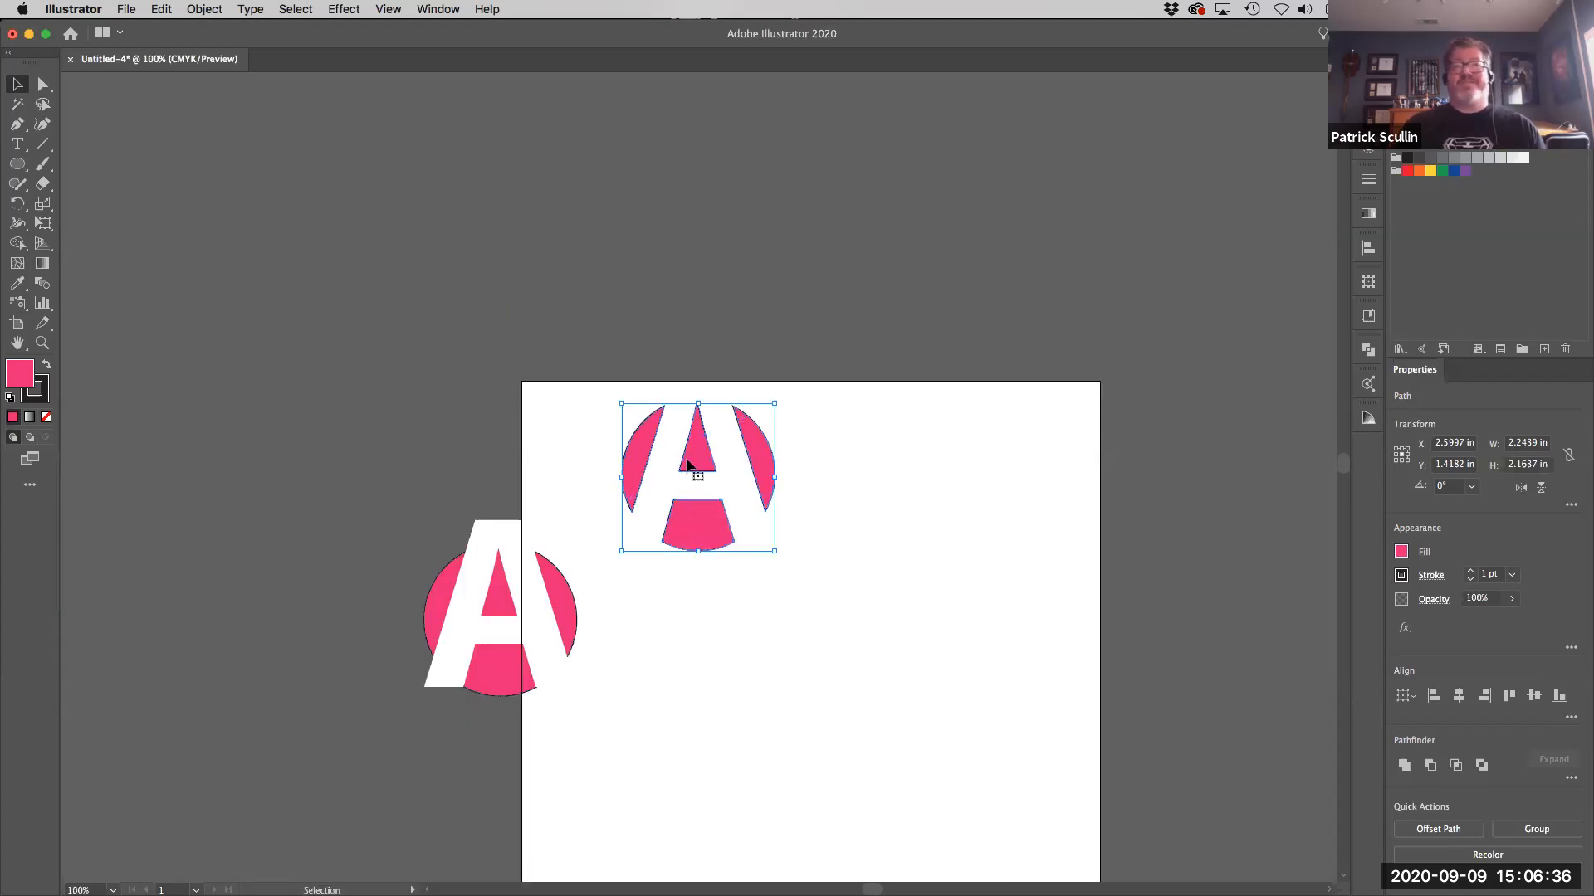
pyautogui.moveTo(643, 453); pyautogui.dragTo(348, 341)
pyautogui.moveTo(399, 523); pyautogui.dragTo(443, 594)
pyautogui.click(801, 573)
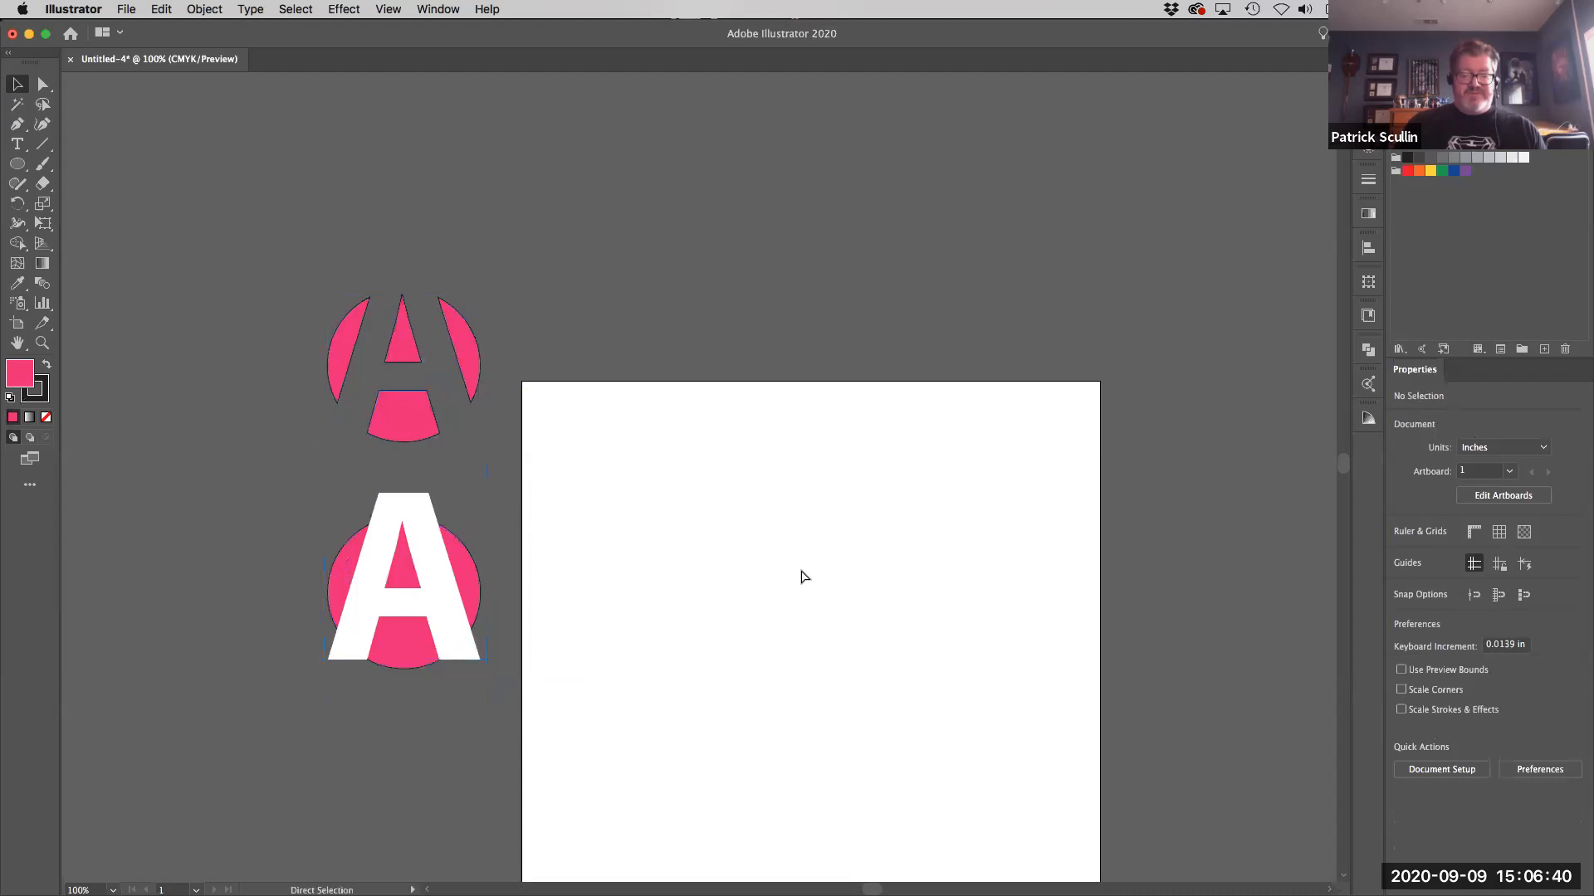
# Draw a pink rounded rectangle about 2.59 by 2.64 in on the upper part of the artboard.
pyautogui.press('super+0')
pyautogui.scroll(3, 711, 409)
pyautogui.hscroll(3, 711, 409)
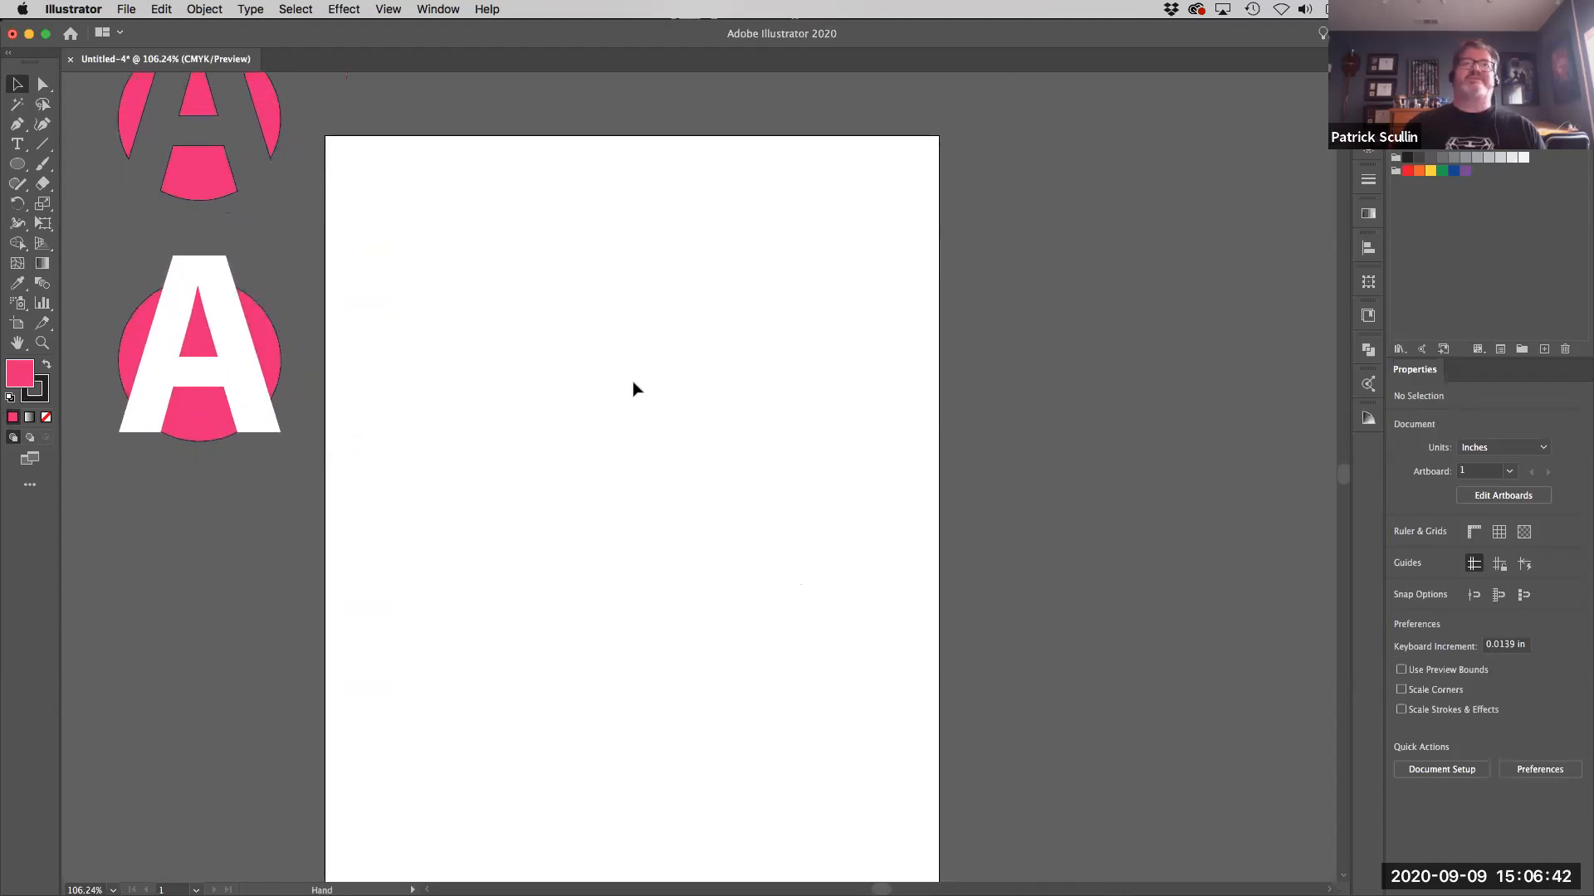
pyautogui.click(17, 163)
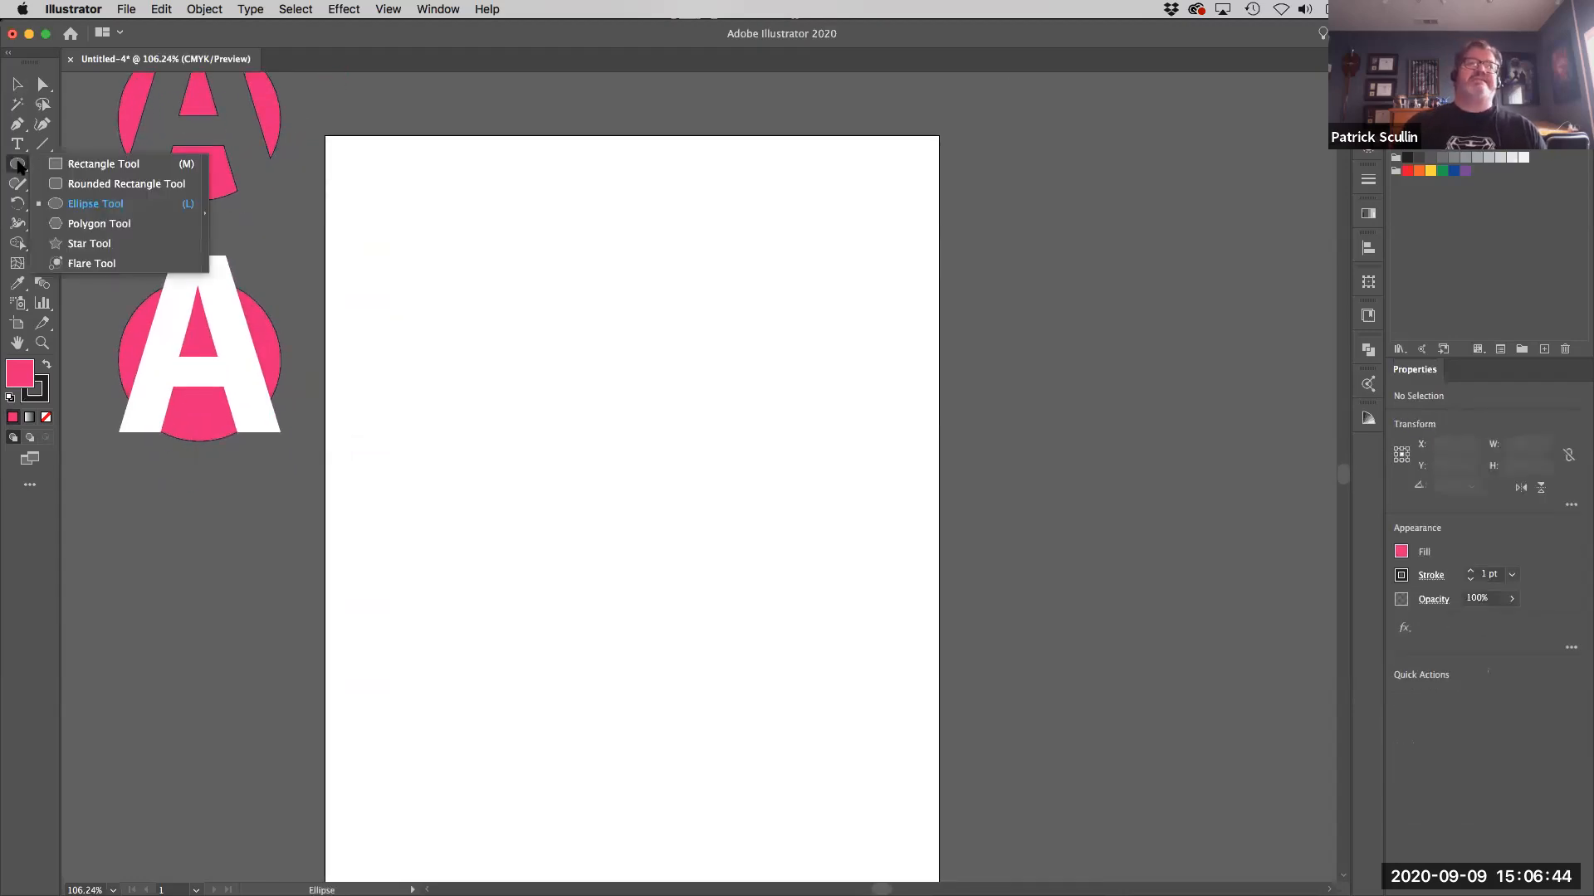
pyautogui.click(88, 186)
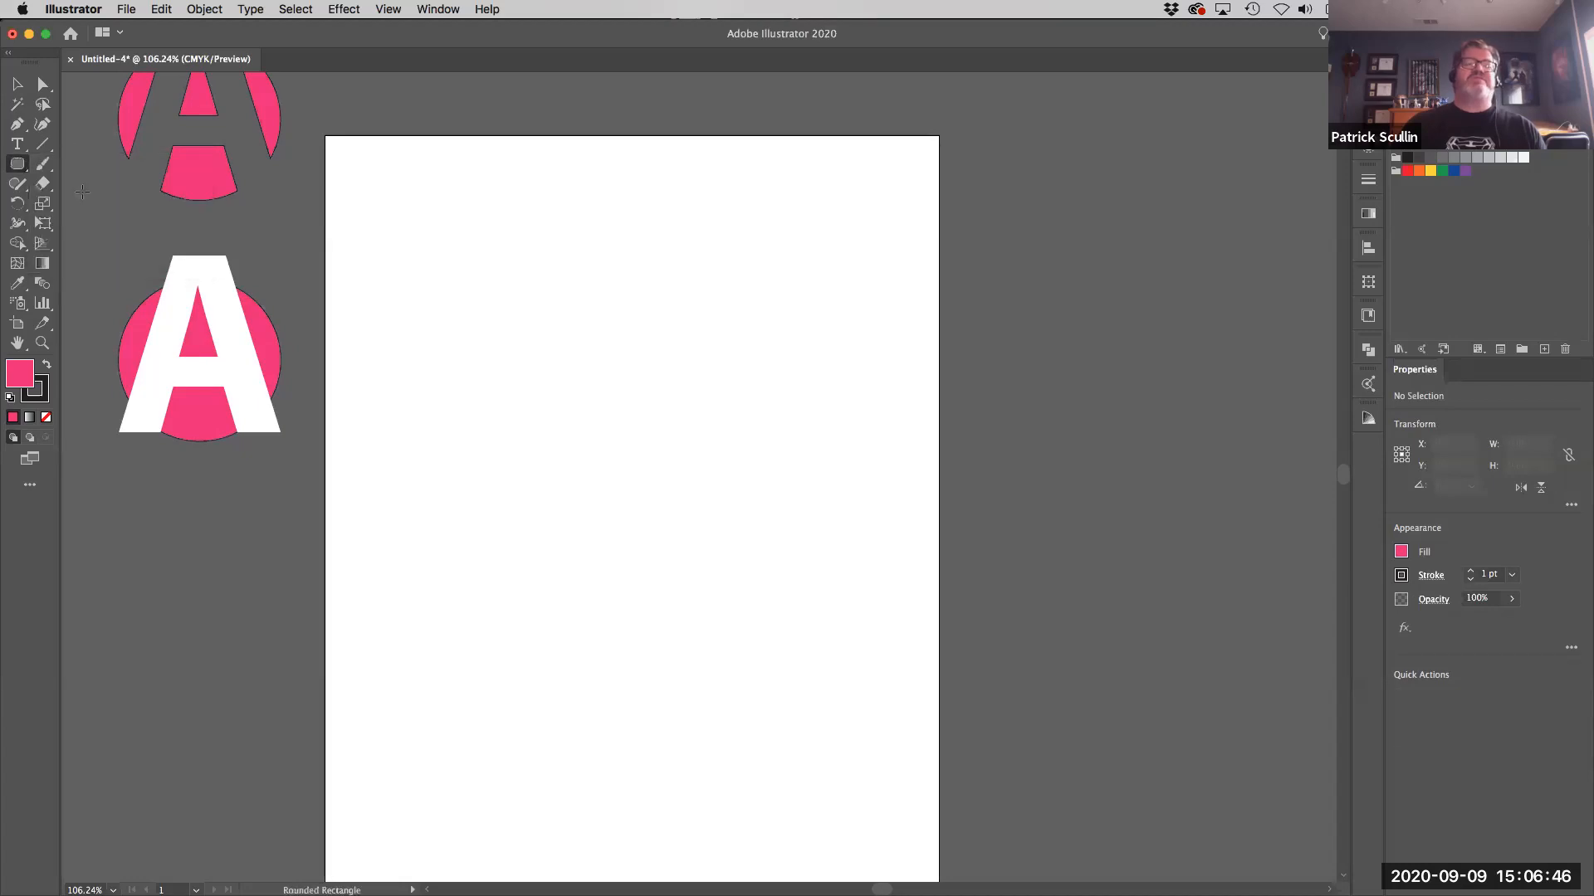
pyautogui.moveTo(478, 243); pyautogui.dragTo(666, 433)
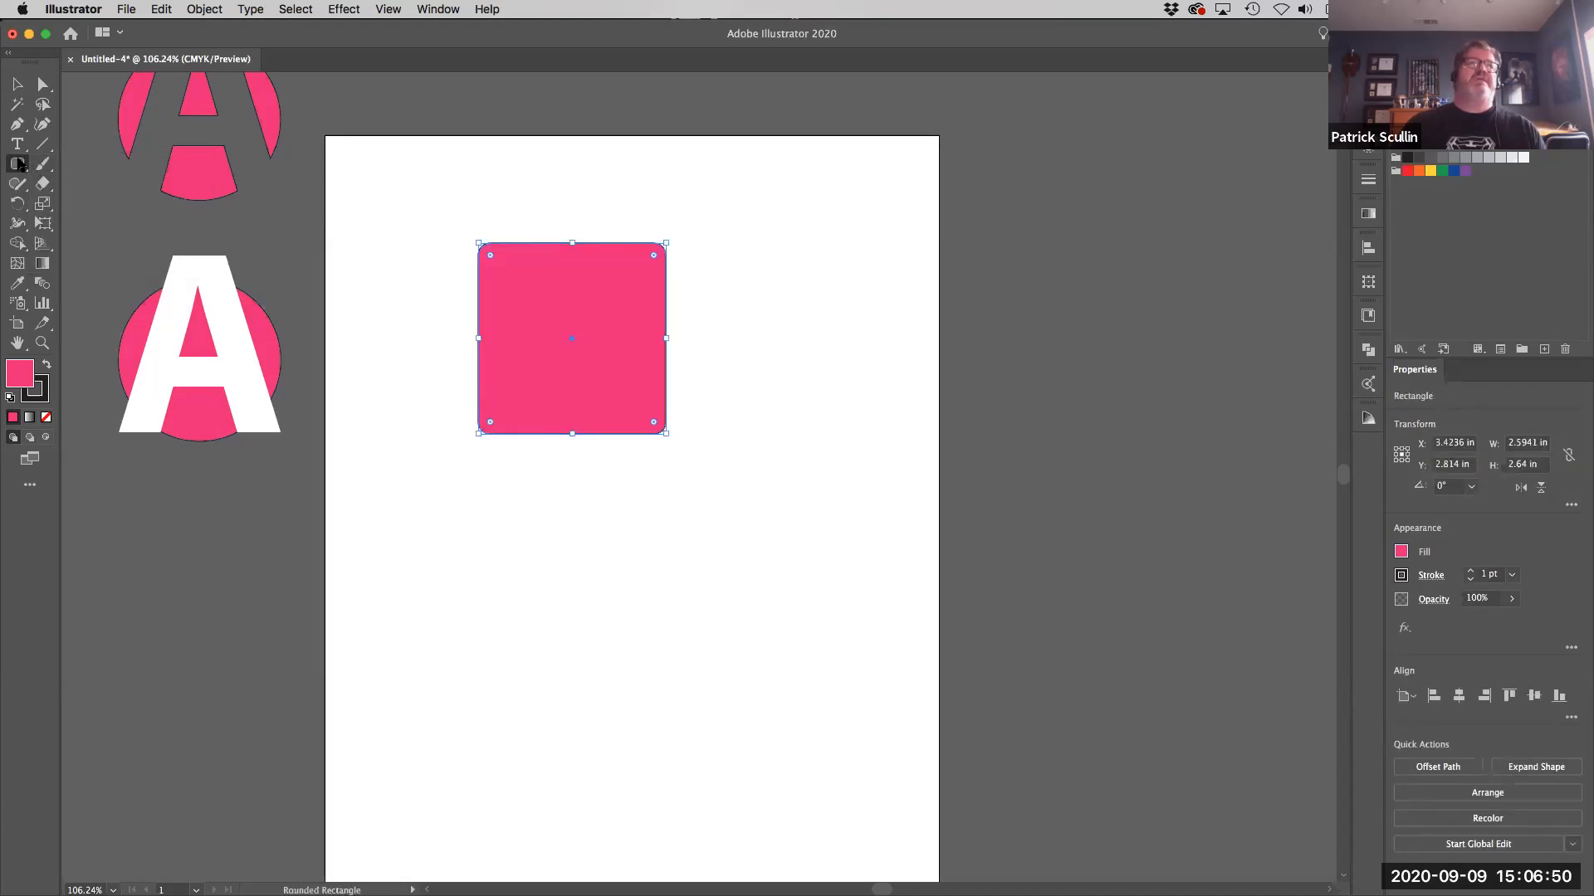
# Draw an eleven-point star about 4.7 in wide over the rounded rectangle and fill it yellow.
pyautogui.click(26, 167)
pyautogui.click(88, 243)
pyautogui.moveTo(605, 329); pyautogui.dragTo(728, 445)
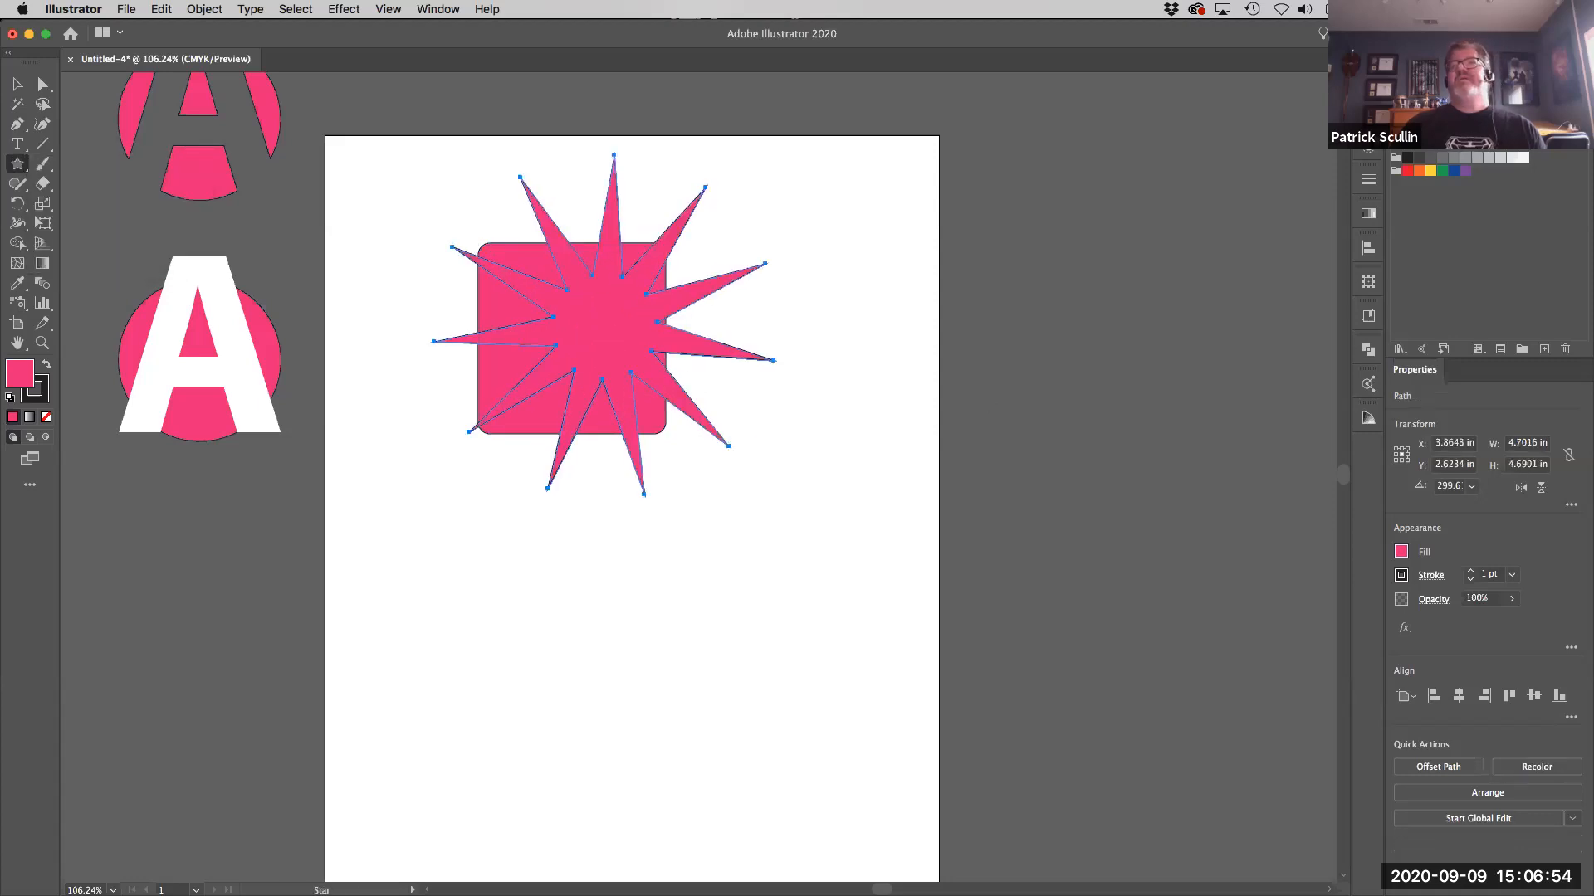
pyautogui.click(1454, 104)
pyautogui.click(19, 84)
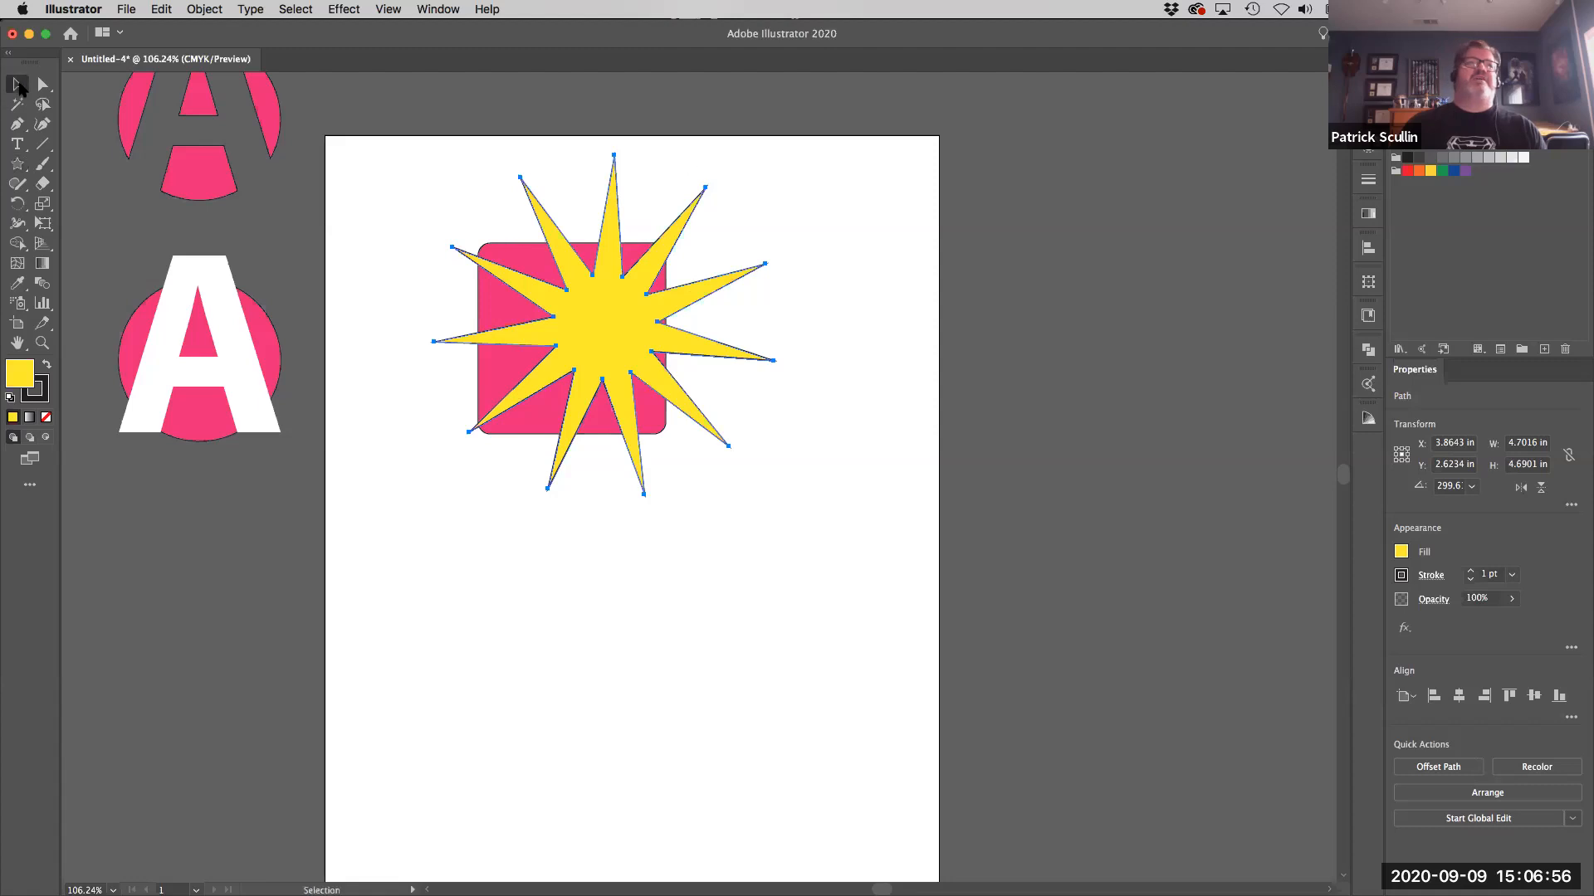
# Reposition the yellow star slightly lower and to the right over the pink rounded rectangle, then deselect it.
pyautogui.click(488, 447)
pyautogui.moveTo(605, 348); pyautogui.dragTo(607, 354)
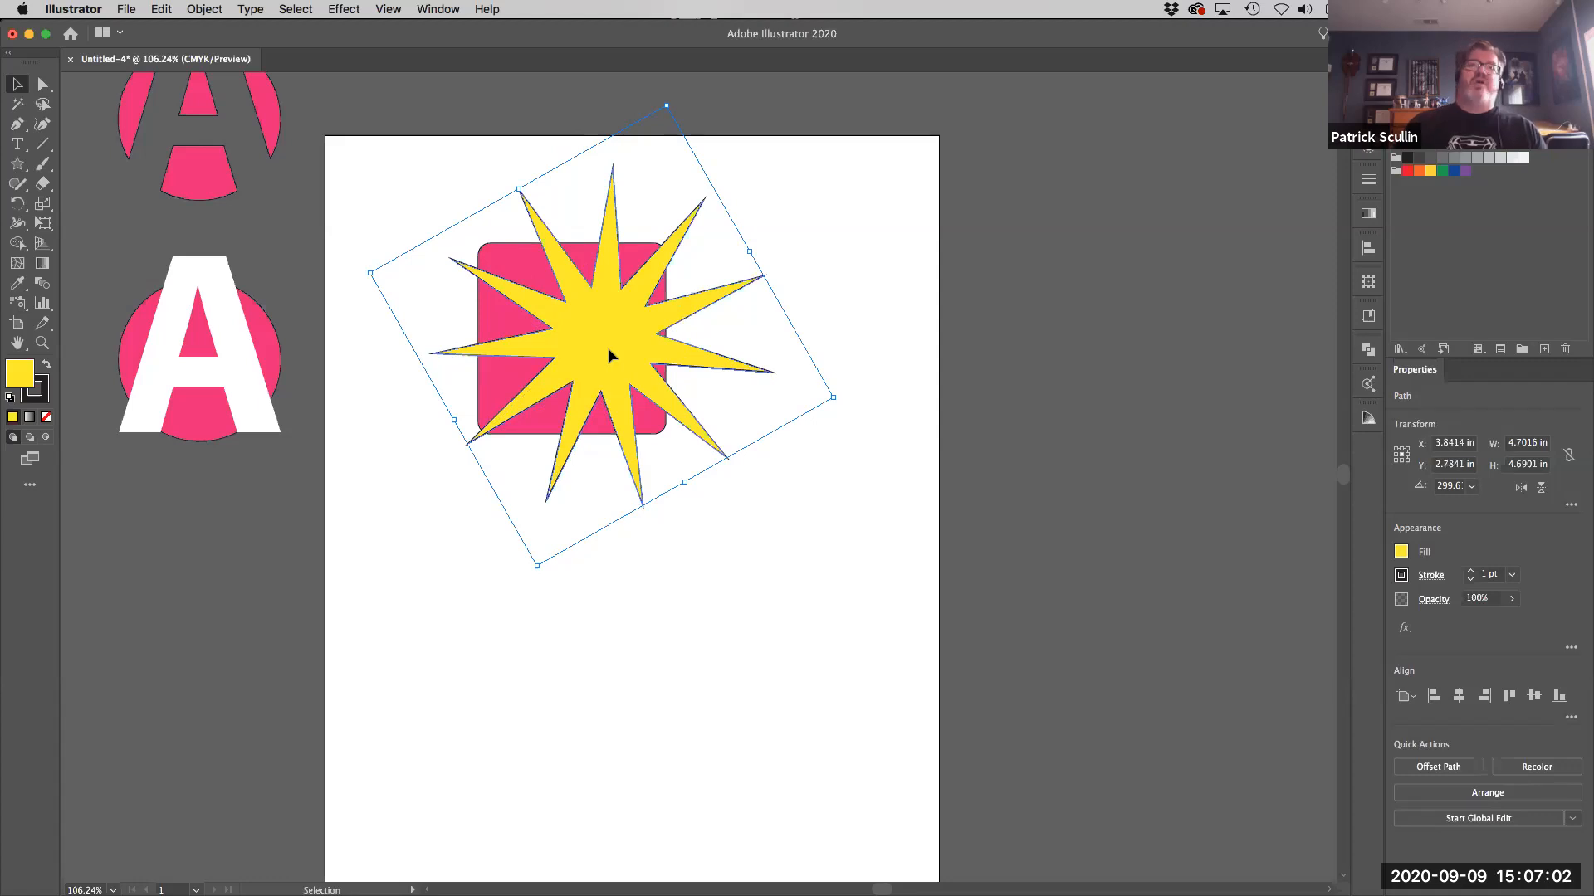
pyautogui.click(736, 605)
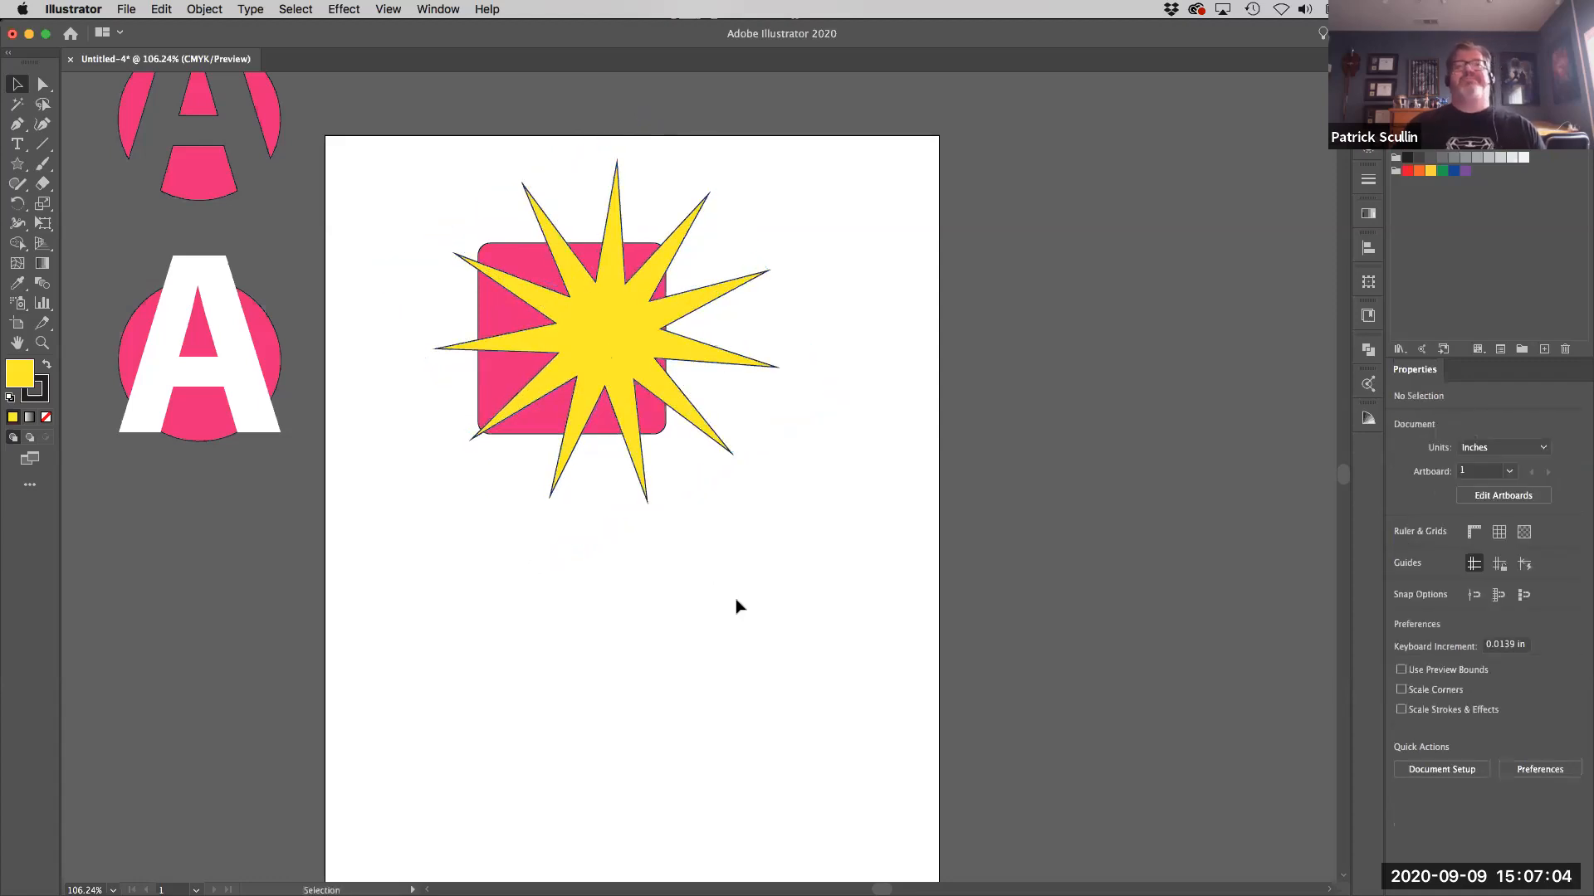
pyautogui.moveTo(588, 366); pyautogui.dragTo(597, 368)
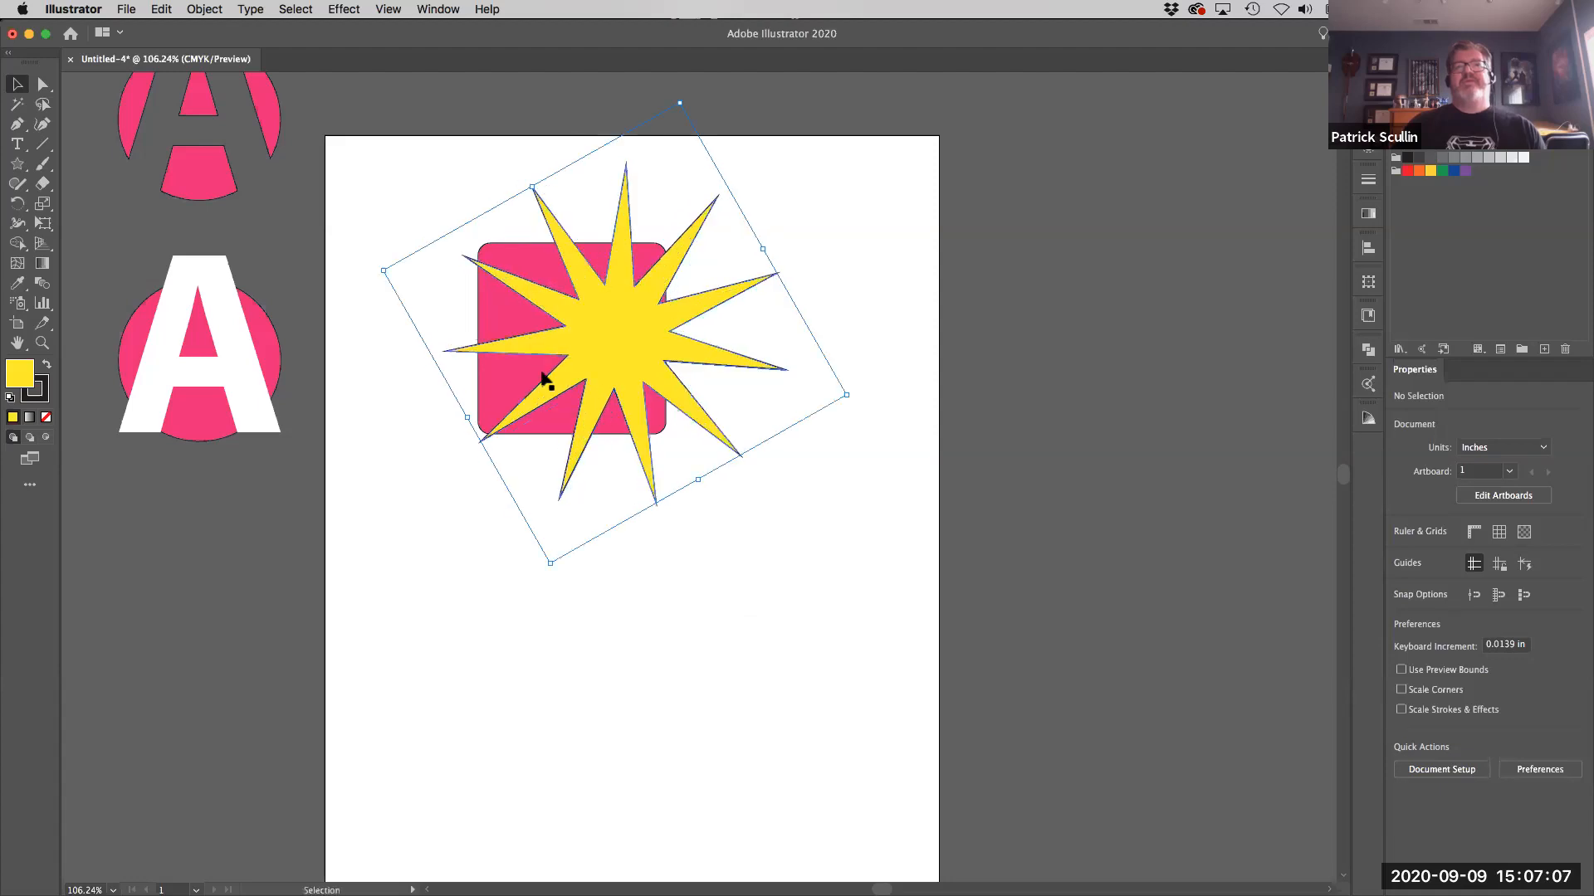
pyautogui.click(768, 630)
# Show the Pathfinder panel and place it floating beside the star and rounded rectangle.
pyautogui.click(417, 8)
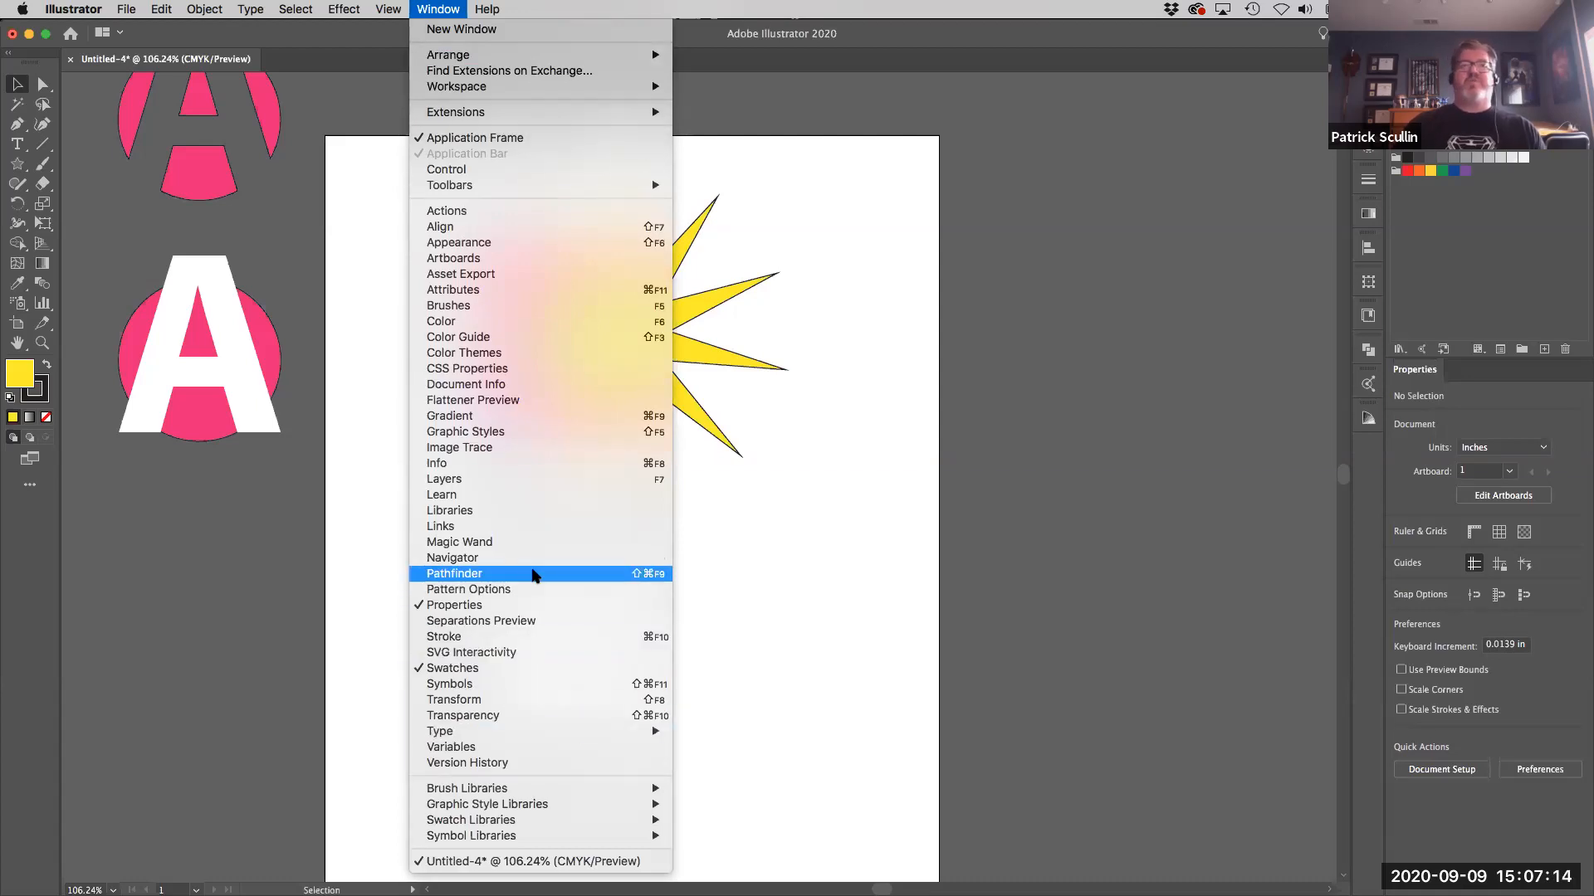
pyautogui.click(534, 573)
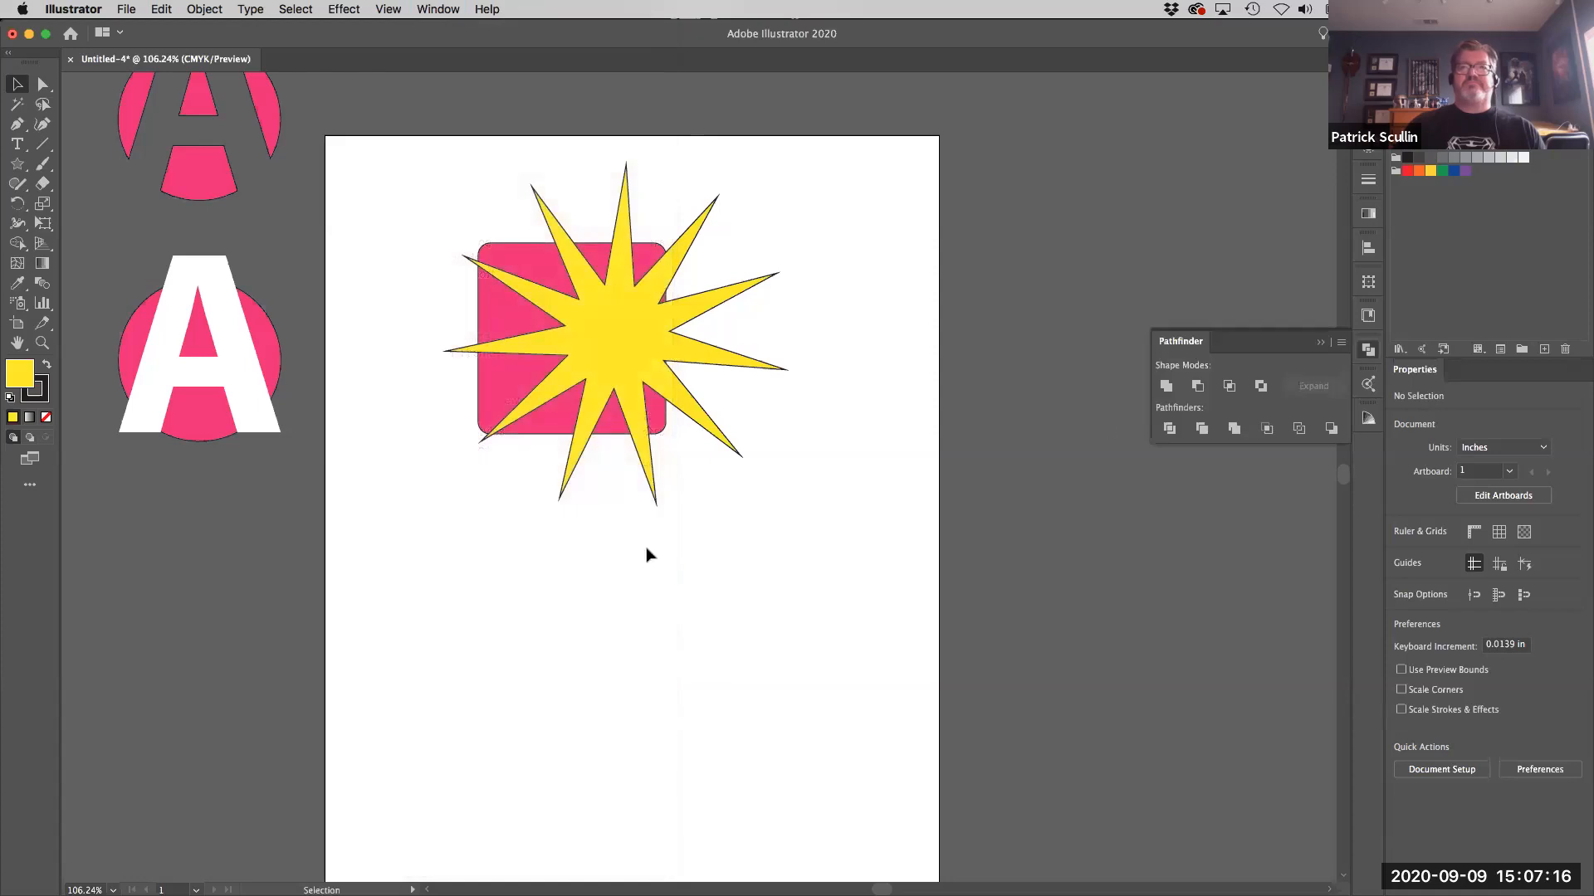
pyautogui.moveTo(1188, 341); pyautogui.dragTo(885, 280)
pyautogui.press('super+equal')
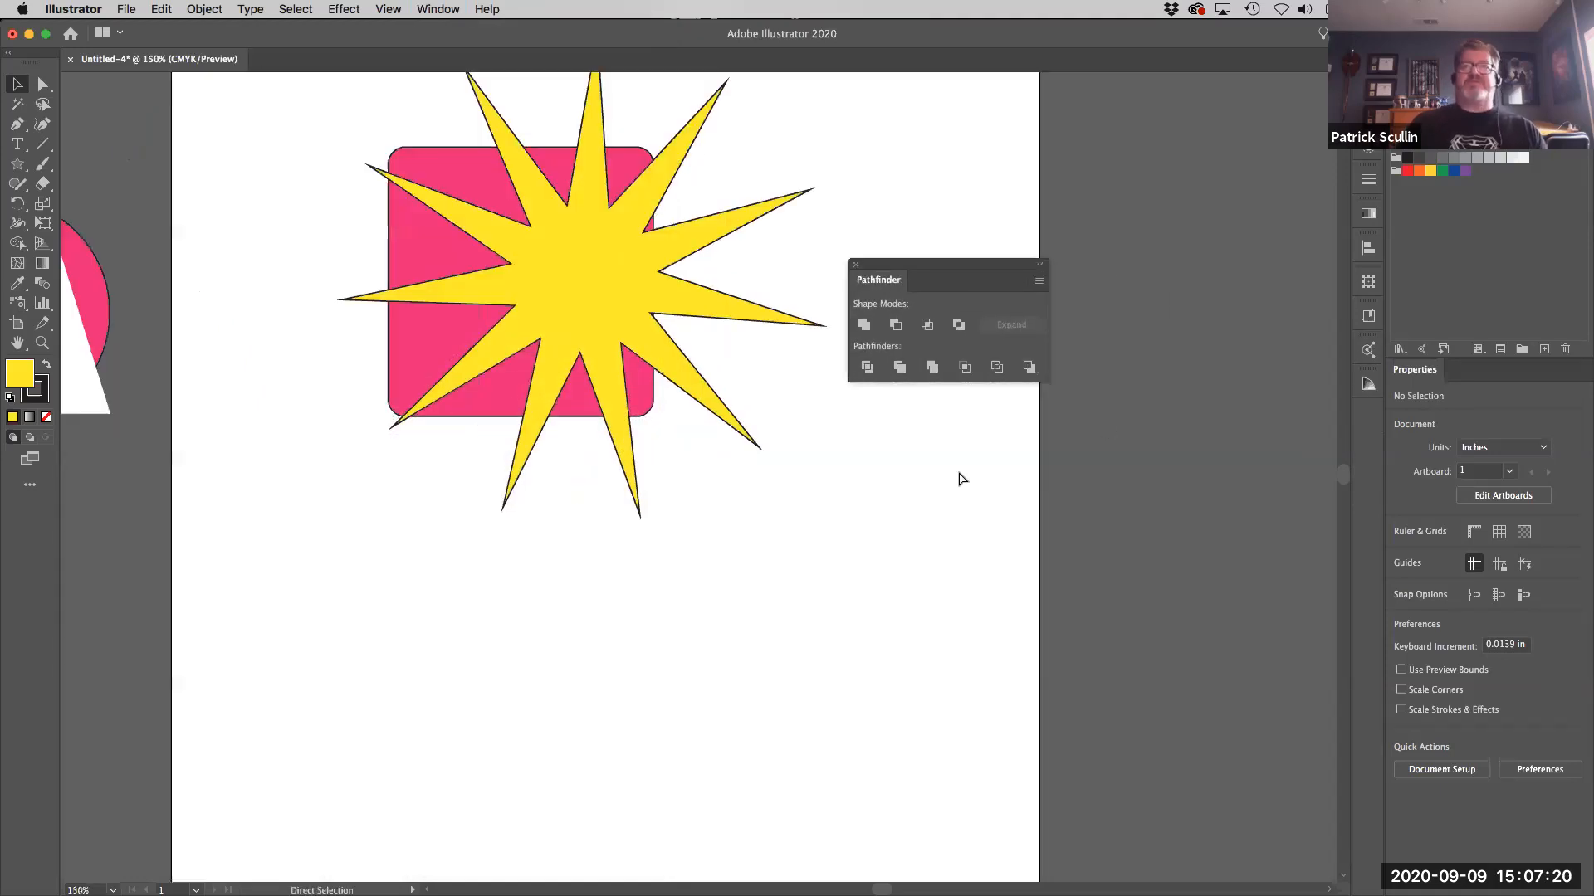
pyautogui.moveTo(745, 572); pyautogui.dragTo(742, 568)
pyautogui.moveTo(955, 265); pyautogui.dragTo(933, 254)
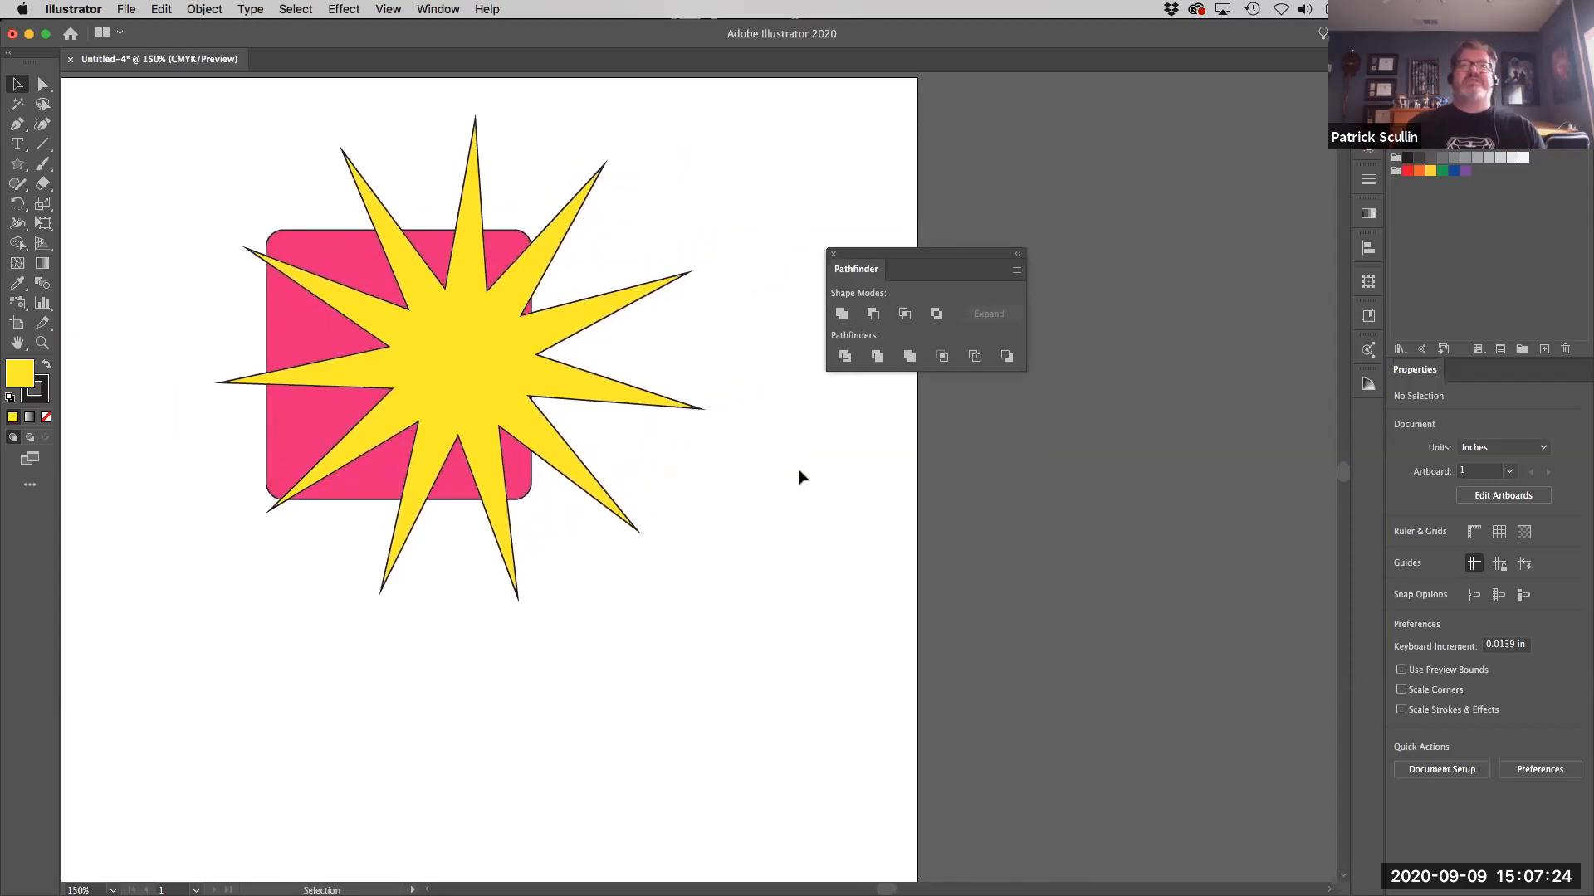
# Nudge the yellow star a little further right across the pink rounded rectangle.
pyautogui.click(458, 390)
pyautogui.moveTo(458, 385); pyautogui.dragTo(456, 385)
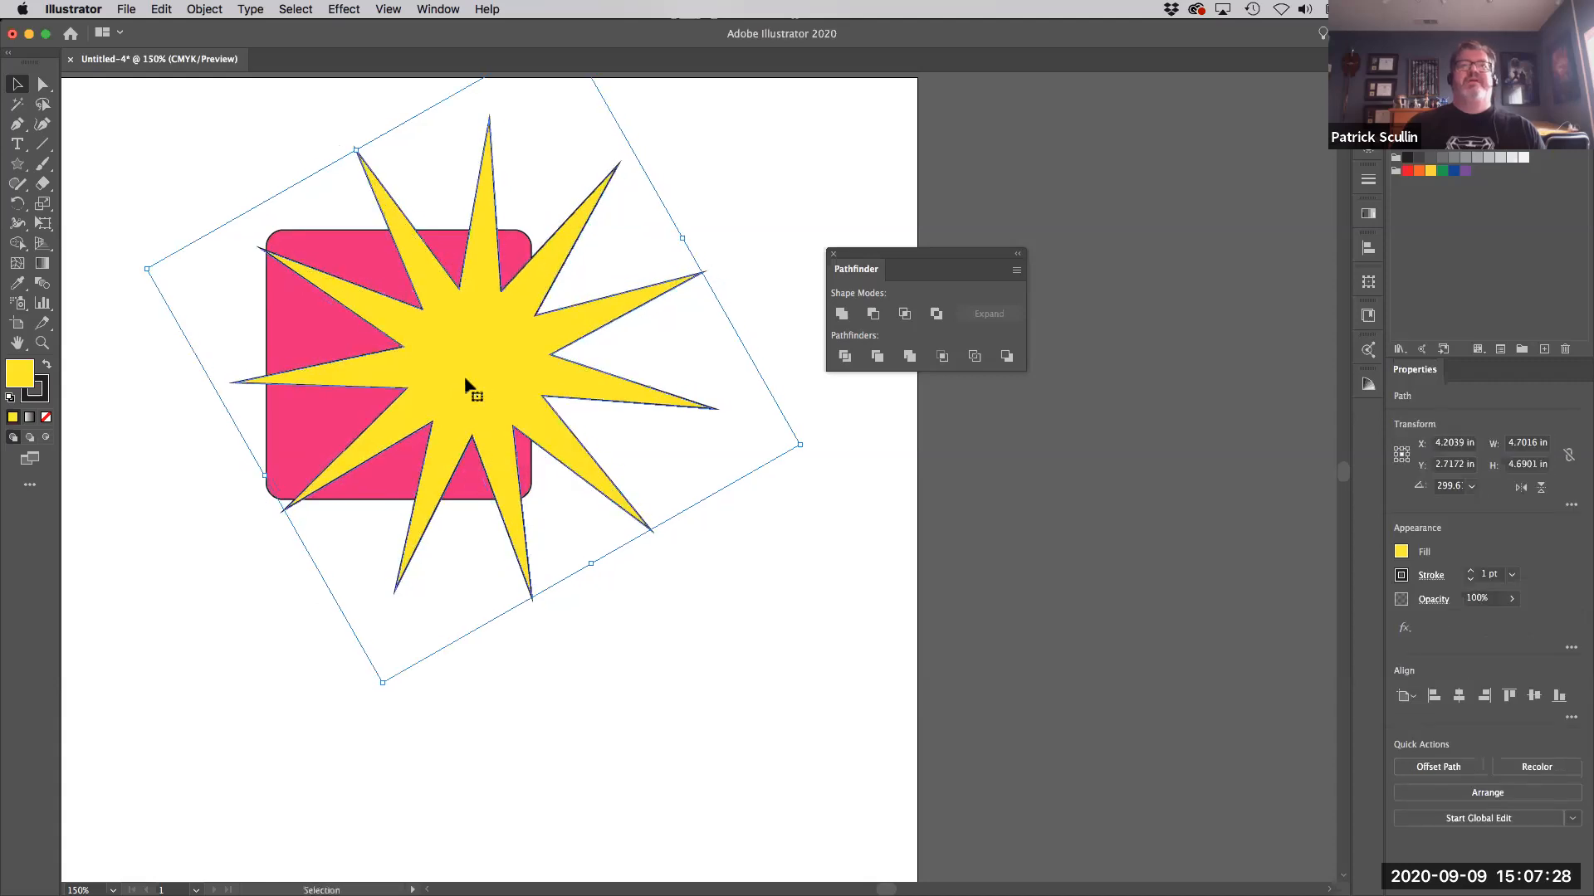
pyautogui.click(656, 640)
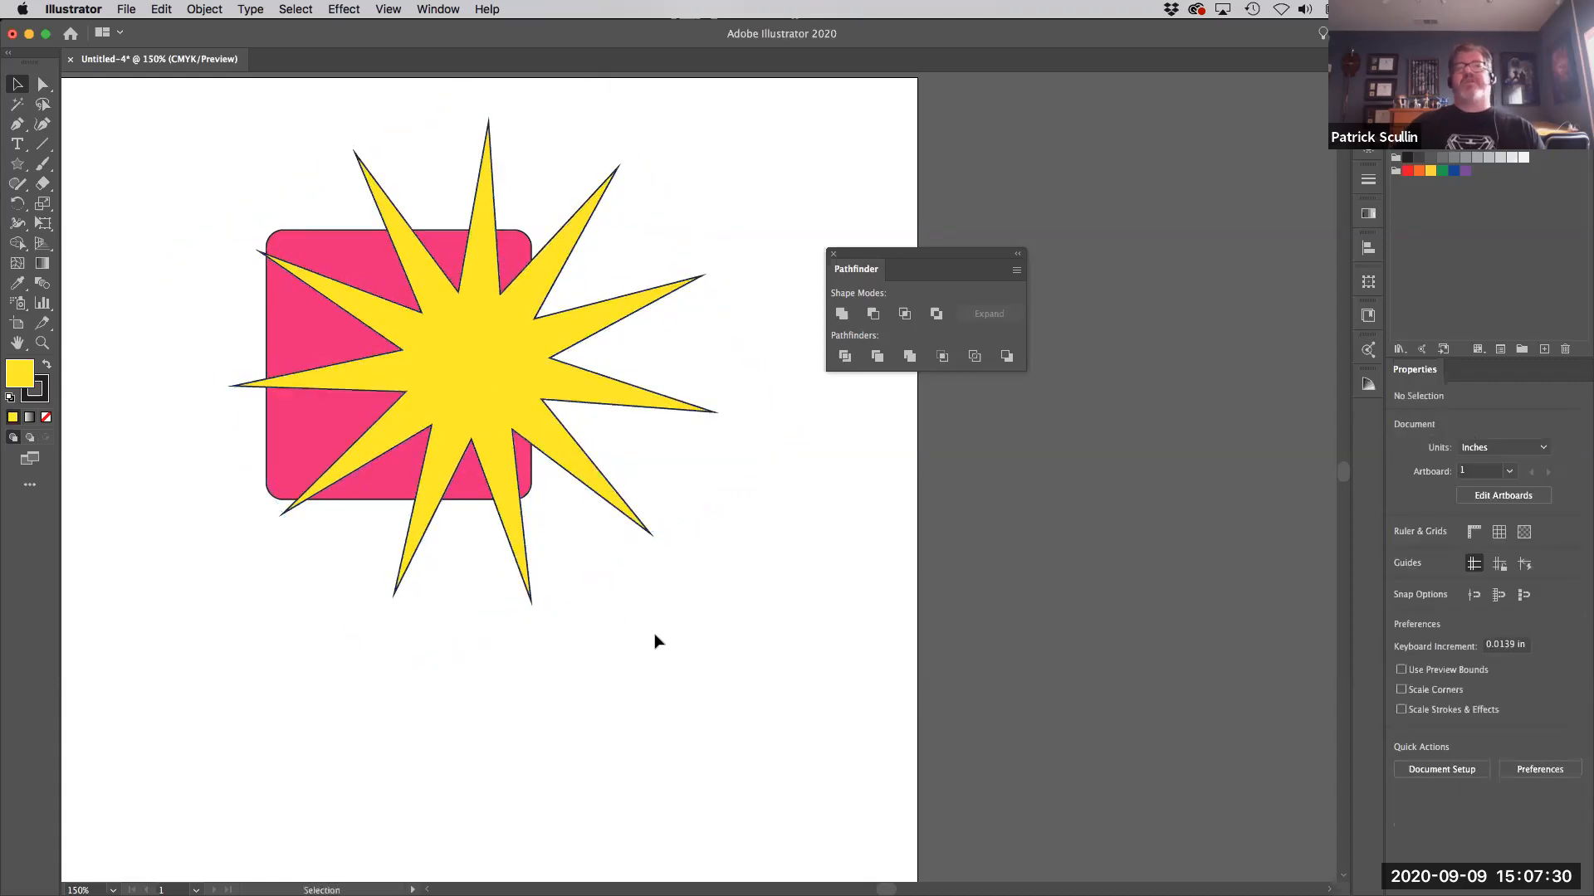
# Select the star and rounded rectangle together and try Pathfinder's Unite on them, undoing each attempt.
pyautogui.moveTo(176, 127); pyautogui.dragTo(776, 613)
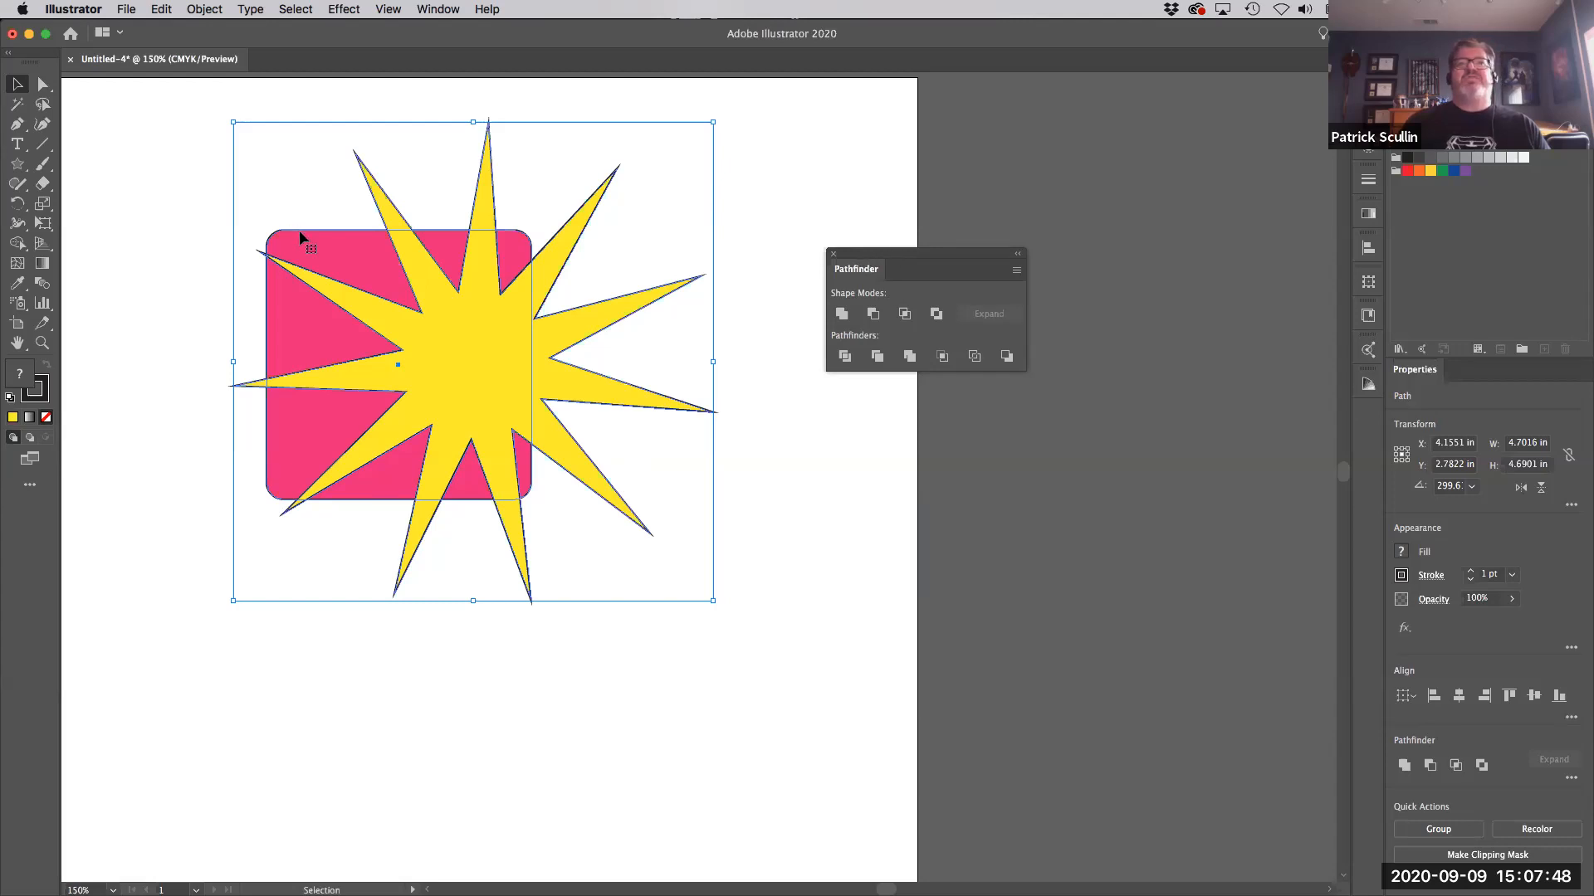
pyautogui.click(841, 314)
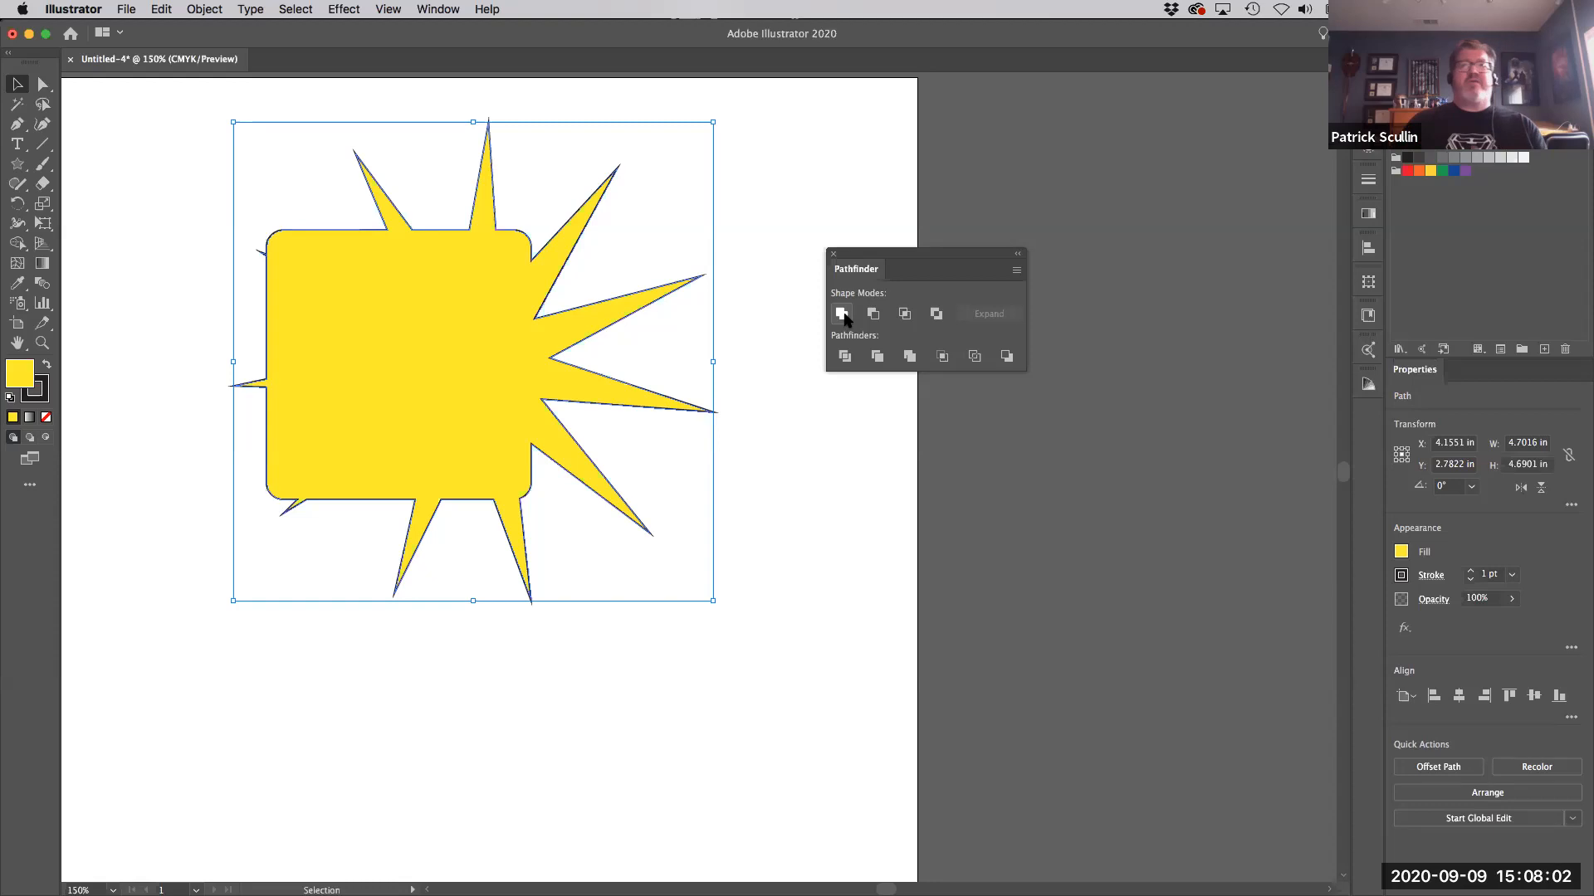
pyautogui.press('super+z')
pyautogui.press('super+z')
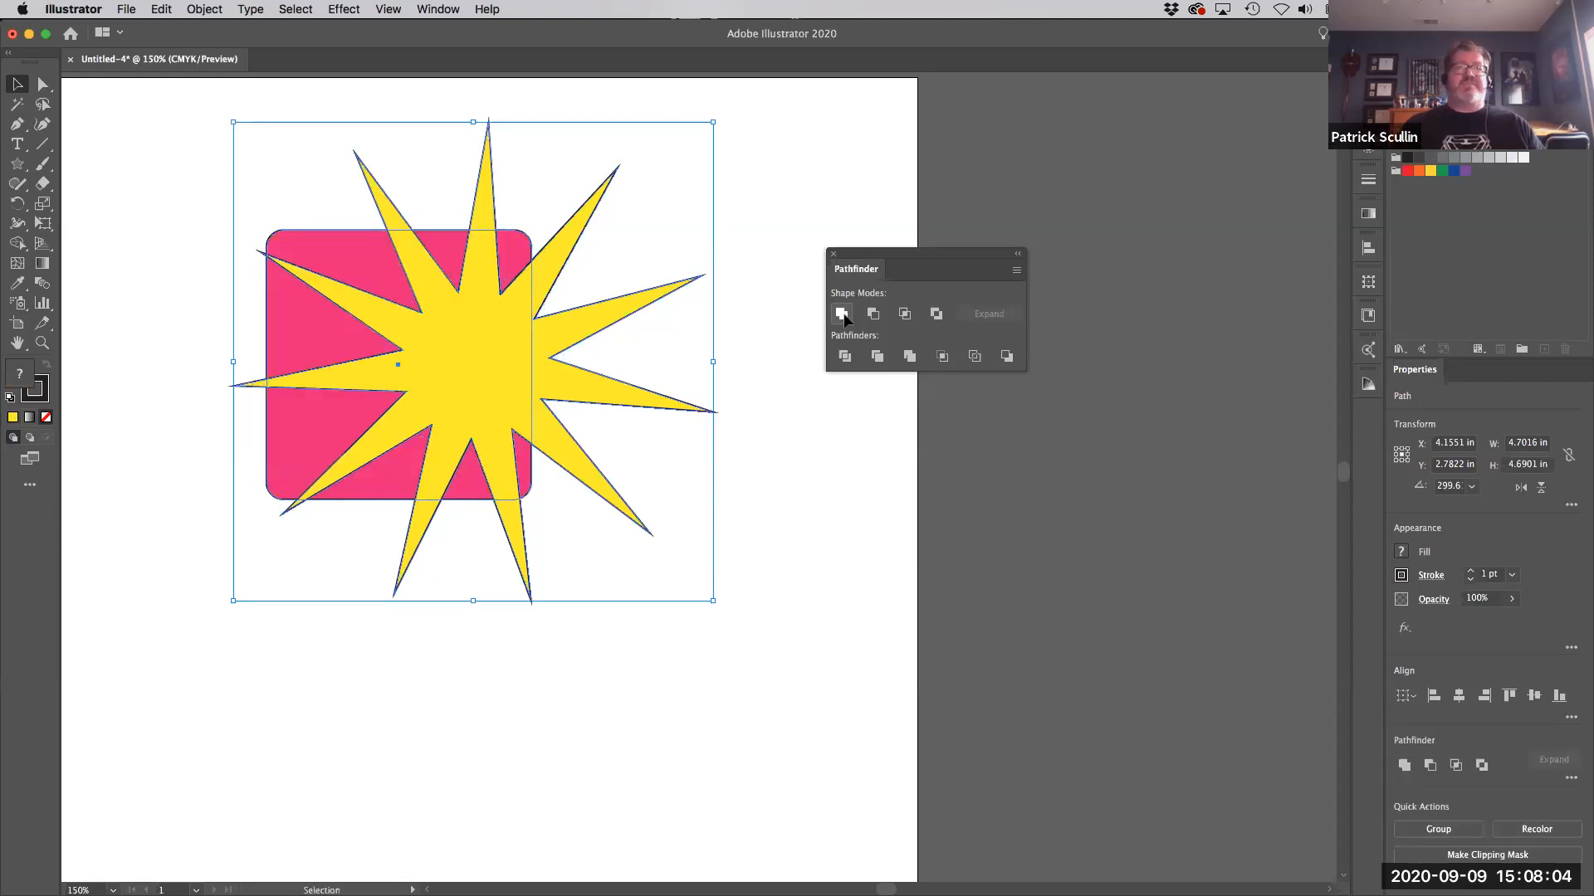
pyautogui.click(841, 313)
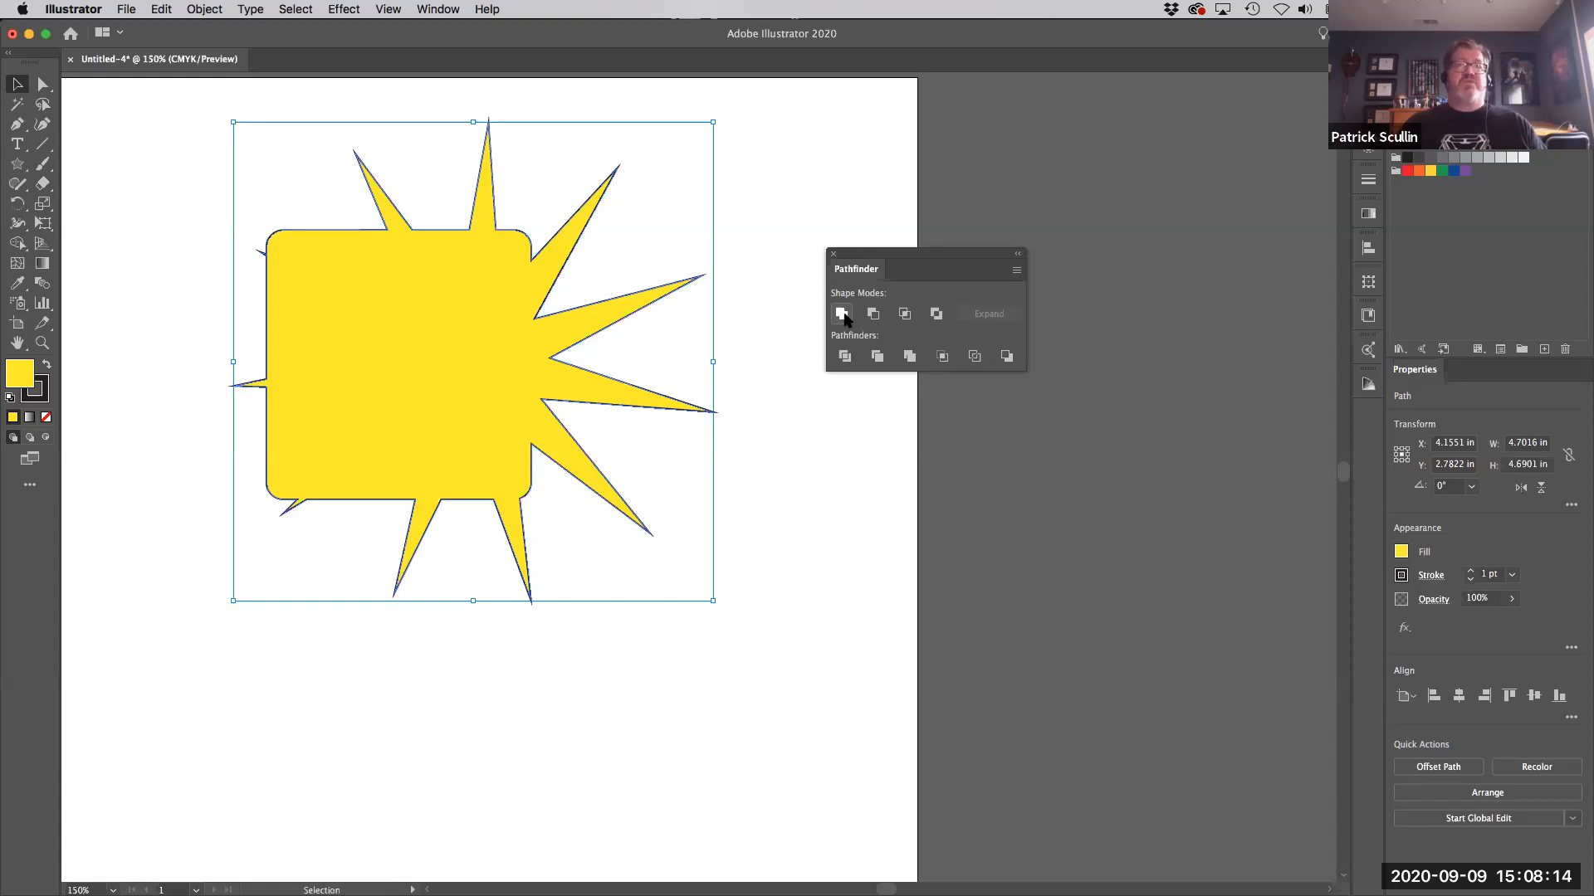
pyautogui.press('super+z')
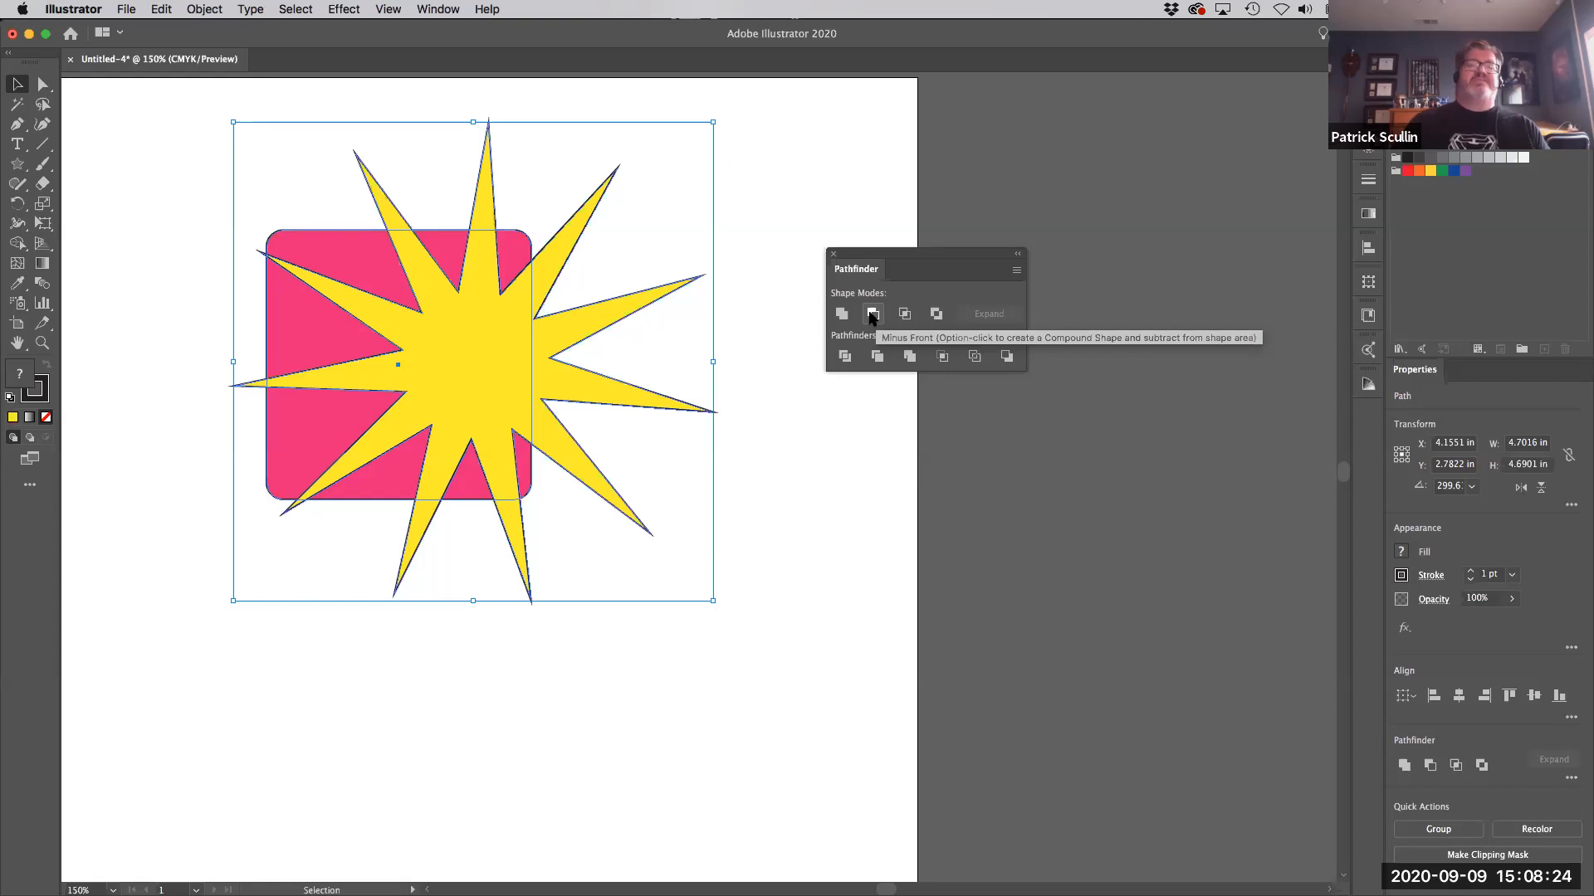
# Try Minus Front and Intersect on the star and rounded rectangle, undoing each one.
pyautogui.click(872, 316)
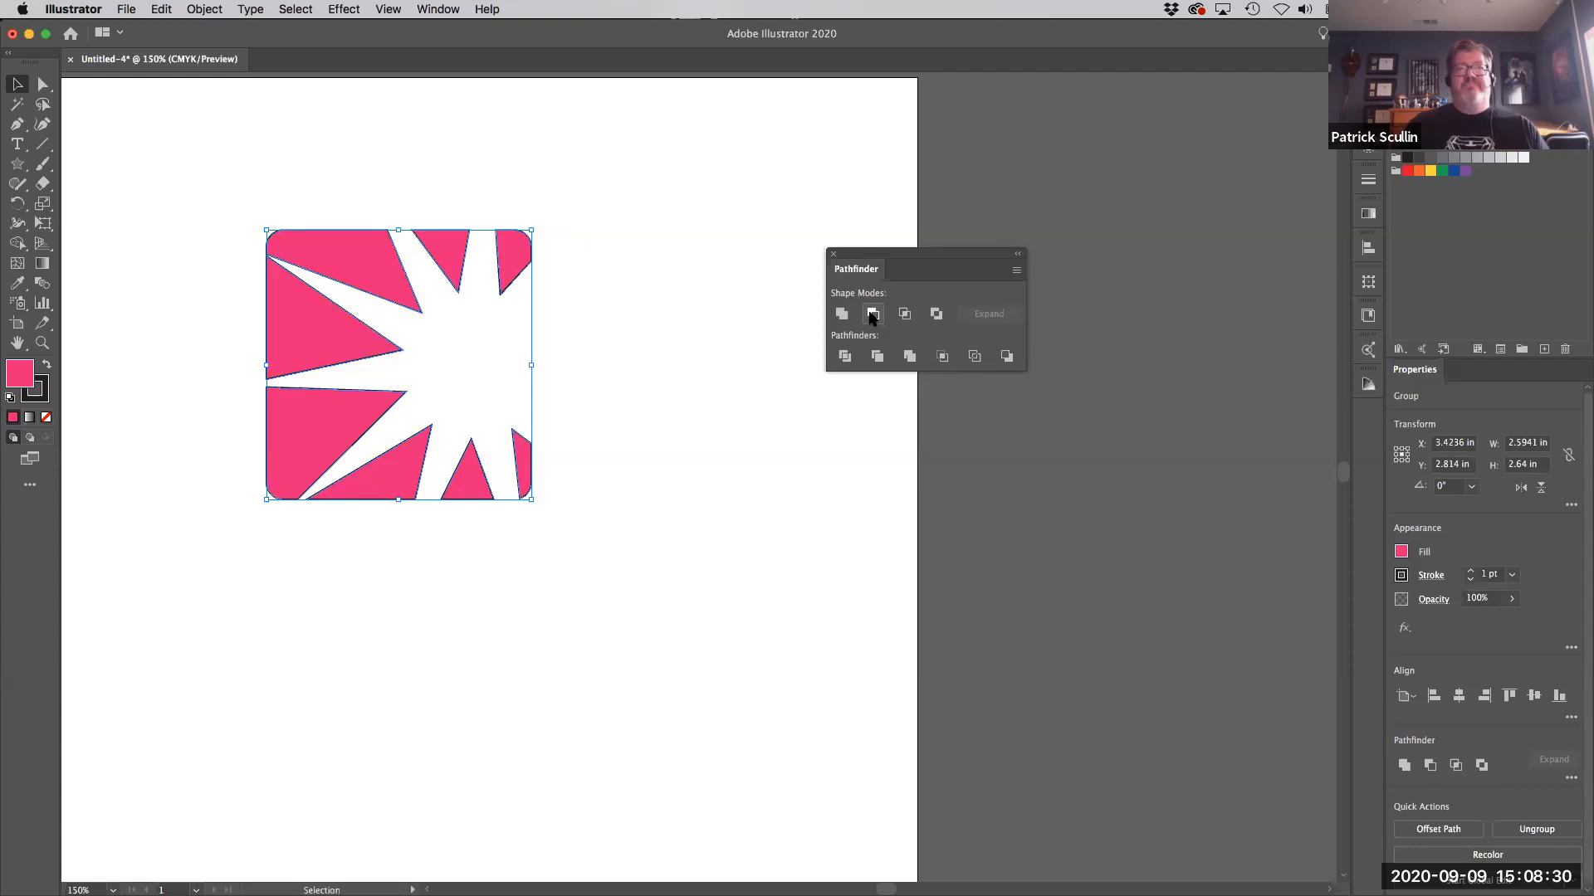
pyautogui.press('super+z')
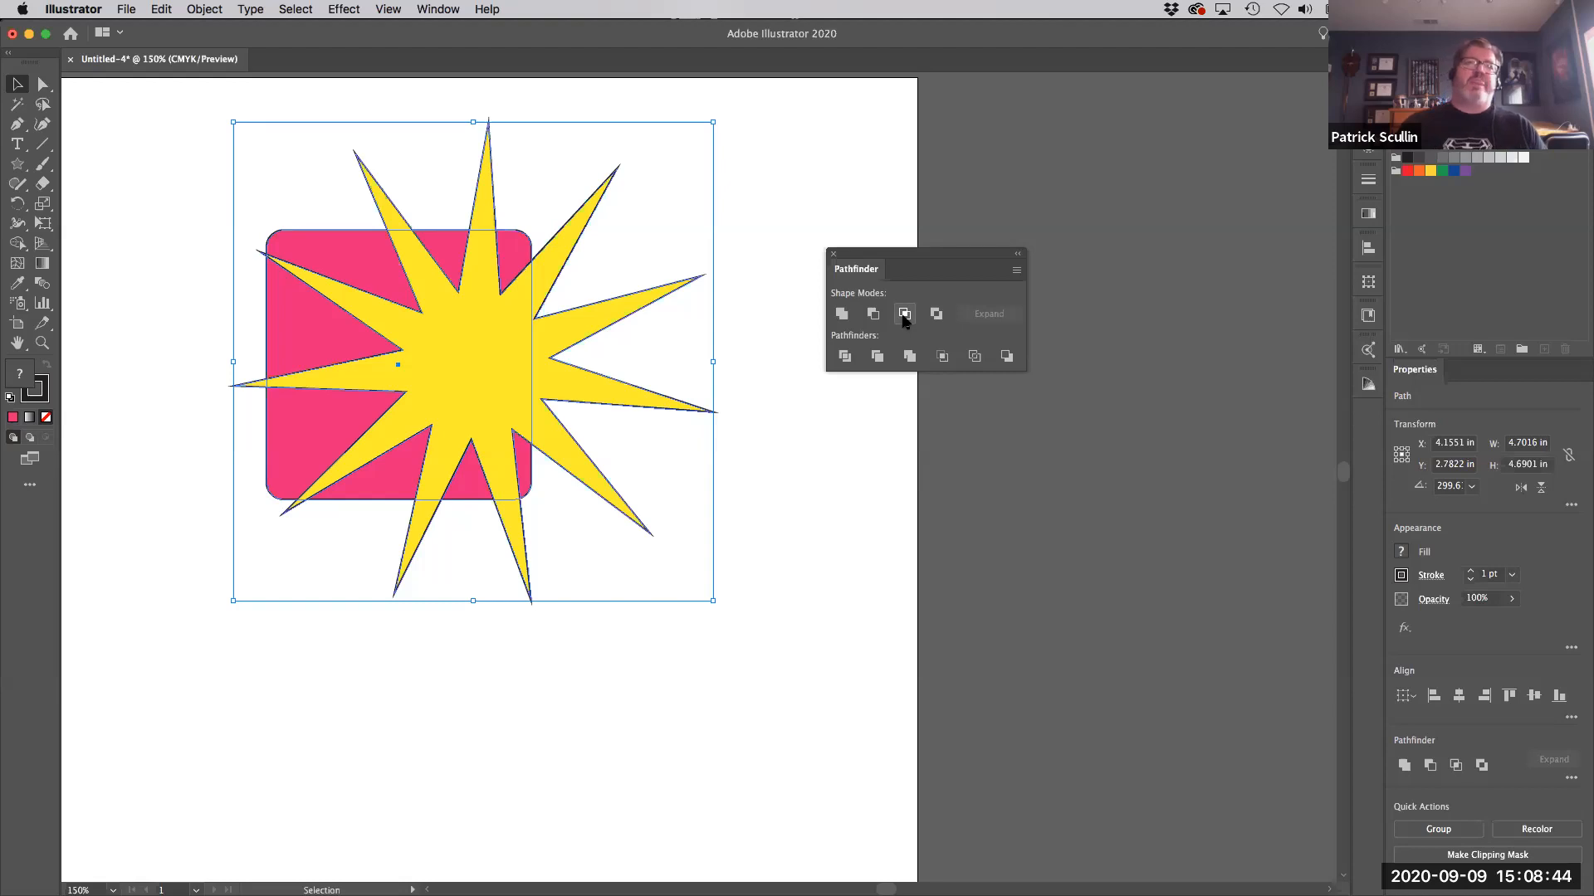
pyautogui.click(904, 318)
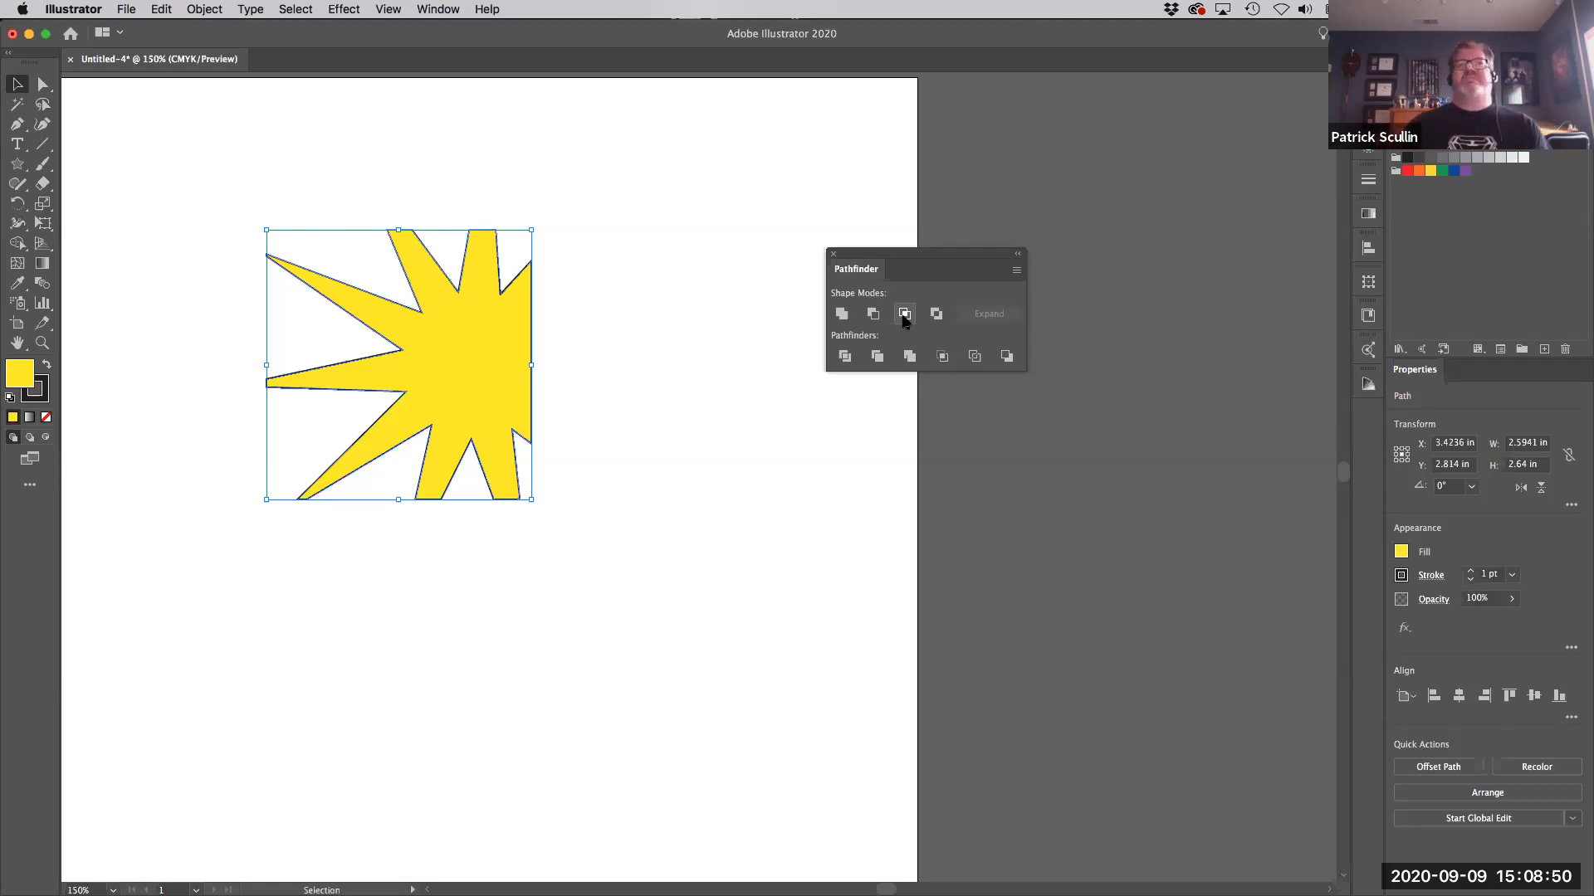
pyautogui.press('cmd+z')
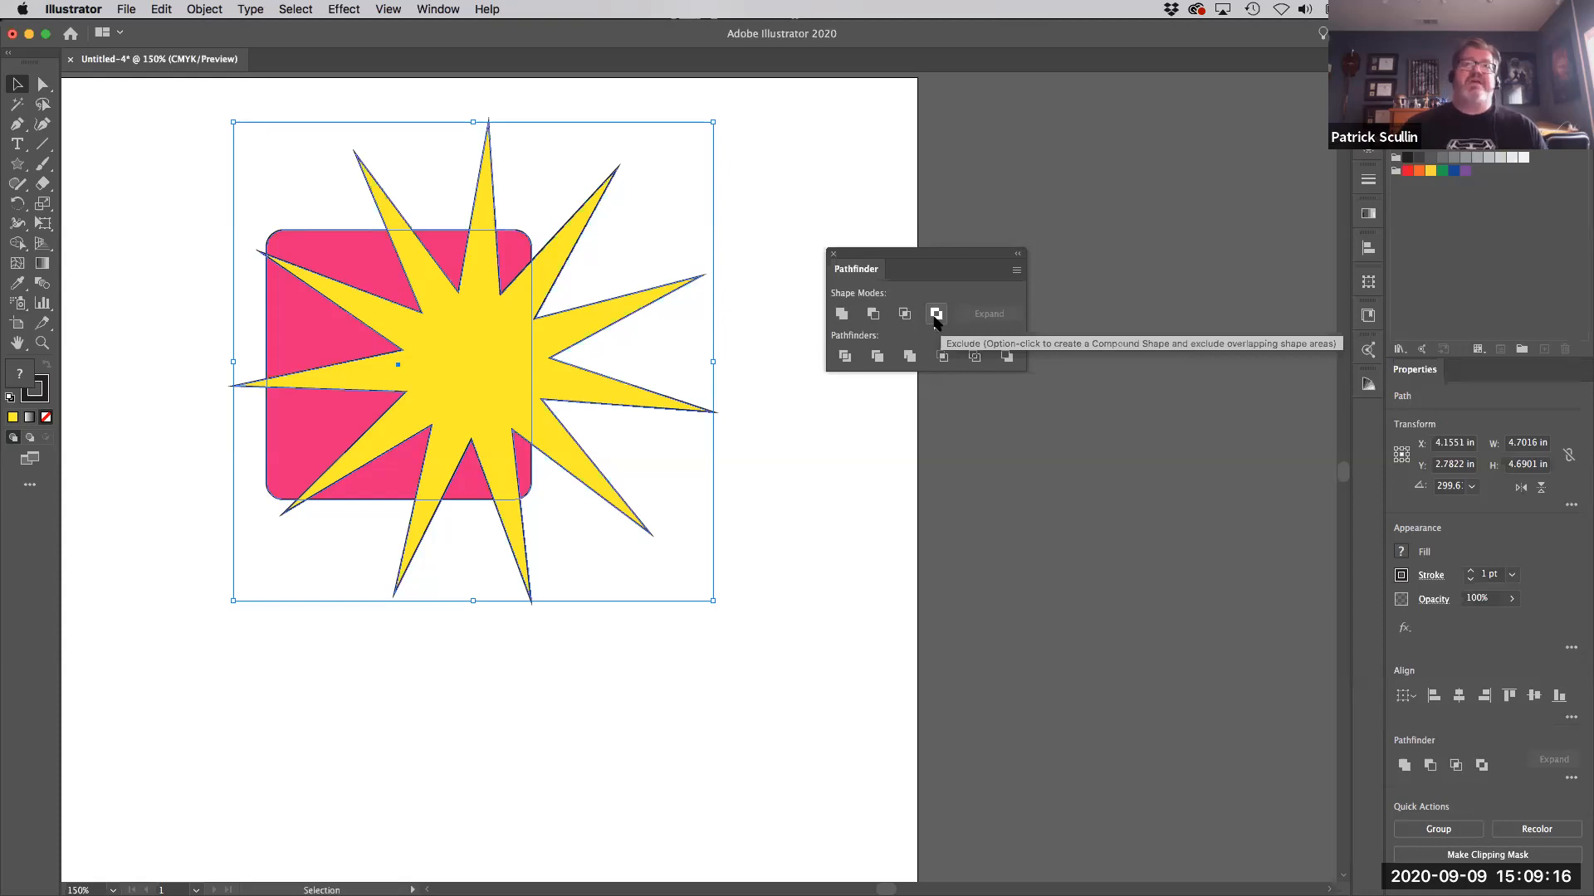
# Try Exclude on the star and rounded rectangle, move the result off the artboard, and undo both changes.
pyautogui.click(934, 319)
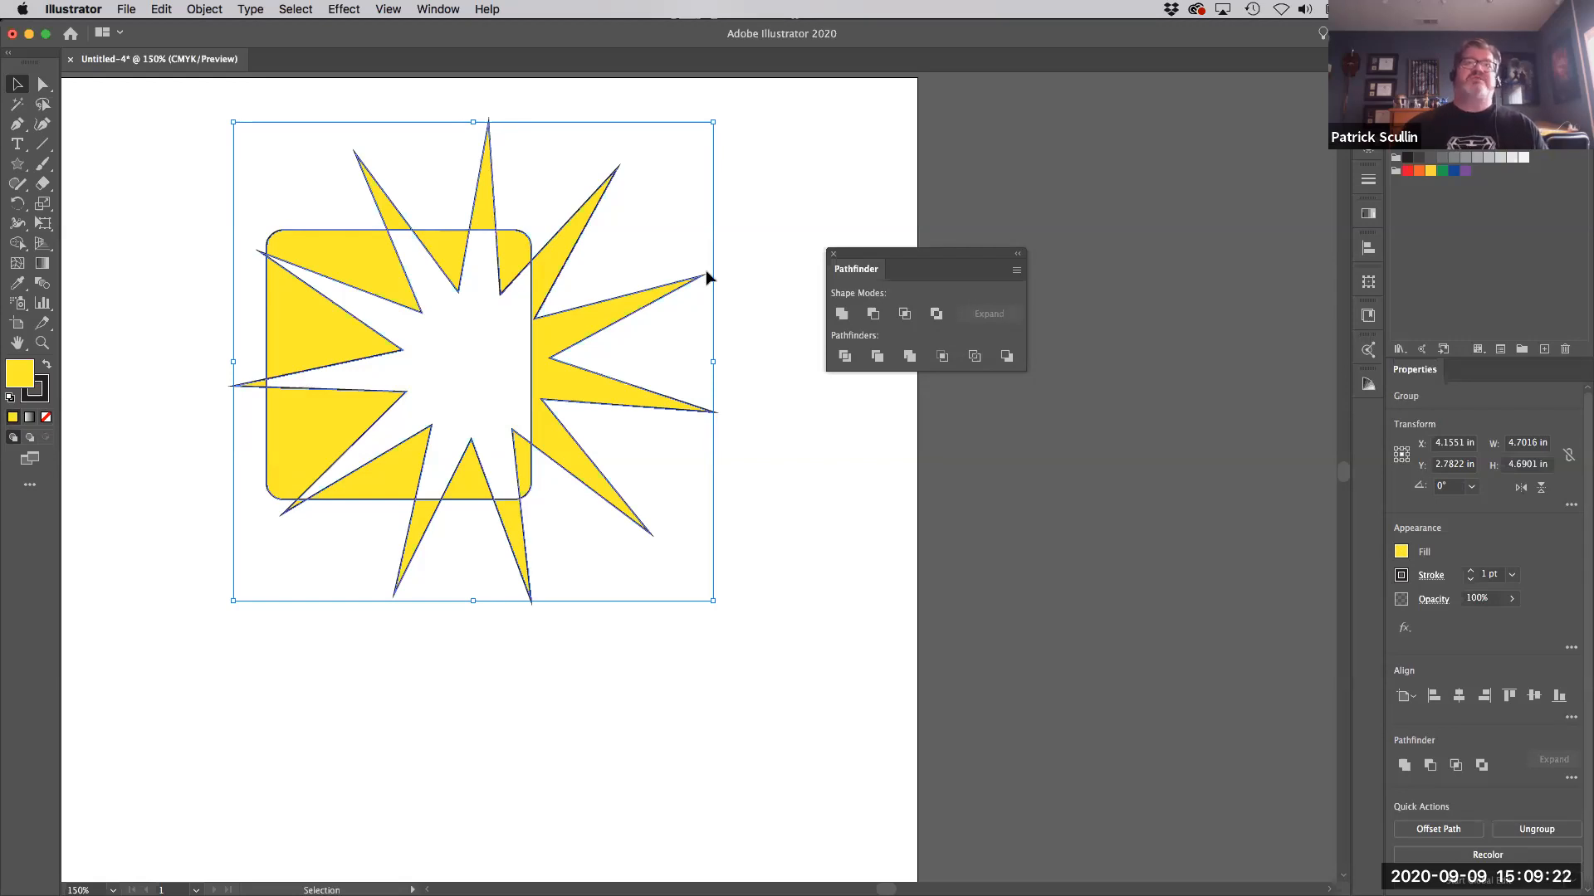
pyautogui.moveTo(318, 319); pyautogui.dragTo(1039, 491)
pyautogui.press('space')
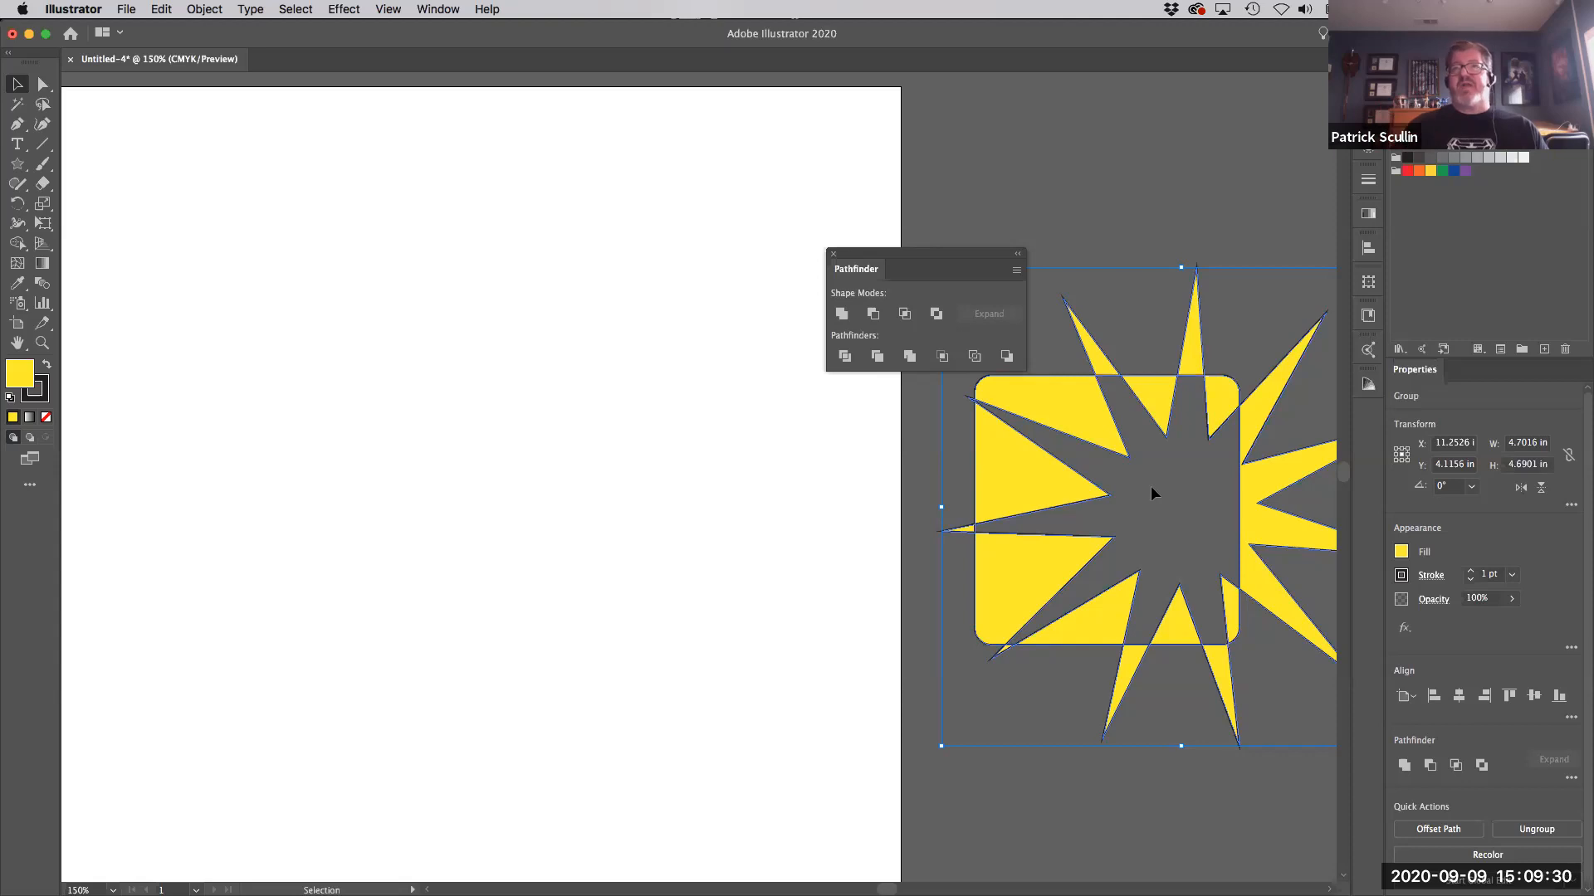
pyautogui.press('super+z')
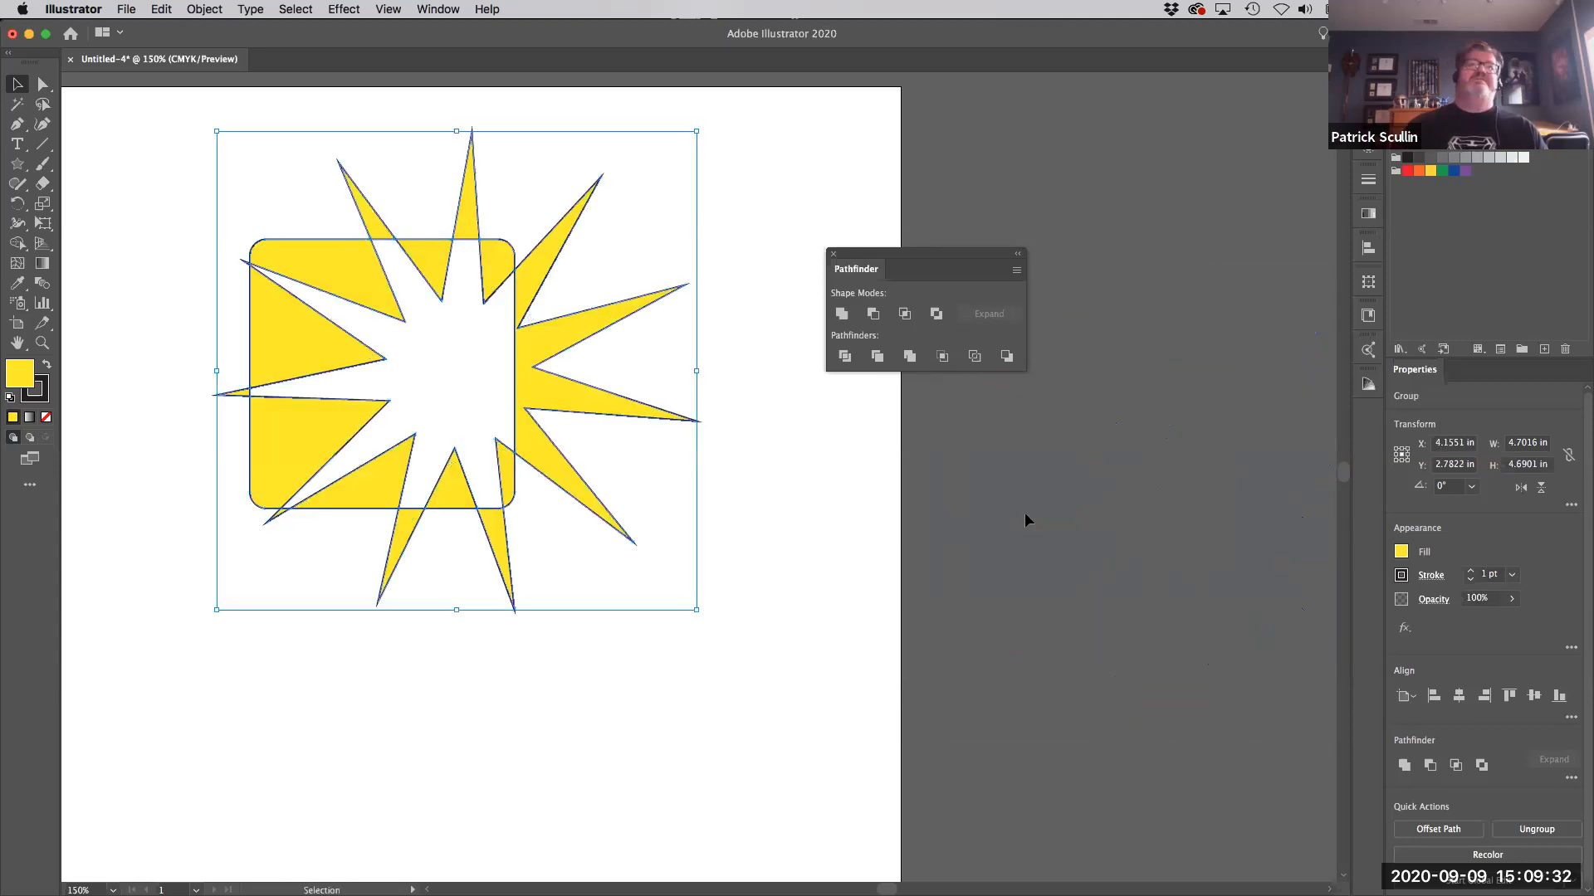
pyautogui.press('super+z')
# Draw a yellow circle about 2.02 in across below the star.
pyautogui.moveTo(241, 316); pyautogui.dragTo(220, 198)
pyautogui.click(16, 165)
pyautogui.moveTo(17, 165); pyautogui.dragTo(91, 204)
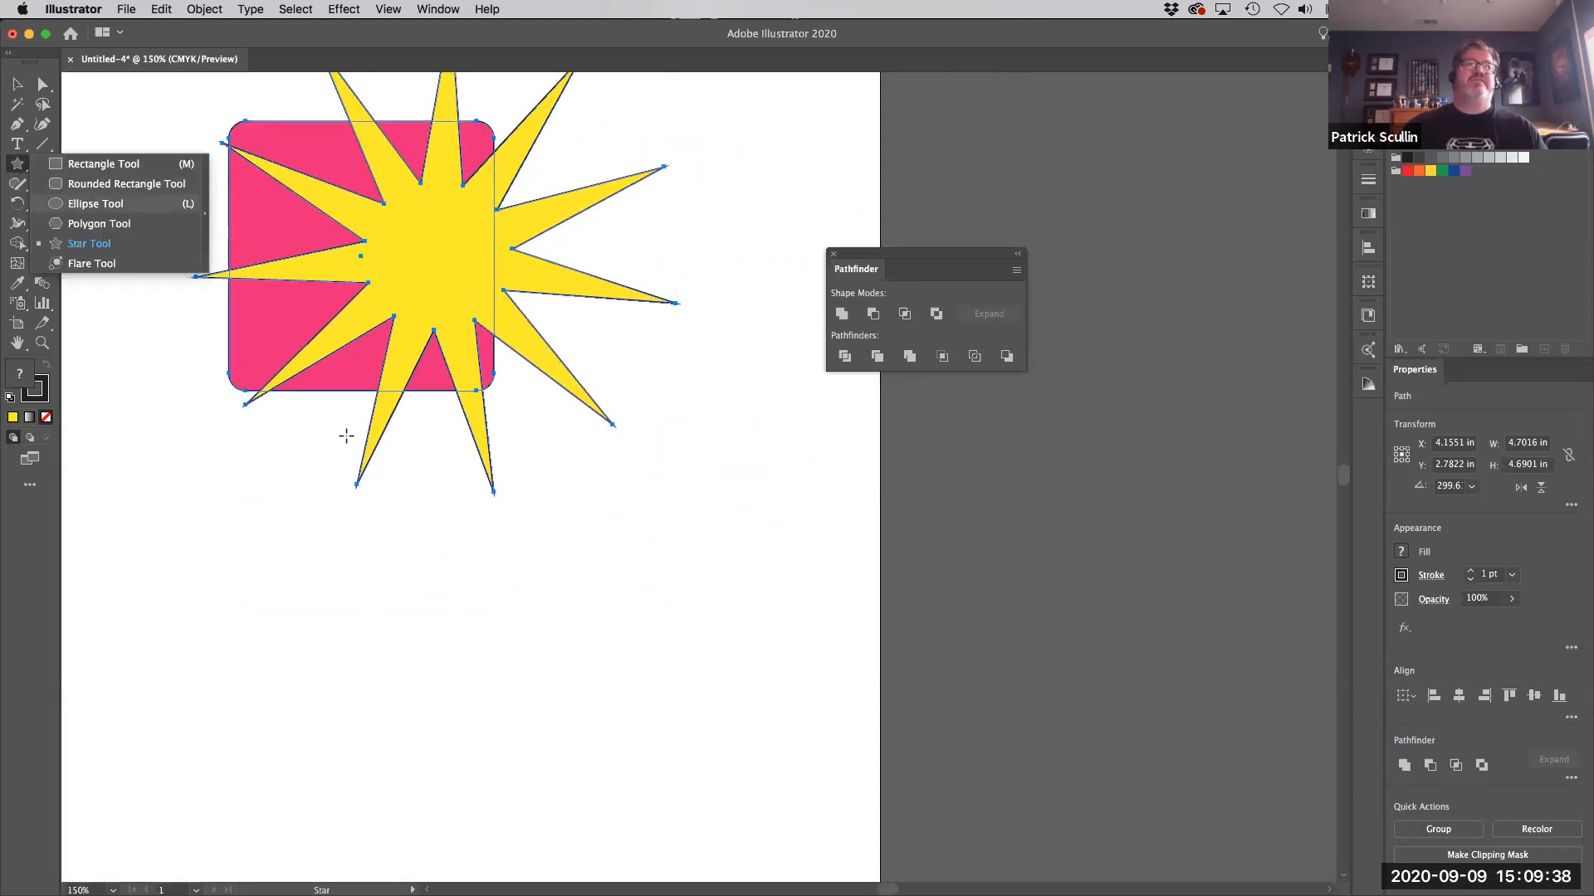
pyautogui.moveTo(594, 599); pyautogui.dragTo(697, 702)
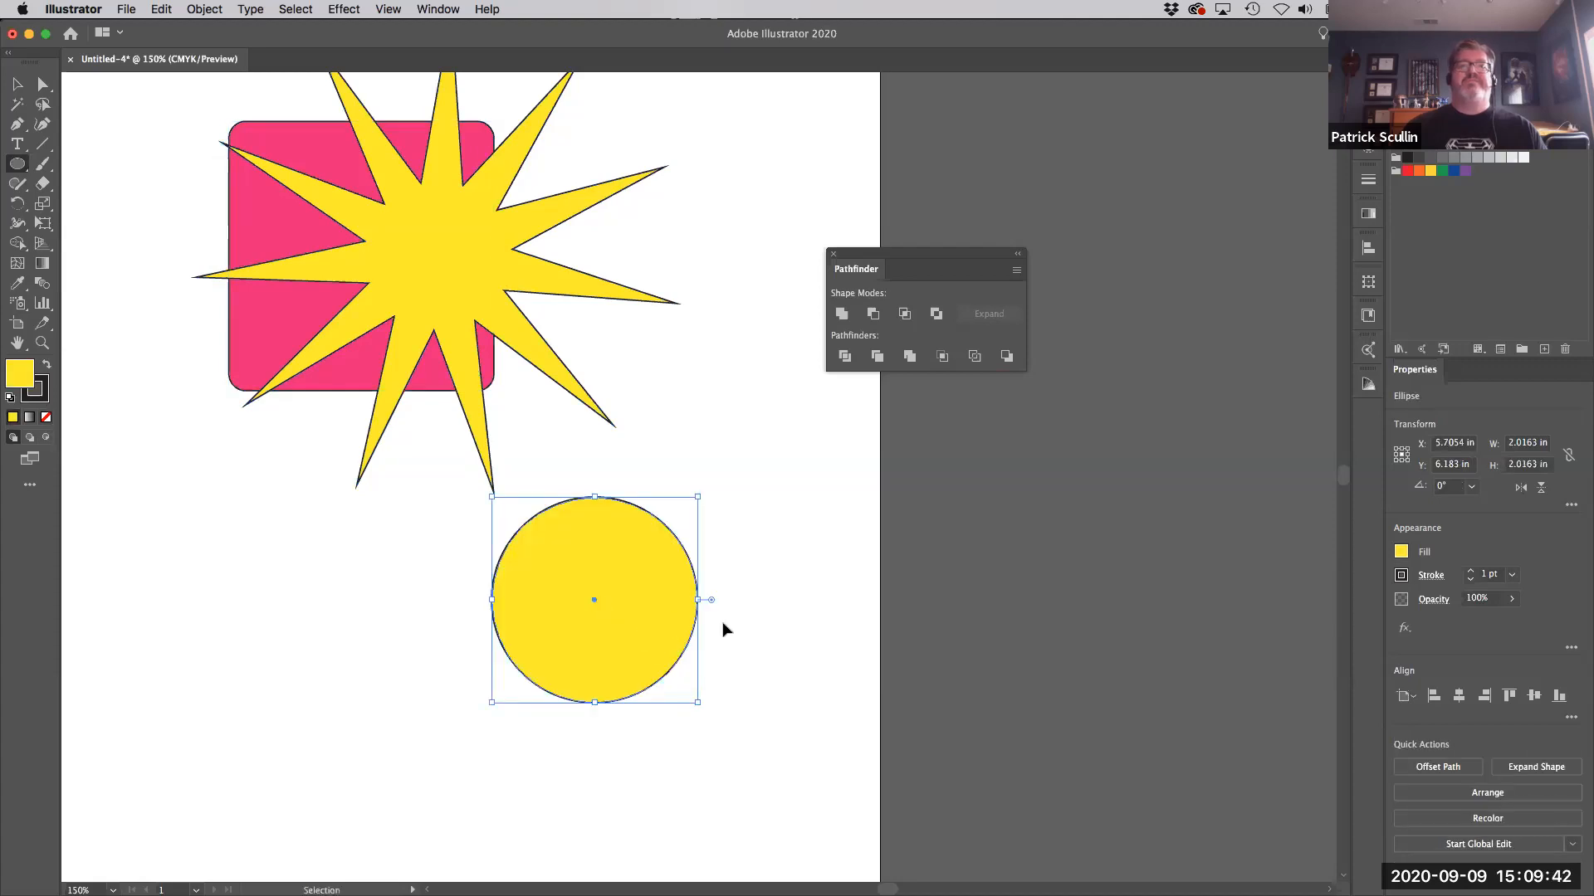
# Draw a smaller circle about 1.22 in across centred in the yellow circle and fill it red.
pyautogui.press('super+shift+a')
pyautogui.moveTo(597, 600); pyautogui.dragTo(689, 641)
pyautogui.click(1407, 171)
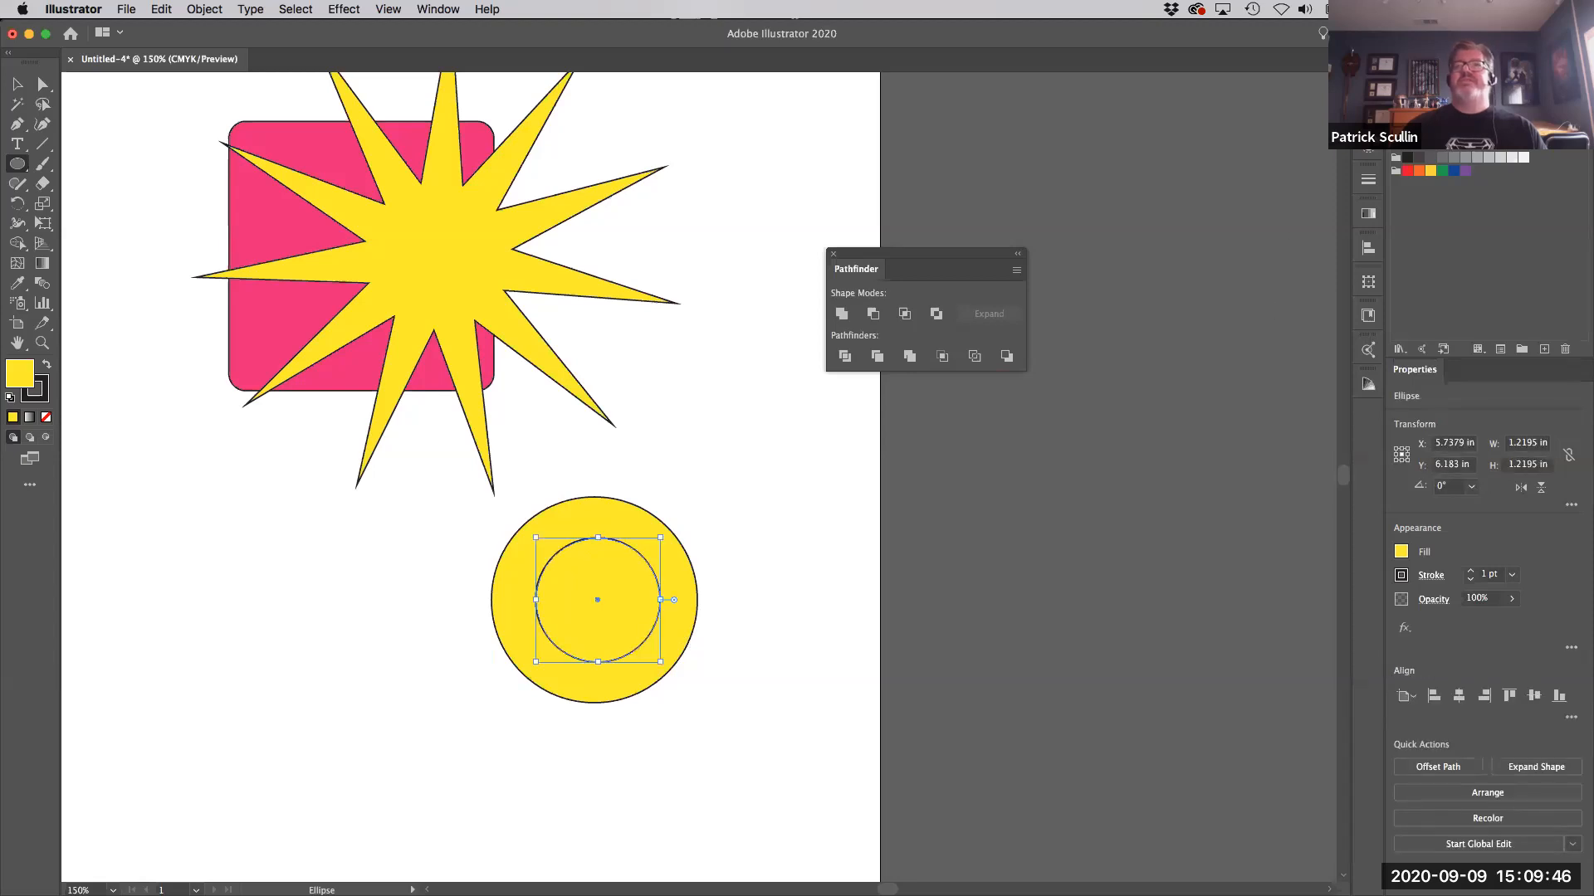
# Shift the red circle slightly right of the yellow circle's centre and apply Pathfinder's Exclude to both circles.
pyautogui.click(18, 86)
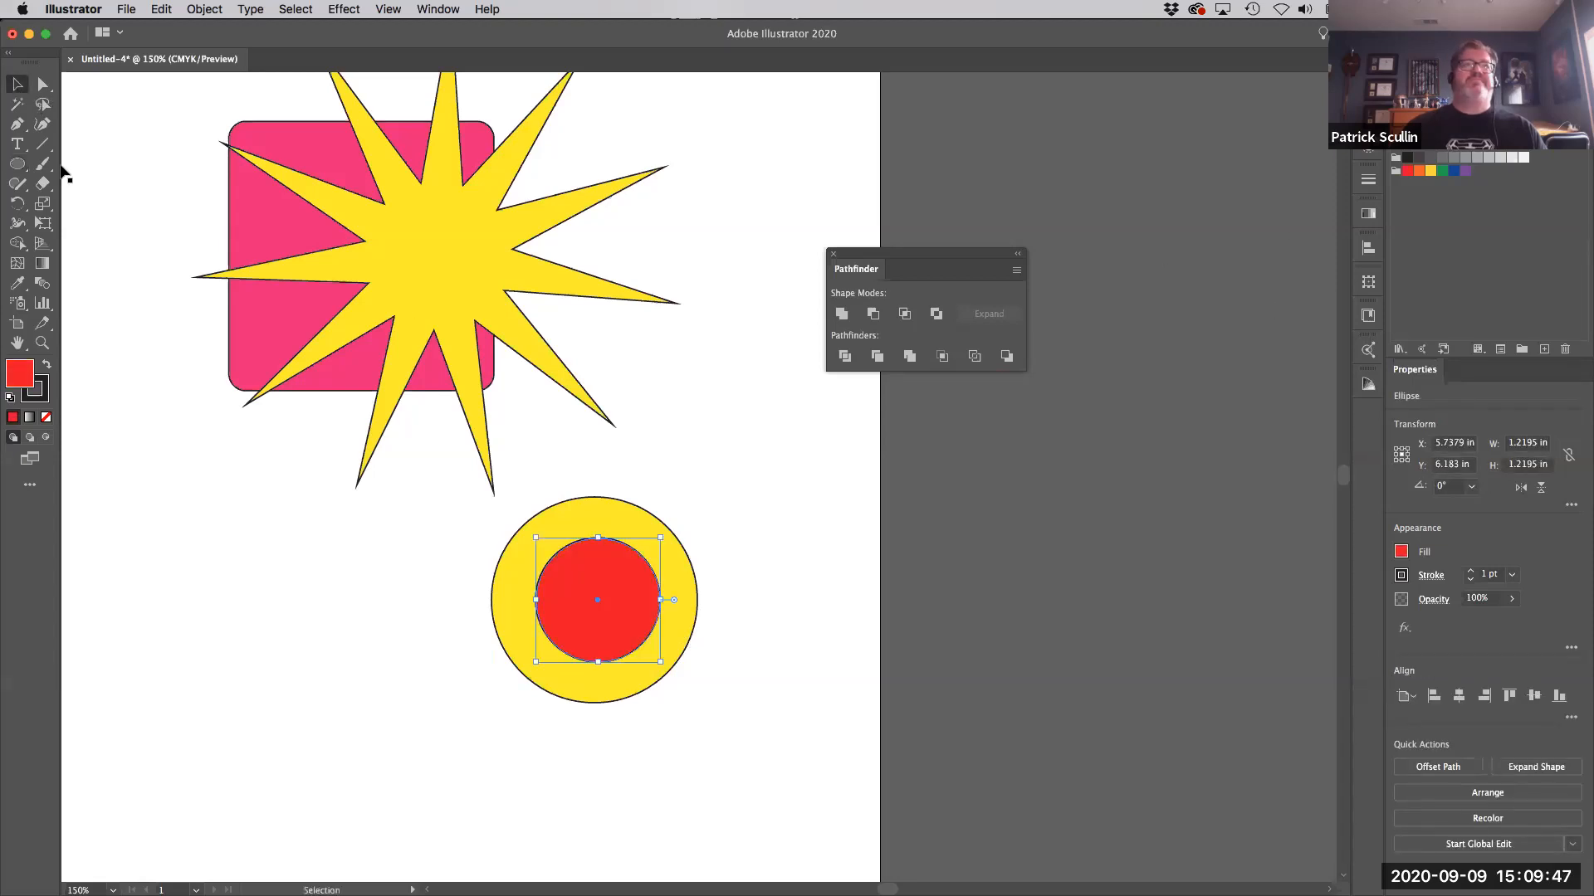
pyautogui.click(765, 646)
pyautogui.moveTo(765, 646); pyautogui.dragTo(490, 571)
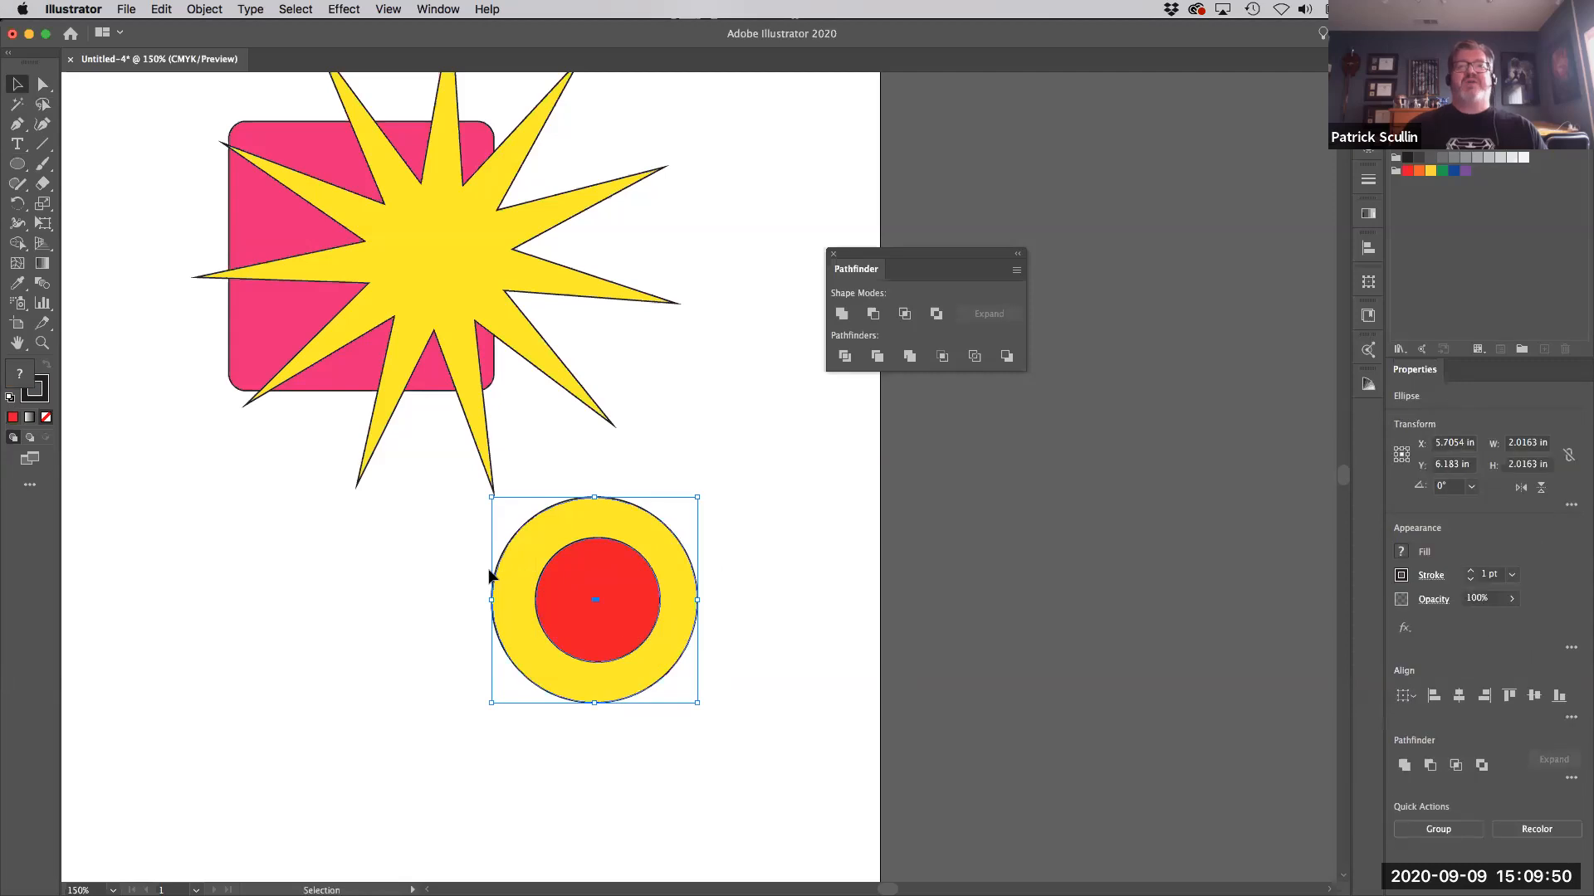
pyautogui.click(470, 573)
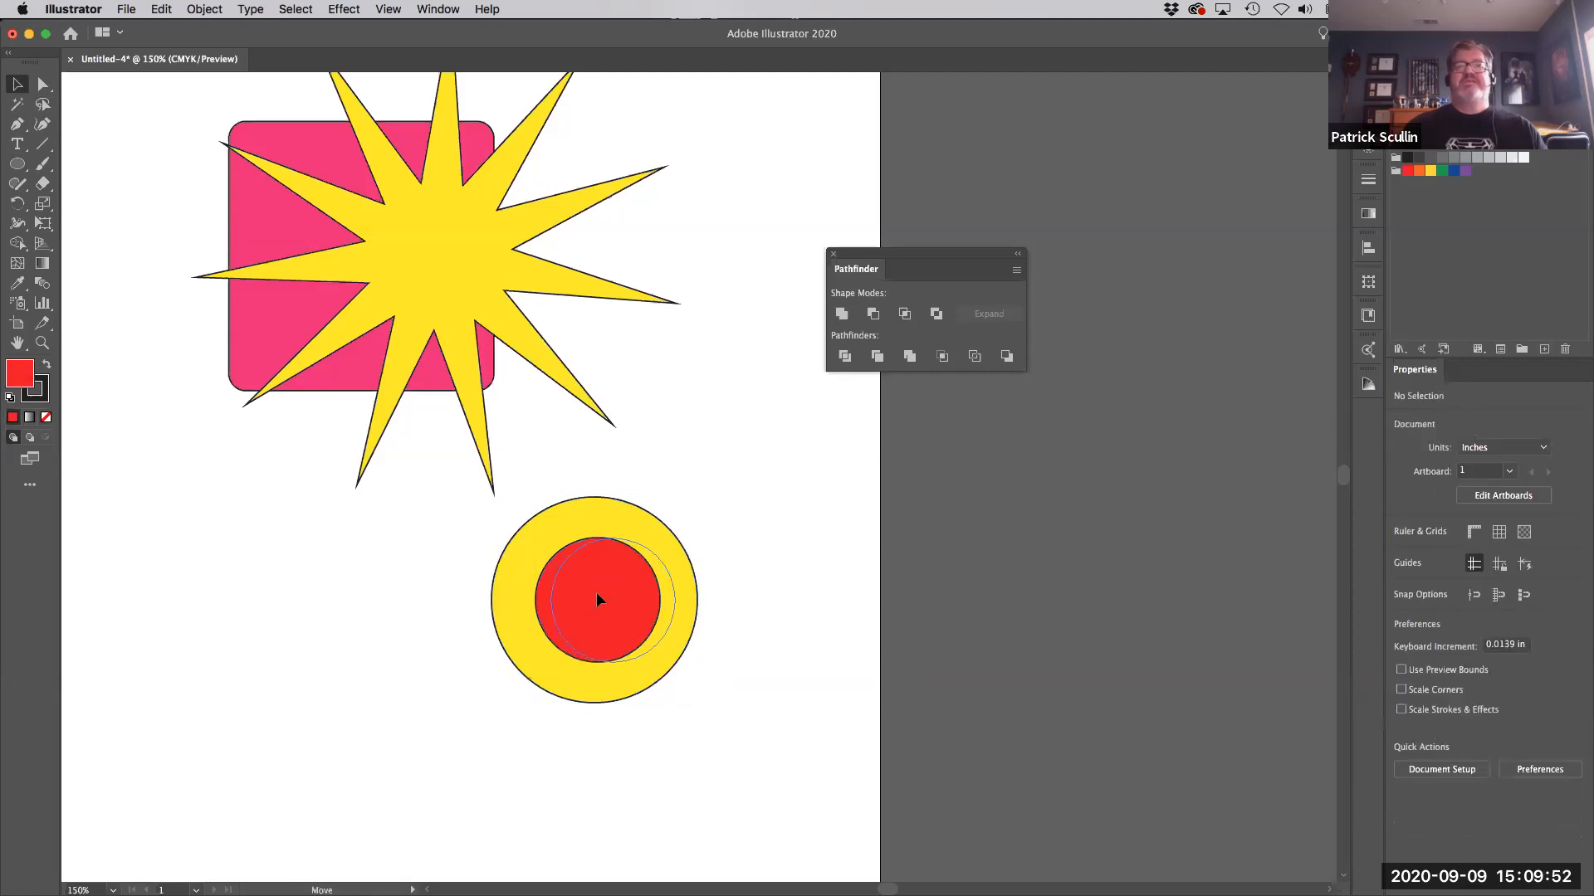
pyautogui.click(596, 591)
pyautogui.moveTo(419, 549); pyautogui.dragTo(751, 683)
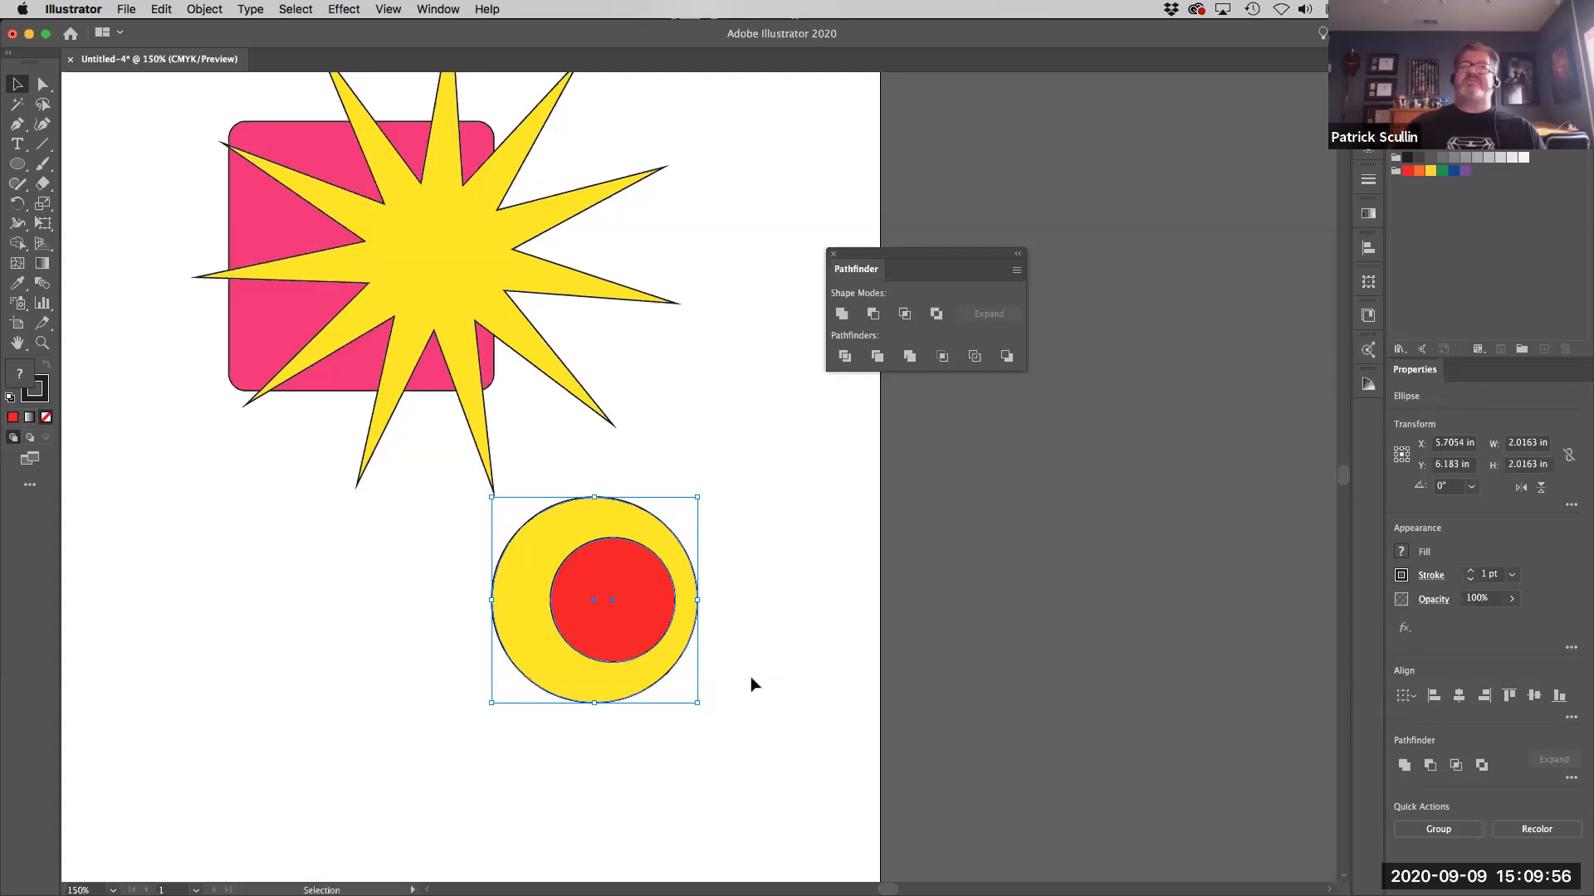
pyautogui.click(938, 314)
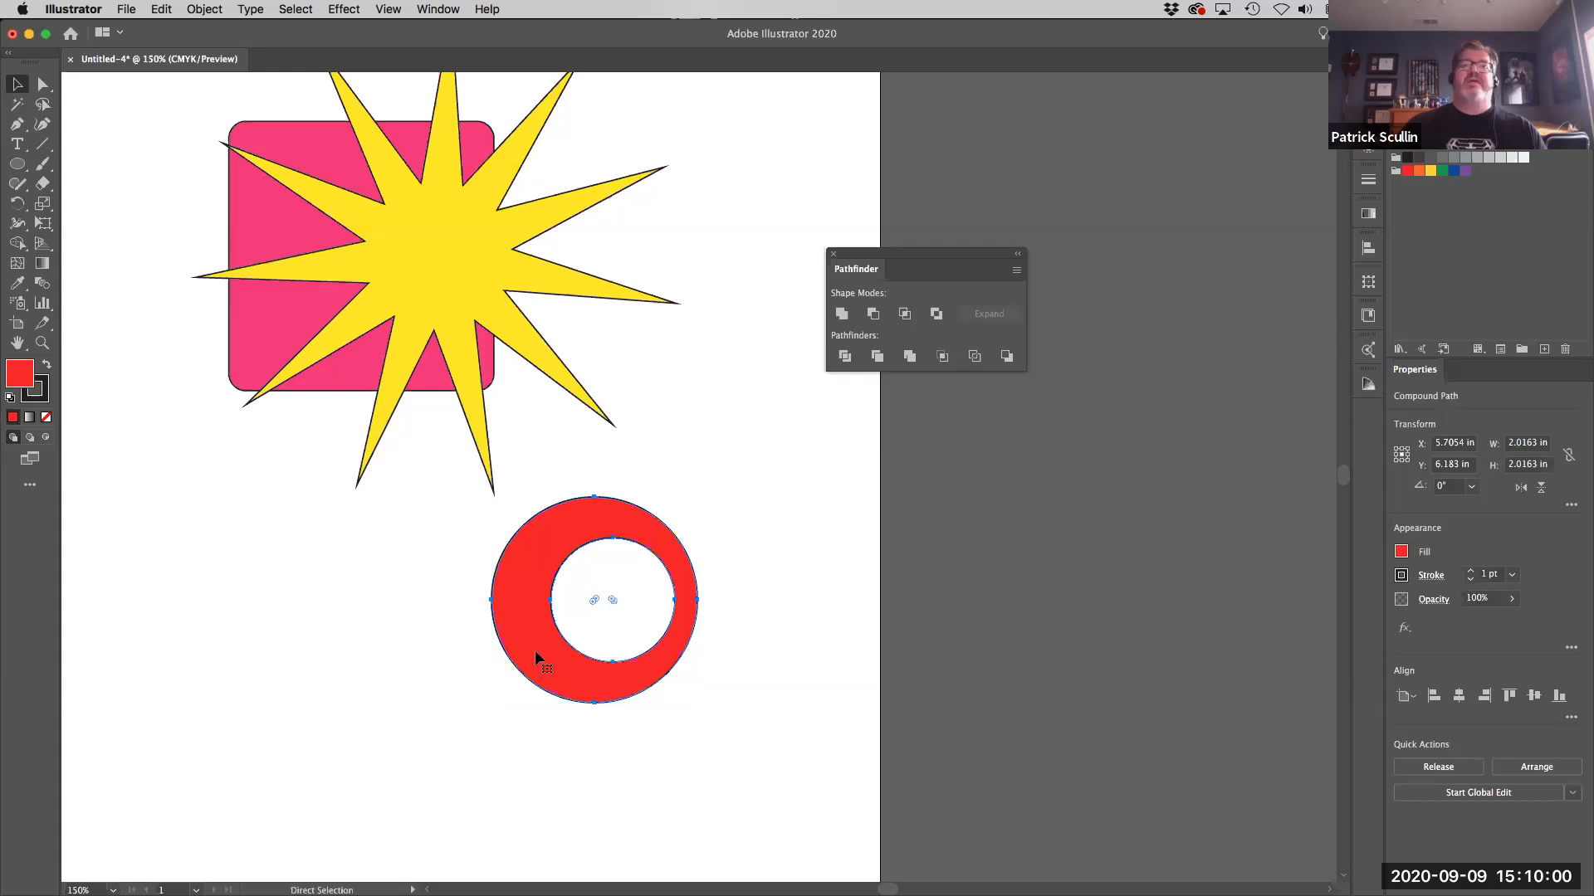
# Try moving the red ring over the artboard's edge, undo the move, and delete the ring.
pyautogui.moveTo(541, 650); pyautogui.dragTo(811, 614)
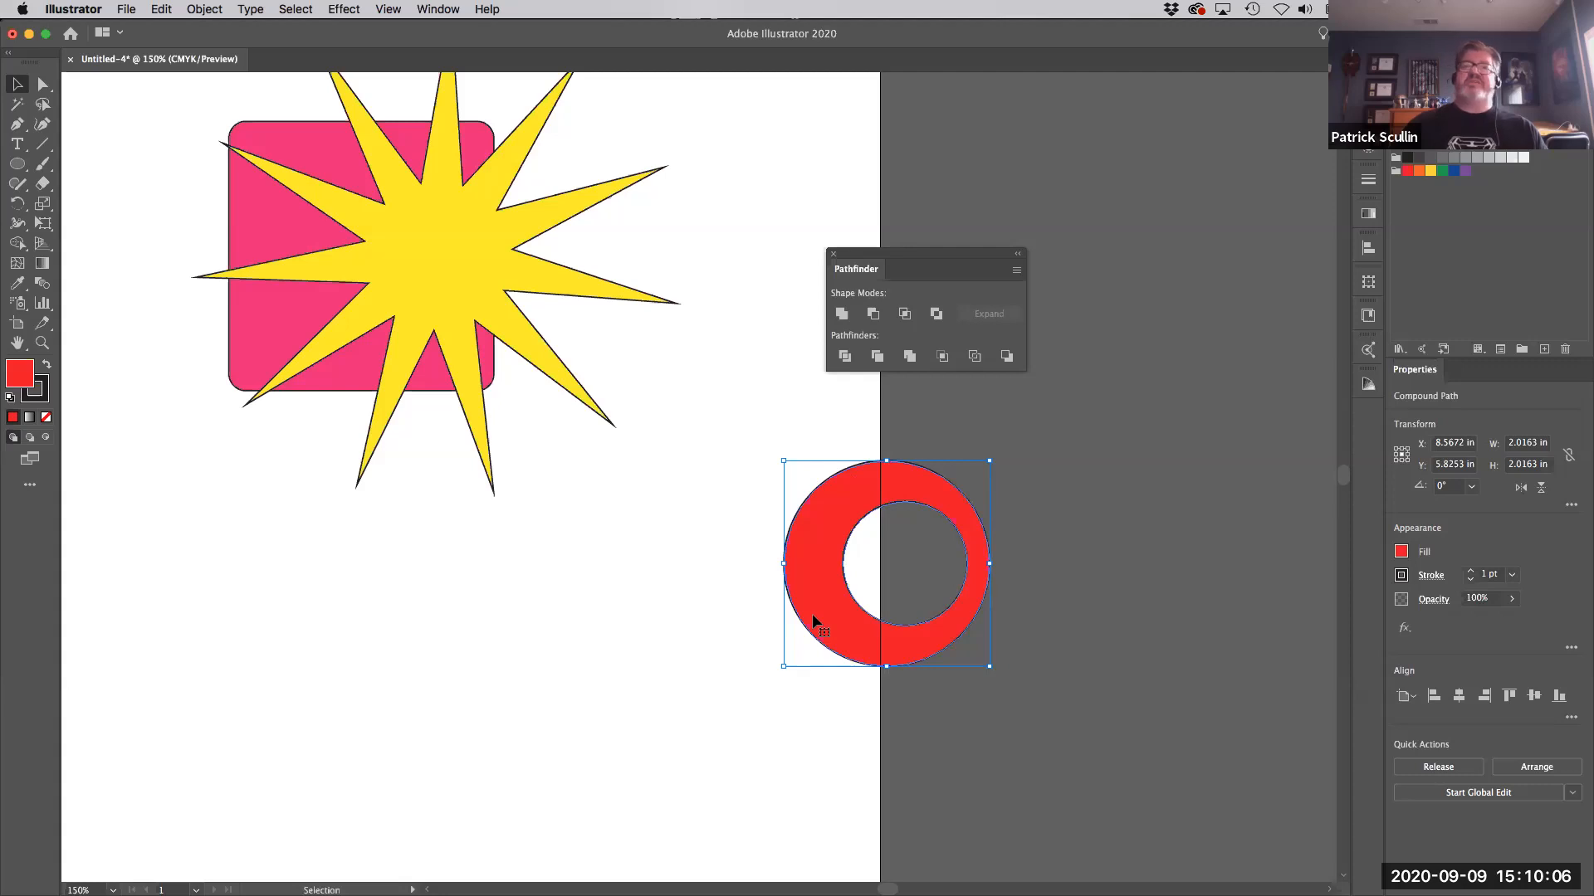
pyautogui.press('cmd+z')
pyautogui.press('cmd+z')
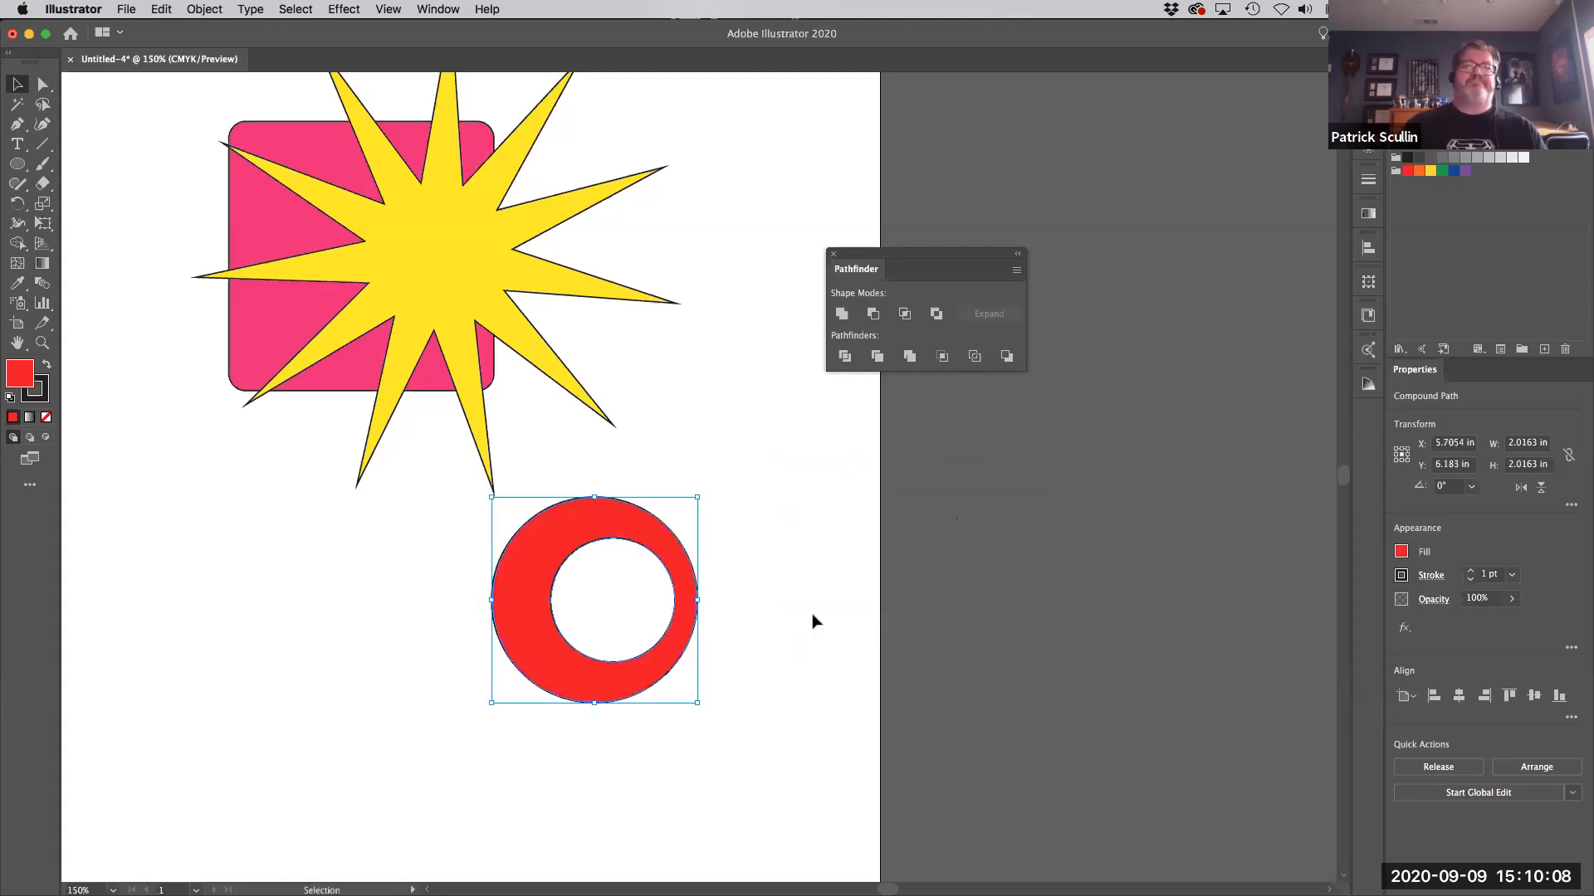
pyautogui.press('super+z')
pyautogui.moveTo(523, 597); pyautogui.dragTo(1116, 469)
pyautogui.press('Delete')
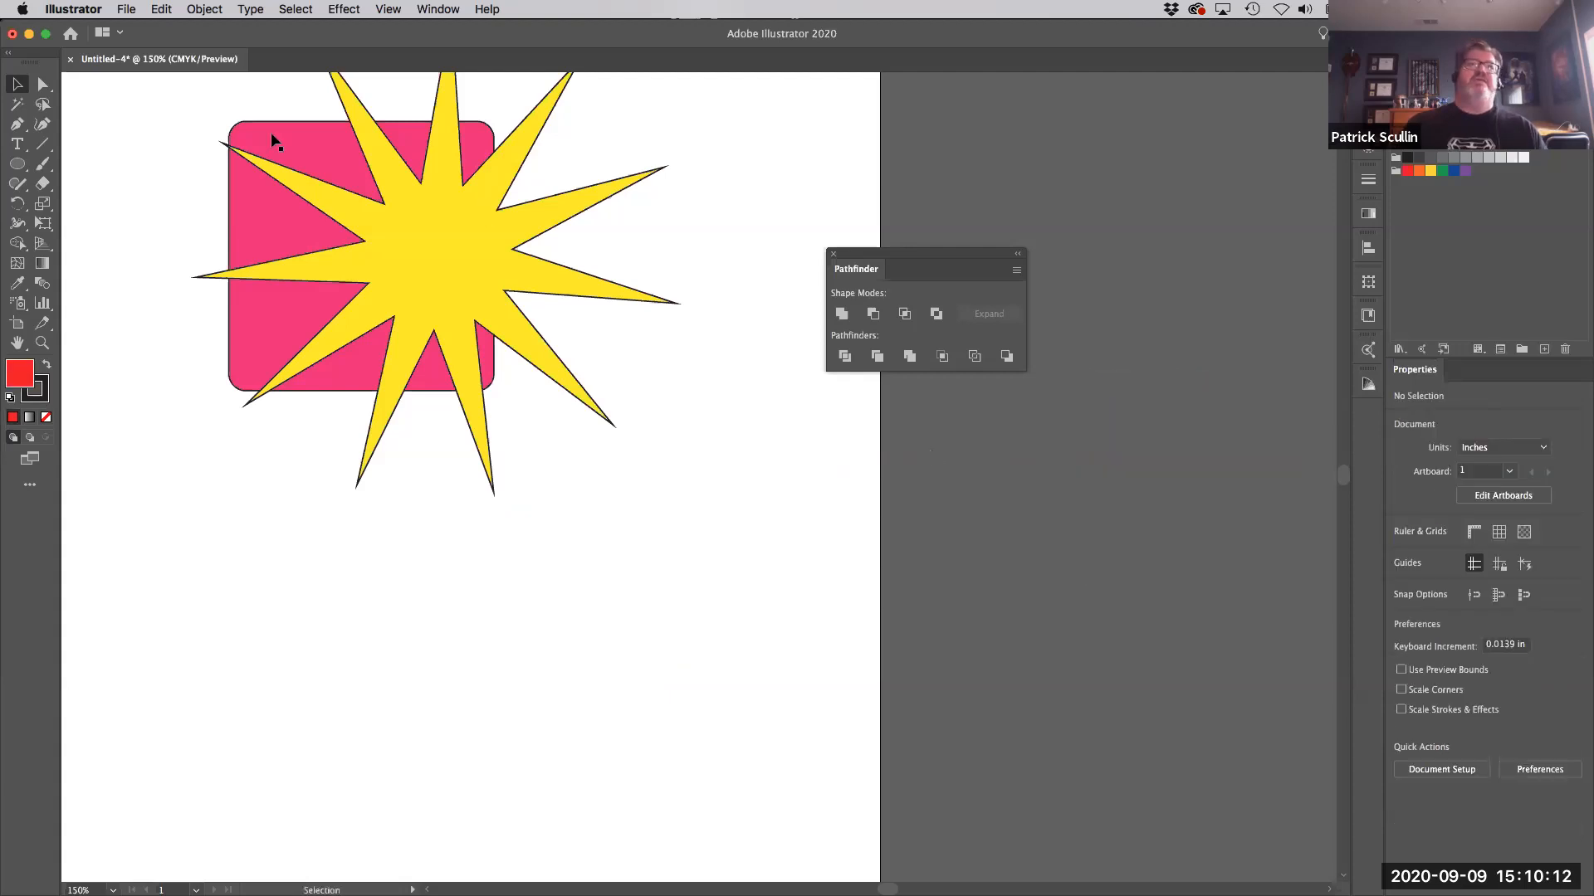
# Apply Pathfinder's Divide to the star and rounded rectangle.
pyautogui.moveTo(623, 338); pyautogui.dragTo(627, 410)
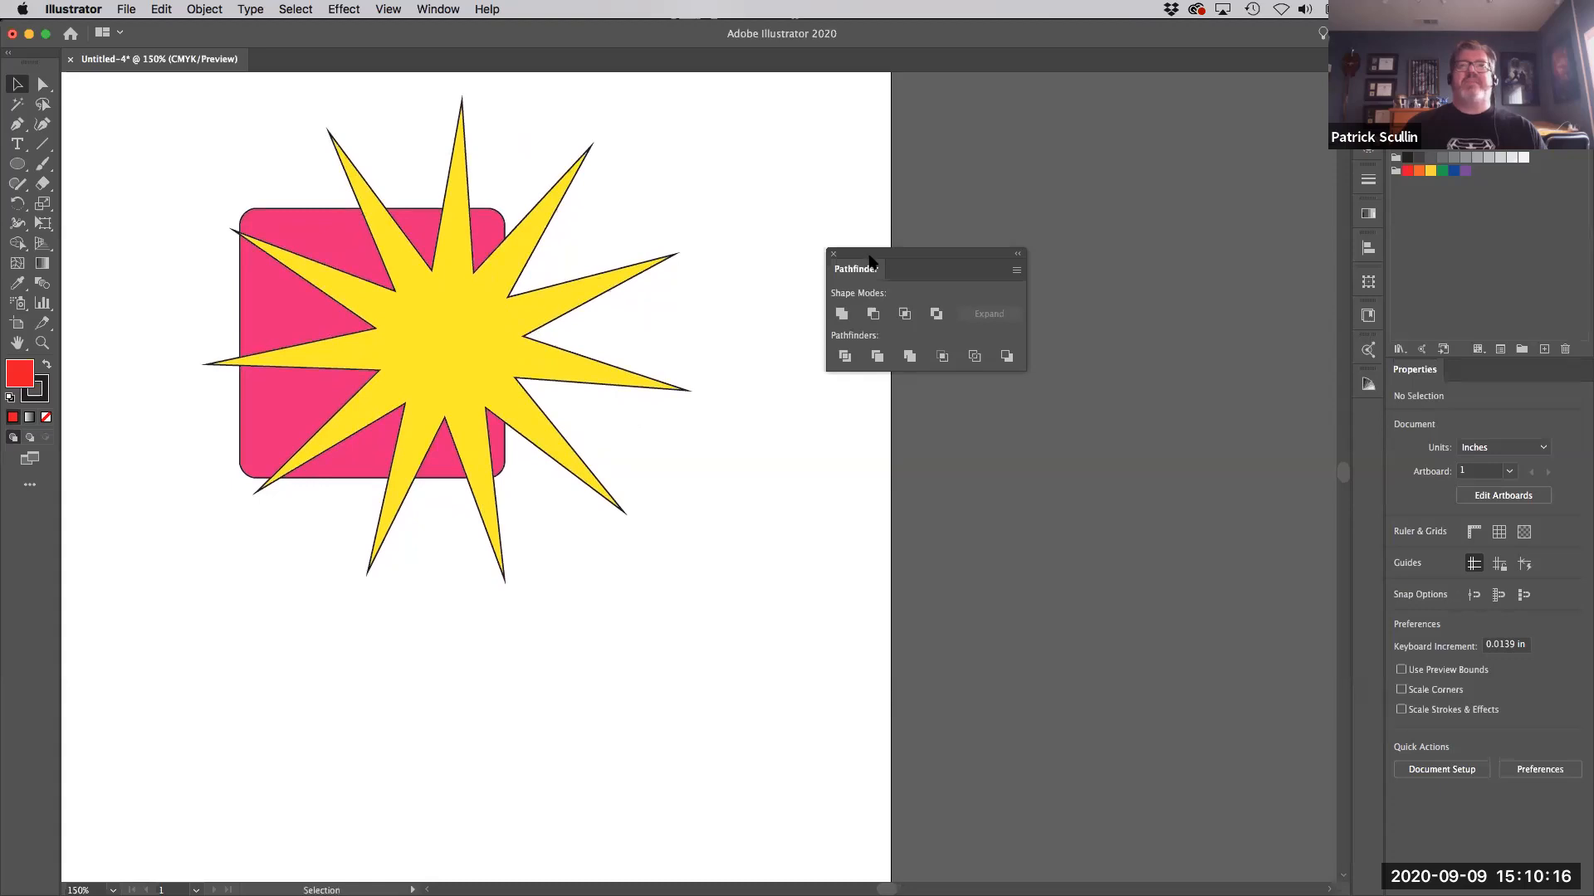
pyautogui.moveTo(901, 254); pyautogui.dragTo(913, 275)
pyautogui.moveTo(197, 123); pyautogui.dragTo(698, 569)
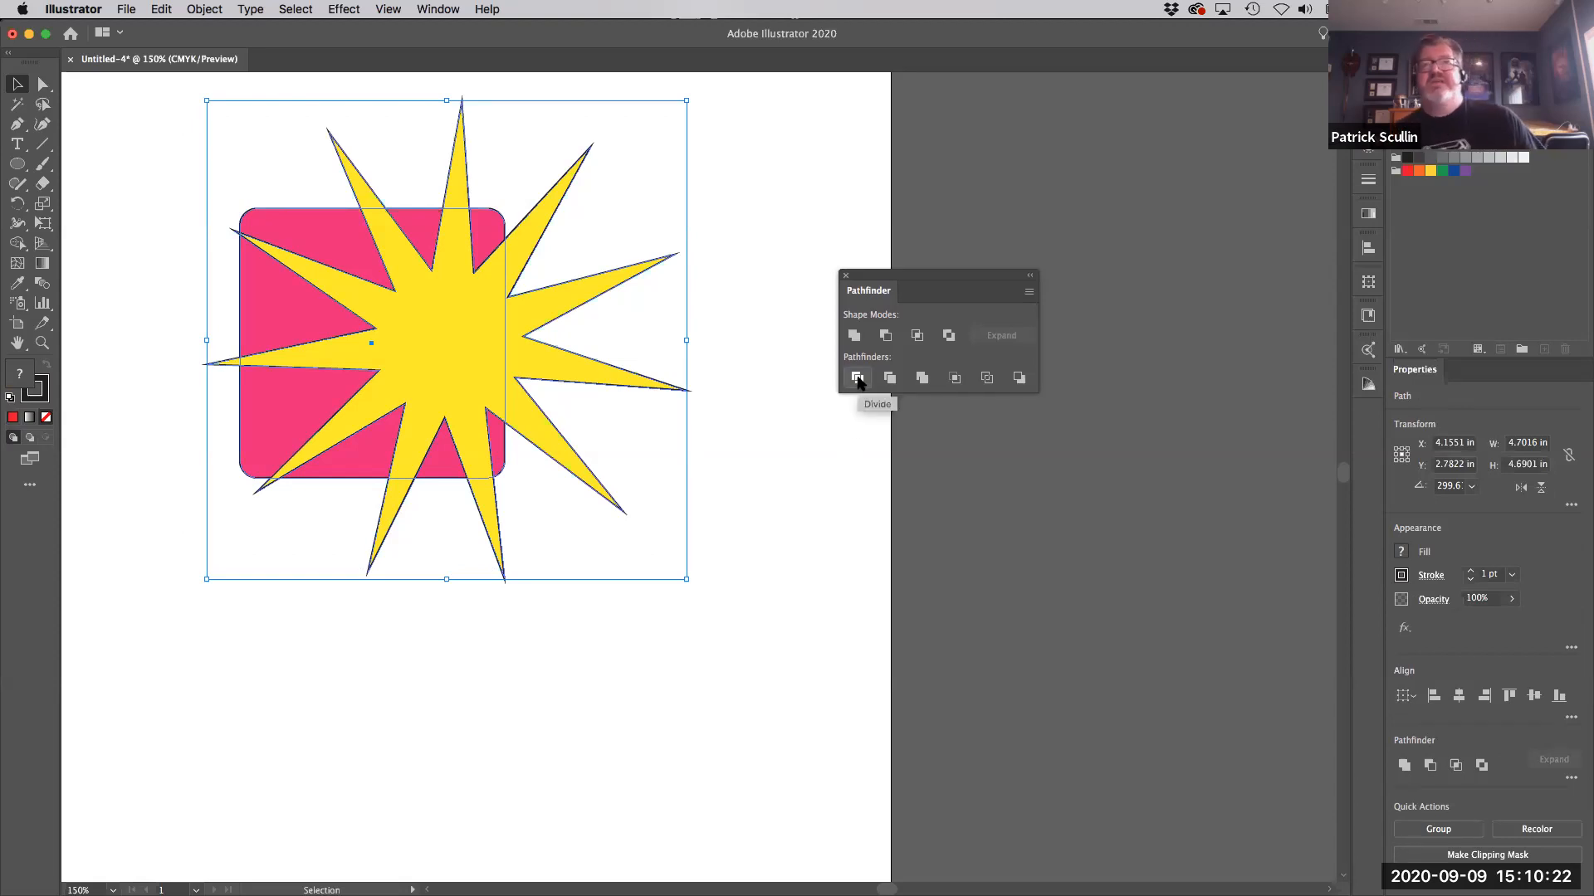
pyautogui.click(858, 379)
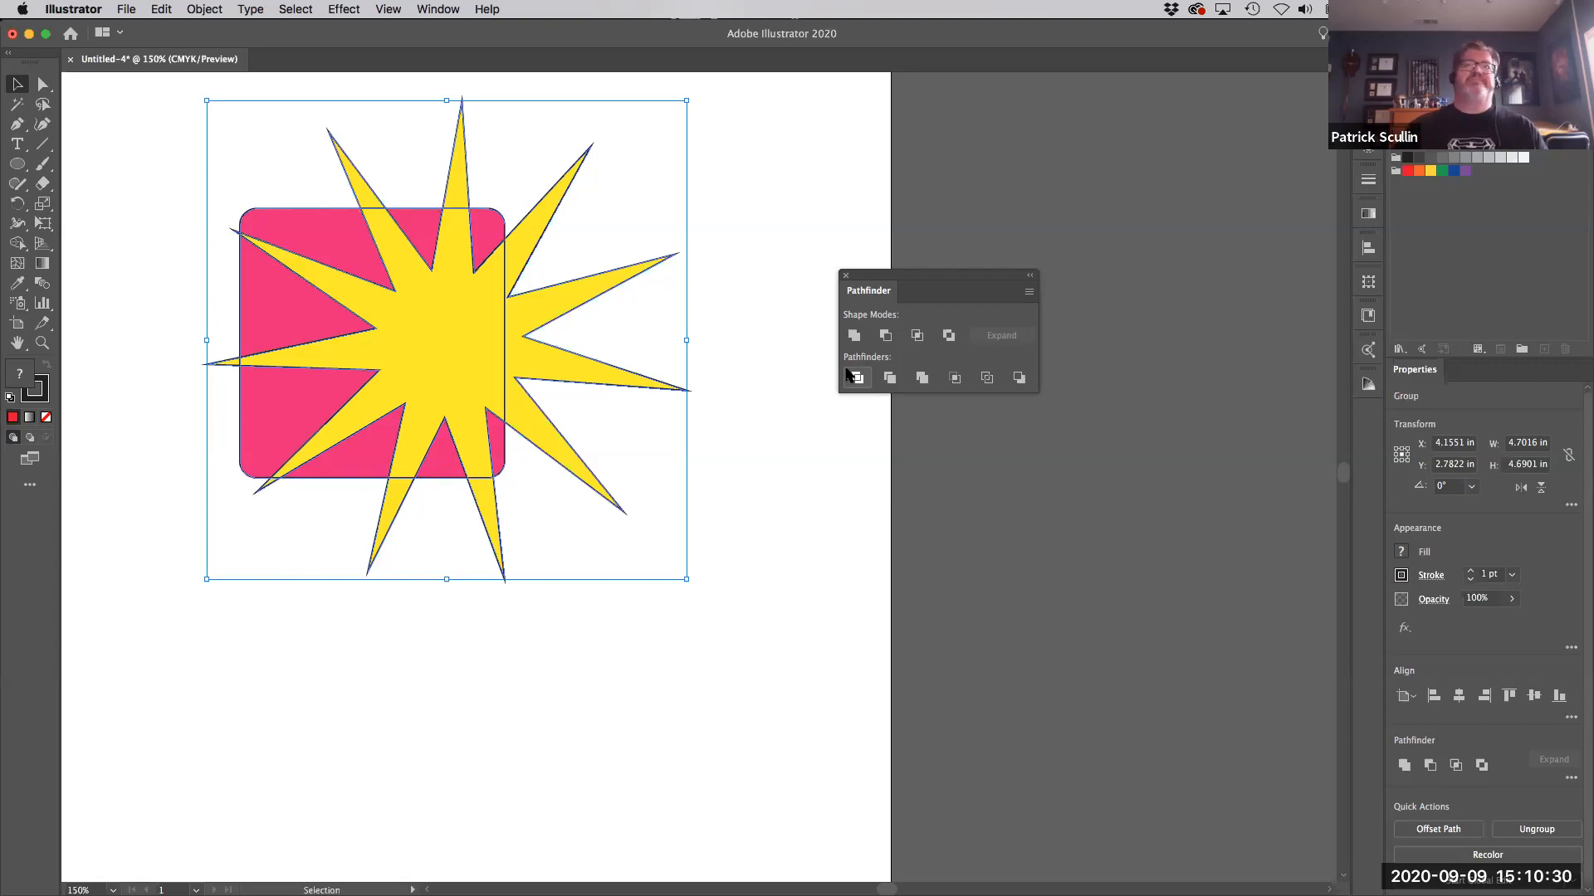
pyautogui.moveTo(874, 277); pyautogui.dragTo(944, 281)
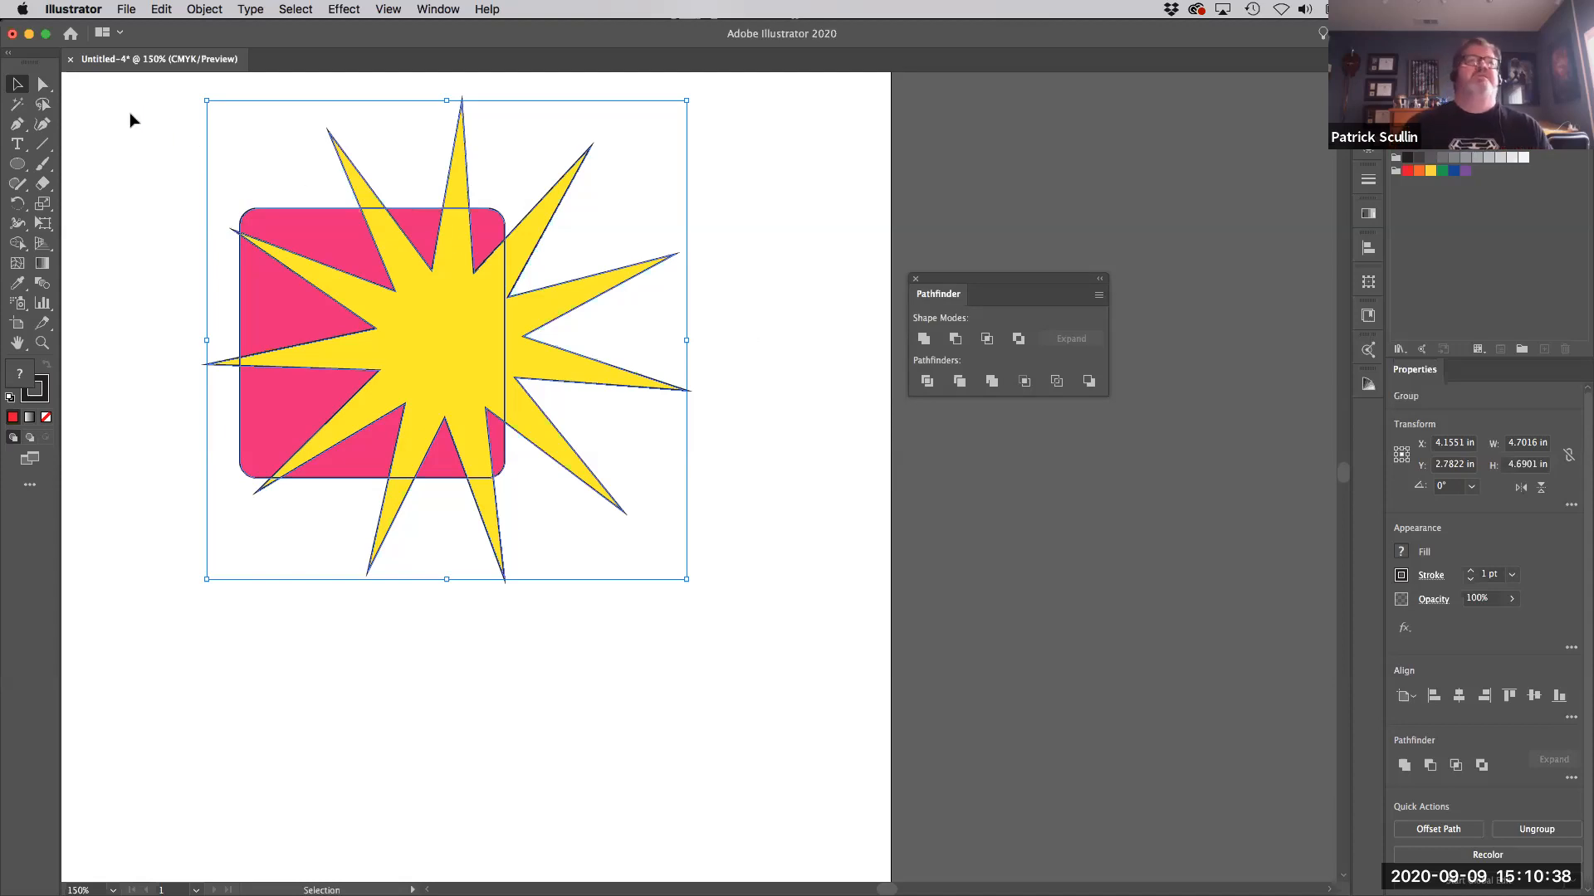
# Pull the star's central piece and several of its outer points away from the divided artwork individually.
pyautogui.click(43, 84)
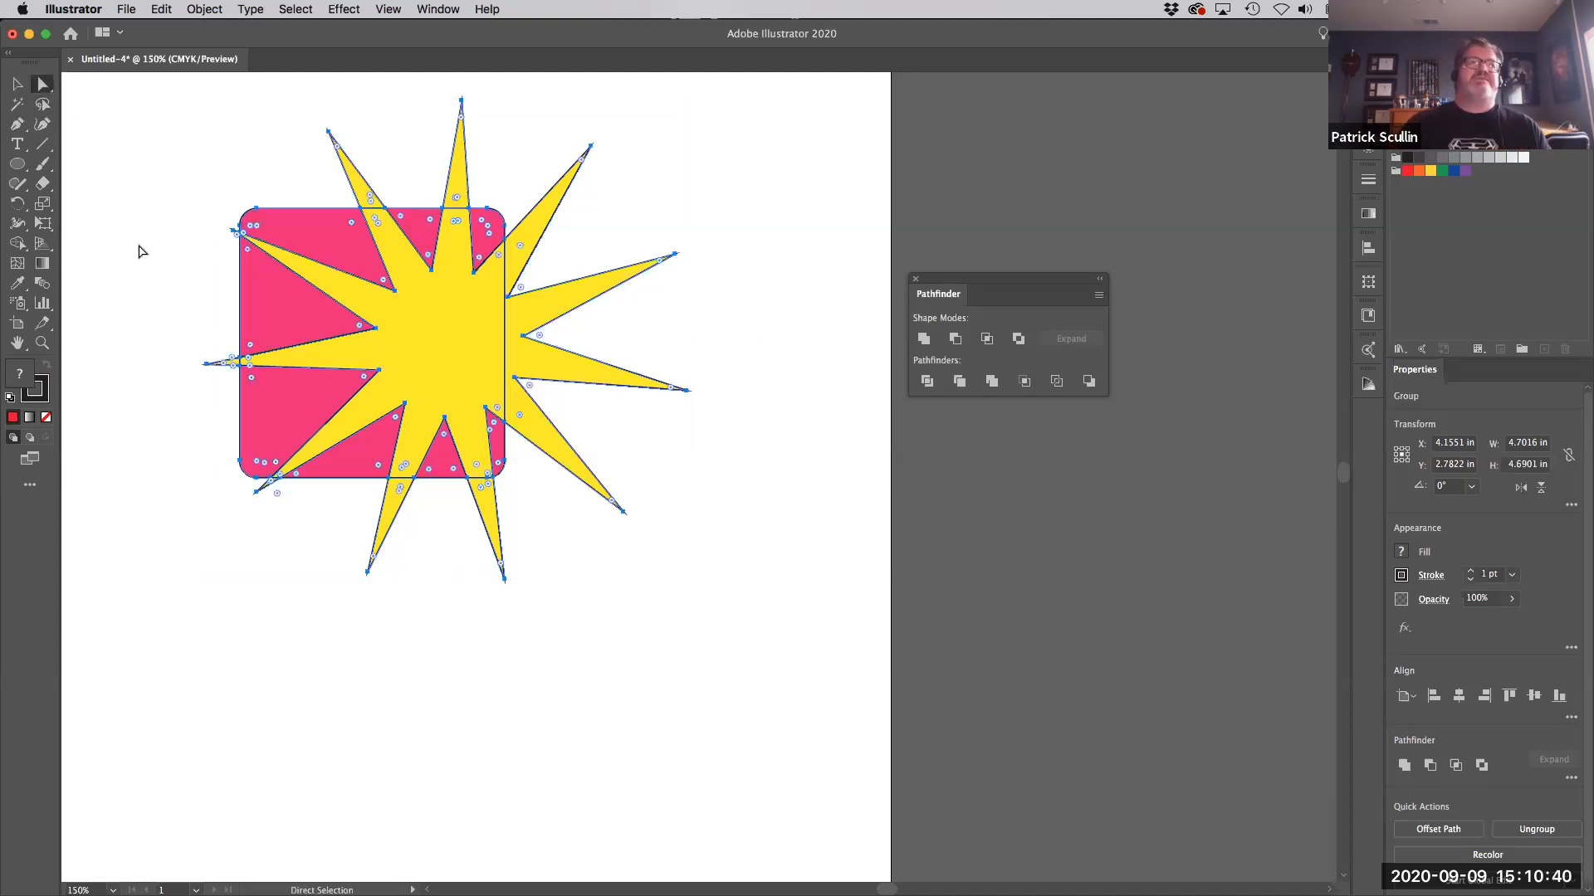
pyautogui.click(140, 249)
pyautogui.click(515, 324)
pyautogui.moveTo(554, 317); pyautogui.dragTo(612, 310)
pyautogui.moveTo(462, 318); pyautogui.dragTo(555, 501)
pyautogui.moveTo(459, 172); pyautogui.dragTo(481, 150)
pyautogui.moveTo(370, 198); pyautogui.dragTo(337, 142)
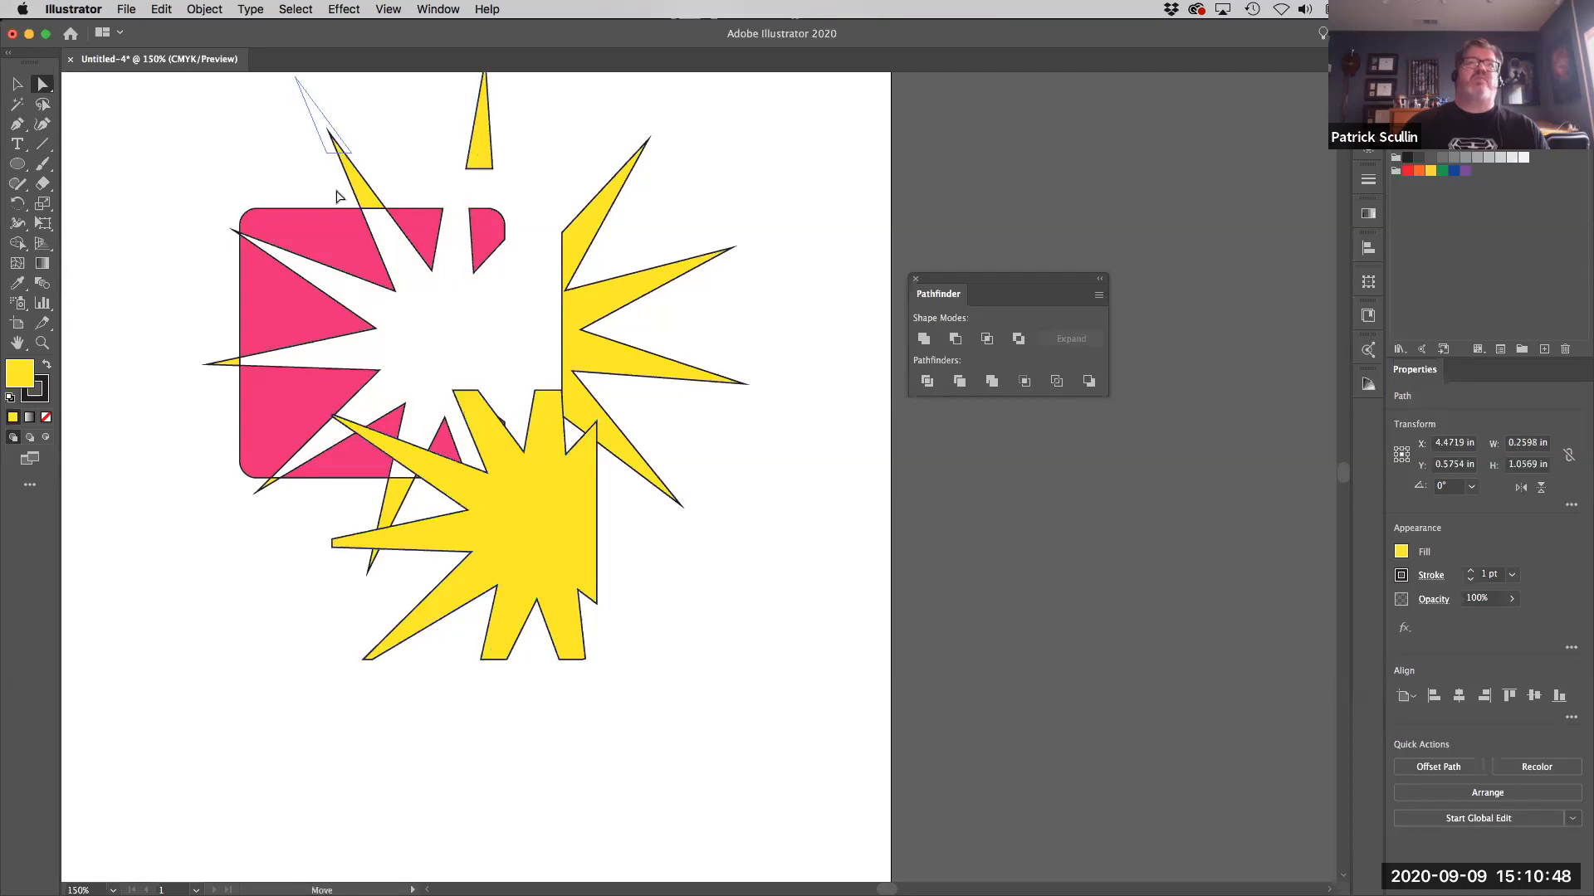
pyautogui.moveTo(231, 366); pyautogui.dragTo(184, 363)
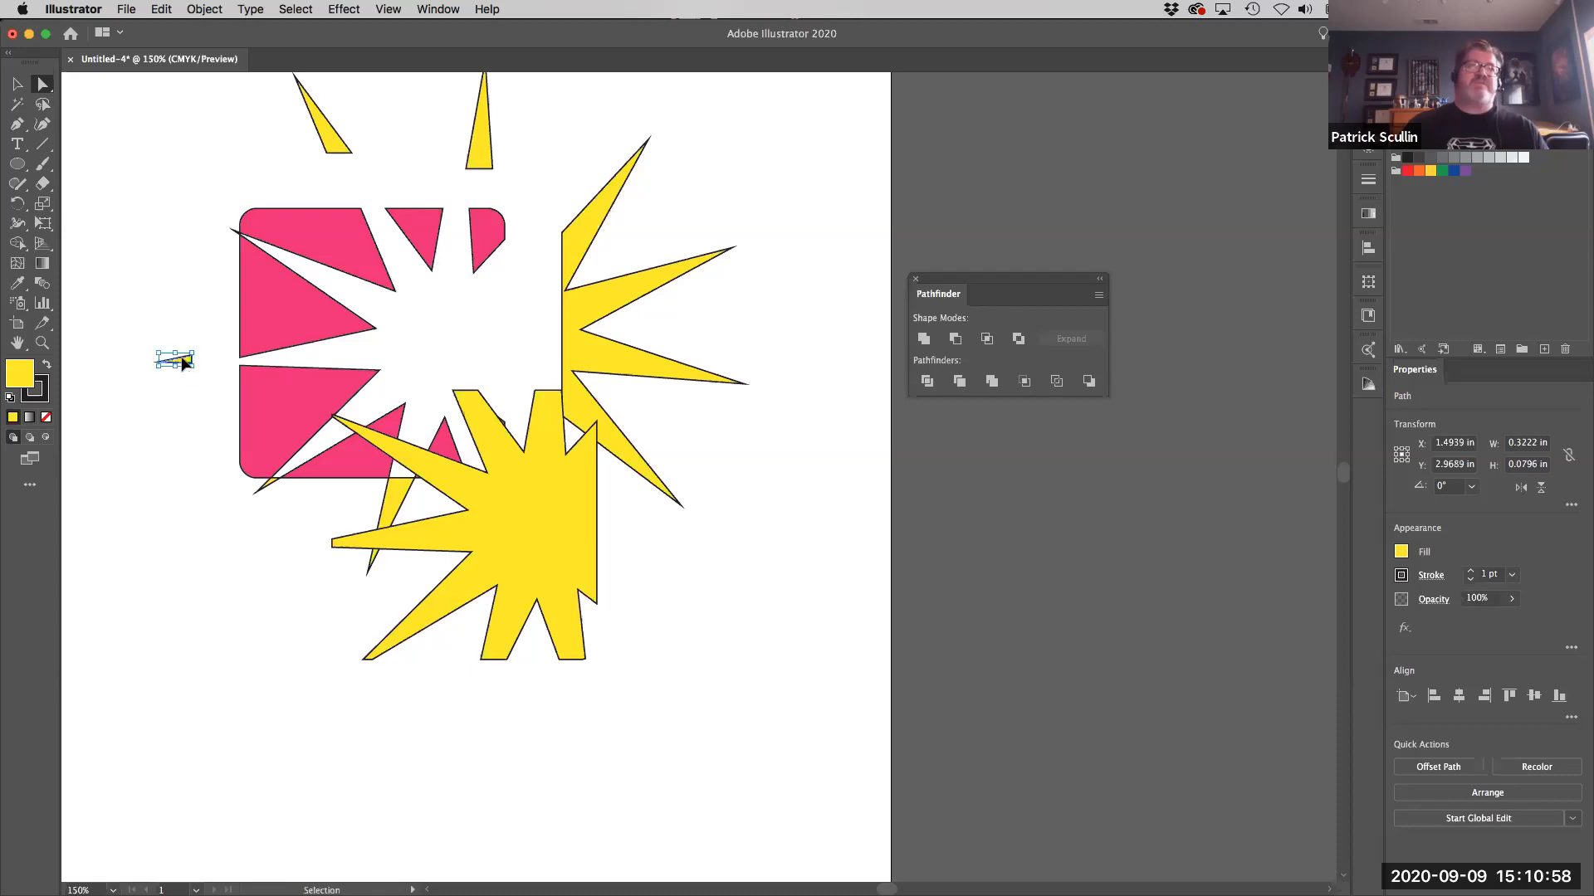
# Undo all the moves of the divided pieces and clear the selection.
pyautogui.press('super+z')
pyautogui.press('super+z')
pyautogui.press('super+z')
pyautogui.press('super+z')
pyautogui.press('super+z')
pyautogui.press('super+z')
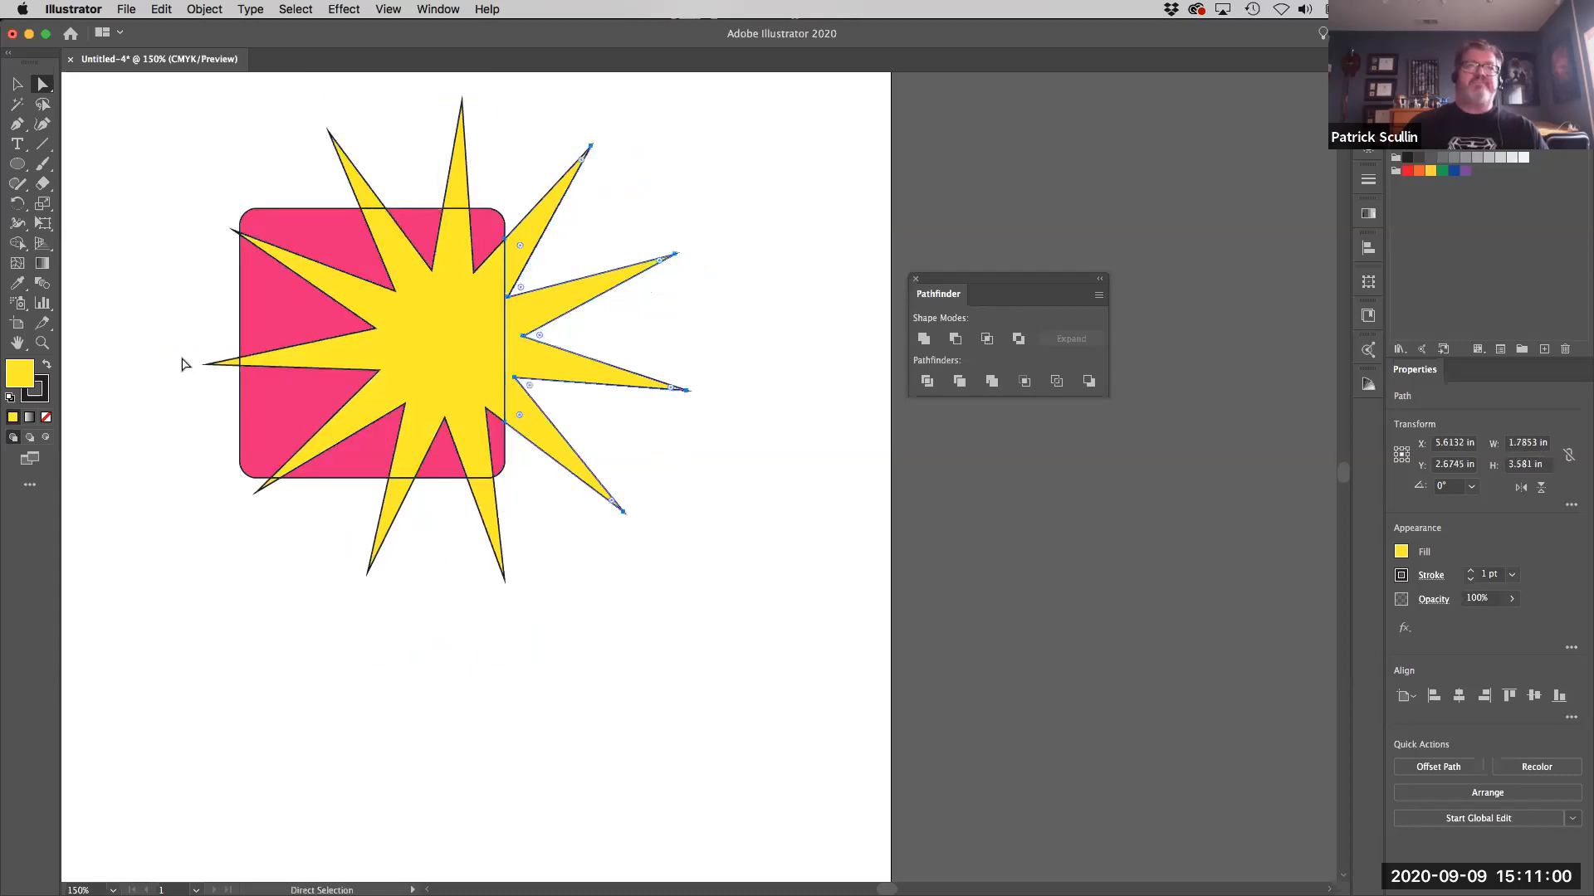
pyautogui.click(640, 757)
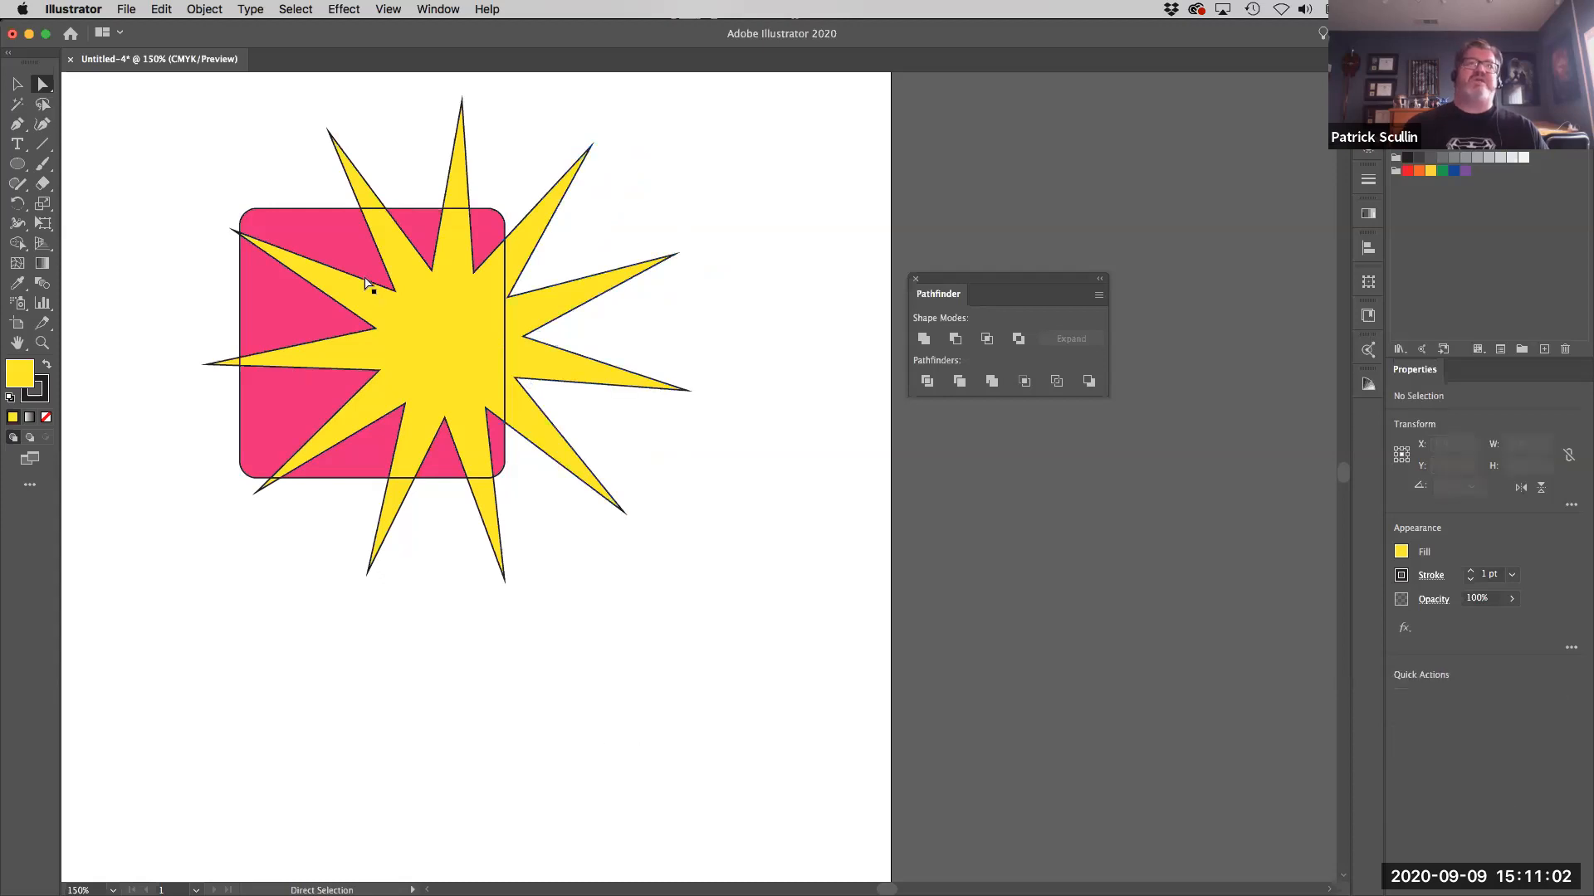
# Move the divided artwork as one group, and undo the moves and the Divide.
pyautogui.click(17, 84)
pyautogui.moveTo(429, 338)
pyautogui.mouseDown()
pyautogui.moveTo(610, 374)
pyautogui.moveTo(491, 315)
pyautogui.moveTo(373, 349)
pyautogui.moveTo(431, 326)
pyautogui.mouseUp()
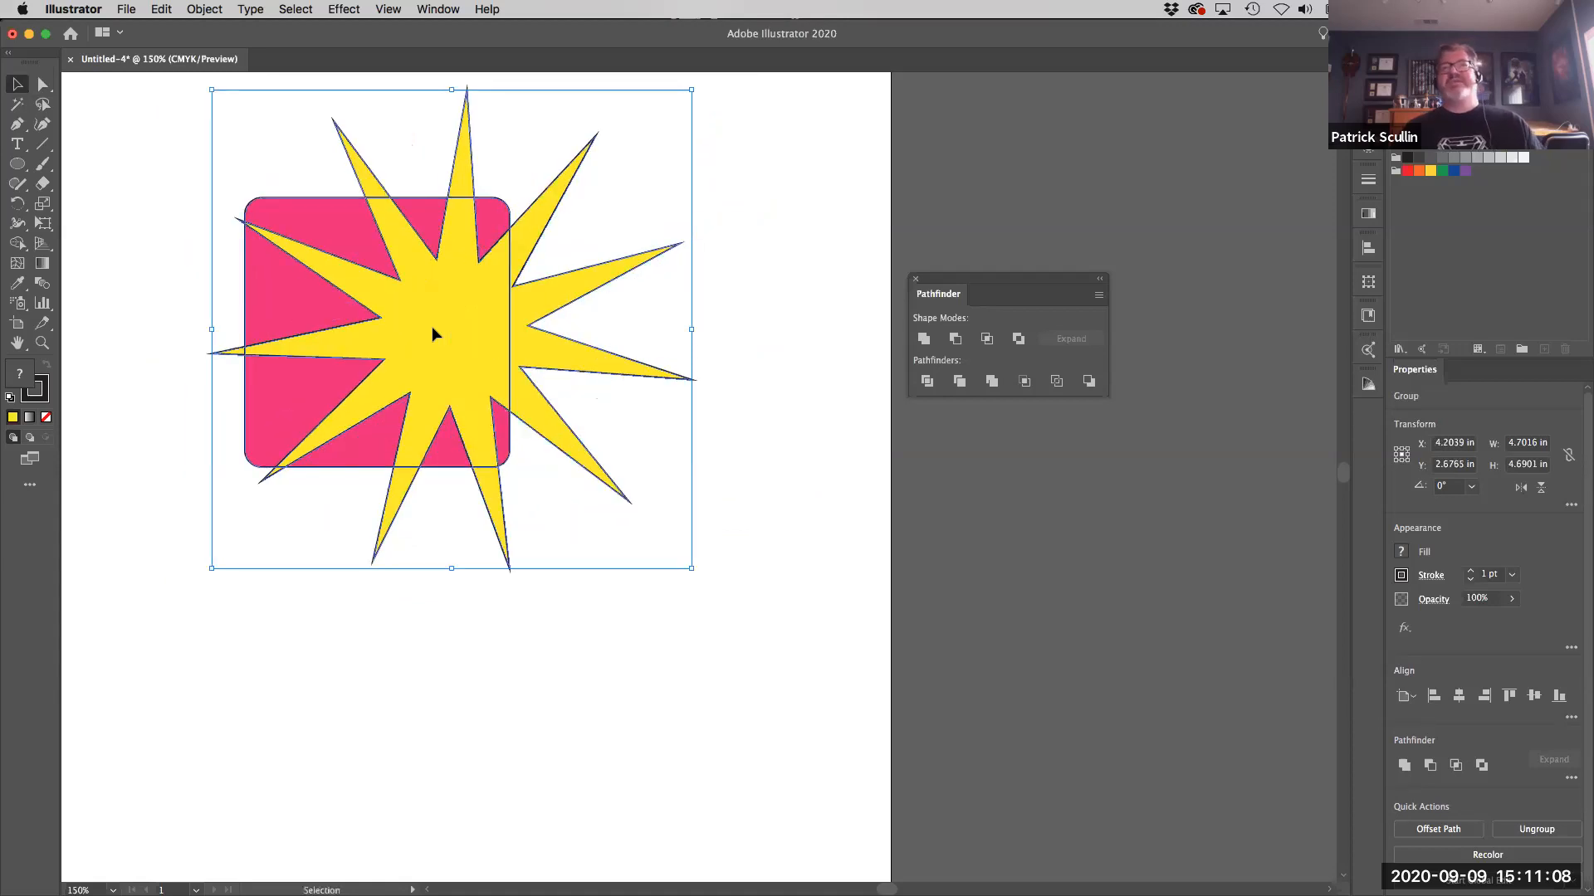
pyautogui.click(711, 323)
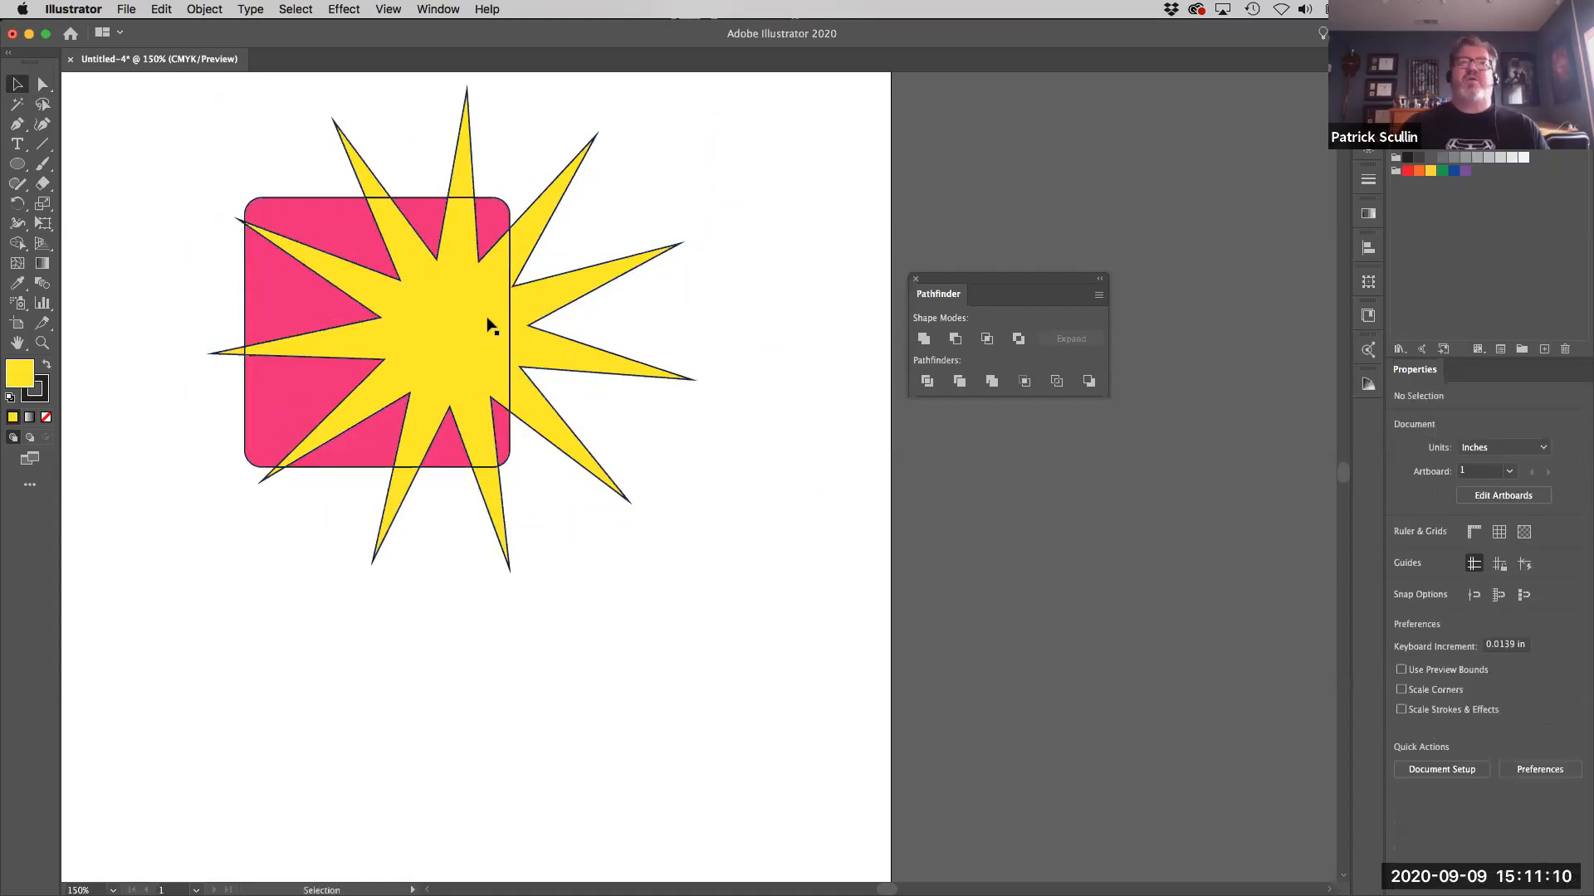
pyautogui.moveTo(490, 325); pyautogui.dragTo(539, 318)
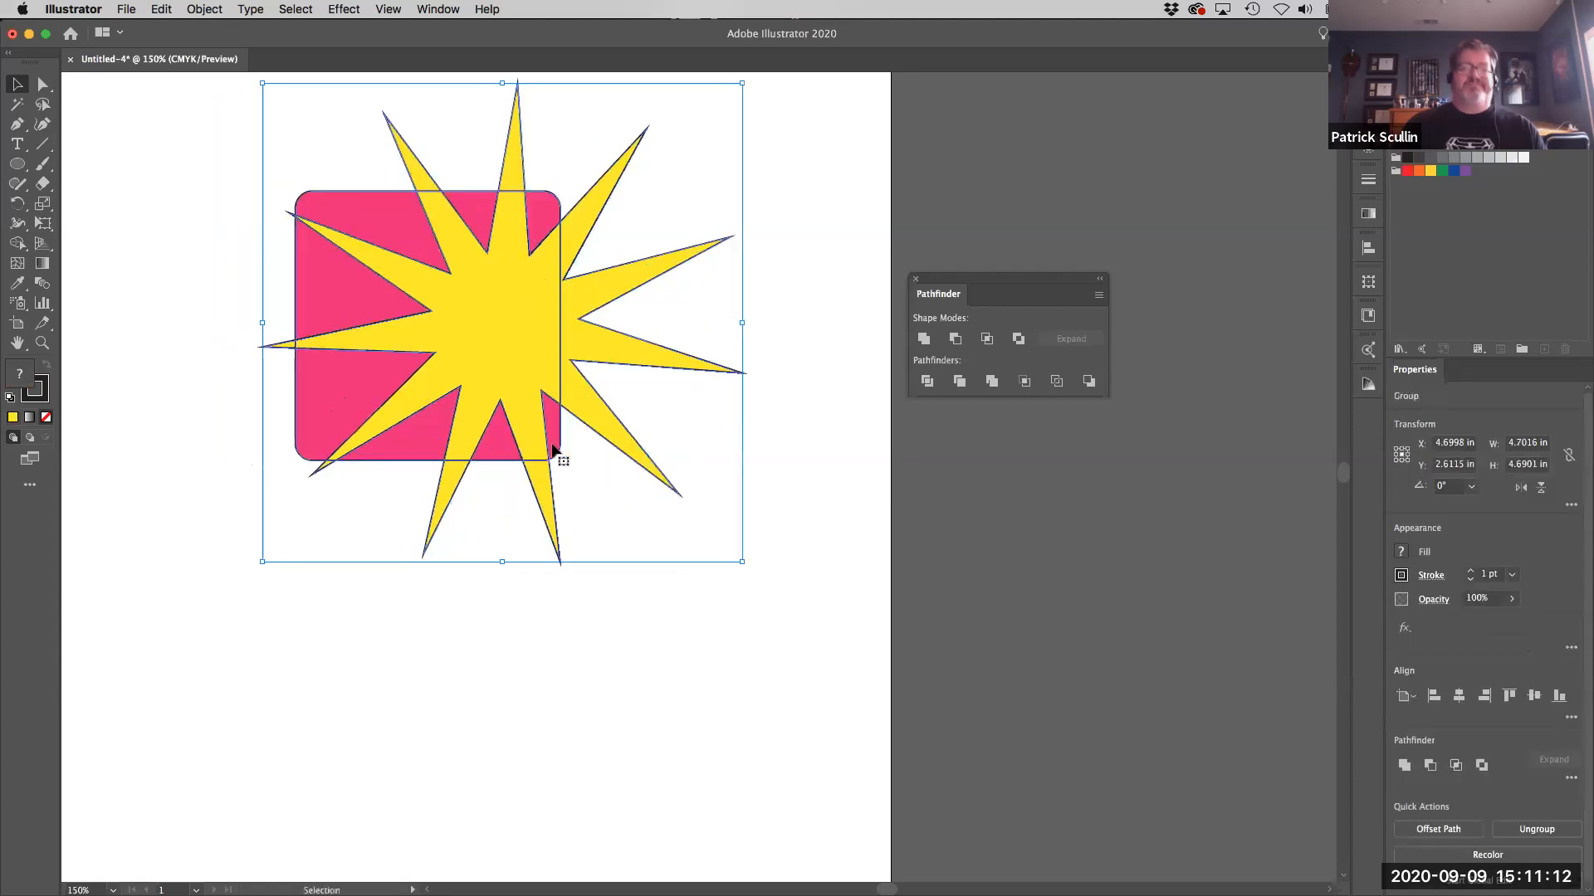
pyautogui.moveTo(555, 449)
pyautogui.mouseDown()
pyautogui.moveTo(492, 451)
pyautogui.moveTo(564, 445)
pyautogui.moveTo(670, 498)
pyautogui.moveTo(555, 451)
pyautogui.mouseUp()
pyautogui.press('super+z')
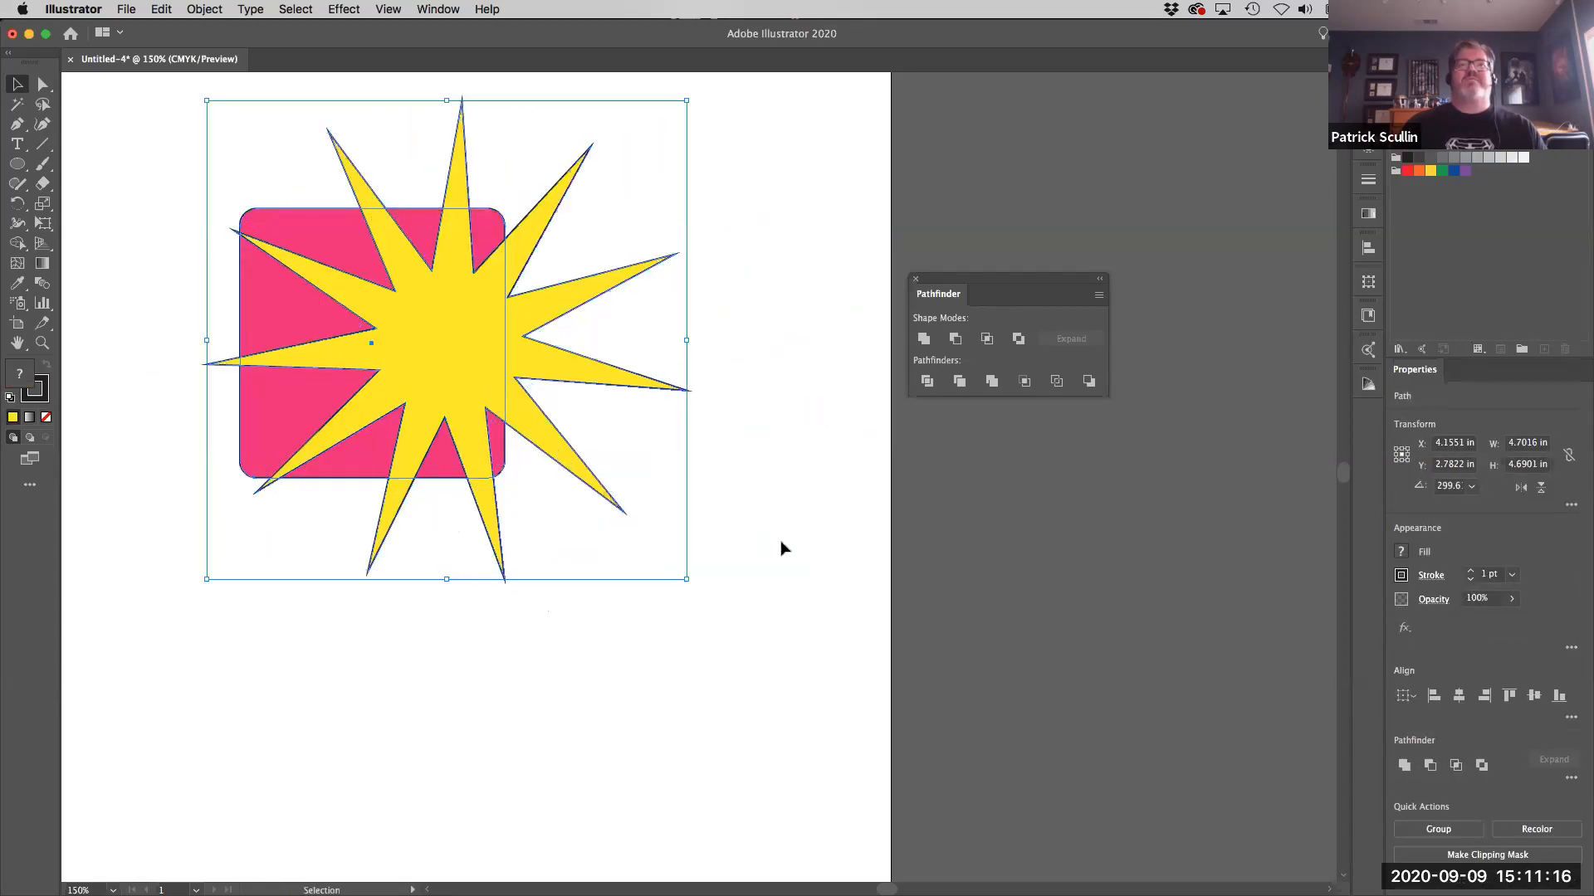
# Apply Pathfinder's Trim to the star and rounded rectangle.
pyautogui.click(832, 506)
pyautogui.moveTo(189, 206); pyautogui.dragTo(573, 490)
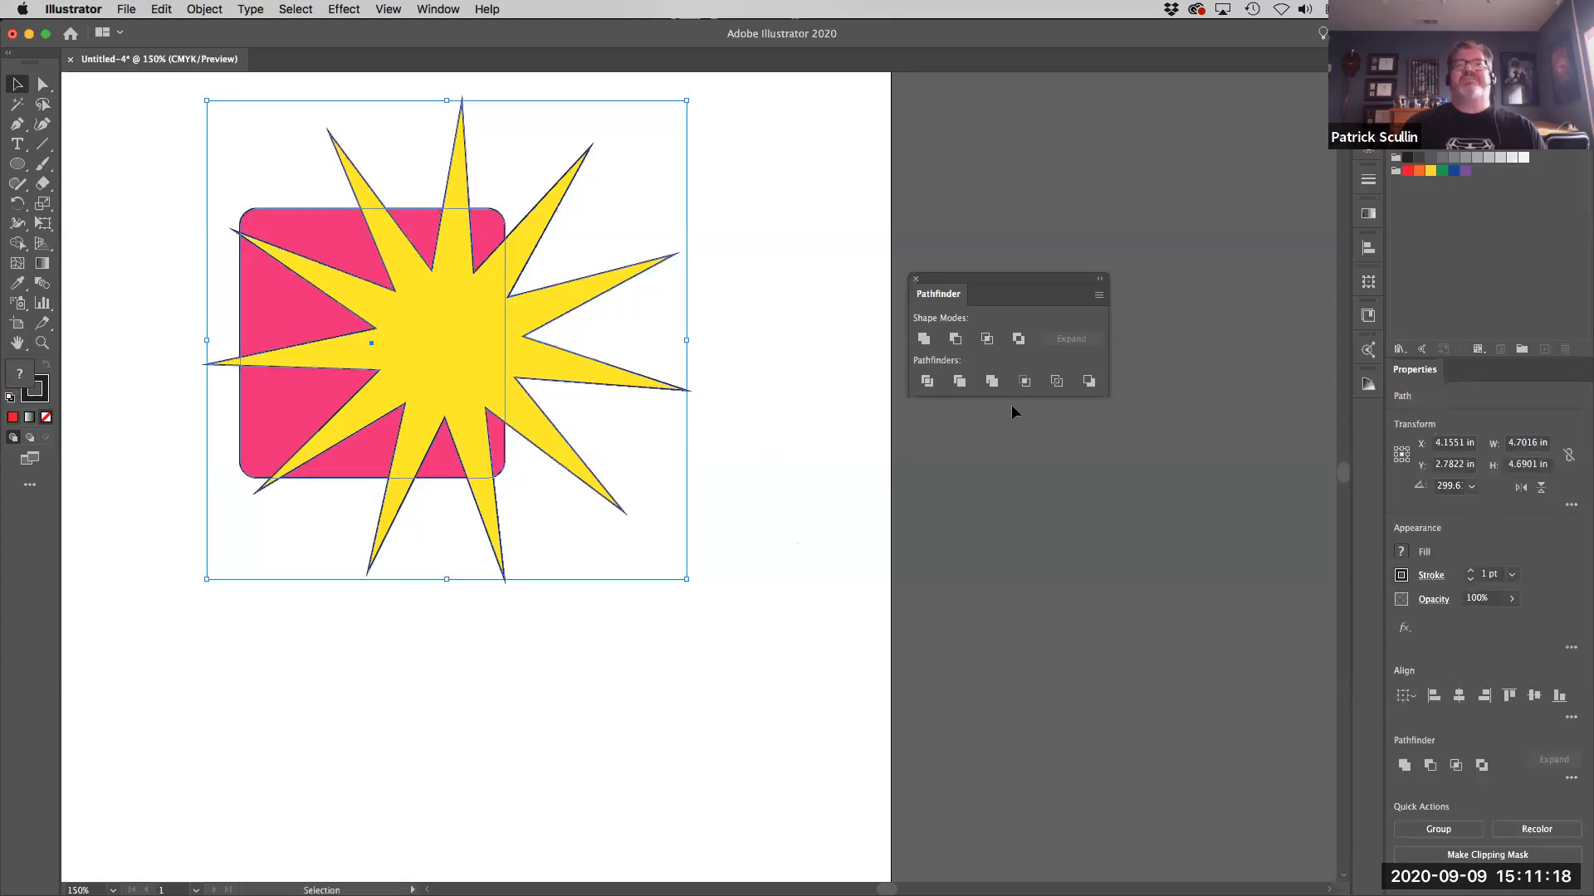
pyautogui.click(960, 379)
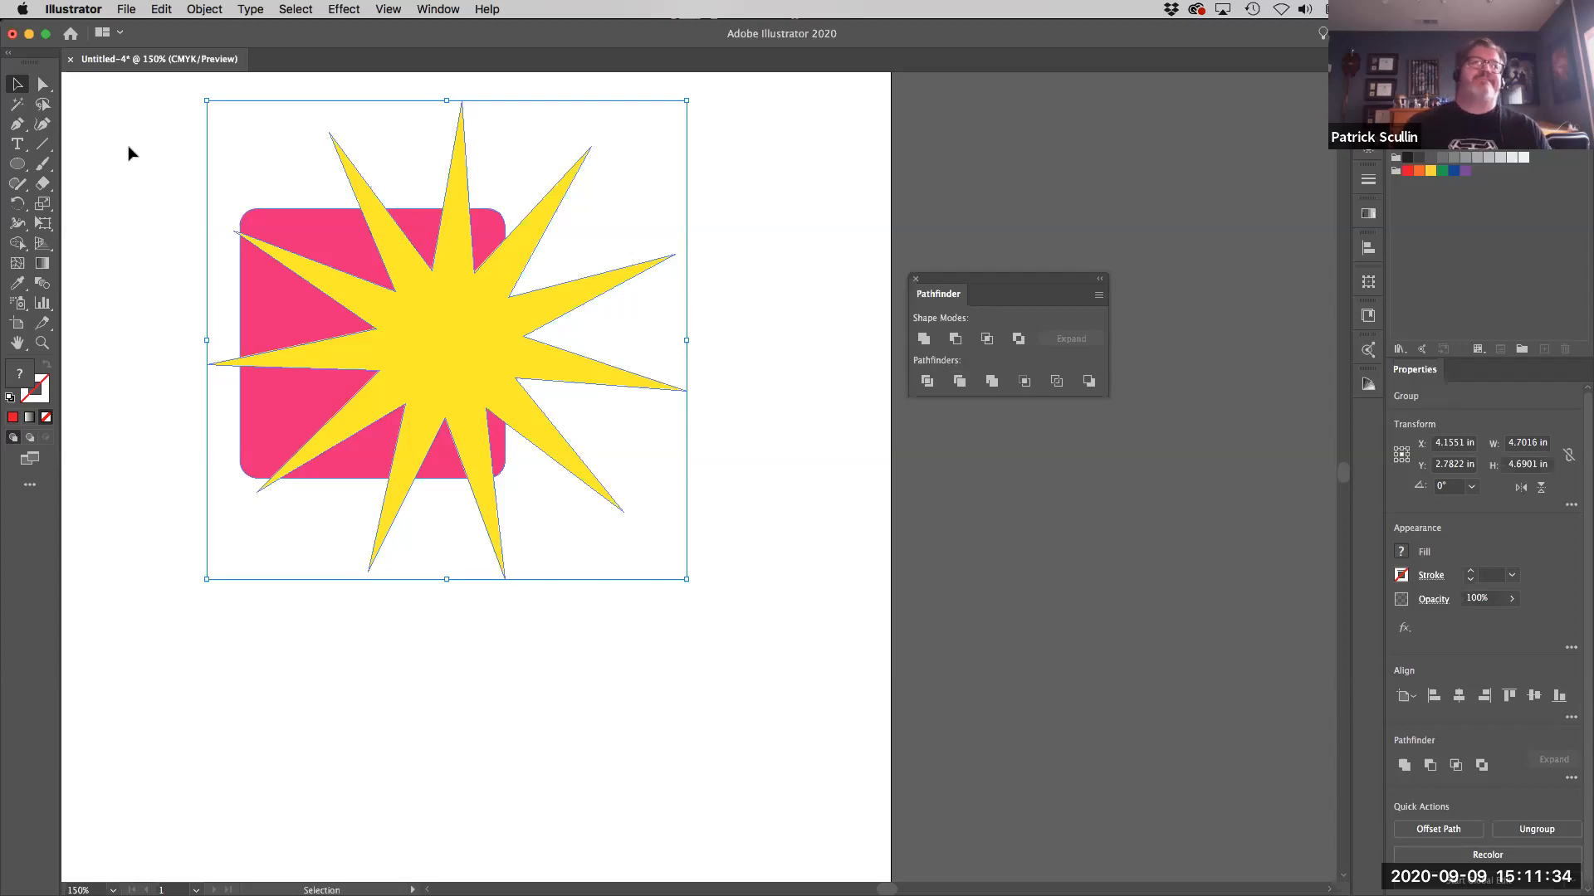
# Move the trimmed star off the rounded rectangle on its own, undo the move, and deselect it.
pyautogui.click(44, 85)
pyautogui.click(128, 205)
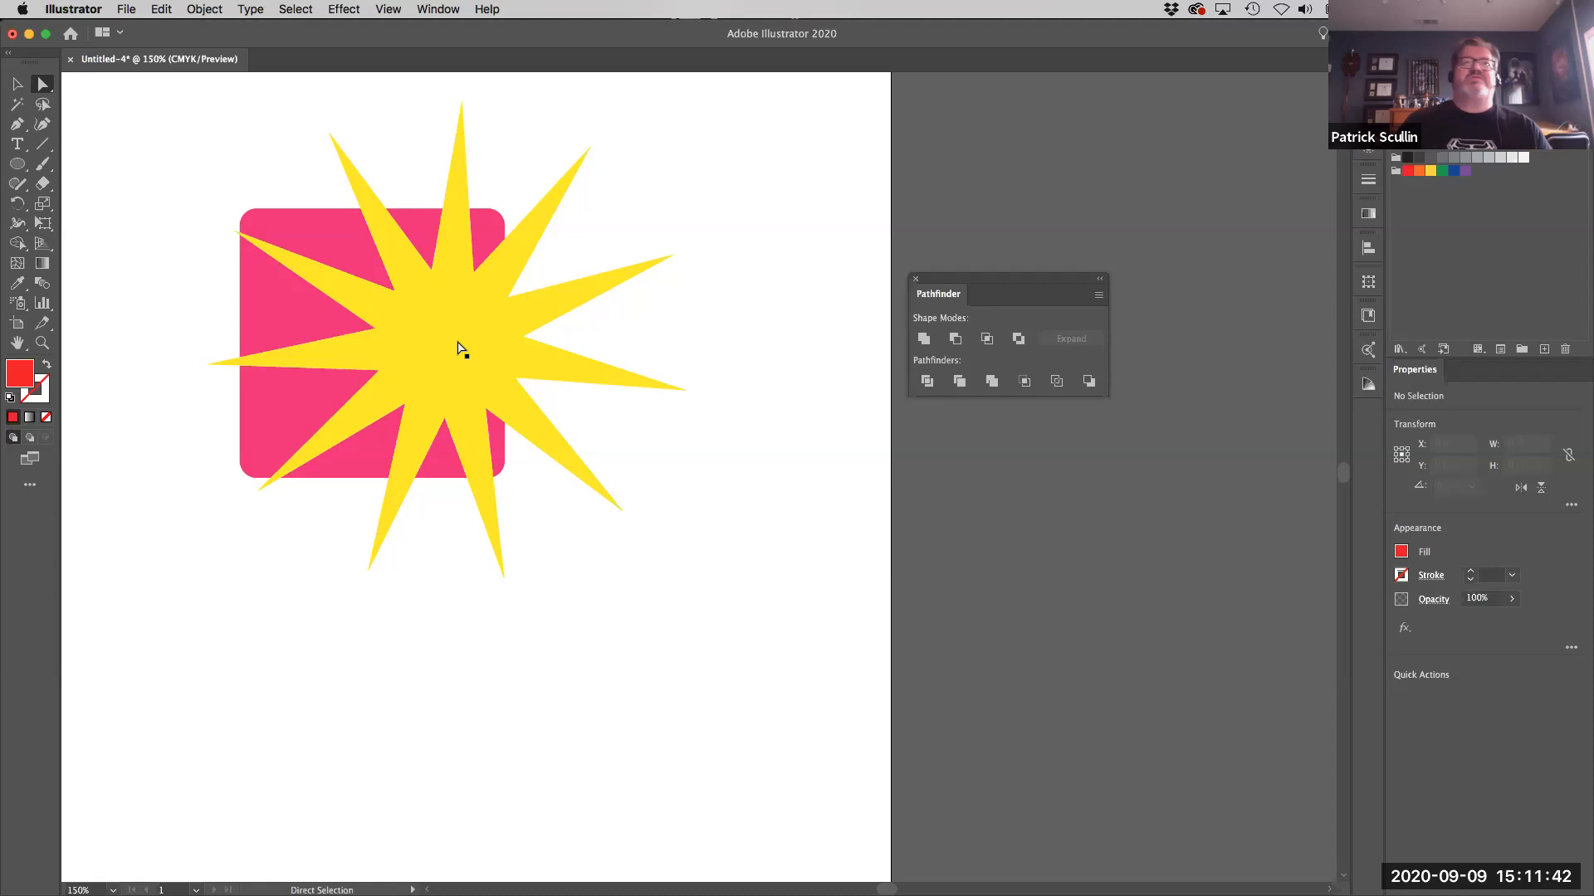
pyautogui.moveTo(454, 347); pyautogui.dragTo(690, 349)
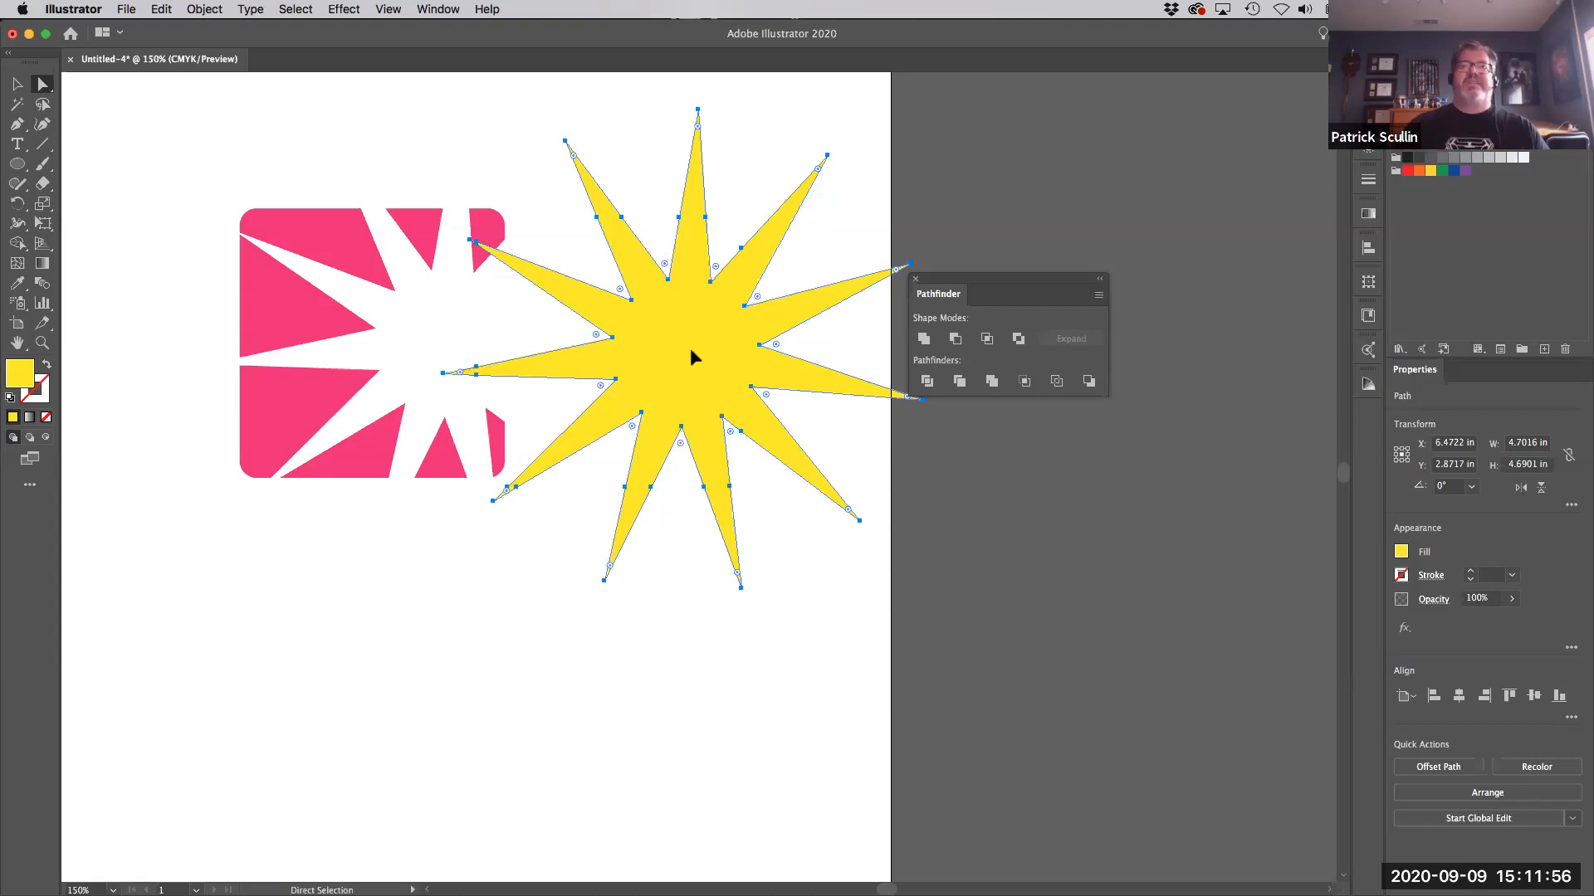
pyautogui.press('super')
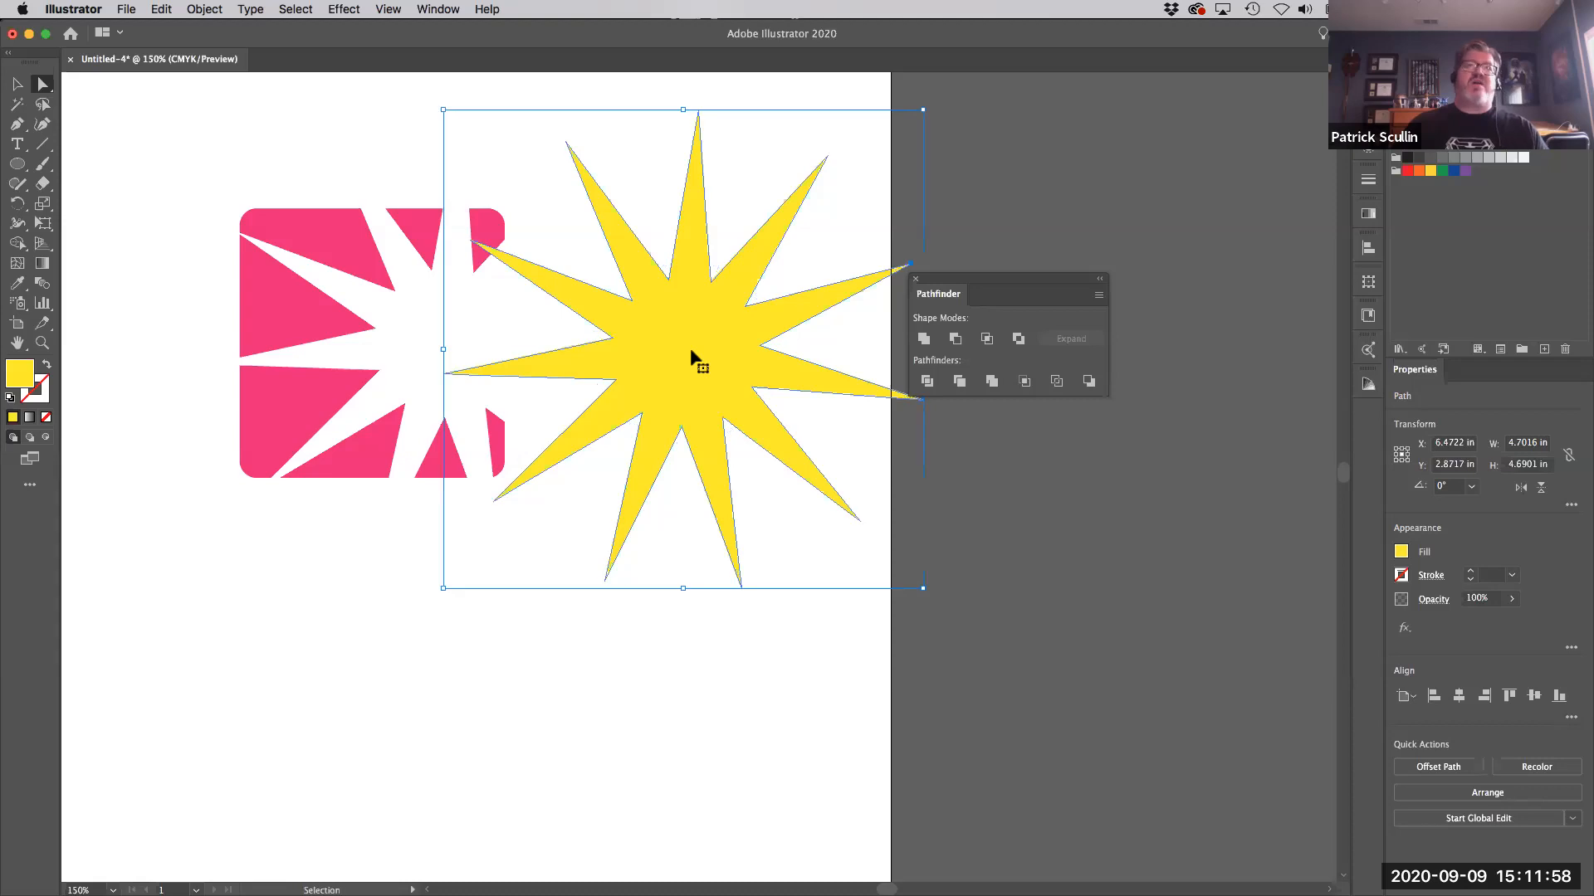
pyautogui.press('super+z')
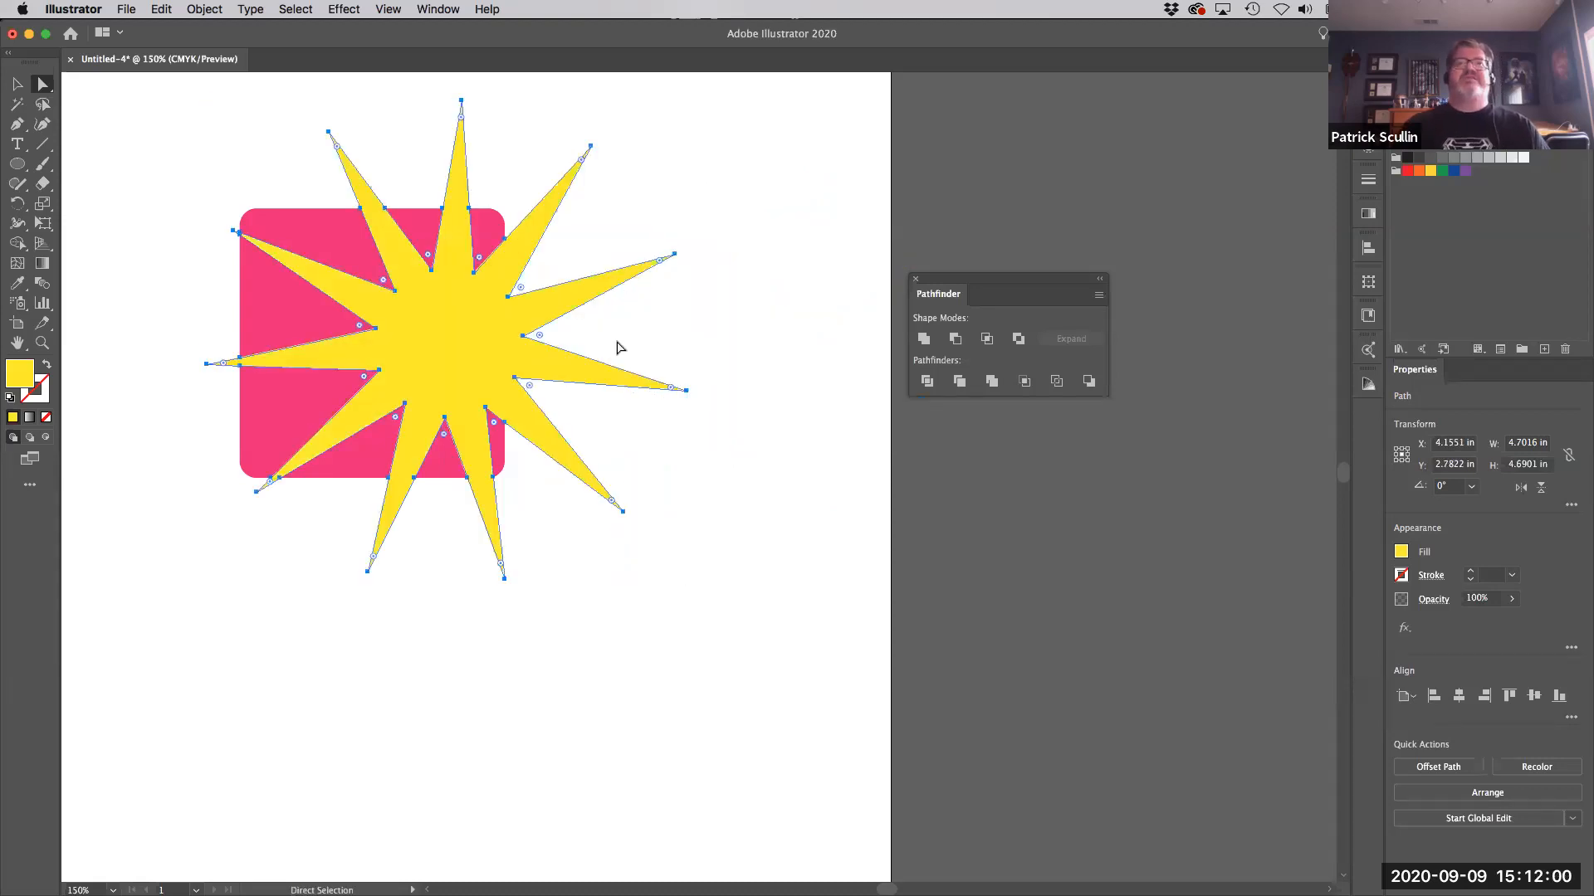
pyautogui.click(182, 171)
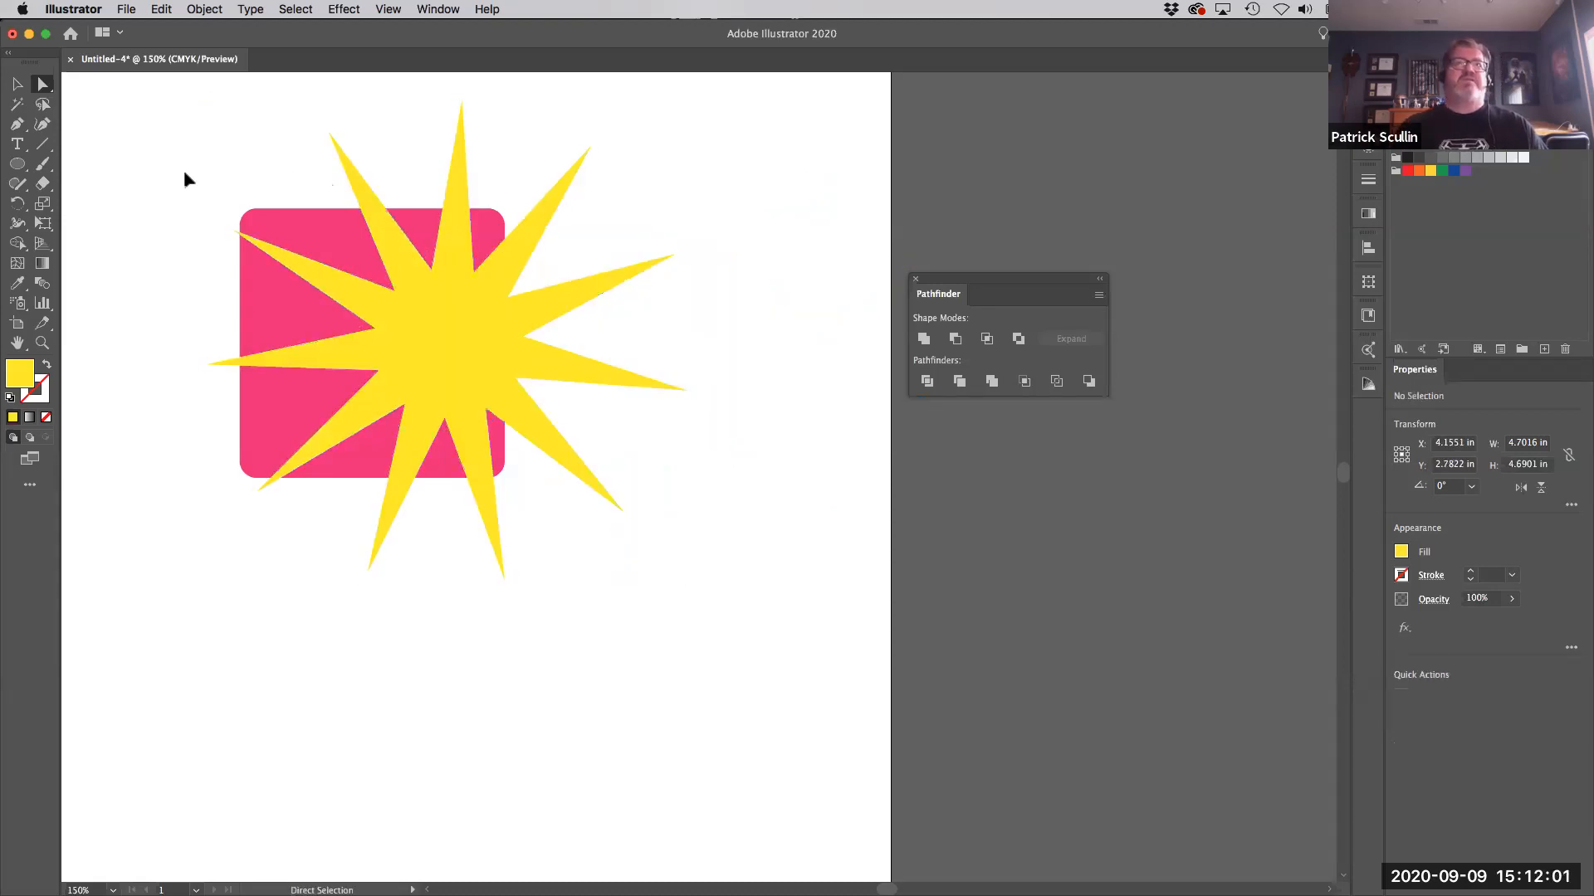
# Undo the Trim and duplicate the star and rounded rectangle several times into a pile of overlapping copies.
pyautogui.click(17, 84)
pyautogui.press('super+a')
pyautogui.moveTo(169, 150); pyautogui.dragTo(527, 384)
pyautogui.moveTo(431, 352); pyautogui.dragTo(561, 424)
pyautogui.moveTo(562, 422); pyautogui.dragTo(470, 514)
pyautogui.moveTo(471, 515); pyautogui.dragTo(634, 246)
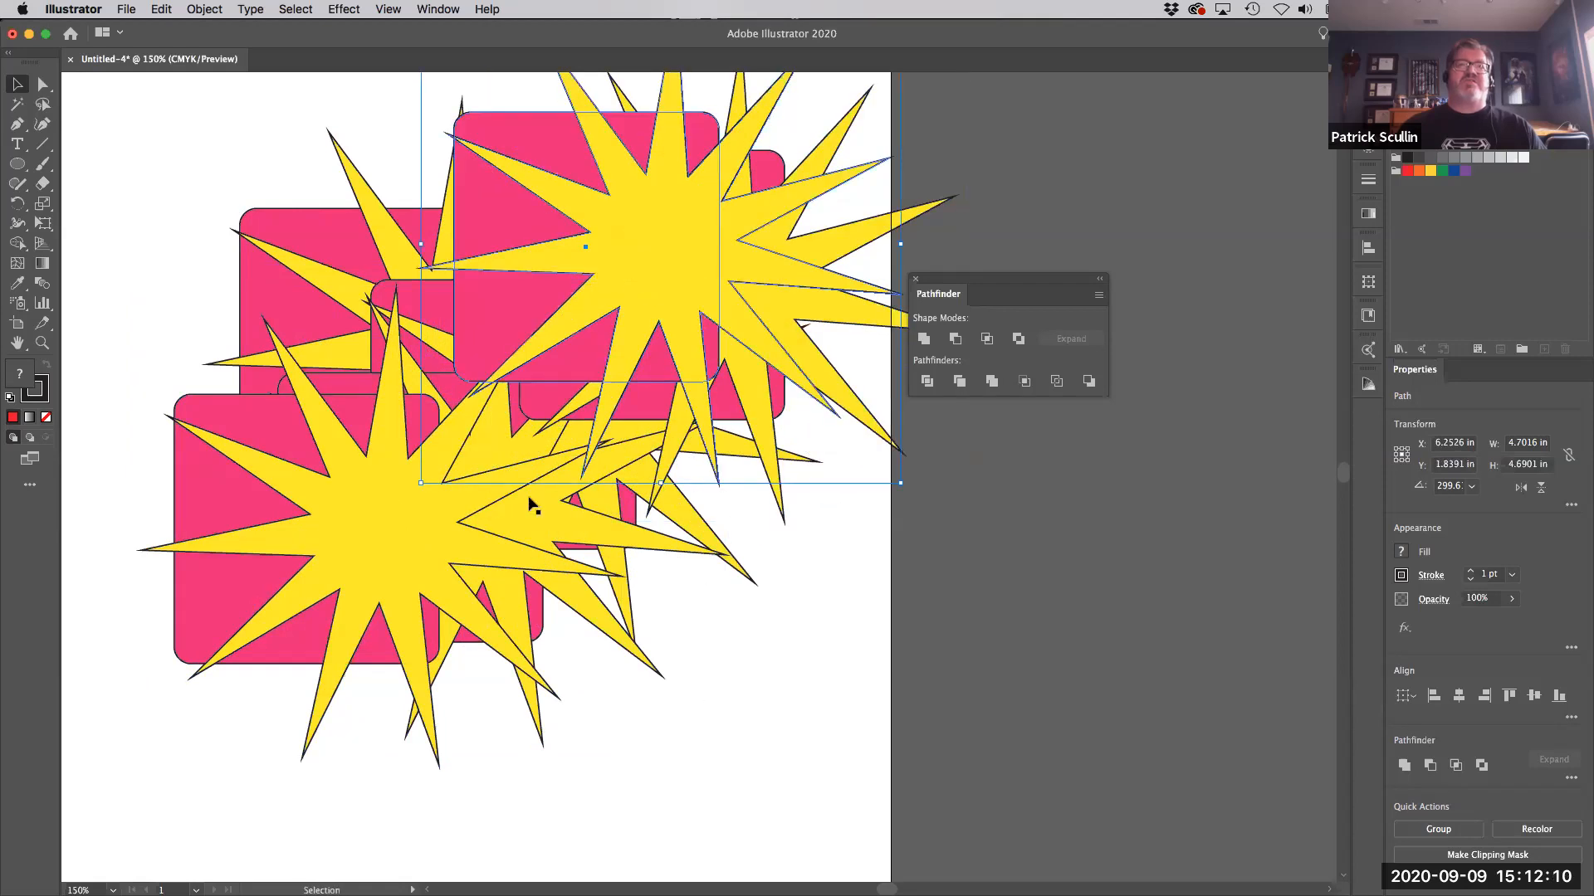
pyautogui.click(686, 682)
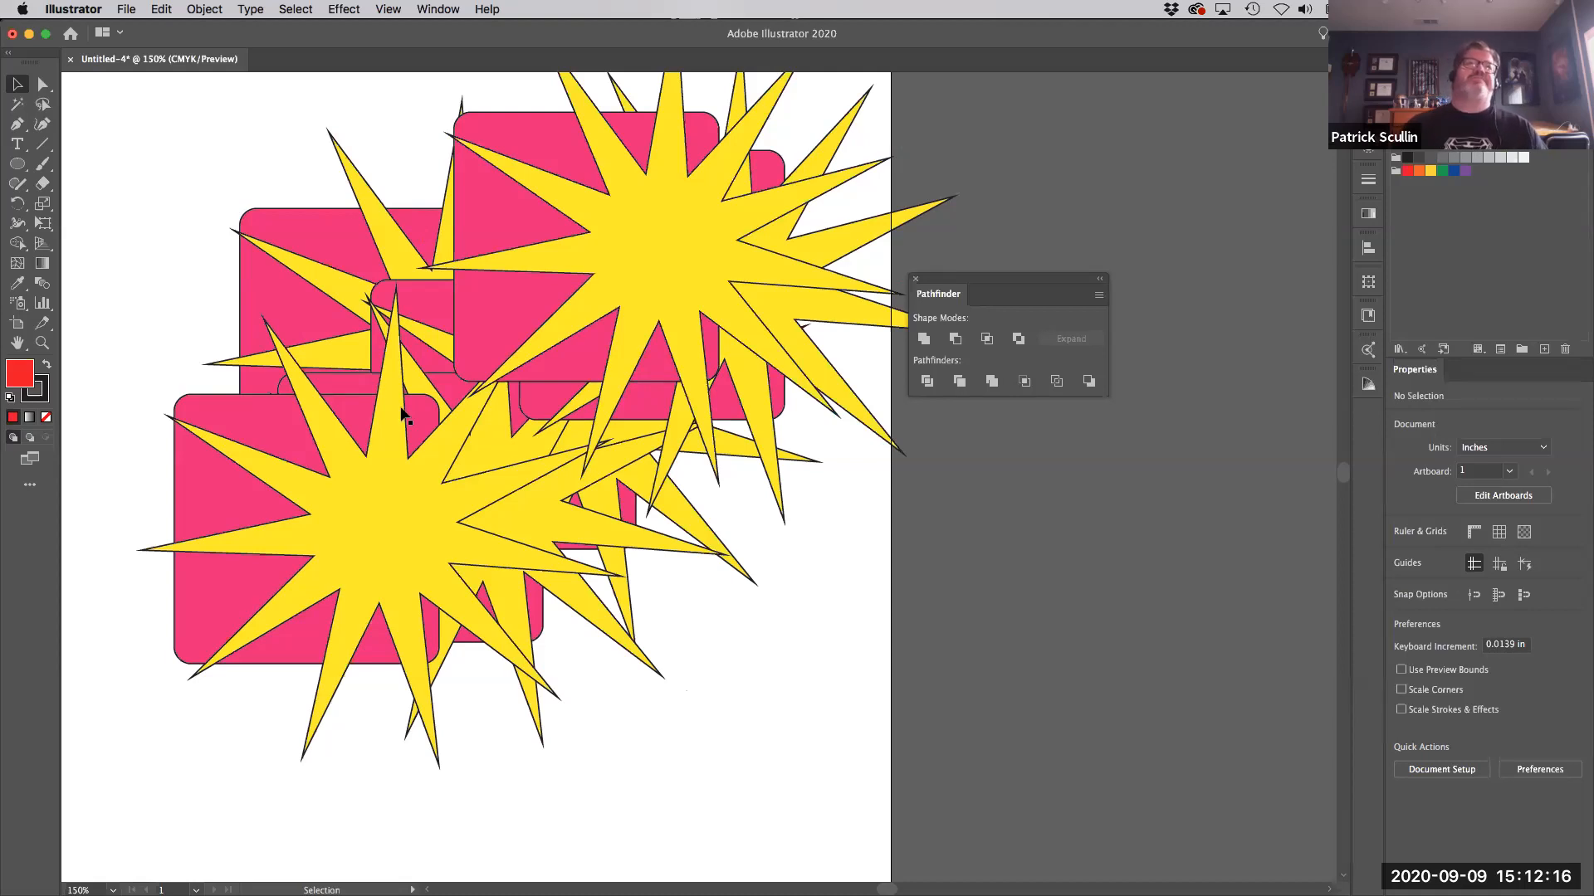
# Select the overlapping stars and rounded rectangles and apply Pathfinder's Merge.
pyautogui.moveTo(138, 100); pyautogui.dragTo(814, 718)
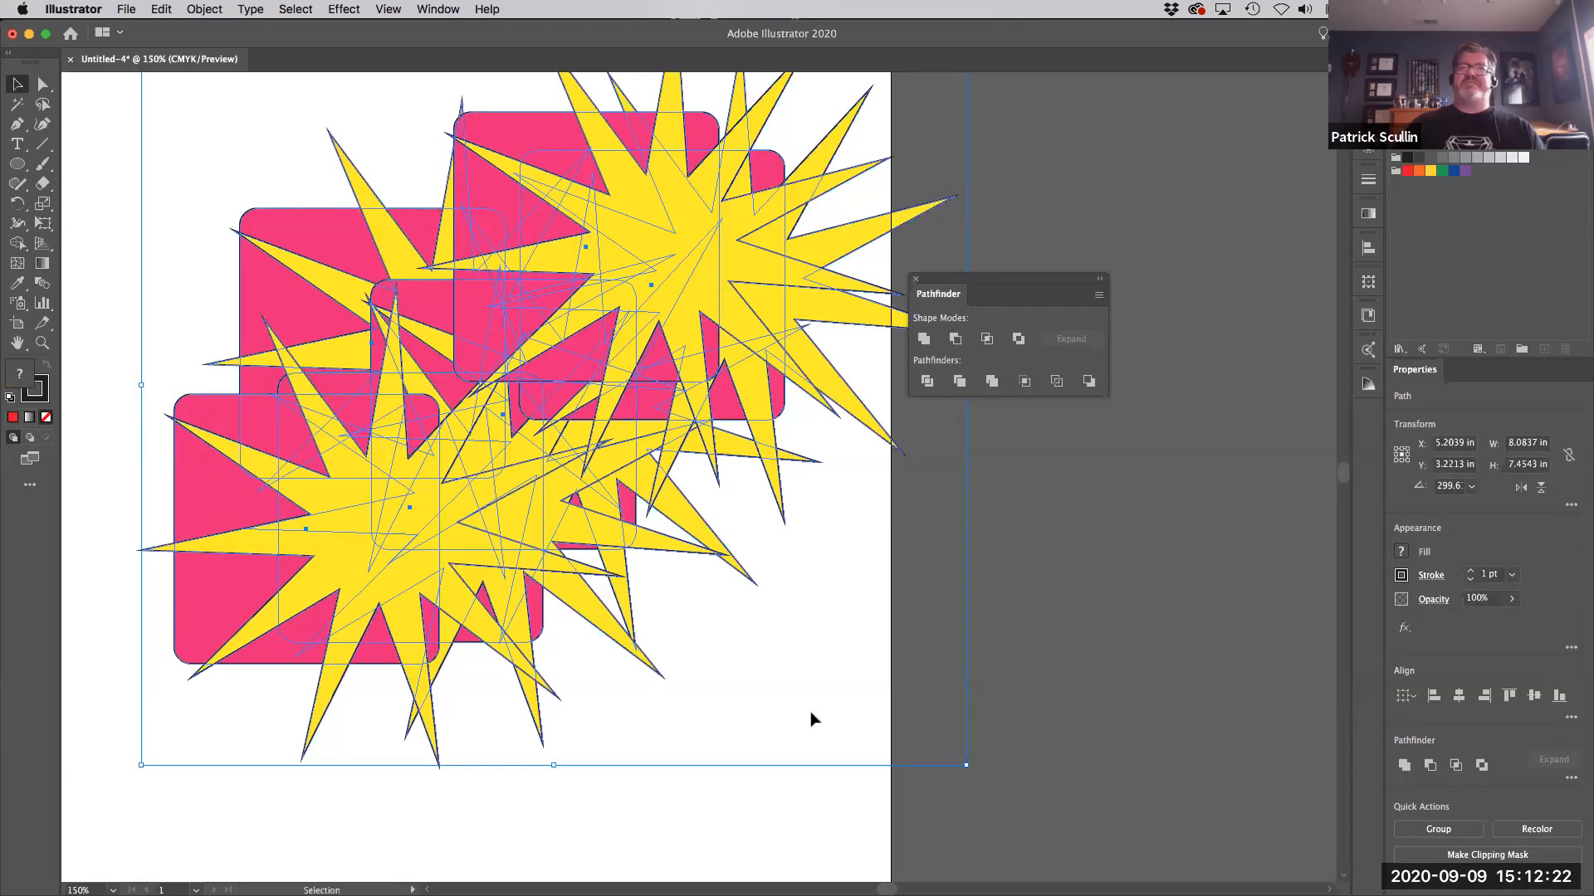
pyautogui.click(993, 381)
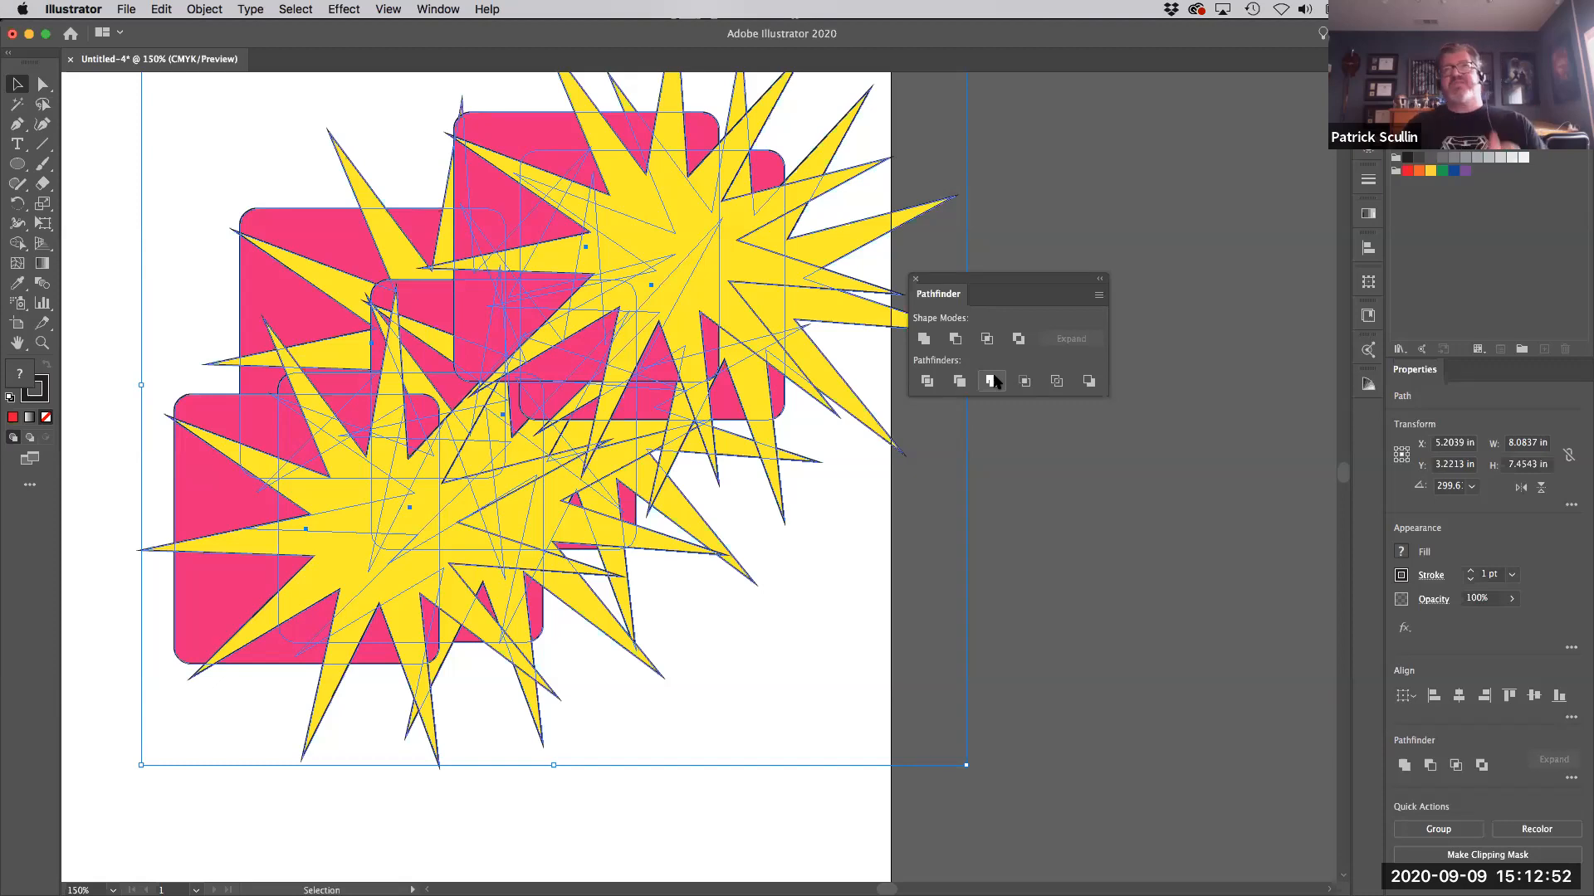
pyautogui.click(995, 381)
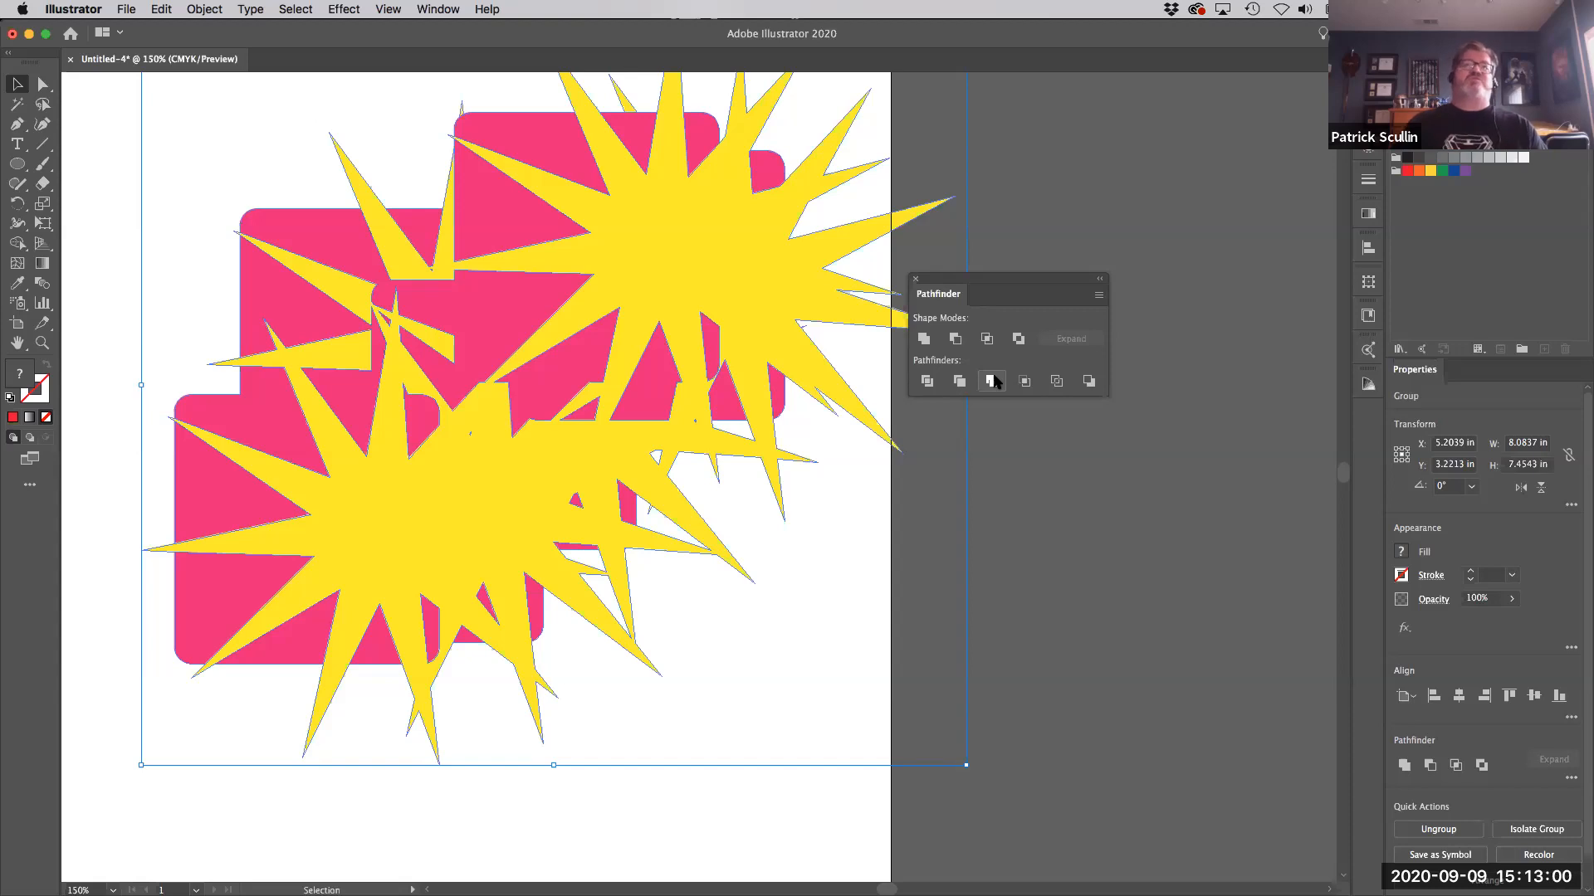
# Select all the merged yellow areas with the Magic Wand and move them away from the pink shapes.
pyautogui.click(13, 105)
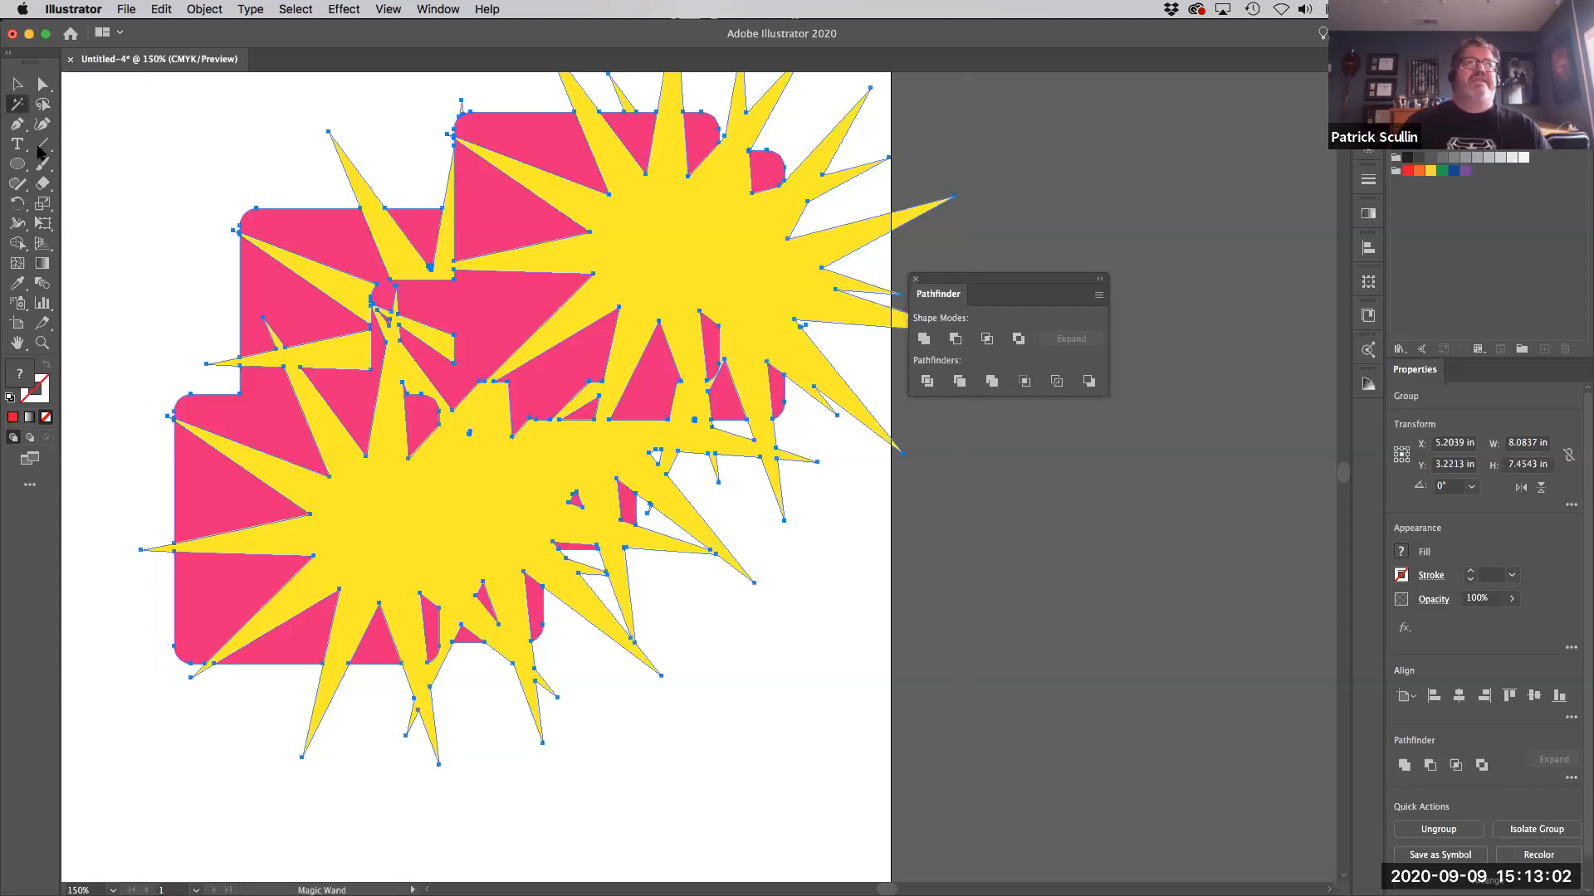
pyautogui.click(142, 234)
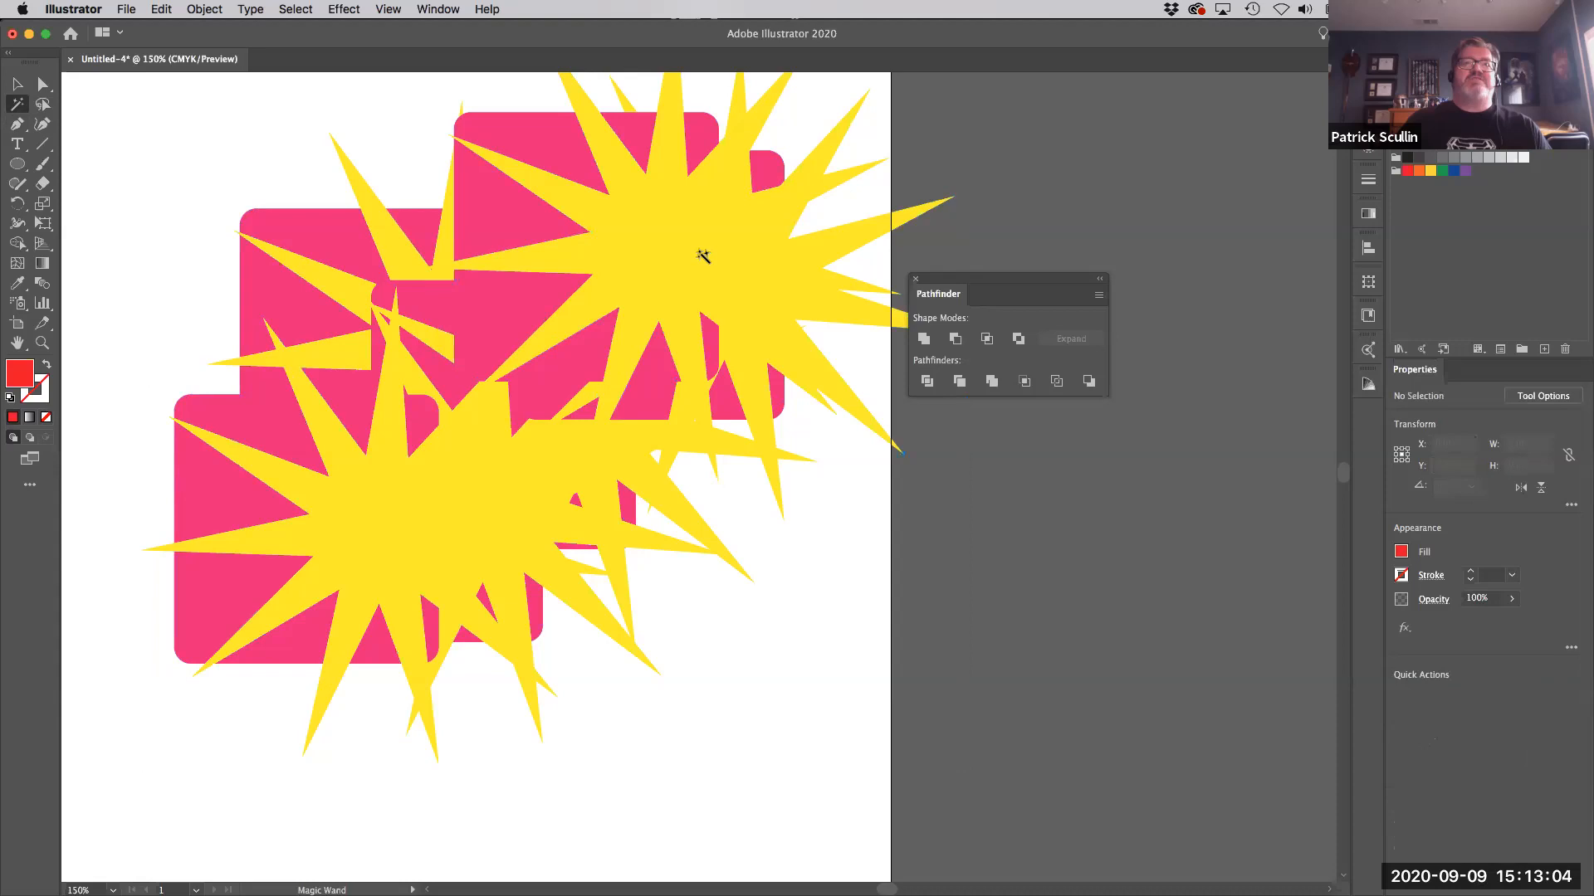
pyautogui.click(701, 255)
pyautogui.click(40, 84)
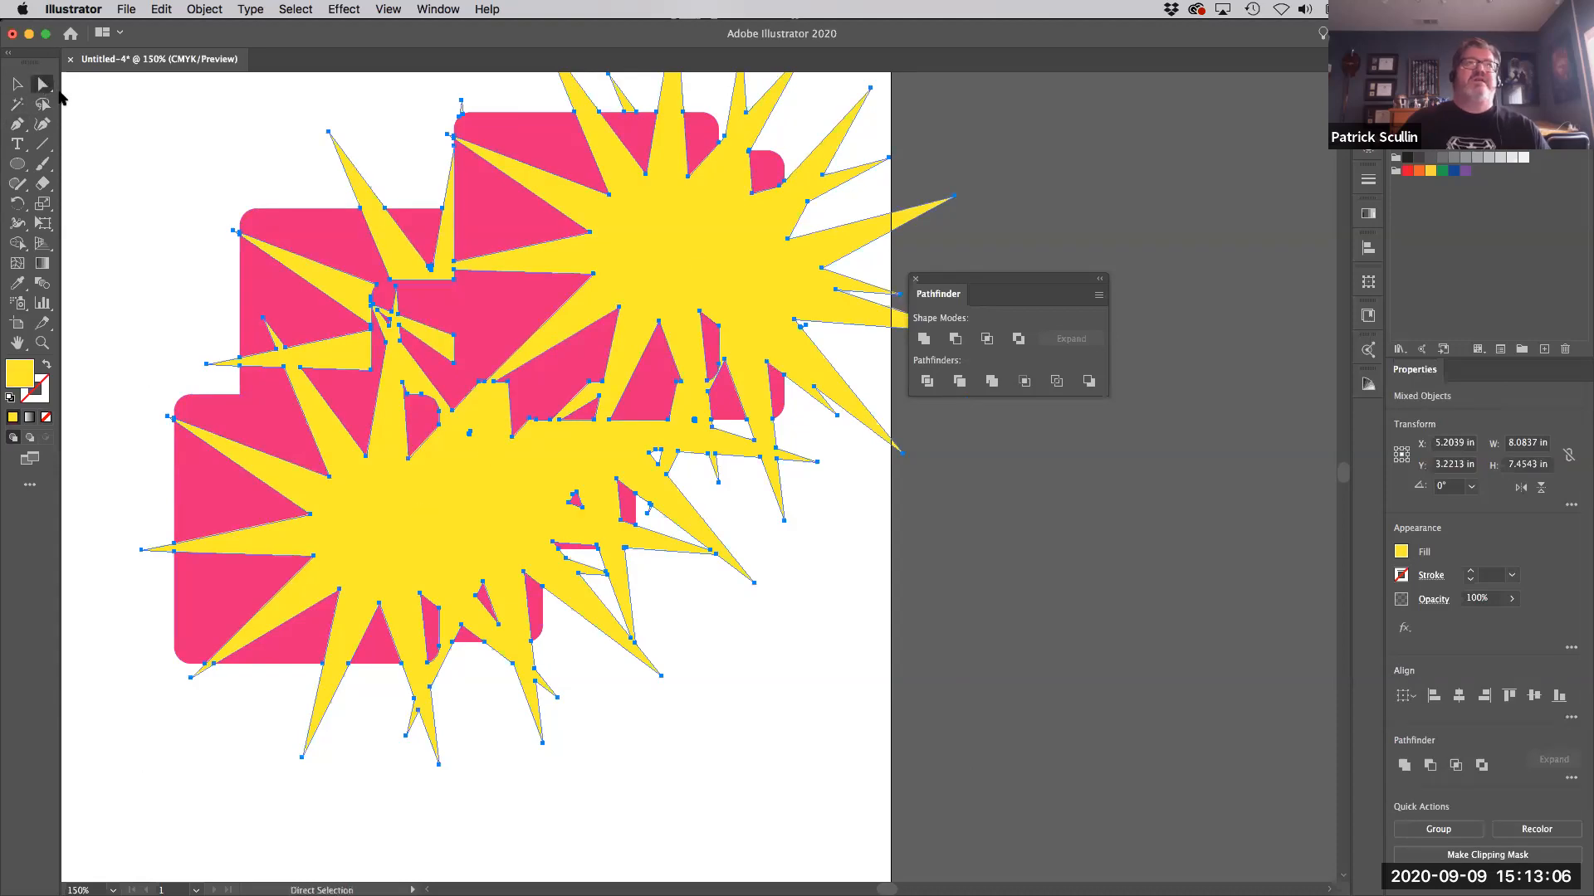
pyautogui.moveTo(654, 519); pyautogui.dragTo(795, 565)
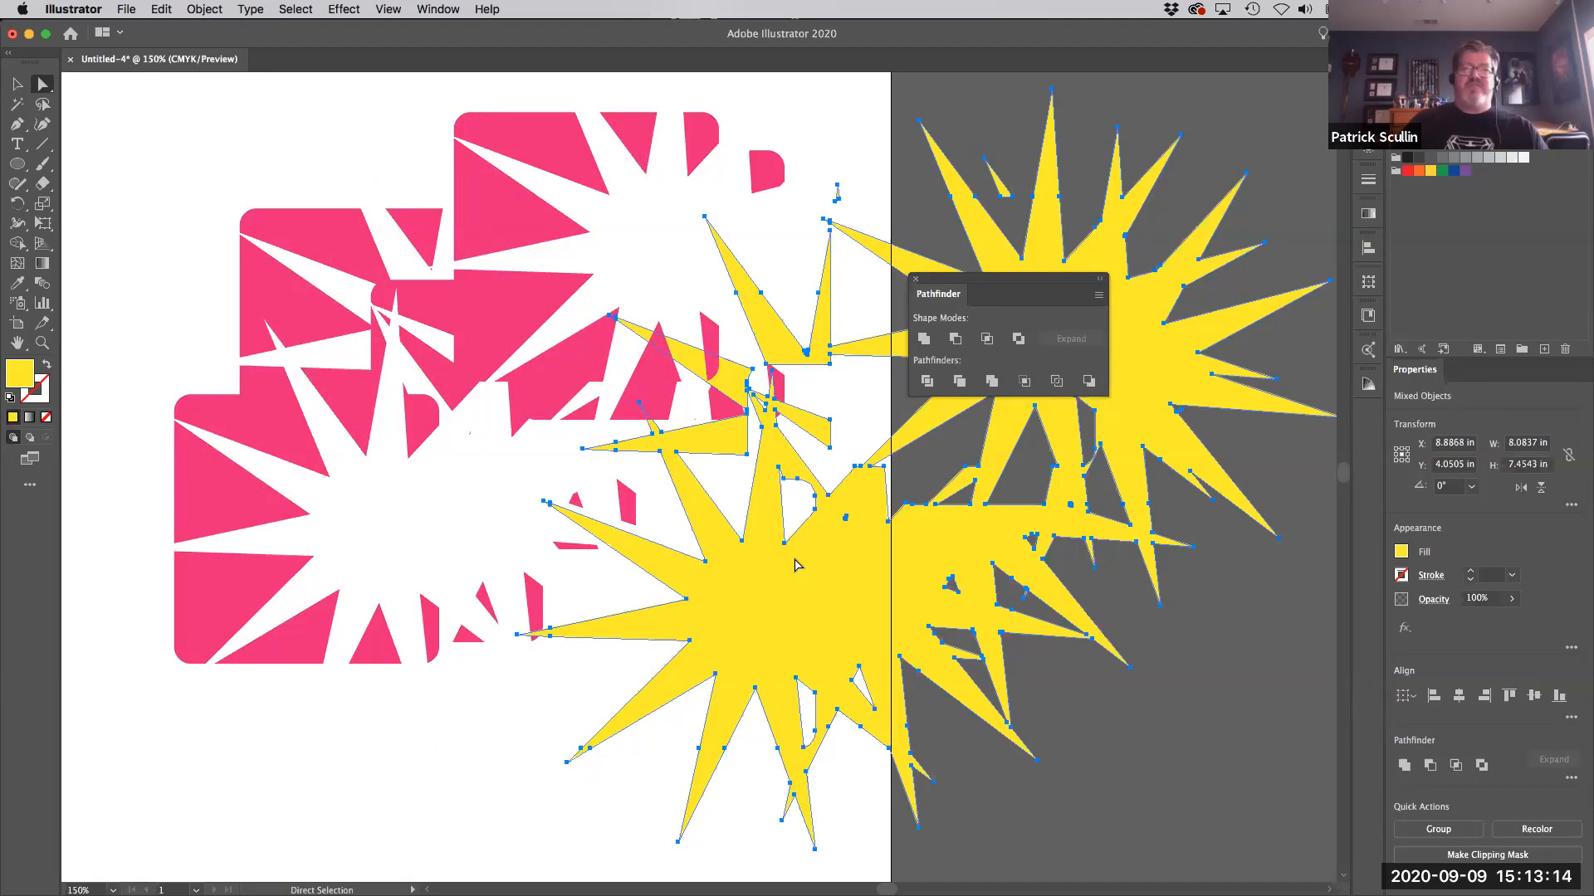
pyautogui.press('v')
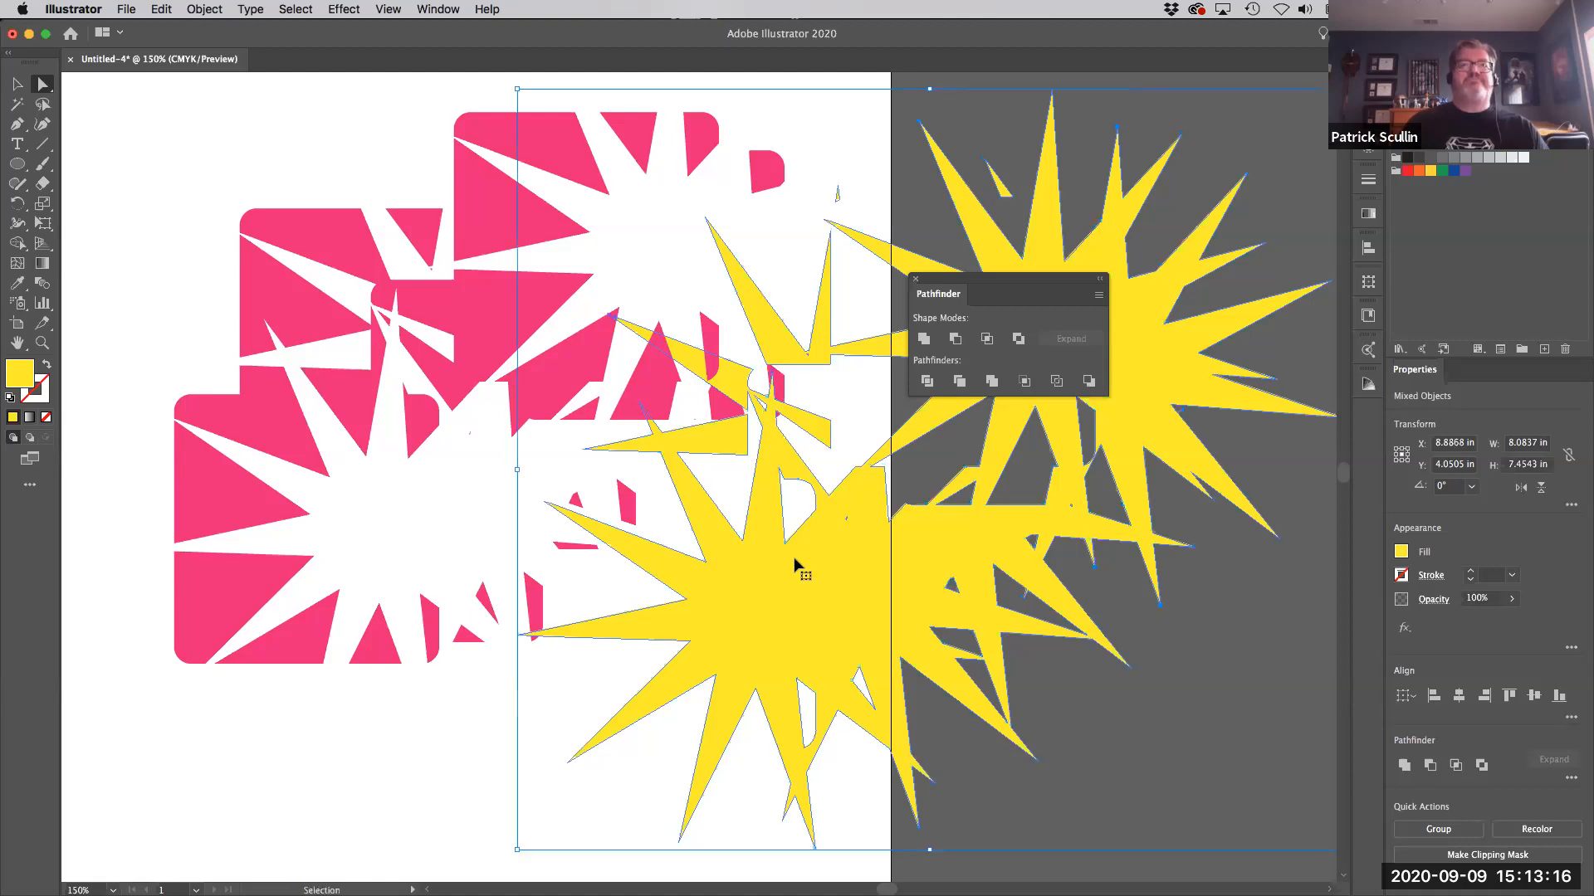
# Undo the yellow areas' move, the Merge and the duplication, back to the single star and rounded rectangle.
pyautogui.press('super+z')
pyautogui.press('super+z')
pyautogui.press('super+z')
pyautogui.press('super+z')
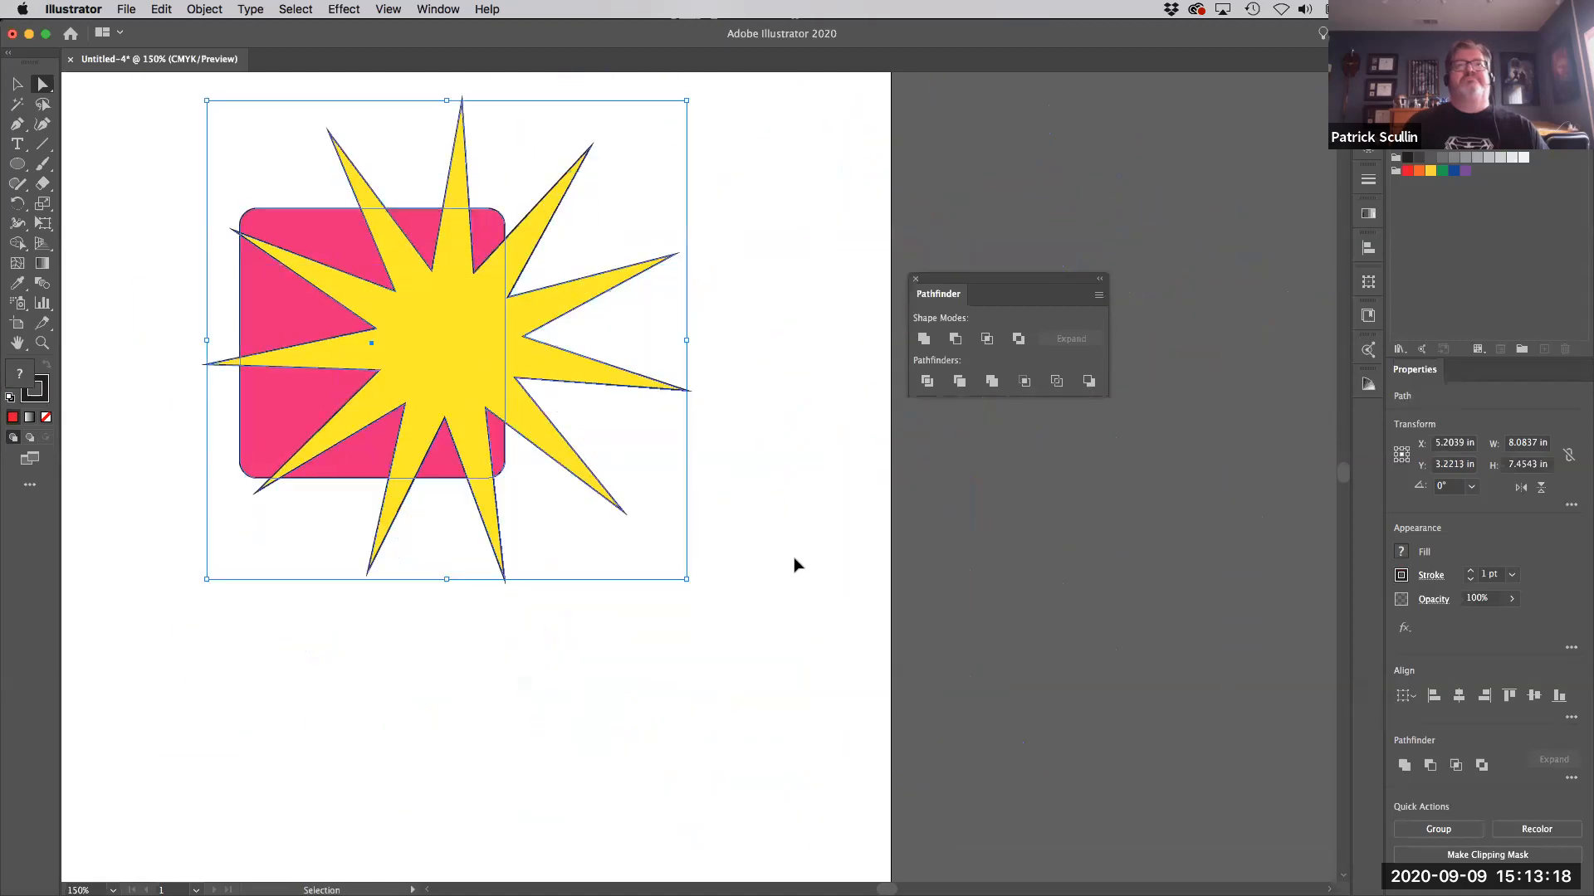
# Select both the star and the rounded rectangle and apply Pathfinder's Crop.
pyautogui.click(18, 84)
pyautogui.click(693, 677)
pyautogui.moveTo(693, 673); pyautogui.dragTo(305, 246)
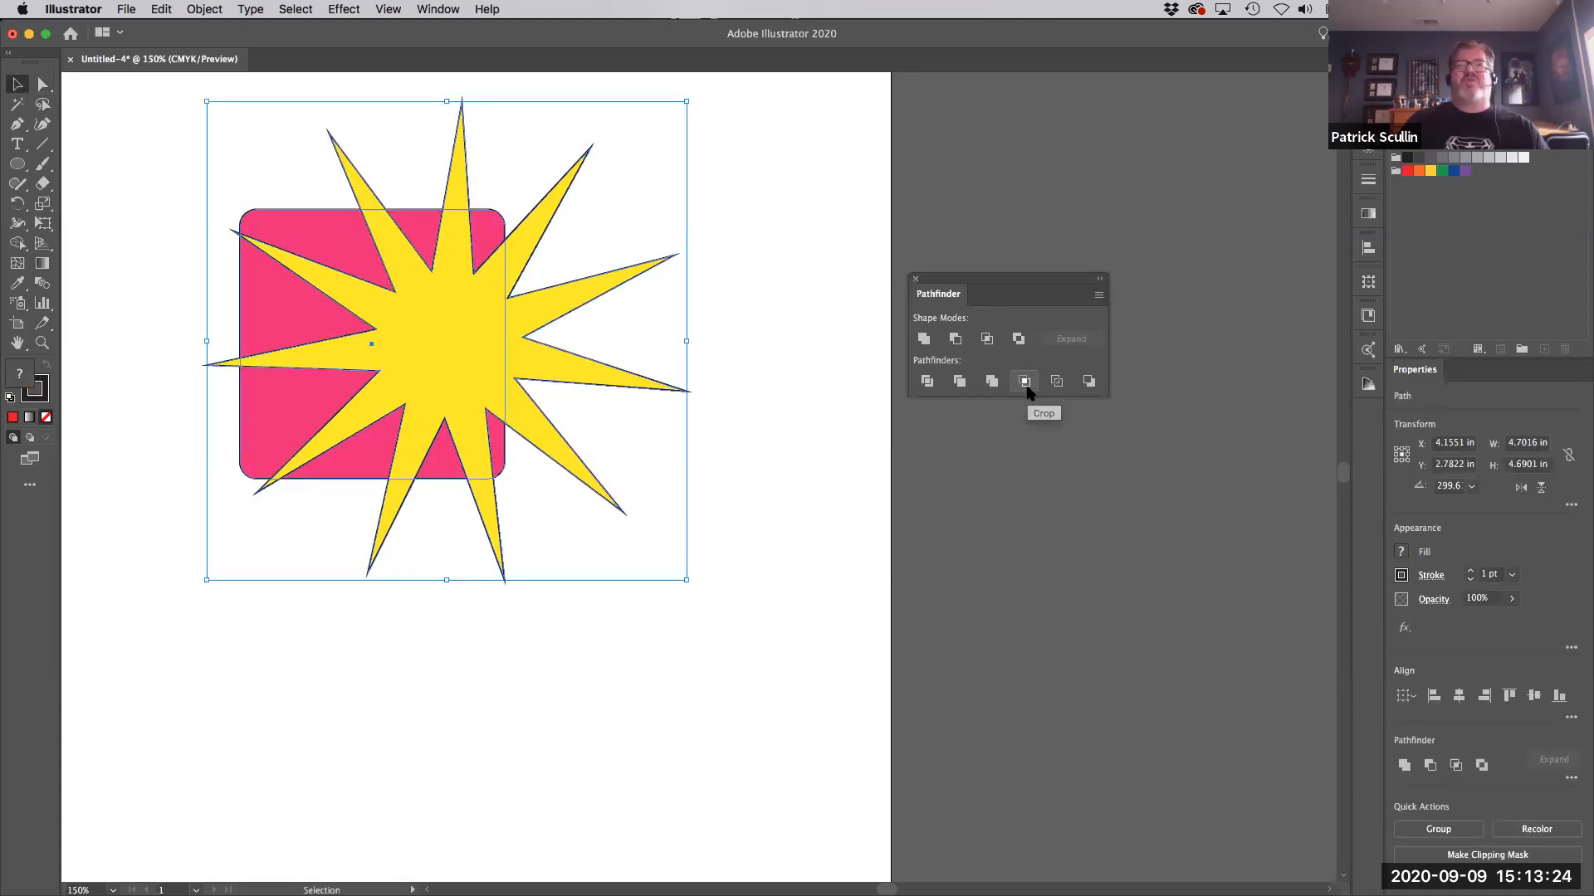
pyautogui.click(1025, 382)
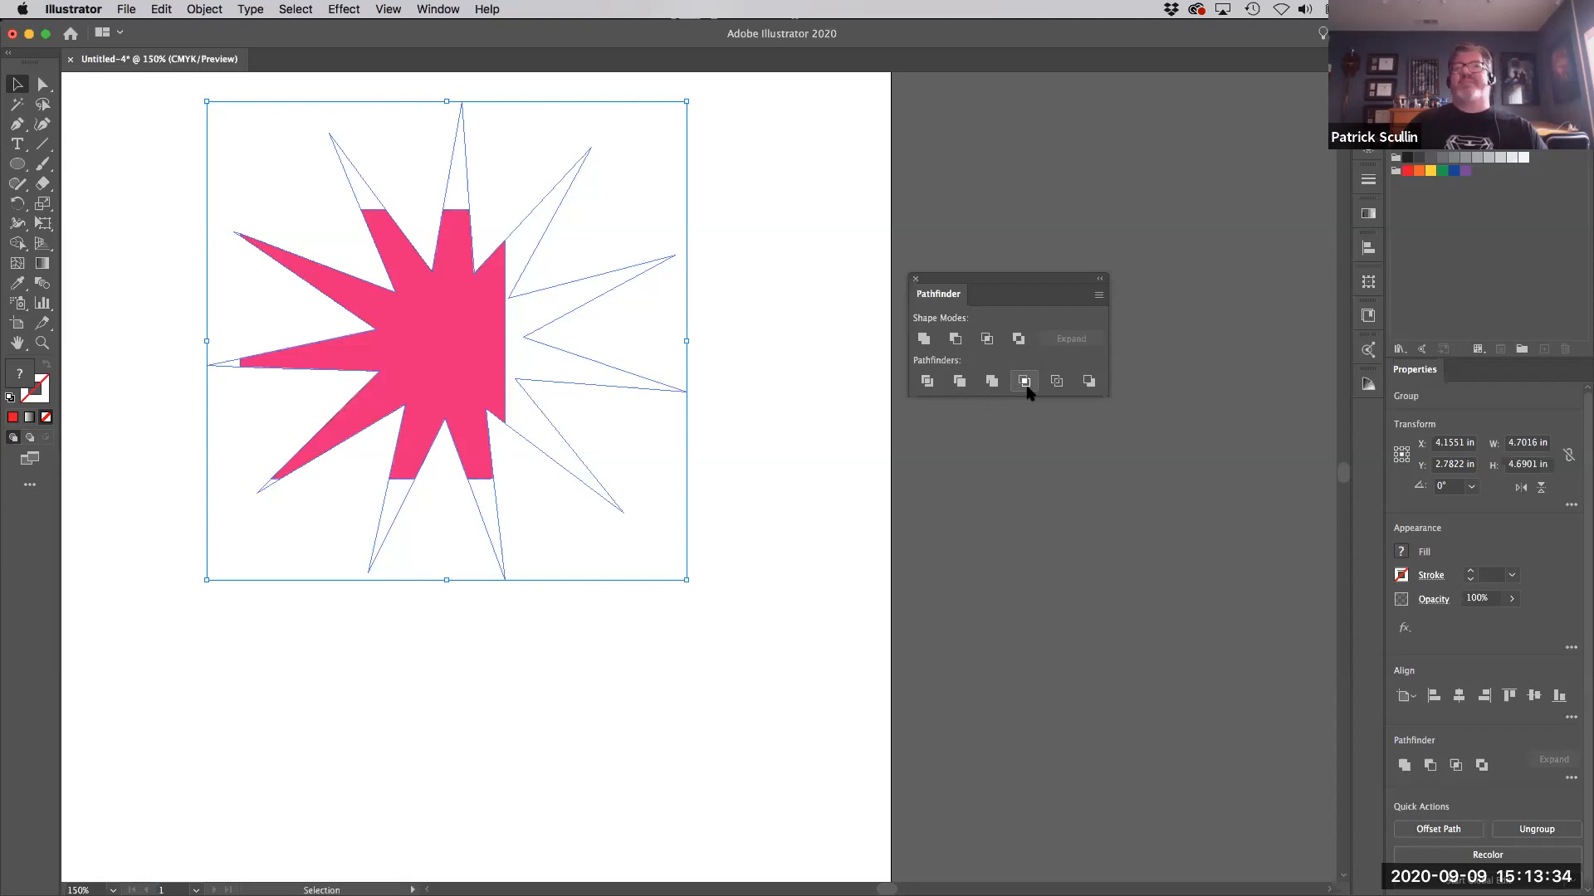
# Undo the Crop and apply Pathfinder's Outline to the star and rounded rectangle.
pyautogui.press('super+z')
pyautogui.press('super+z')
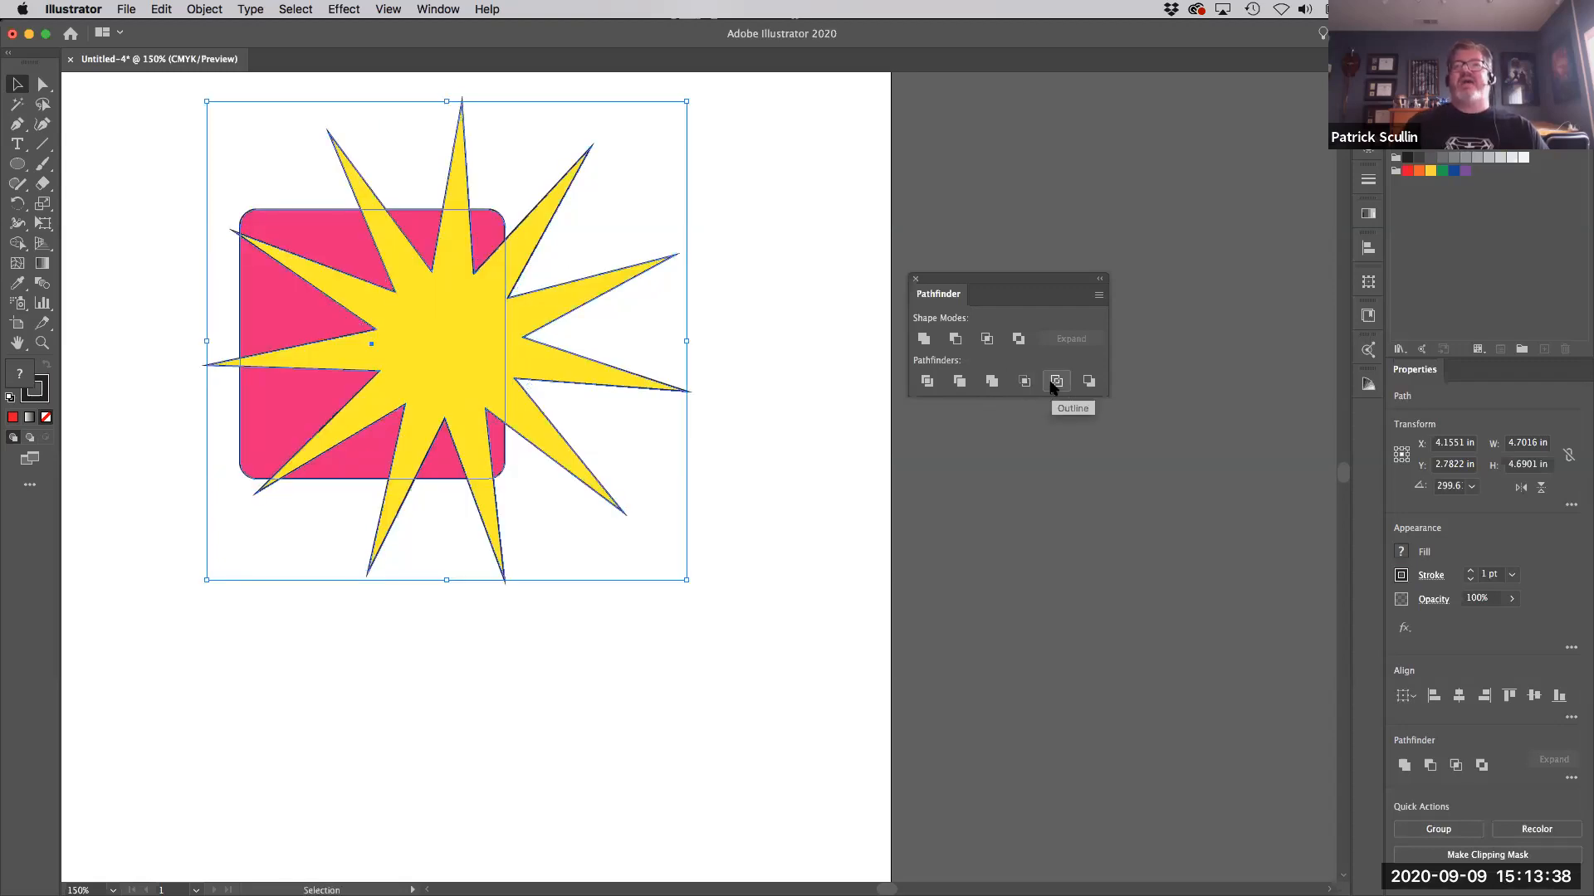
pyautogui.click(1051, 387)
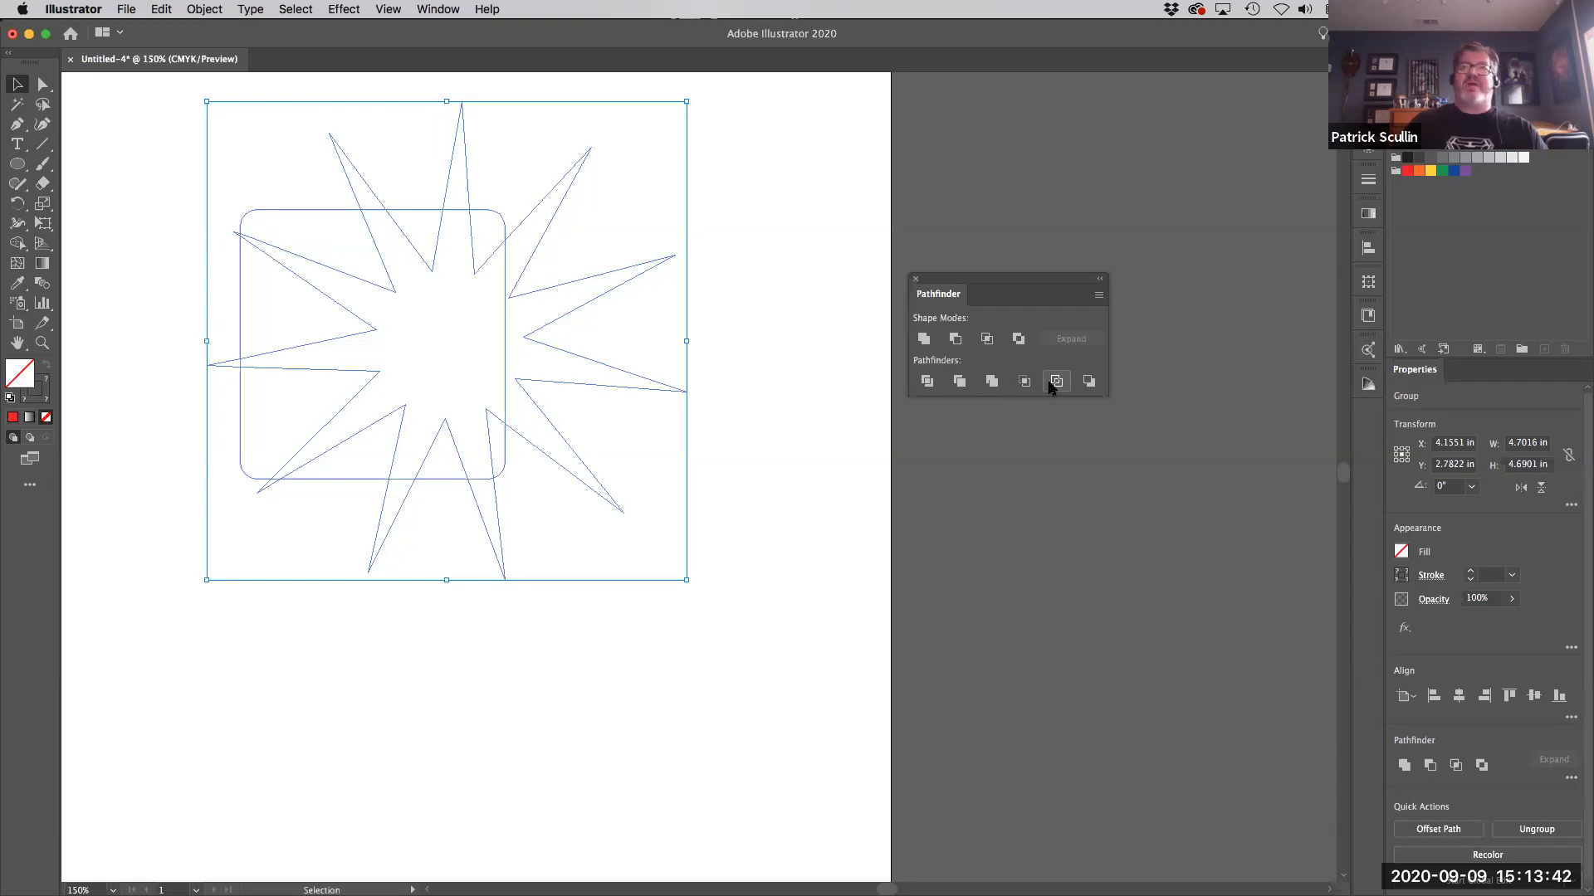
pyautogui.click(815, 490)
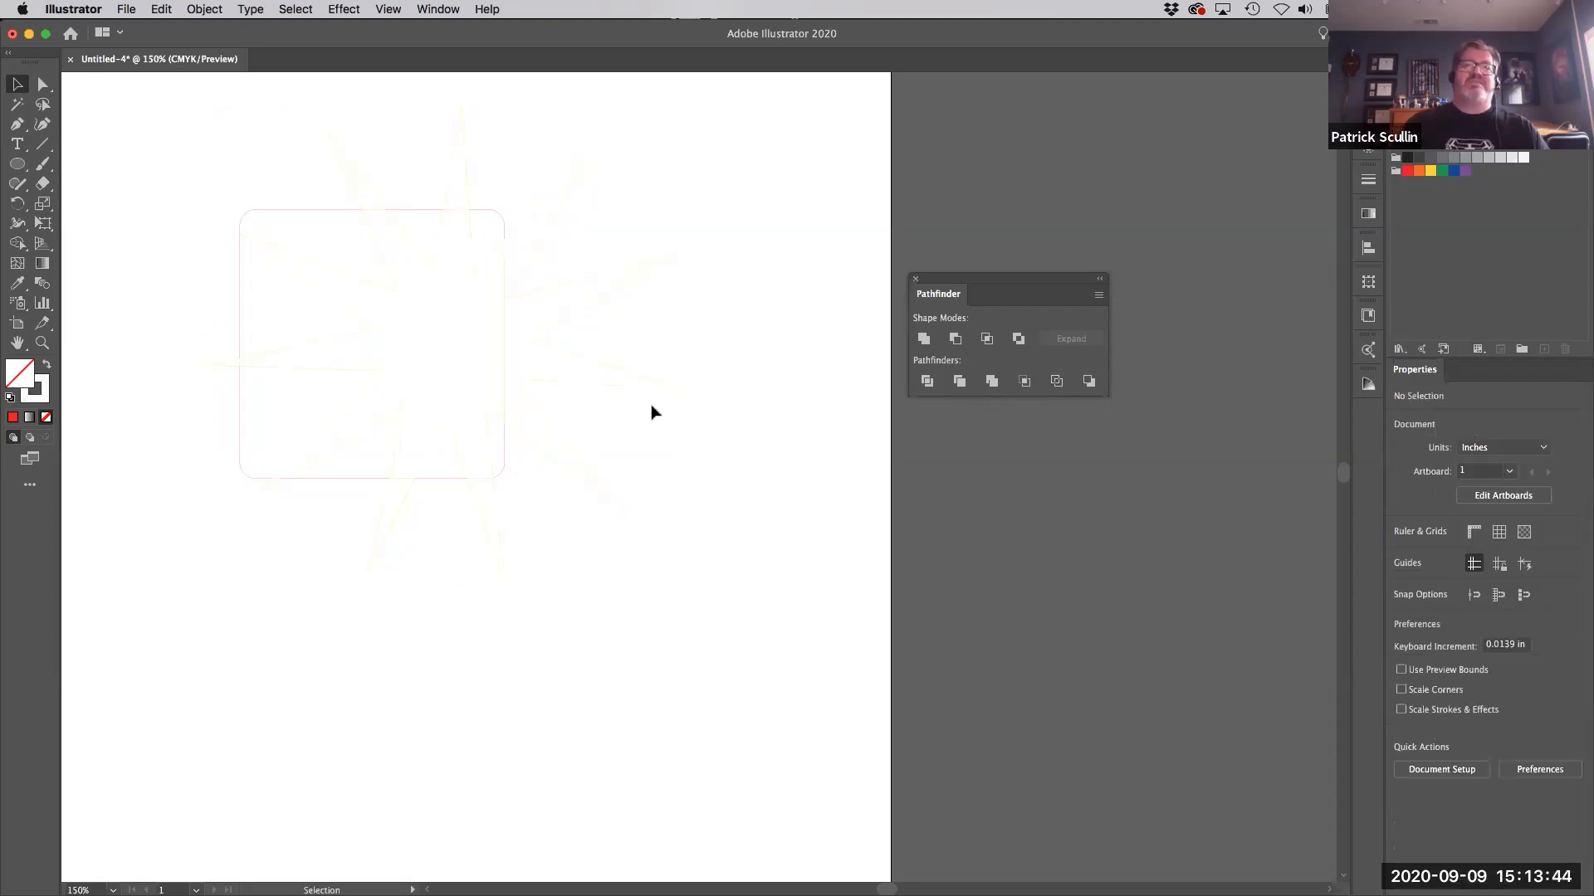
pyautogui.click(602, 385)
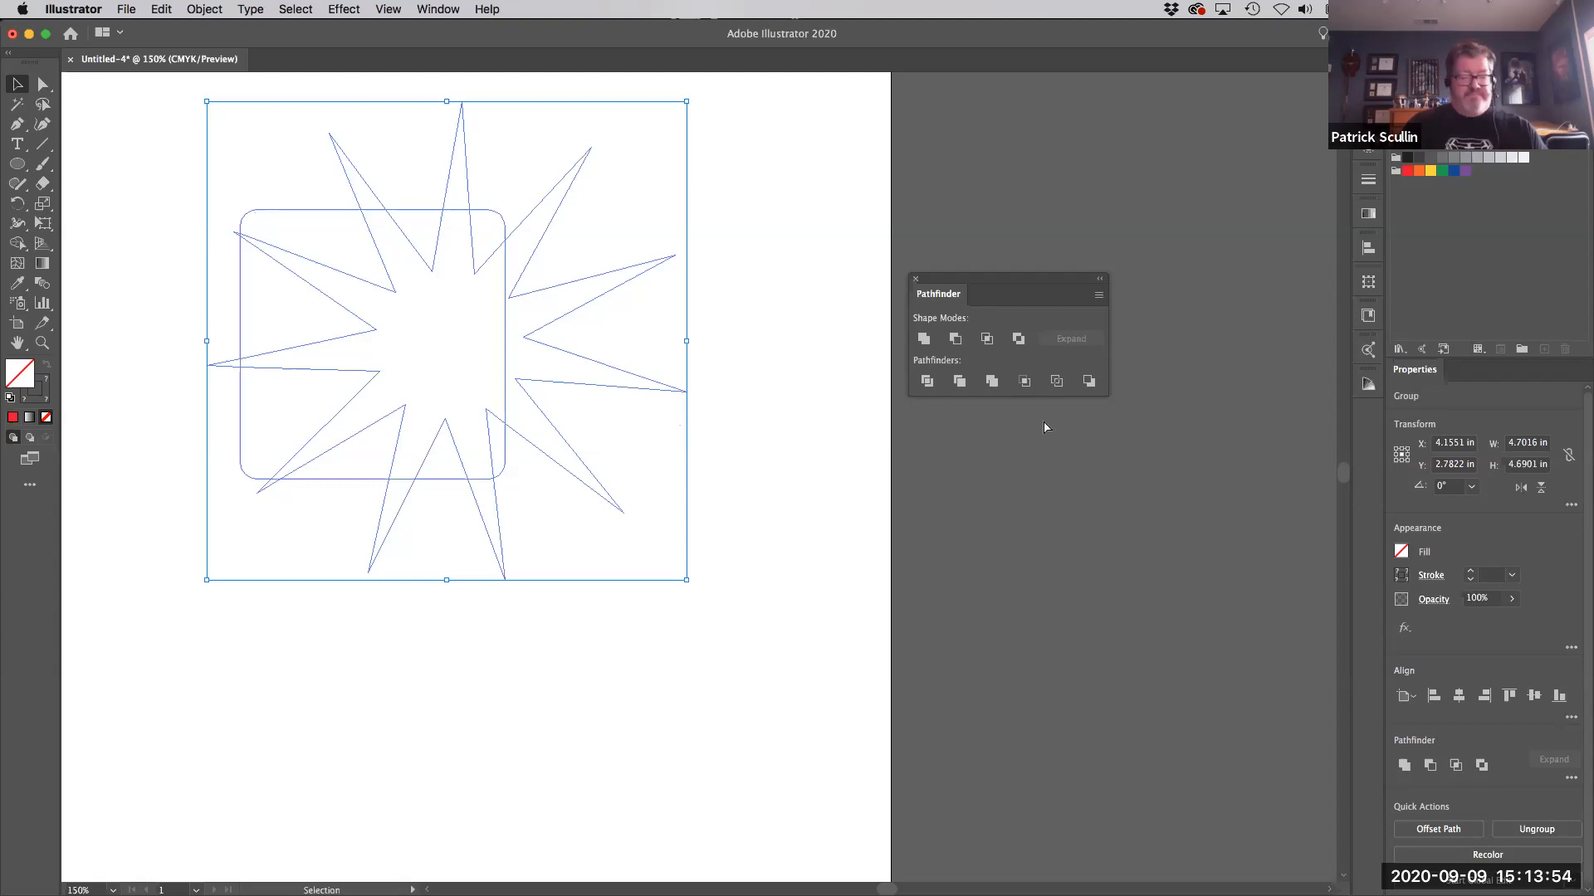
# Undo the Outline and apply Pathfinder's Minus Back to the star and rounded rectangle.
pyautogui.press('super+z')
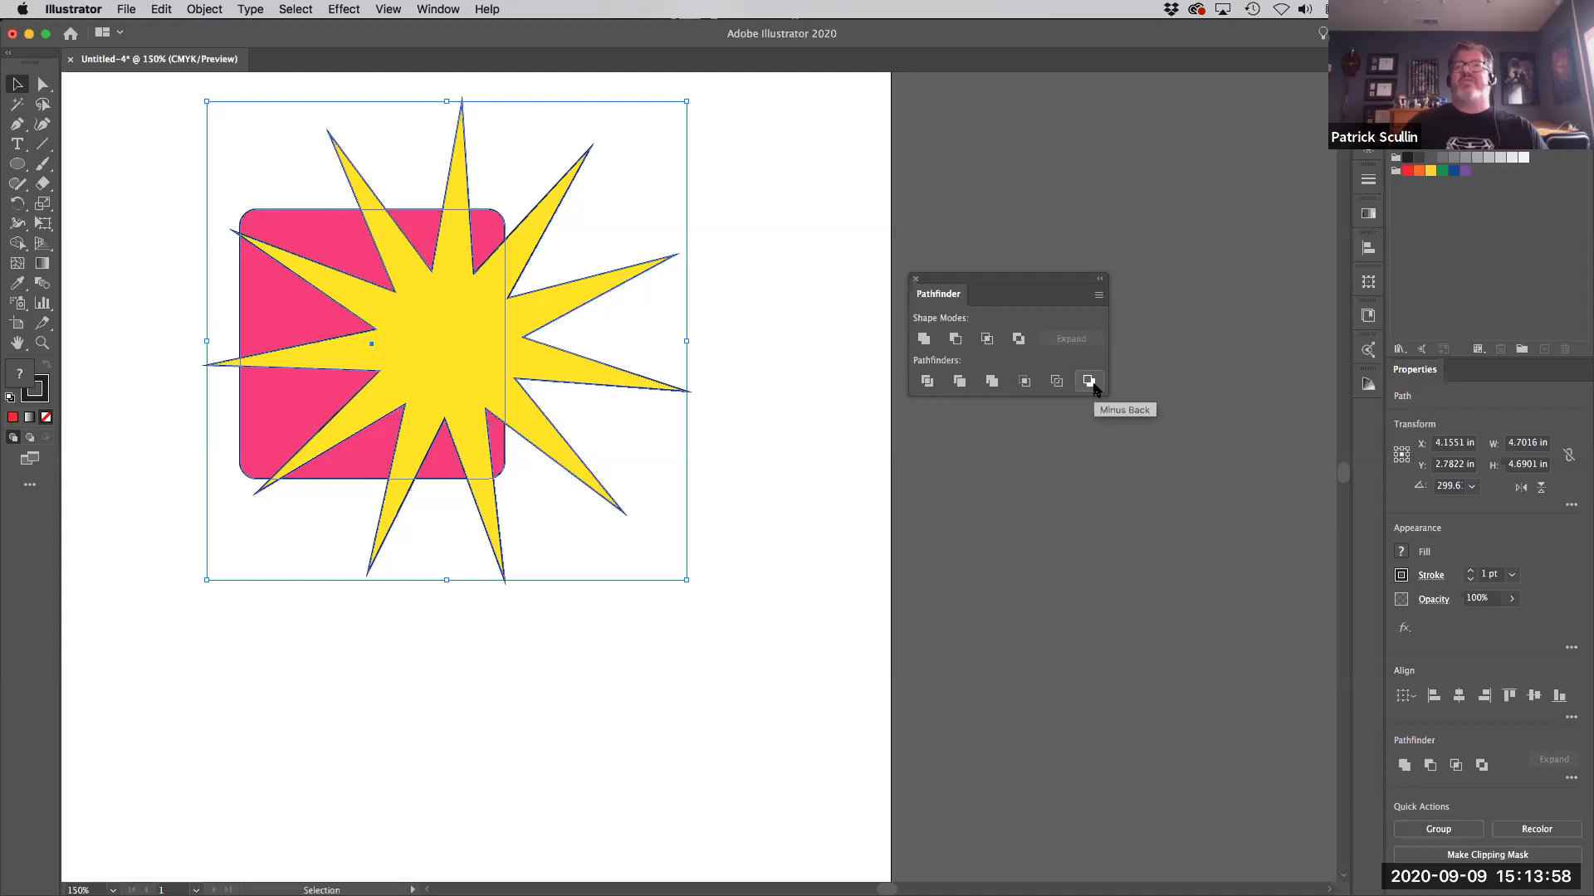
pyautogui.click(1089, 382)
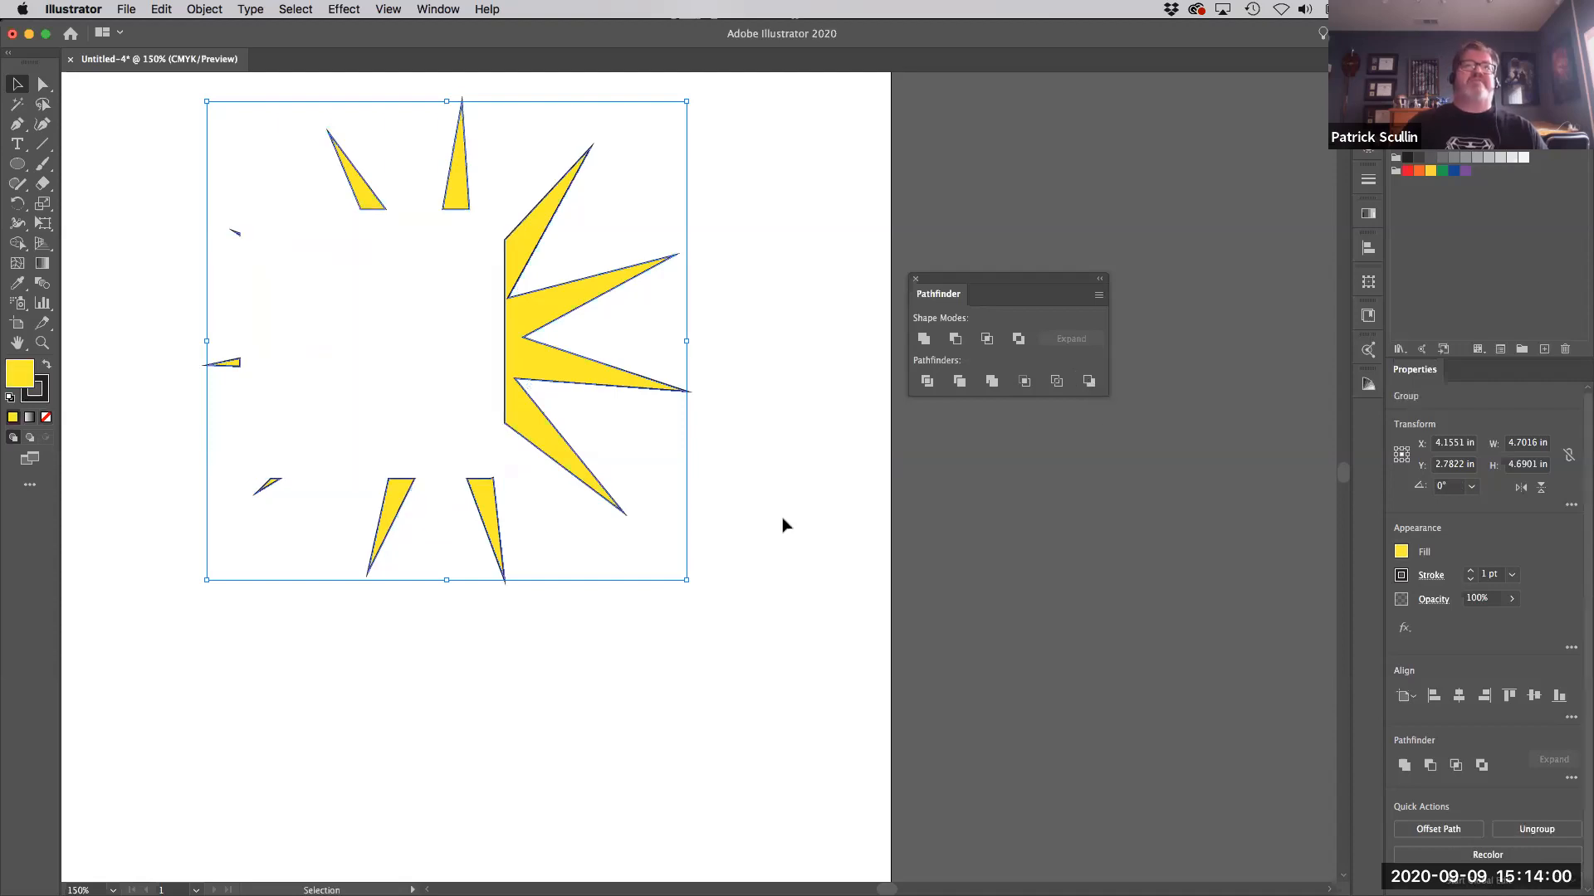
# Undo the Minus Back on the star and rounded rectangle.
pyautogui.press('super+z')
pyautogui.press('super+z')
pyautogui.press('super+0')
pyautogui.press('space')
pyautogui.moveTo(756, 491); pyautogui.dragTo(728, 606)
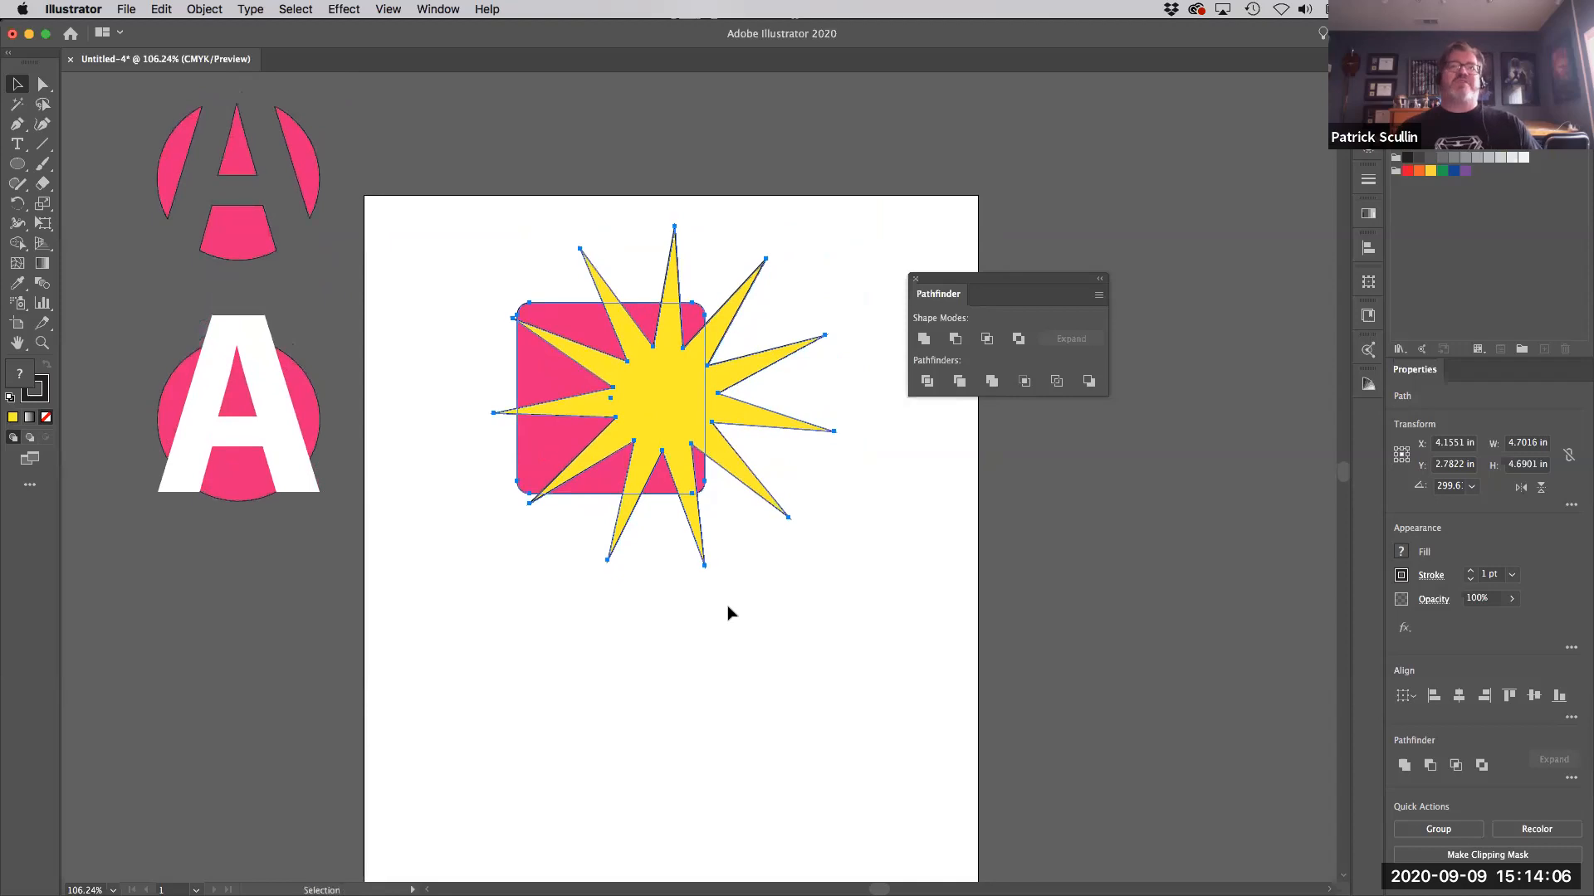